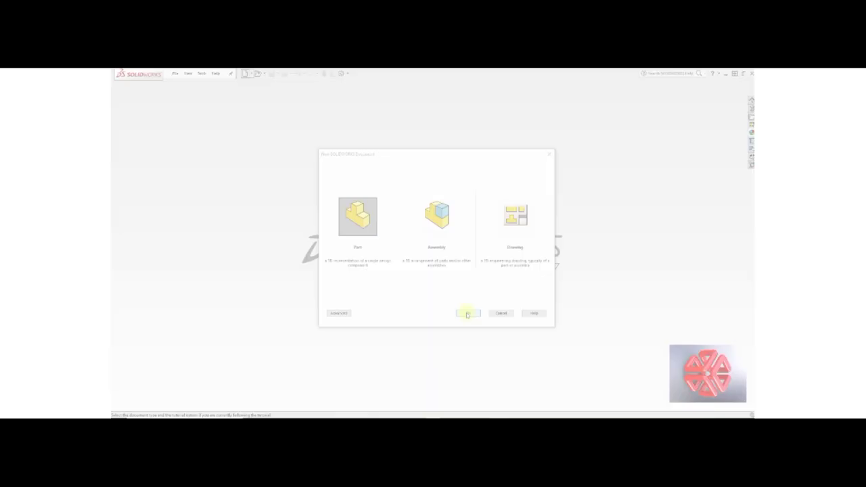
Choose Part in the New SOLIDWORKS Document dialog to open a blank part.
left_click(467, 313)
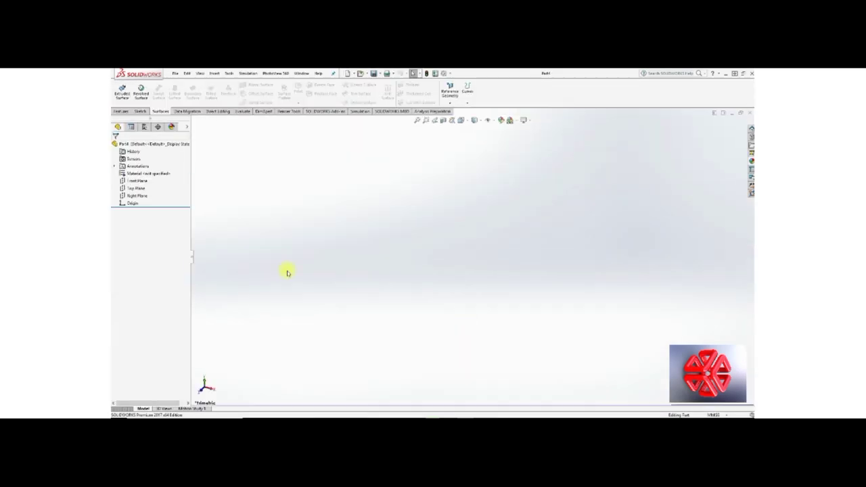
Create Plane1 offset 500 mm from the Right Plane.
left_click(137, 196)
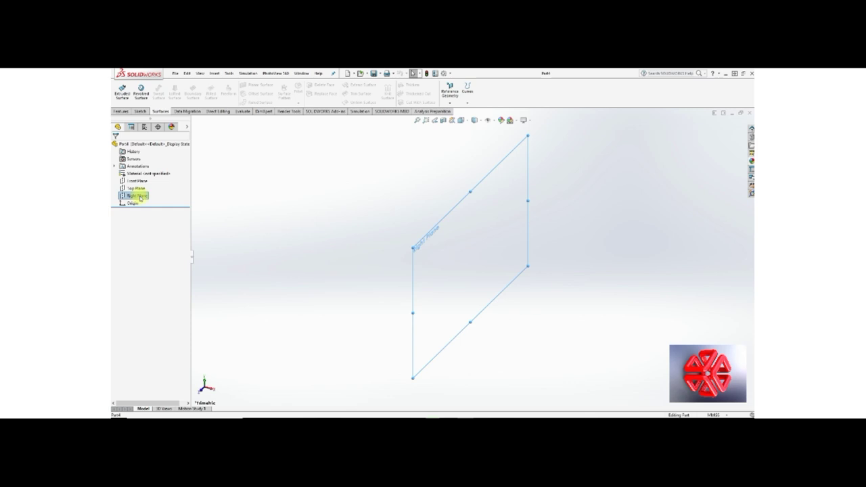
left_click(214, 73)
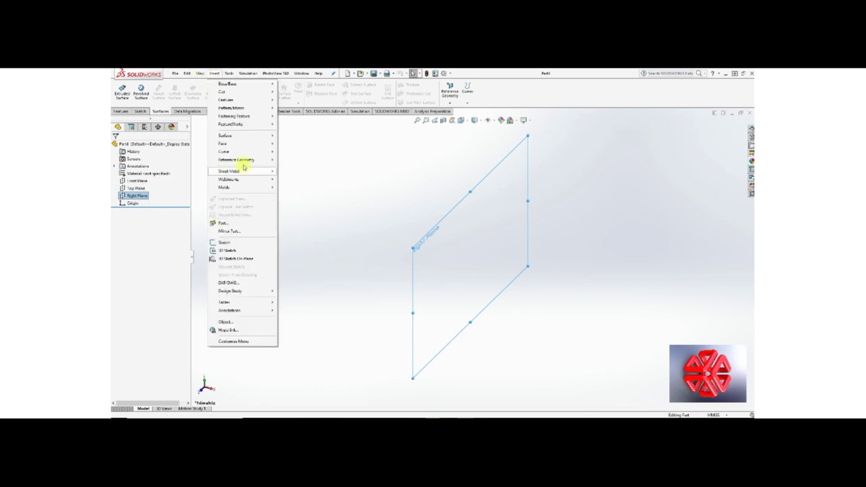
mouse_move(237, 160)
left_click(291, 160)
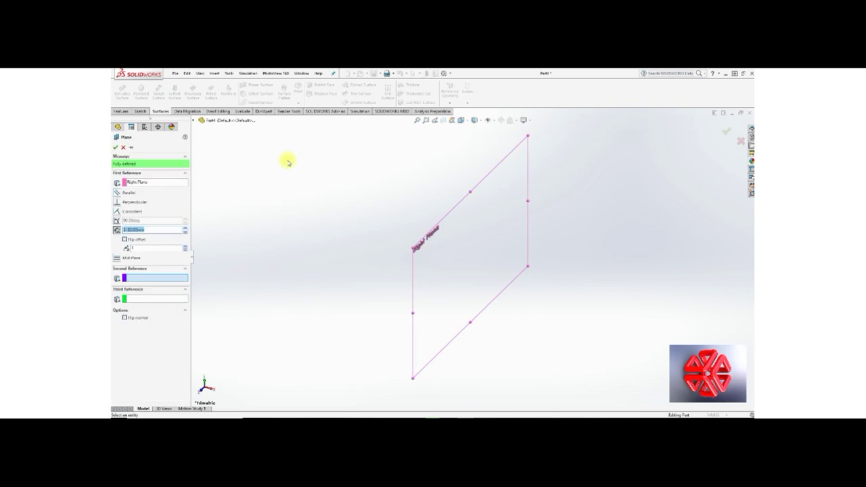
type("500")
left_click(291, 164)
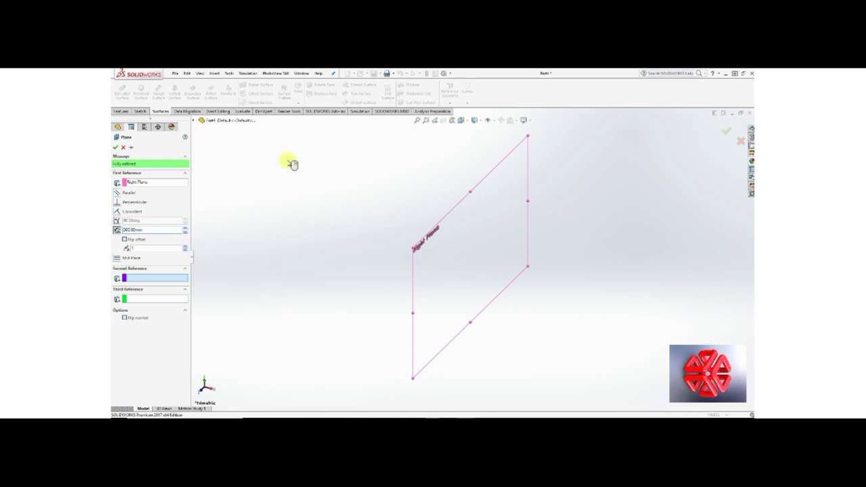
left_click(115, 148)
scroll(322, 230, "up", 2)
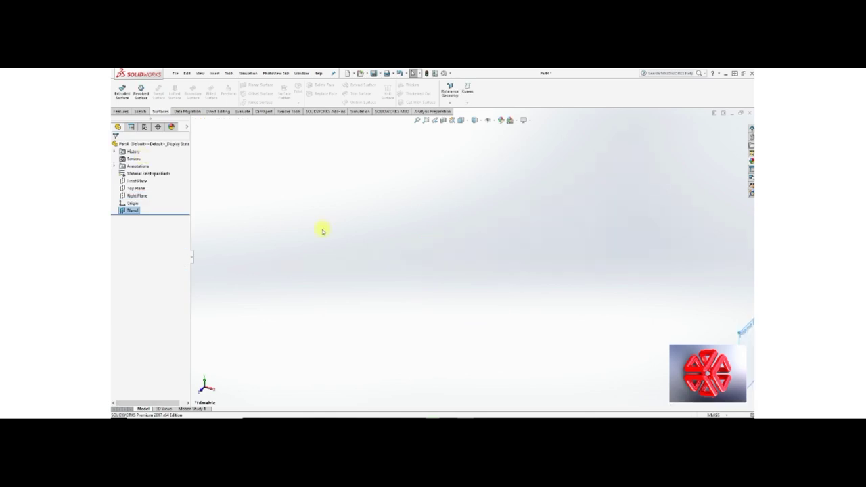
scroll(392, 237, "up", 3)
key("f")
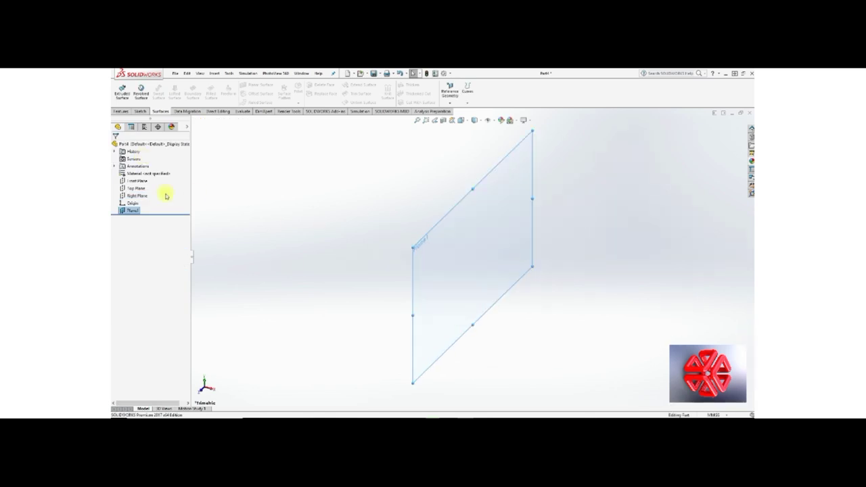
Show the Right Plane and create Plane2 offset 1000 mm from it.
right_click(143, 197)
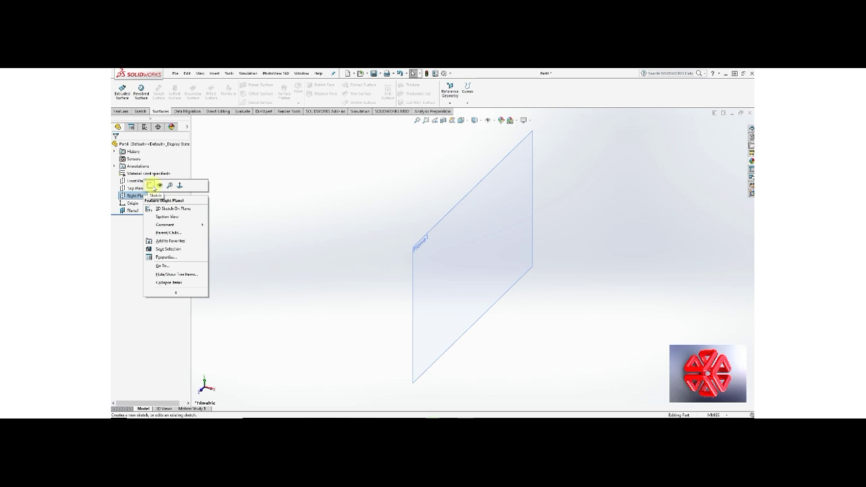
left_click(159, 187)
scroll(345, 238, "up", 2)
scroll(372, 243, "up", 2)
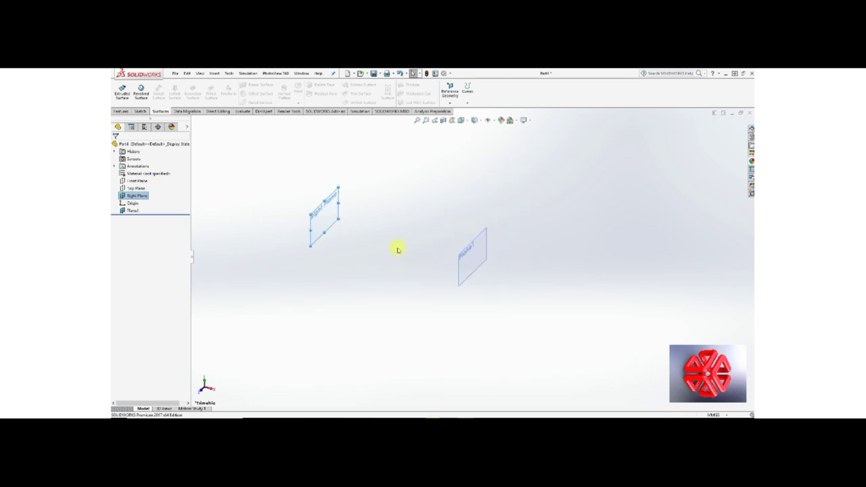
left_click(214, 73)
mouse_move(236, 160)
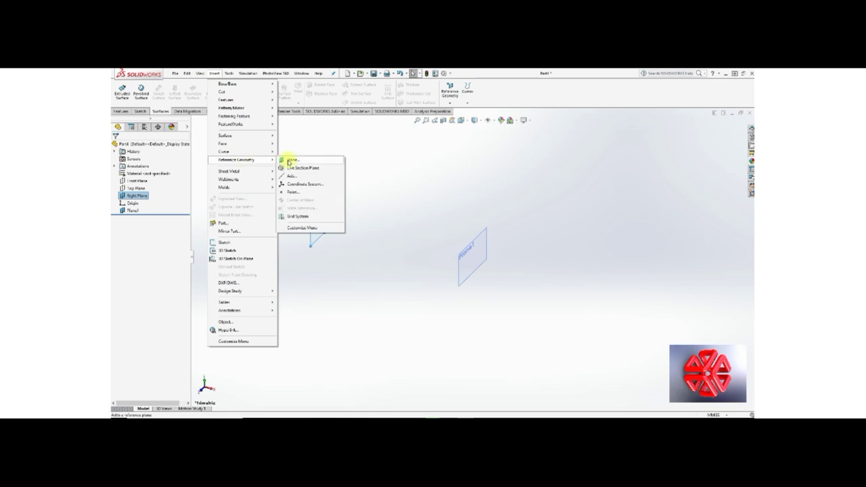
left_click(284, 161)
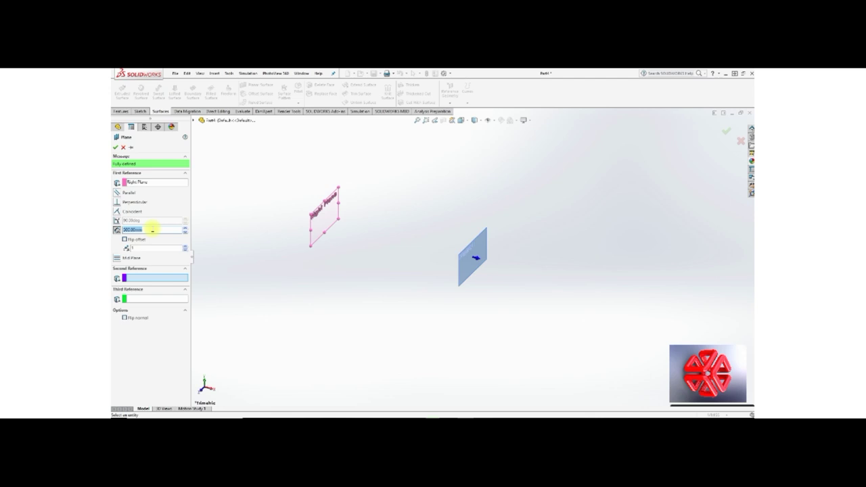
type("1000")
key("Return")
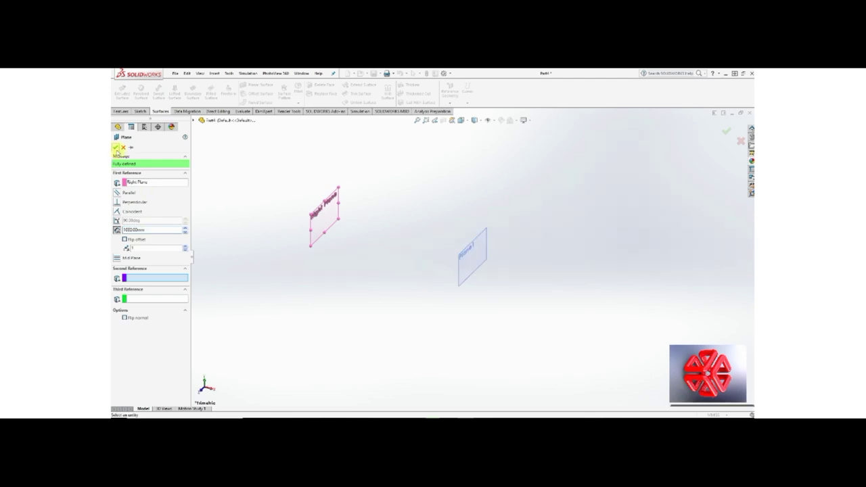
left_click(117, 148)
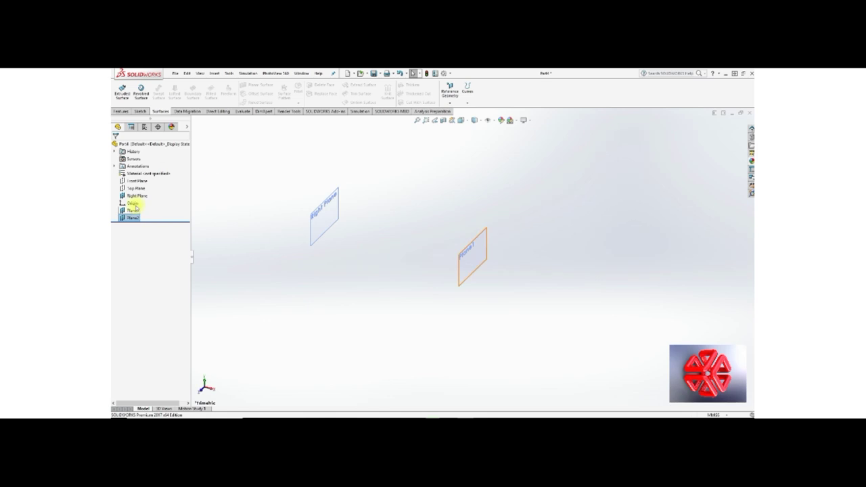
Create Plane3 offset 2732 mm from Plane2.
left_click(215, 73)
mouse_move(236, 159)
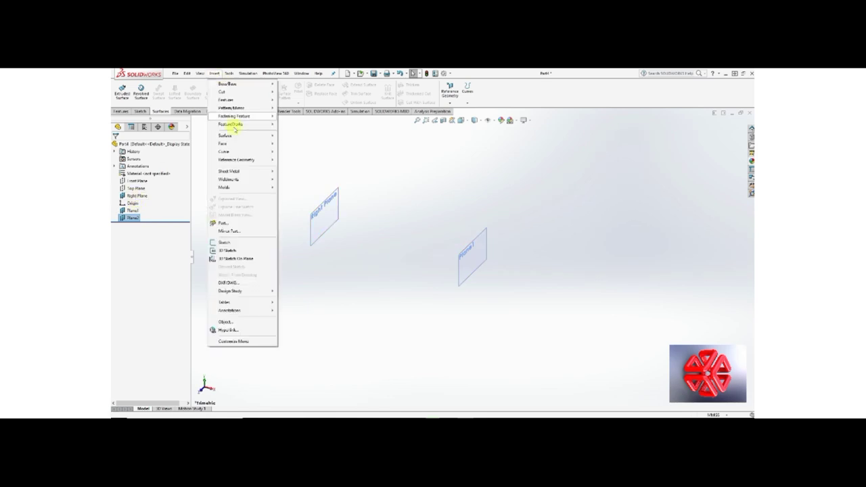
left_click(281, 160)
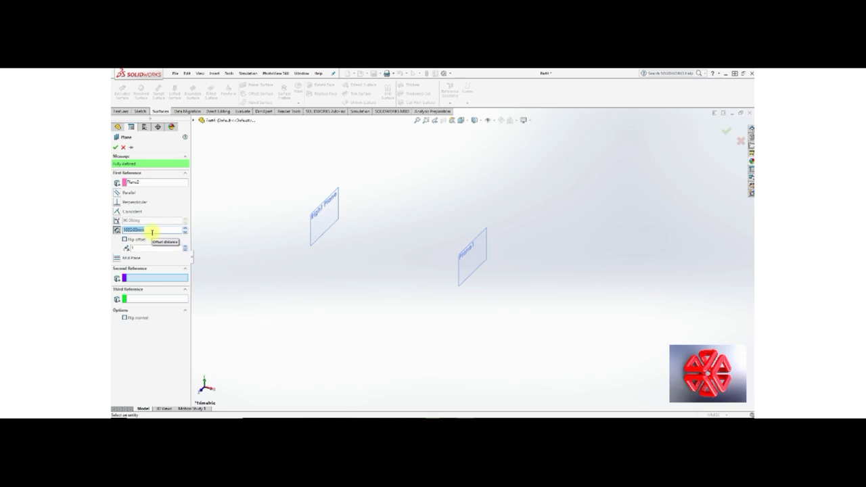
type("2752.0")
key("Return")
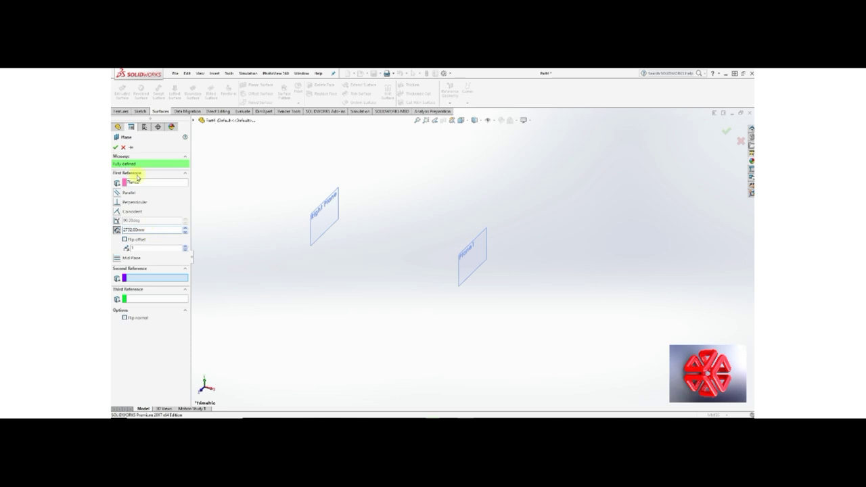
left_click(115, 147)
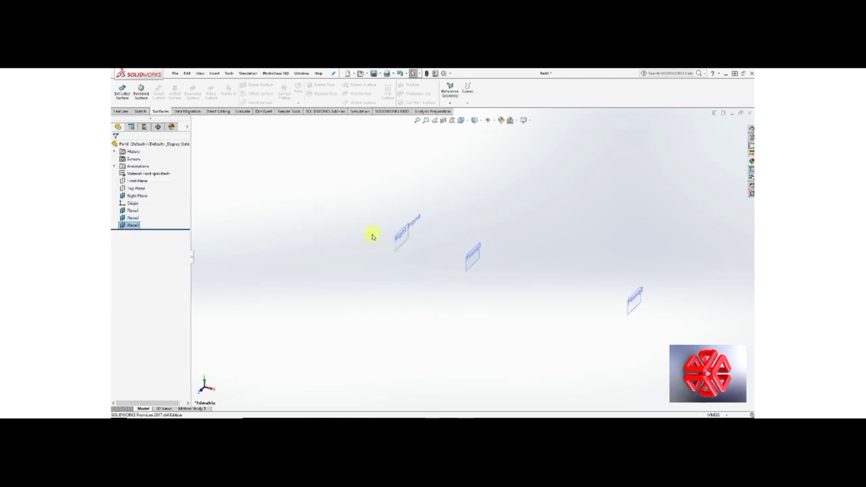
middle_click_drag(381, 238, 333, 215, "ctrl")
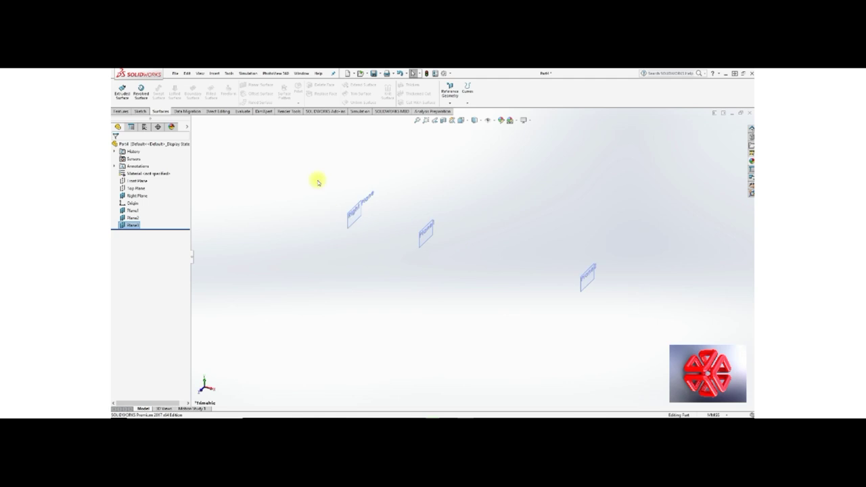
Create Plane4 using the Right Plane as its reference, with a new offset distance.
left_click(214, 74)
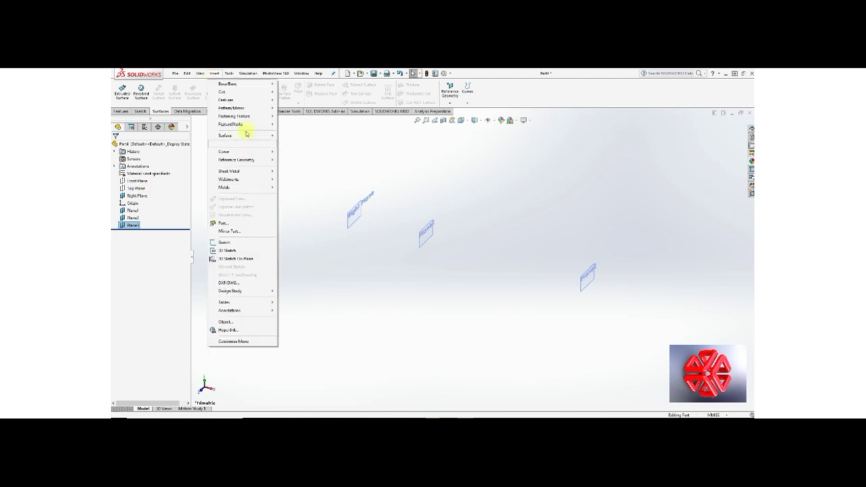
mouse_move(237, 160)
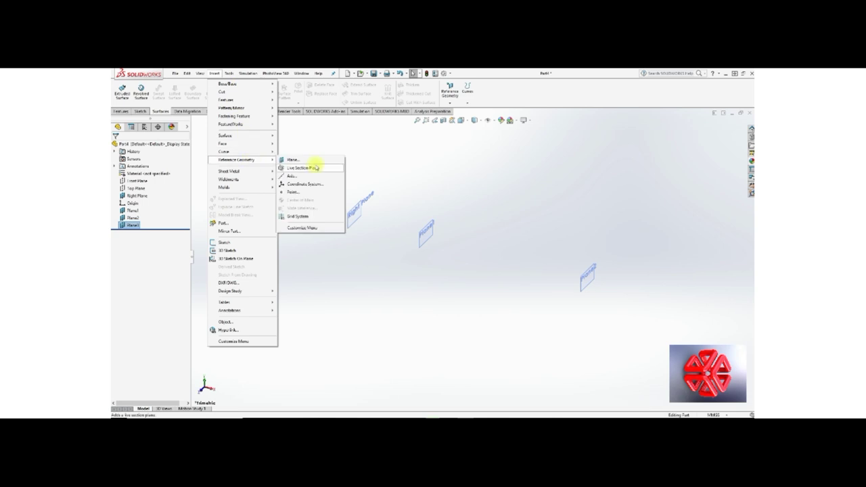
left_click(312, 165)
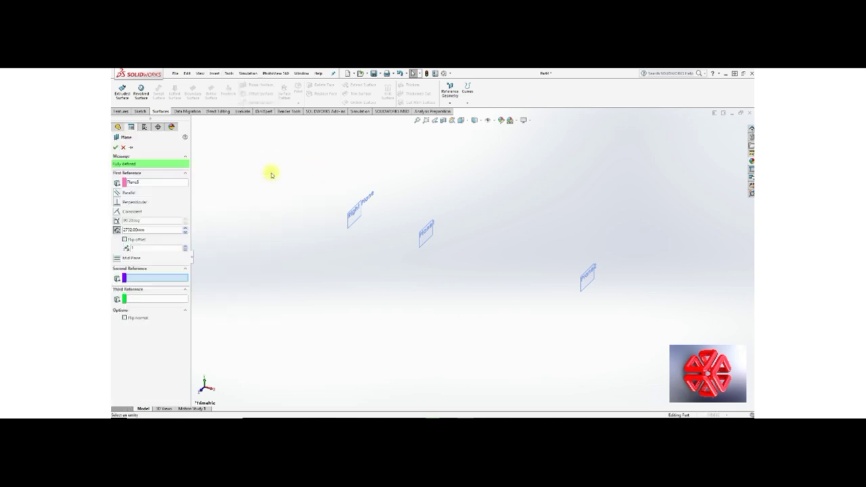
left_click(136, 182)
key("Delete")
left_click(195, 120)
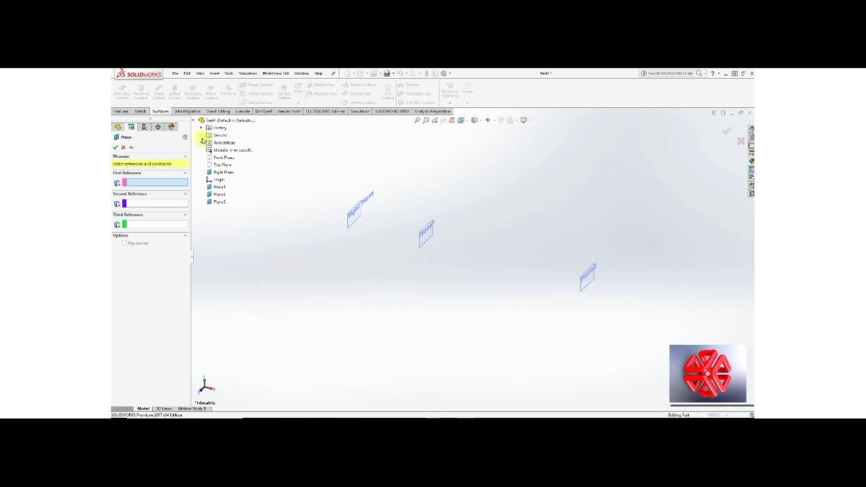
left_click(223, 172)
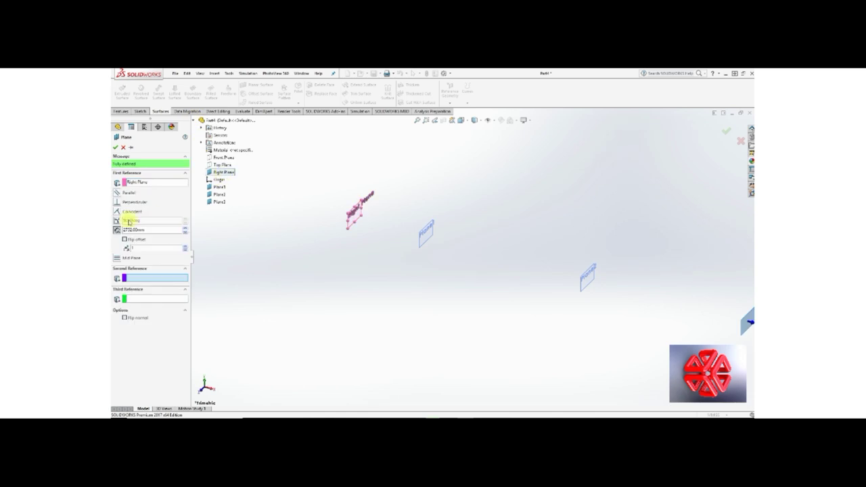
double_click(133, 230)
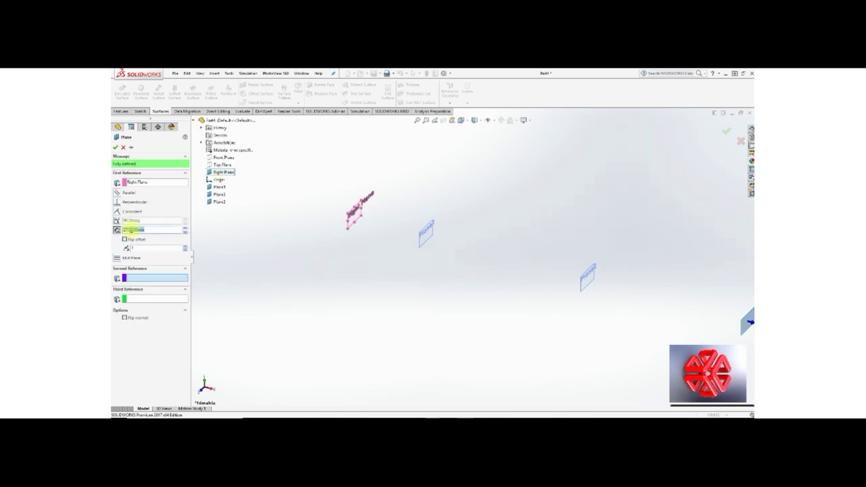
type("3*10.0")
key("Return")
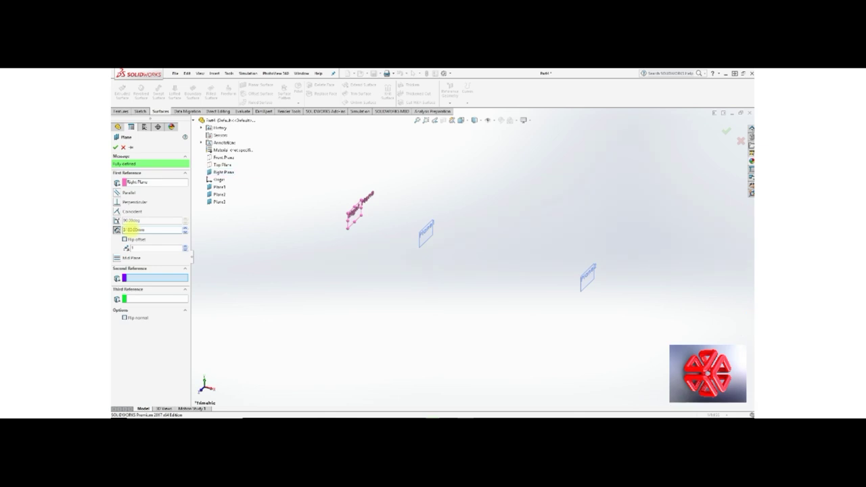
left_click(115, 147)
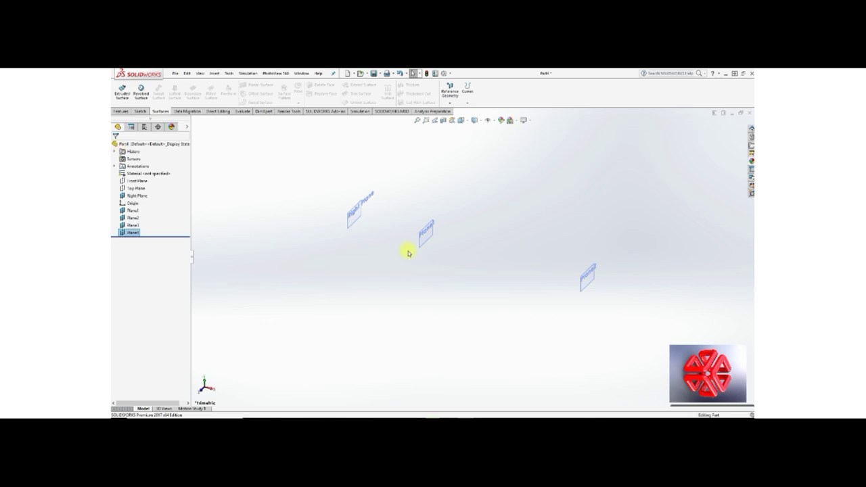
Select Plane1 and start a new sketch on it.
left_click(128, 233)
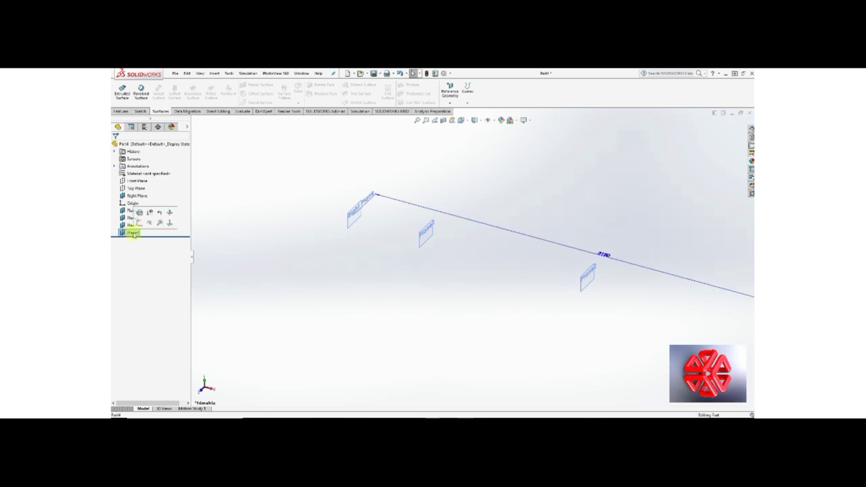
left_click(134, 233)
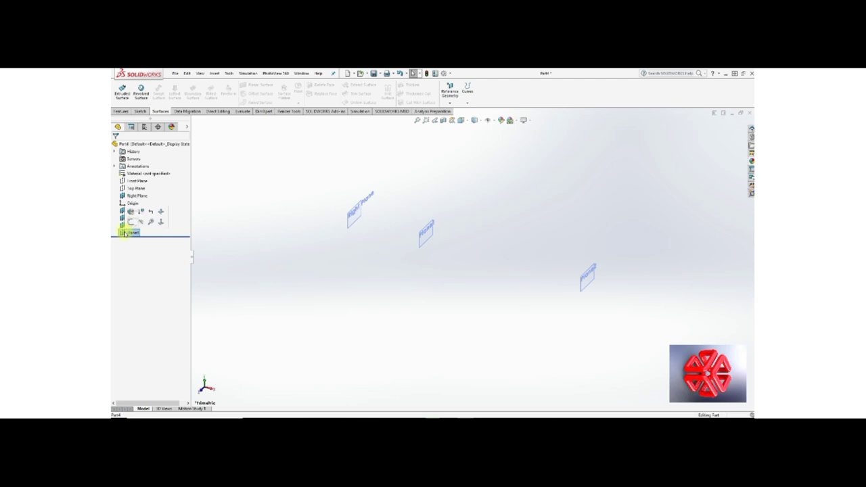
left_click(127, 210)
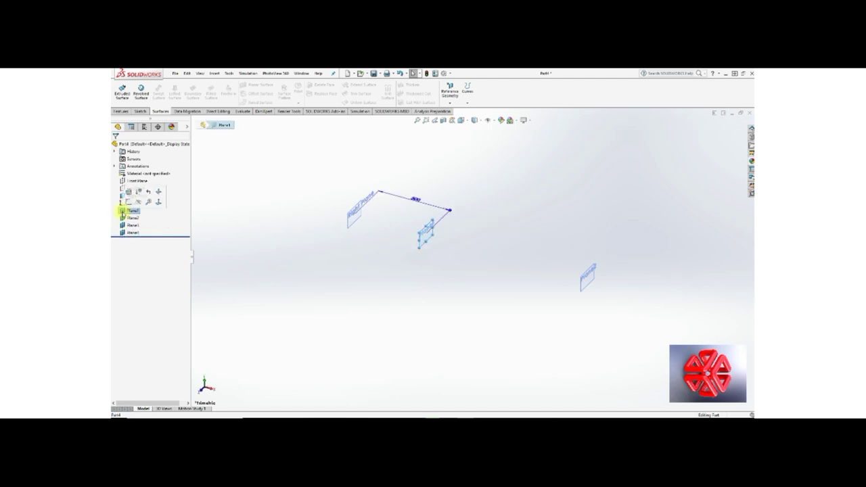
left_click(135, 212)
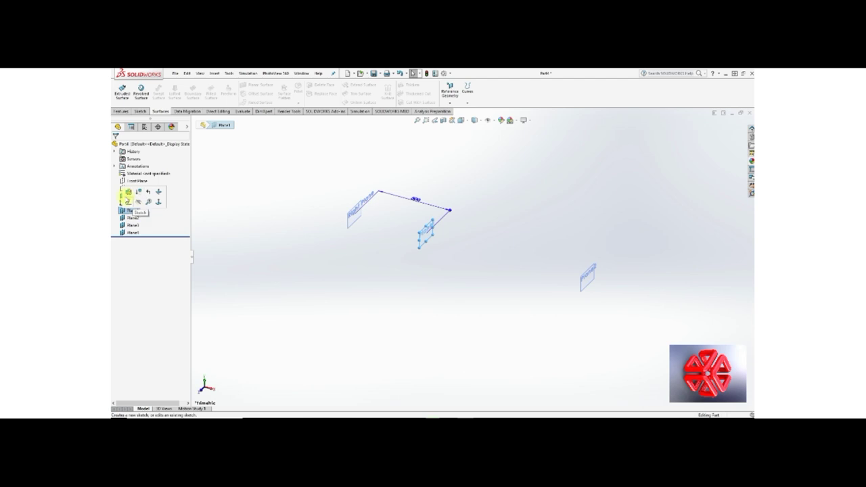
right_click(131, 197)
left_click(134, 195)
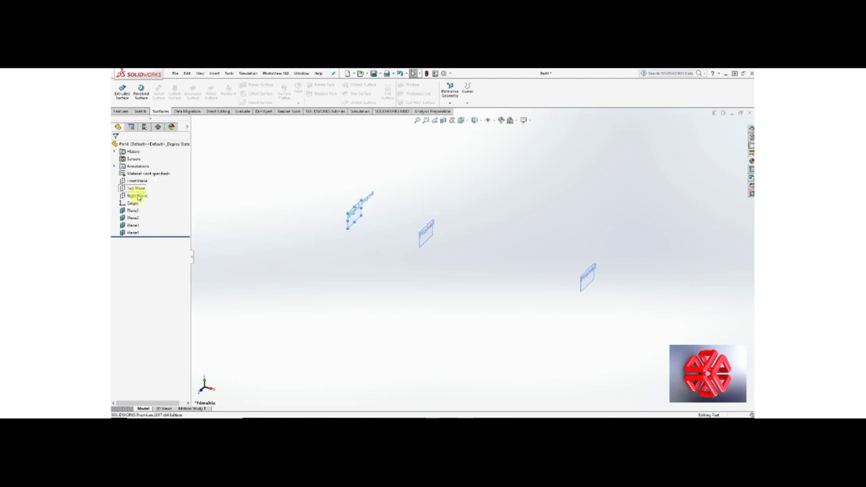
left_click(133, 210)
left_click(136, 202)
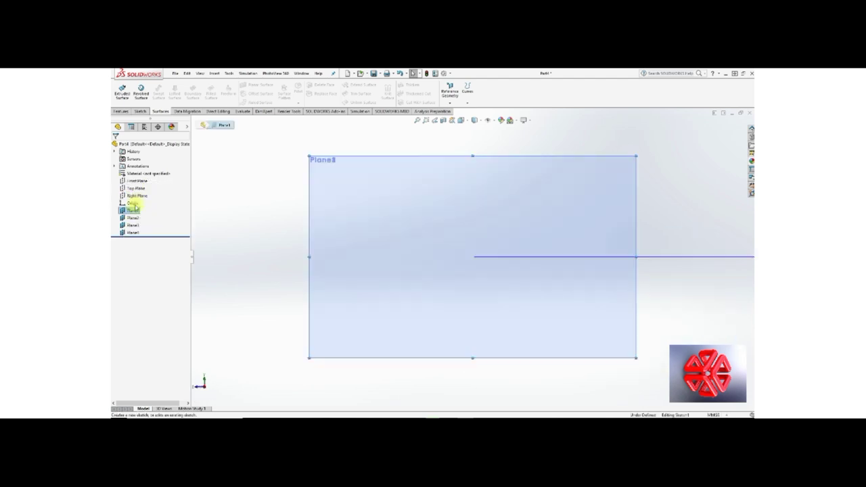
right_click(138, 203)
left_click(138, 201)
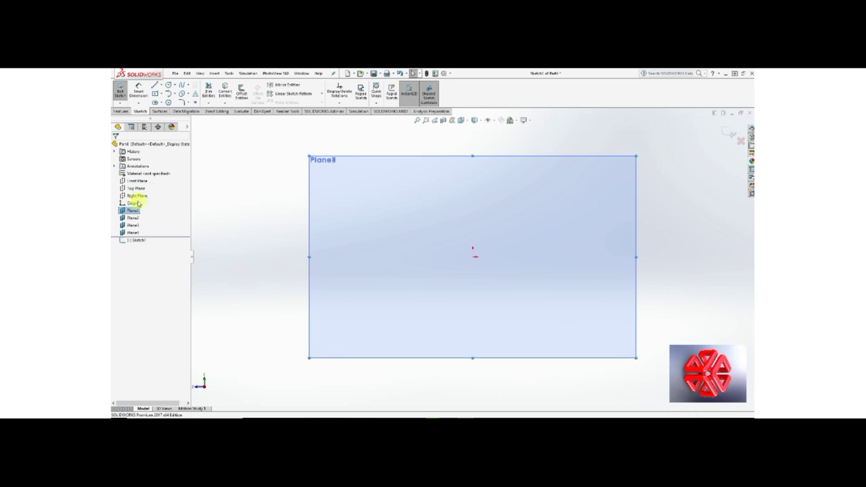
right_click(138, 203)
left_click(139, 195)
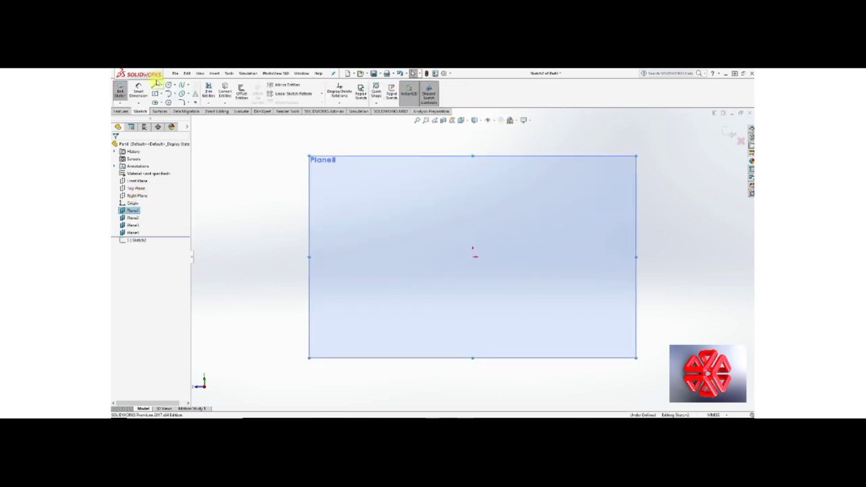
Draw a 285-long horizontal line starting at the sketch origin.
left_click(155, 86)
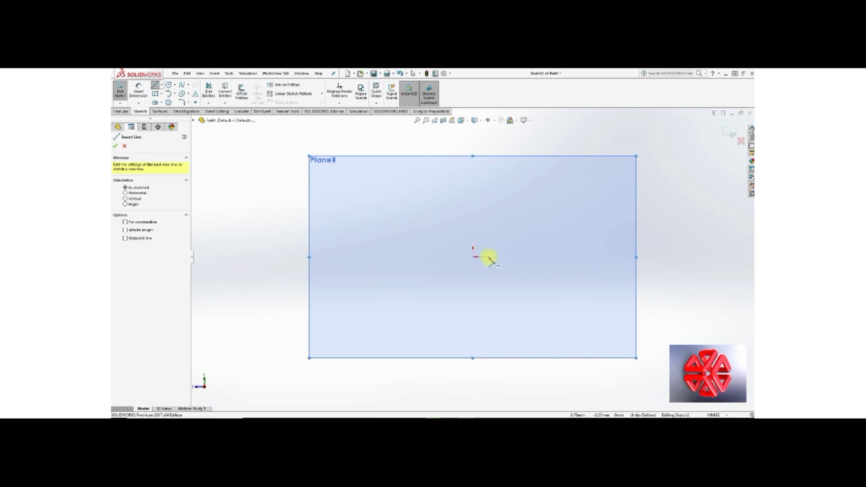
left_click(487, 258)
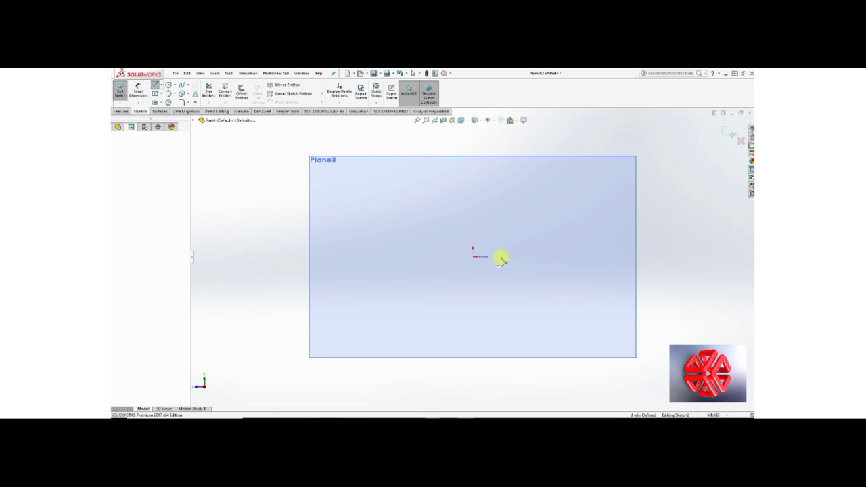
left_click(666, 256)
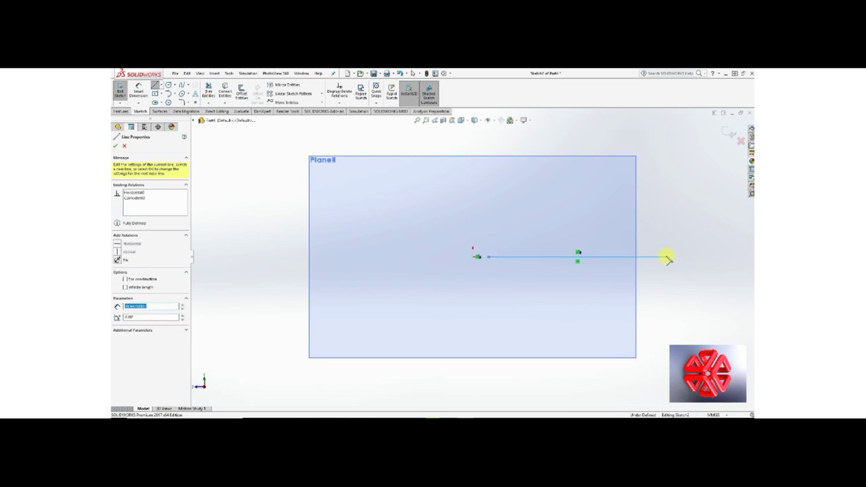
type("285")
key("Return")
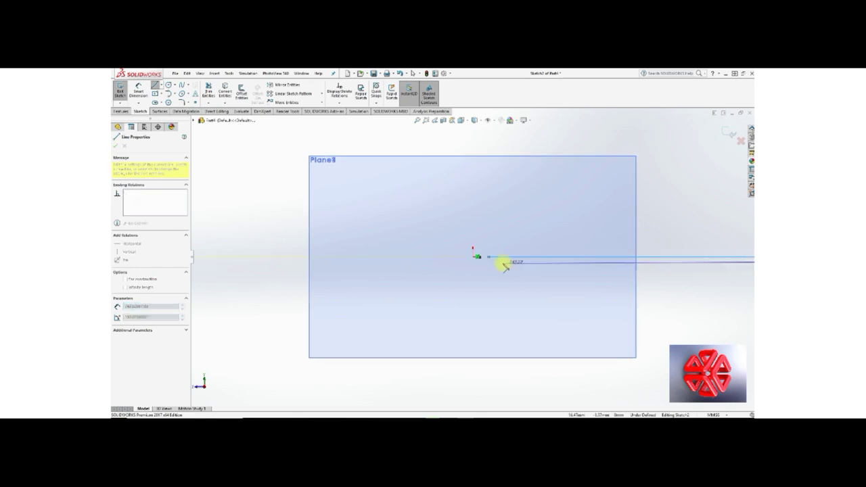
Dimension the line's start point 20 from the origin and exit the sketch.
left_click(142, 88)
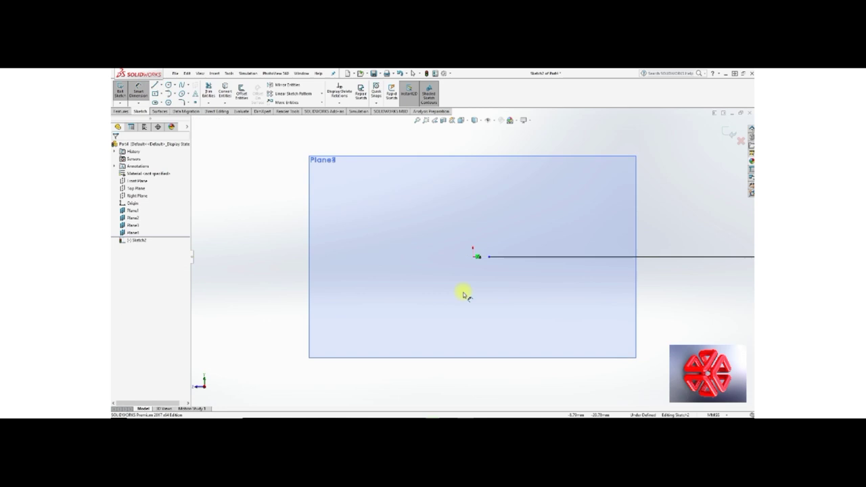
left_click(476, 258)
left_click(474, 257)
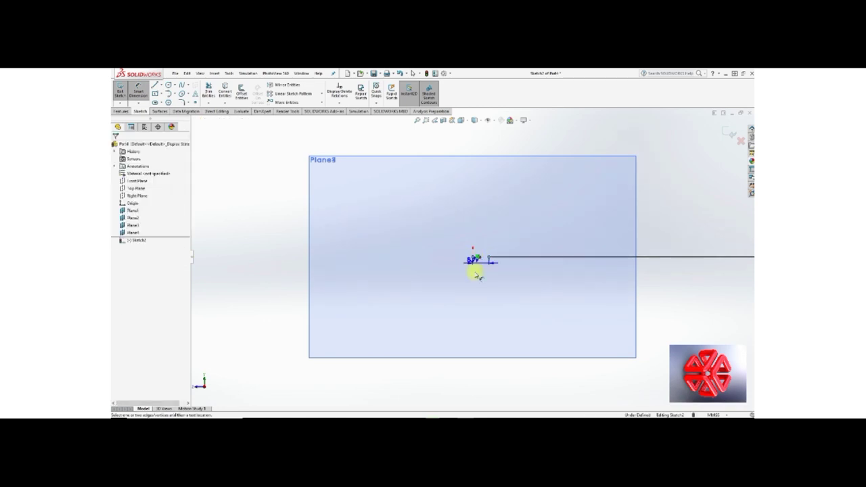
left_click(453, 284)
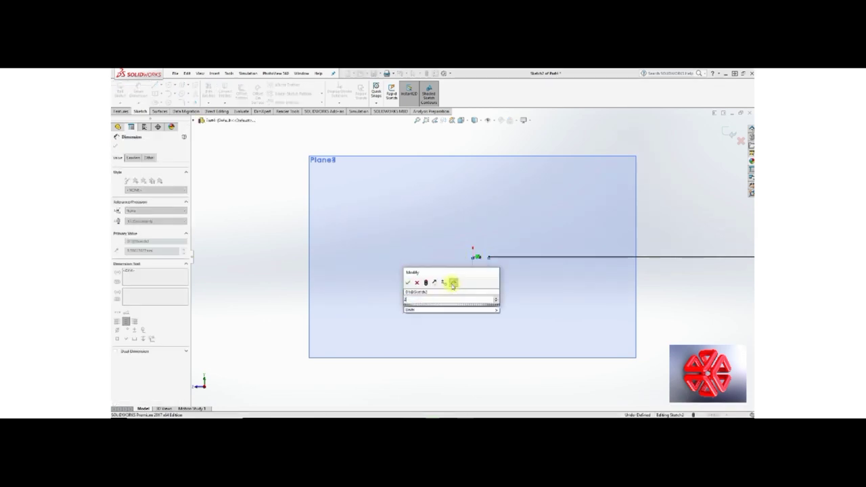
type("20")
key("Return")
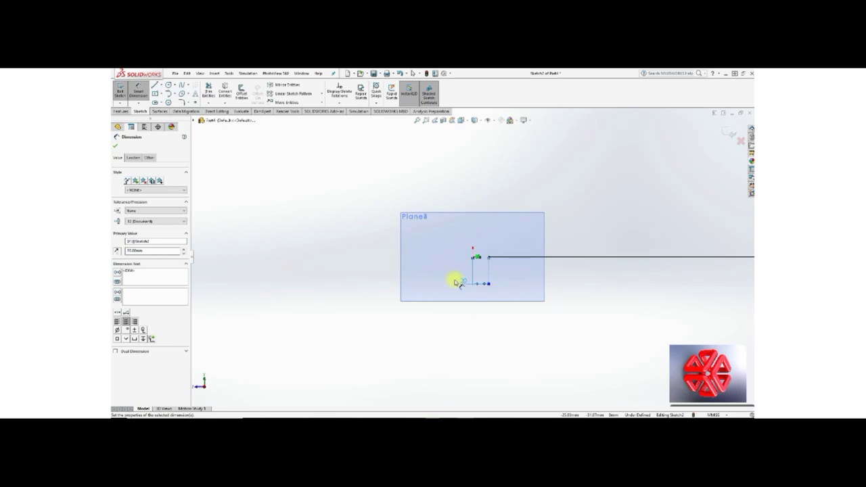
left_click(731, 132)
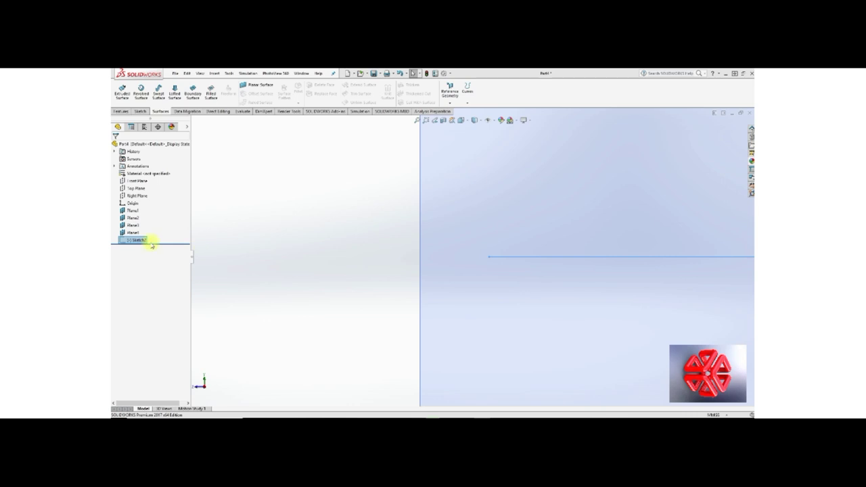
Start a new sketch on Plane2.
left_click(135, 220)
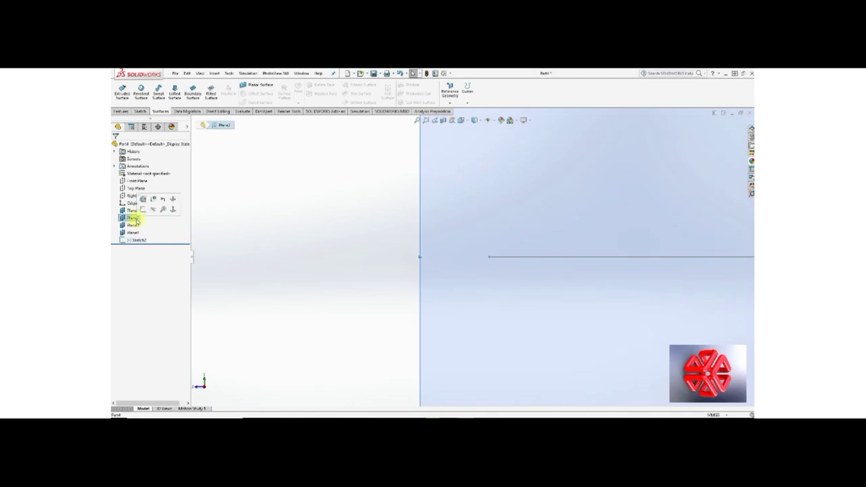
left_click(133, 210)
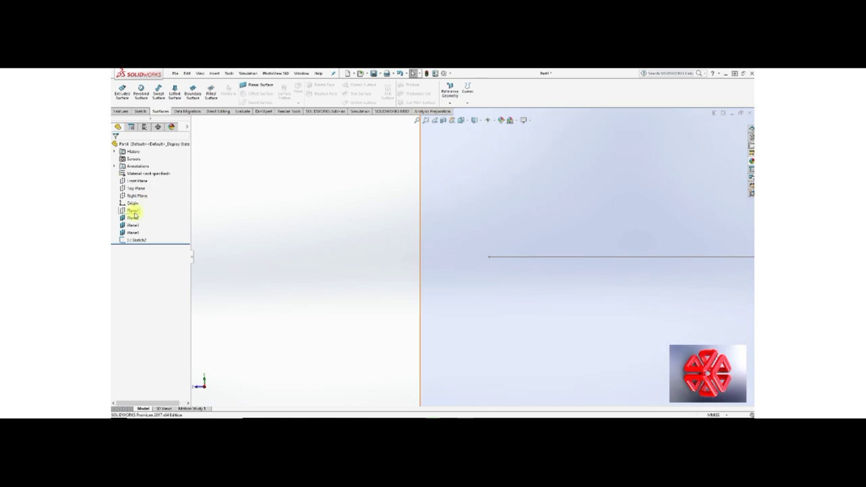
left_click(133, 218)
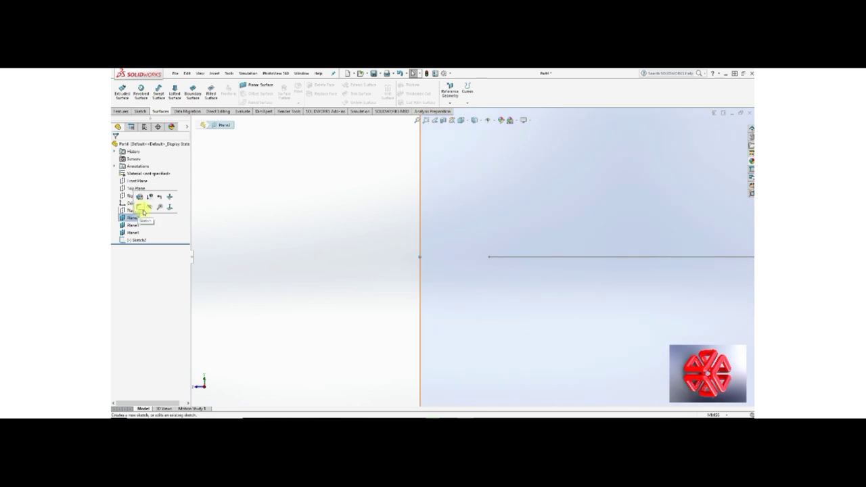
left_click(140, 207)
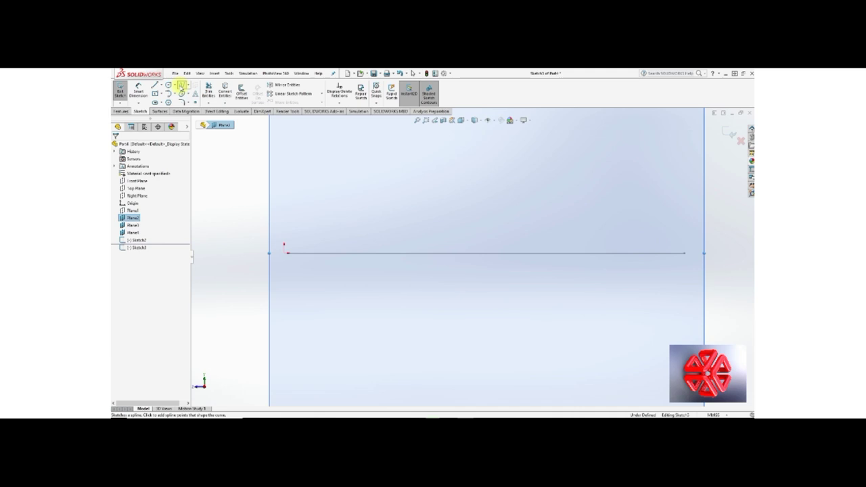
Draw a three-point spline curving upward from near the line's left end to the upper right.
left_click(181, 86)
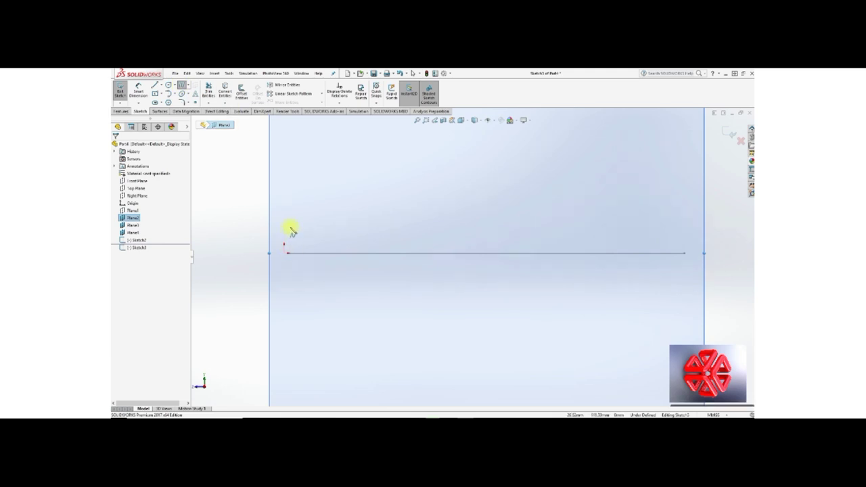
left_click(291, 227)
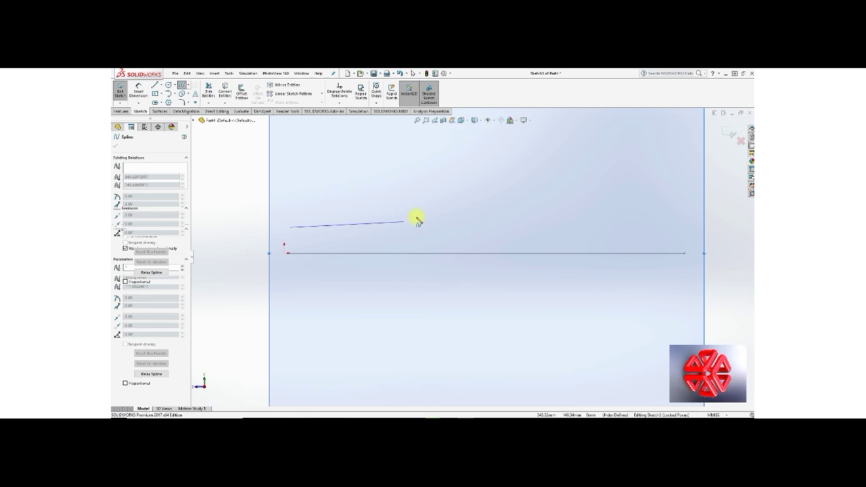
left_click(539, 195)
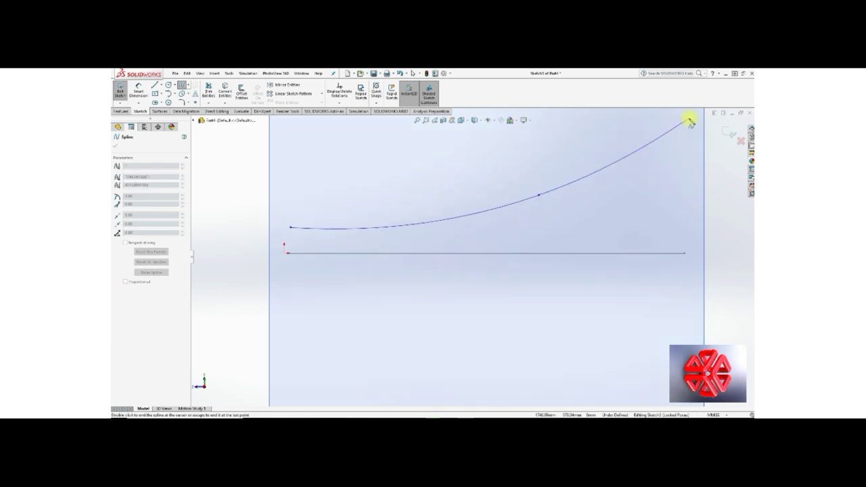
key("z")
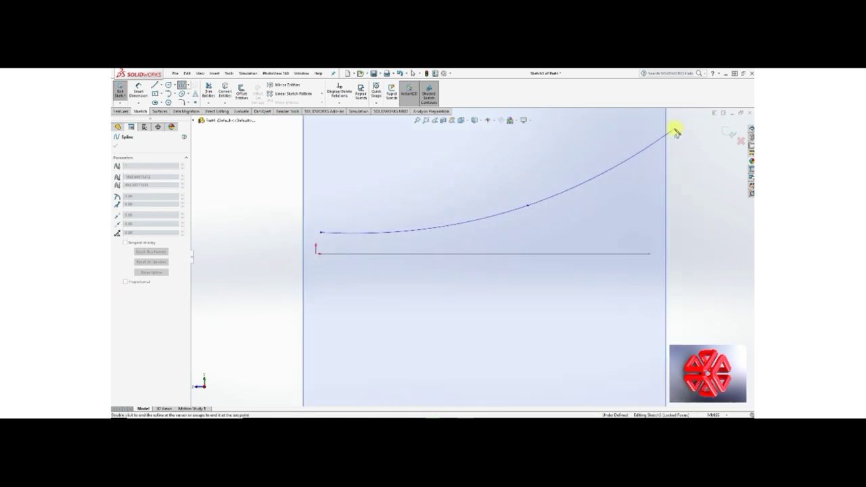
right_click(676, 131)
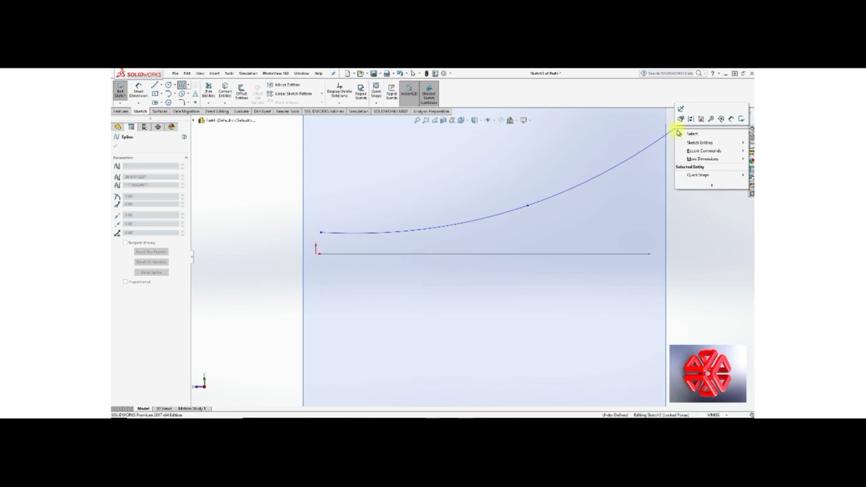
left_click(685, 178)
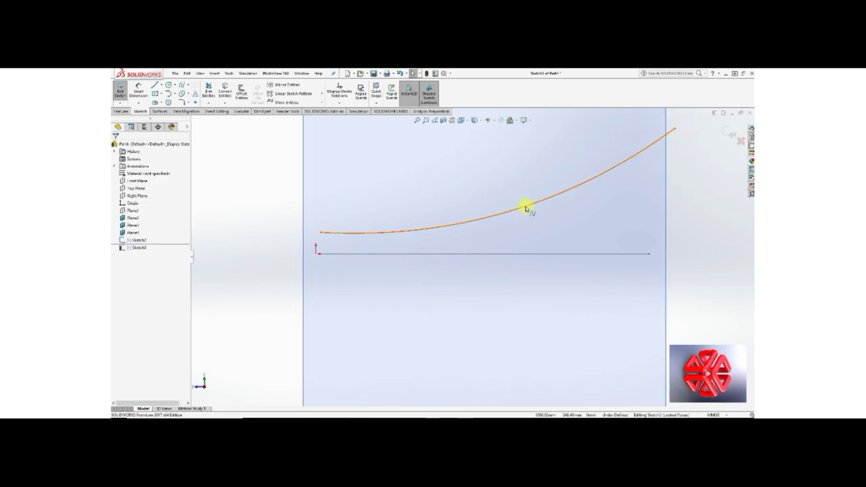
left_click(385, 233)
Dimension the spline's start point 20.20 horizontally from the origin.
left_click(139, 91)
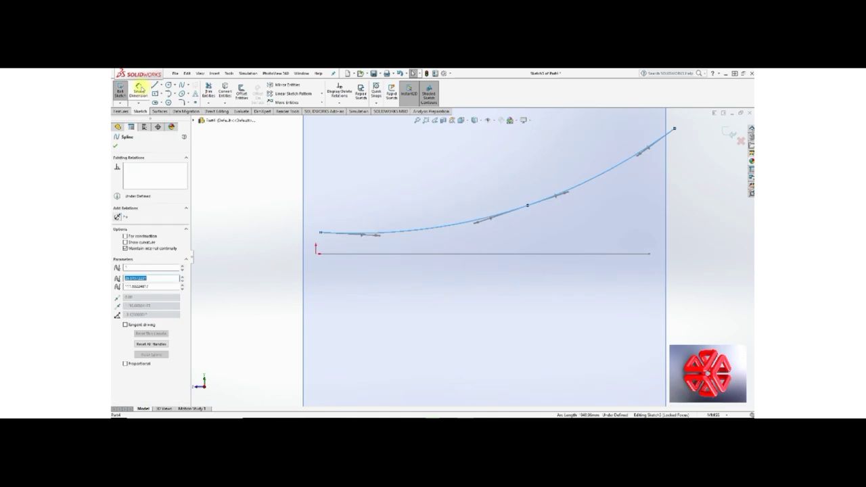
left_click(367, 233)
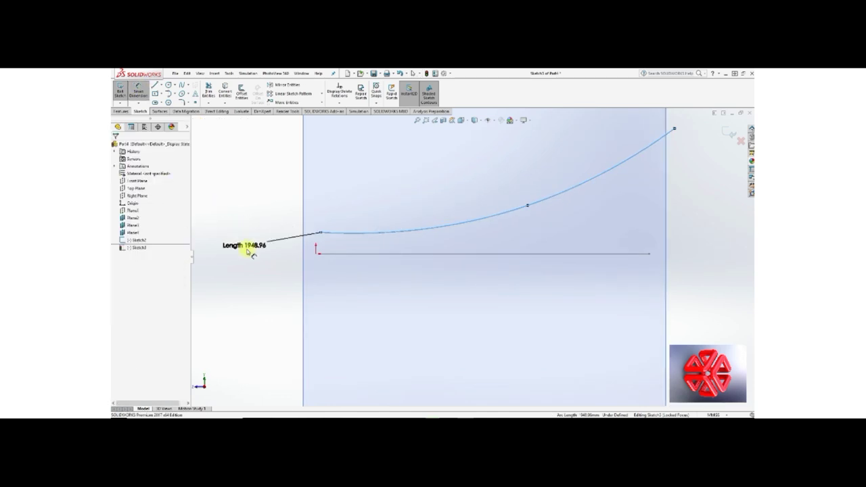
left_click(316, 251)
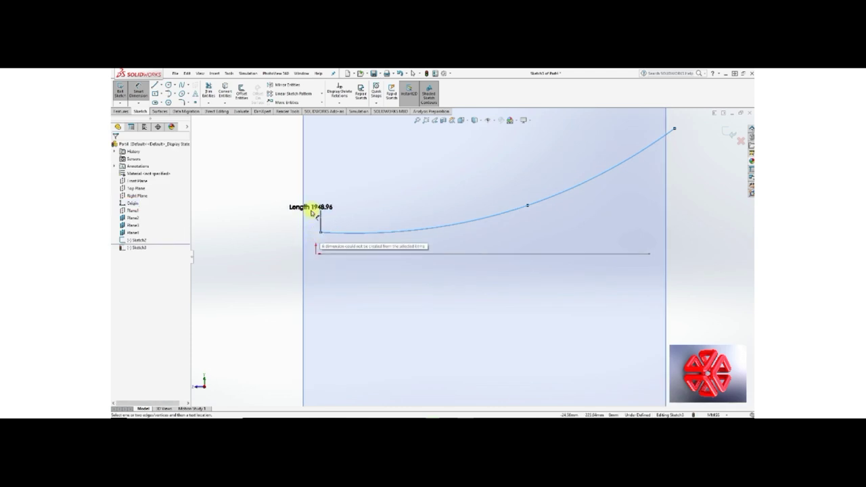
key("Escape")
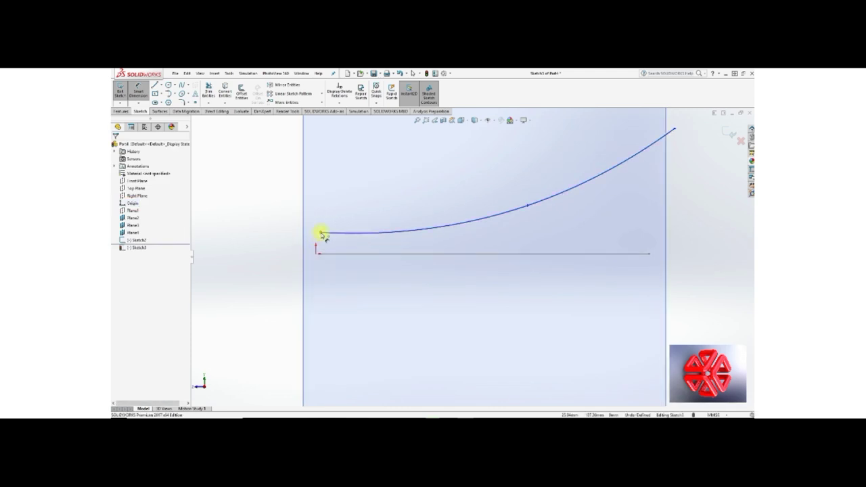
left_click(317, 249)
left_click(320, 234)
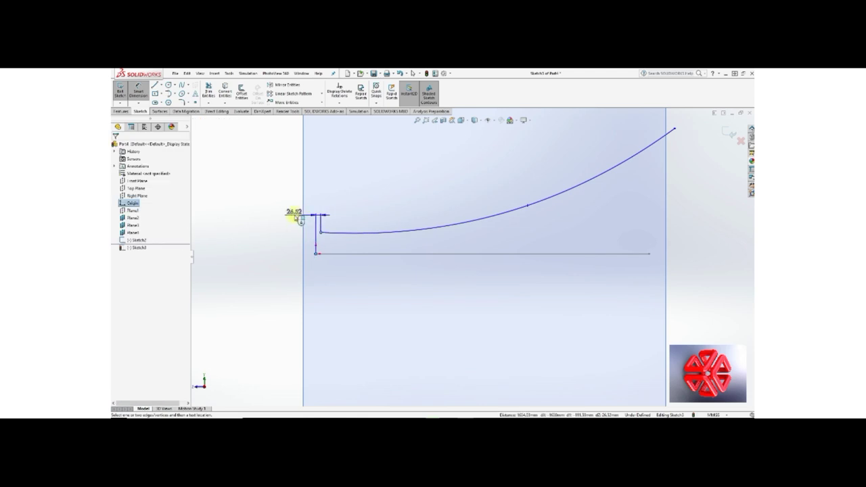
left_click(290, 218)
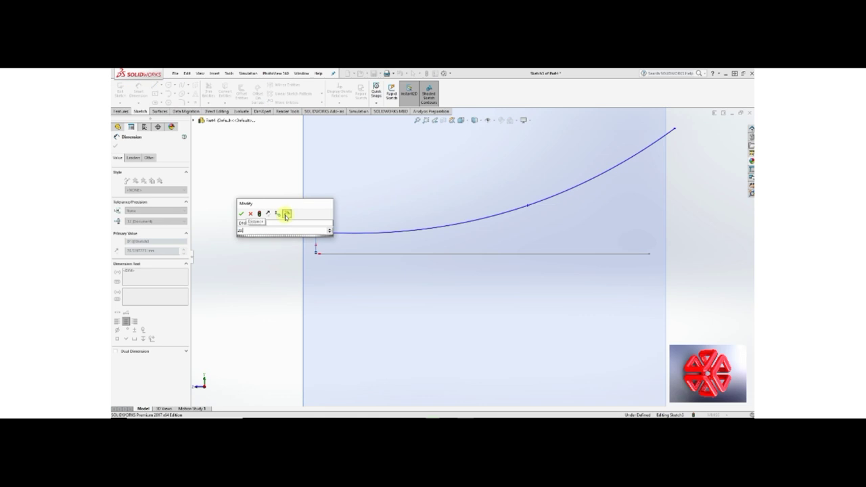
key("Return")
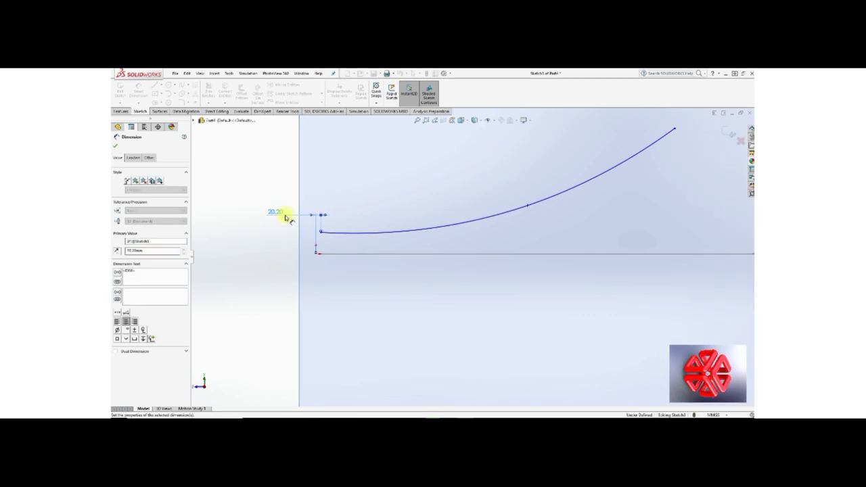
Add a 50.50 vertical dimension between the origin and the spline's start point.
left_click(317, 254)
left_click(321, 232)
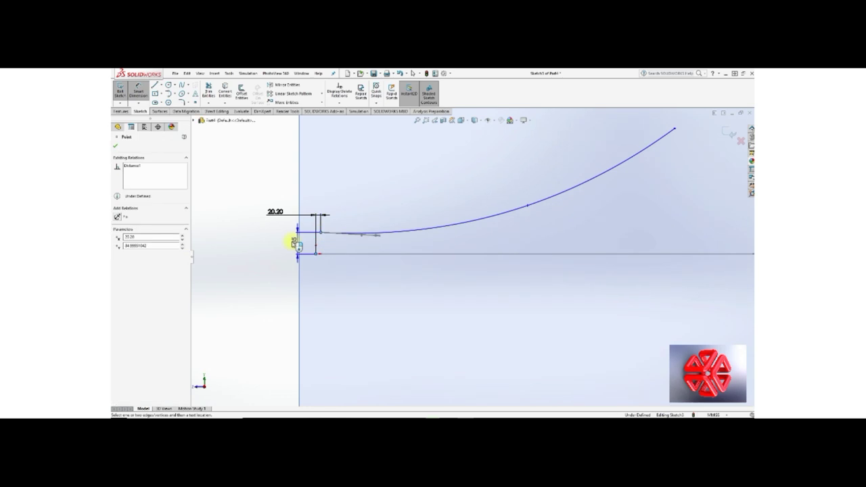
left_click(258, 265)
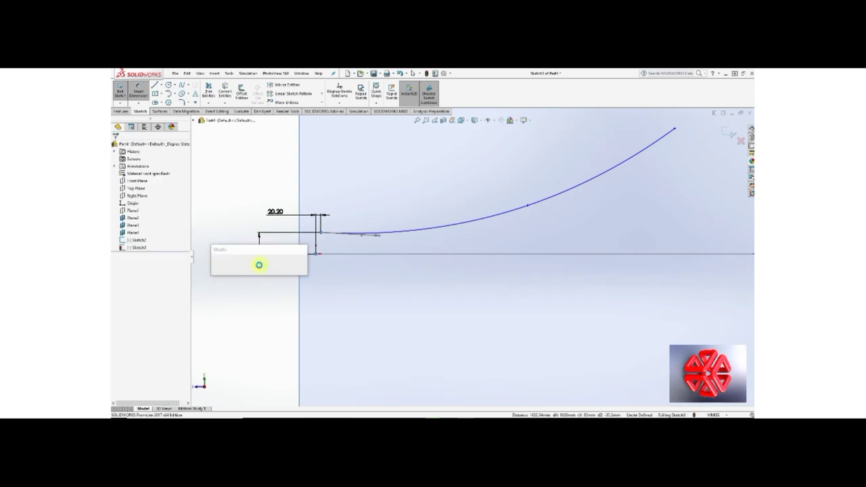
key("Return")
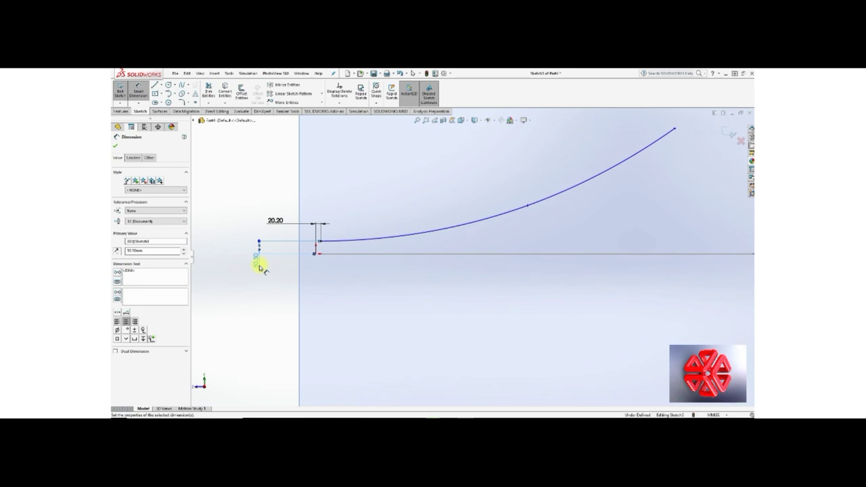
left_click(329, 237)
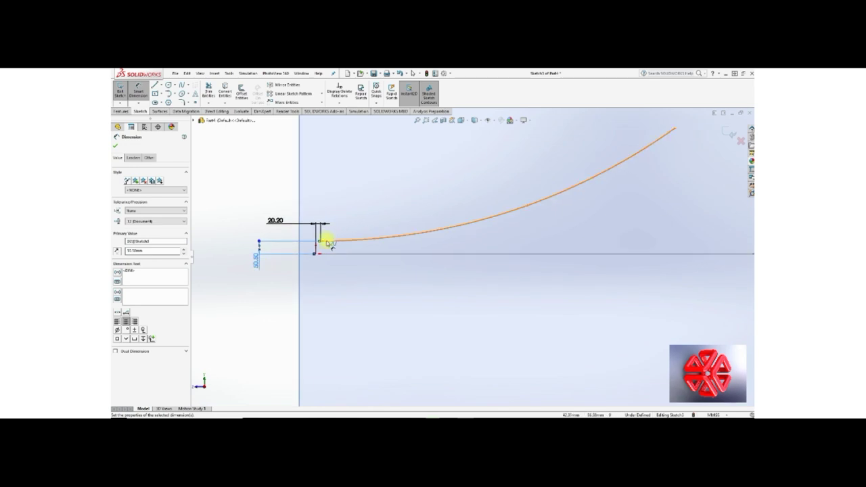
scroll(316, 254, "down", 2)
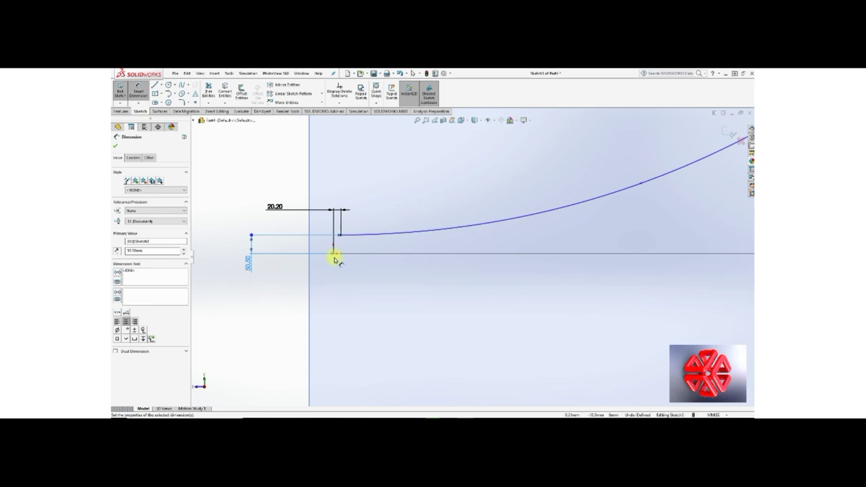
key("Escape")
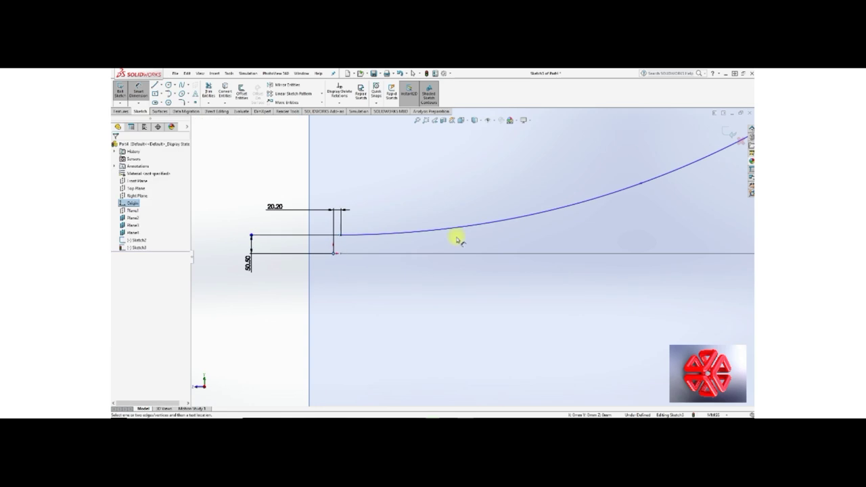
Set the spline's horizontal dimensions: middle point at 700 and end point at 954.
left_click(641, 185)
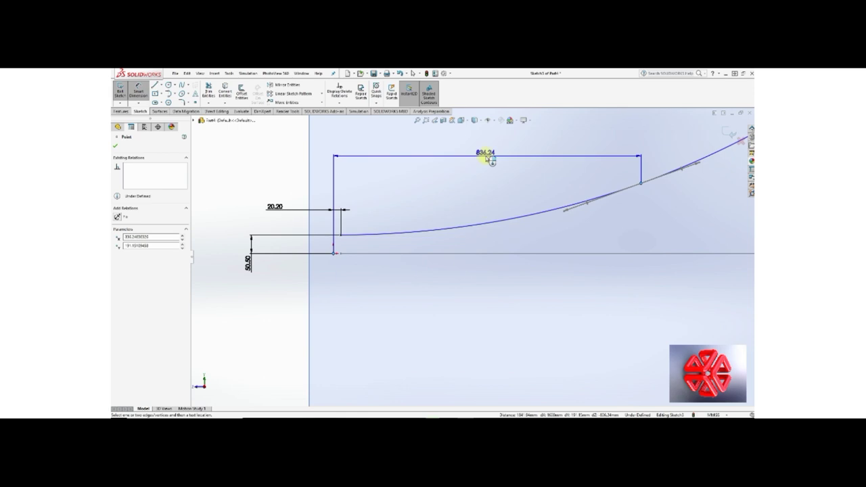
left_click(487, 156)
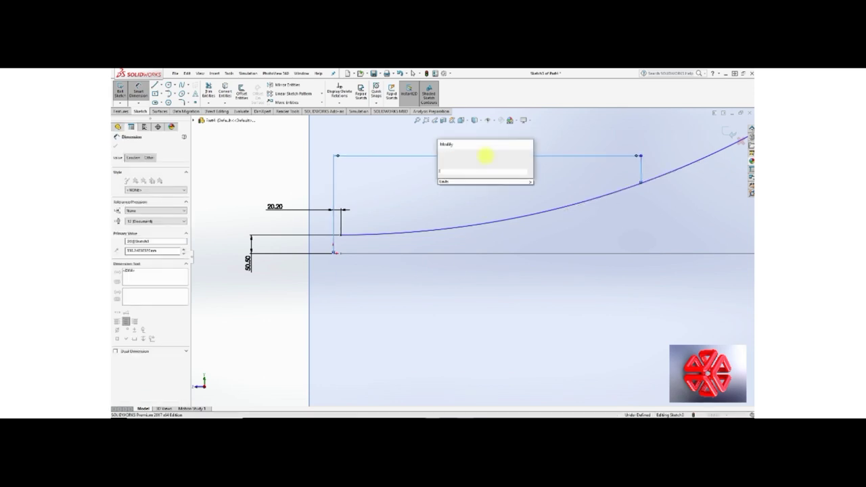
type("700")
key("Return")
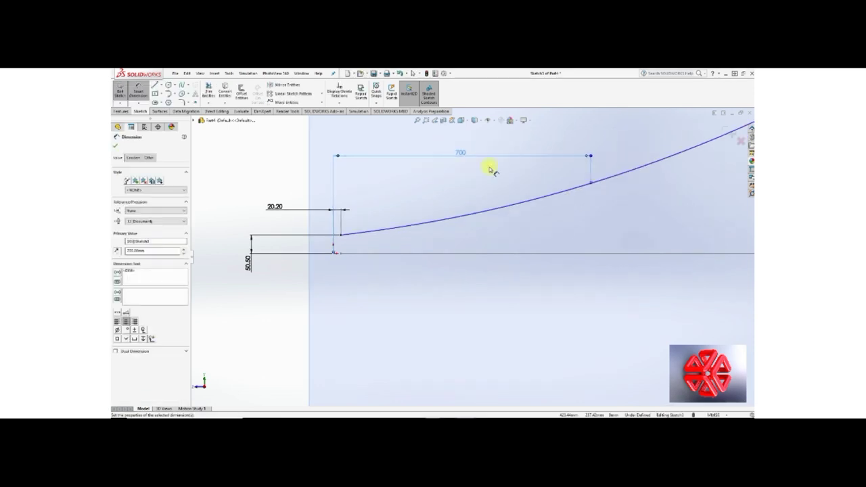
scroll(490, 169, "up", 3)
scroll(494, 179, "up", 2)
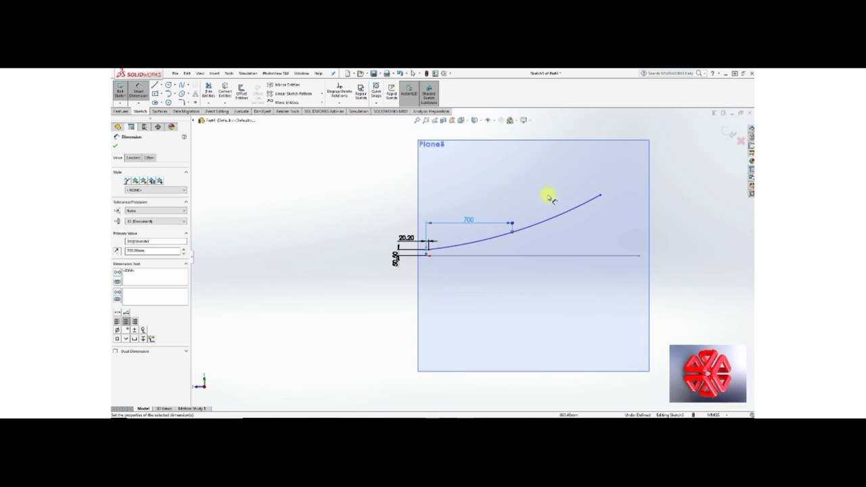
left_click(600, 197)
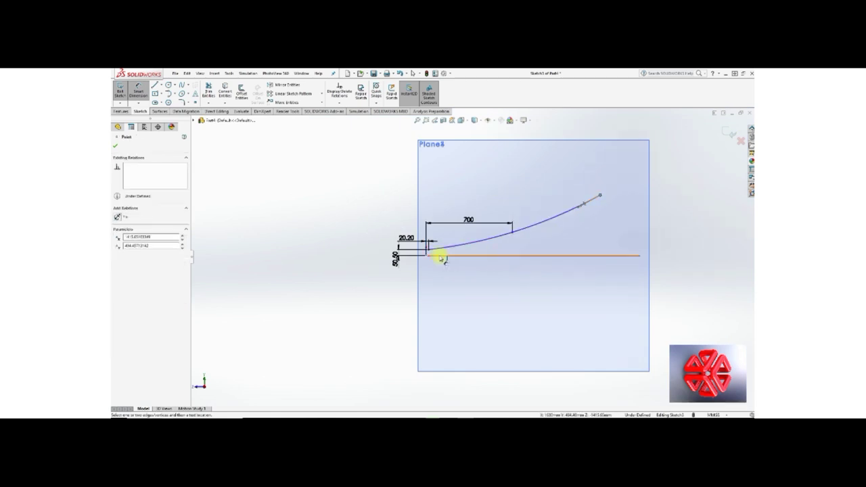
left_click(428, 252)
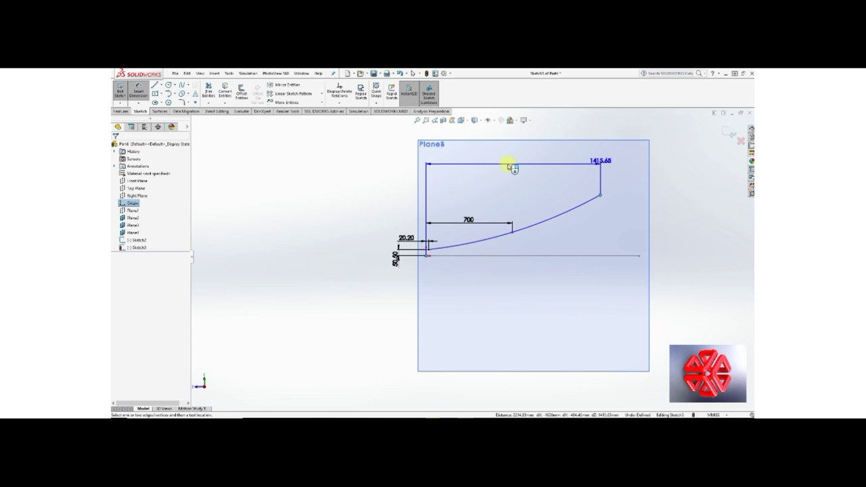
left_click(492, 173)
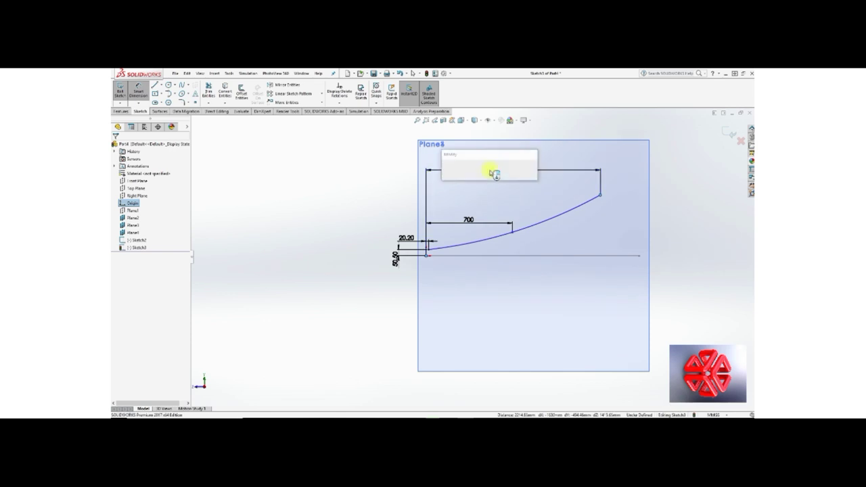
type("164")
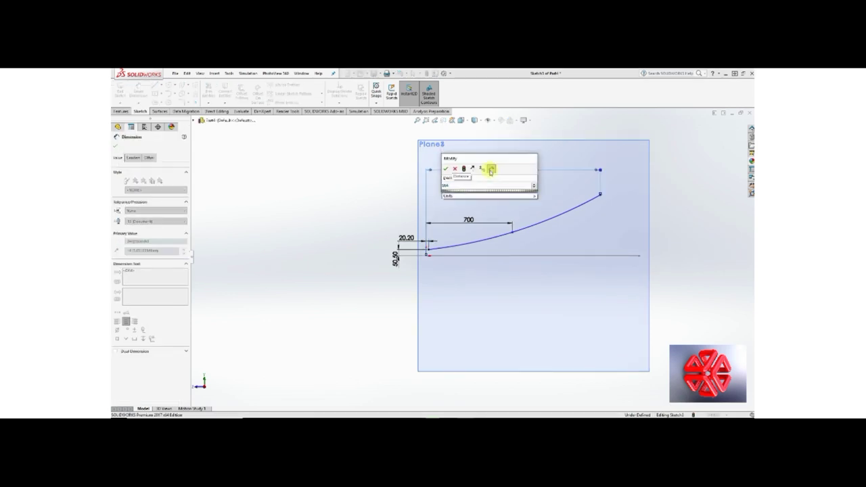
key("Return")
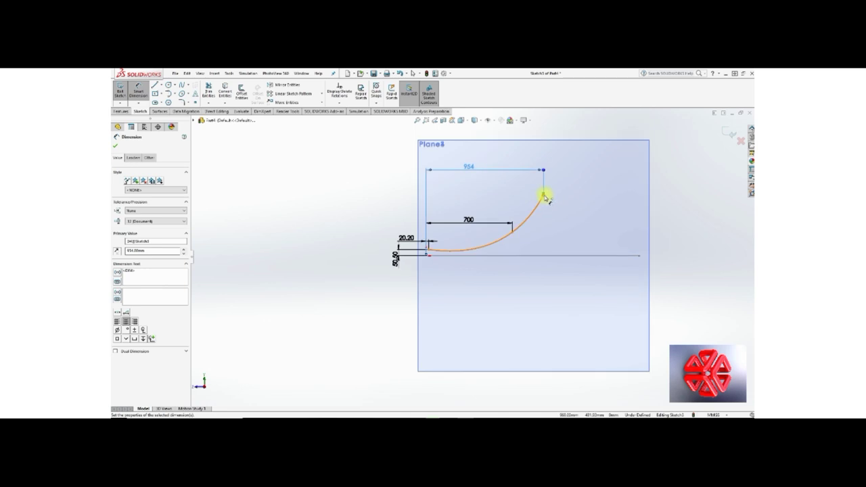
Set the spline heights above the baseline: end point 428.50, middle point 222.
left_click(545, 196)
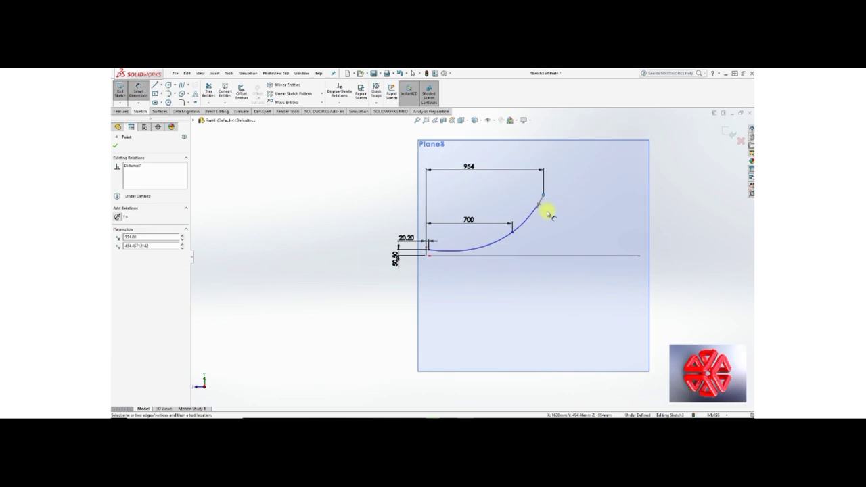
left_click(553, 255)
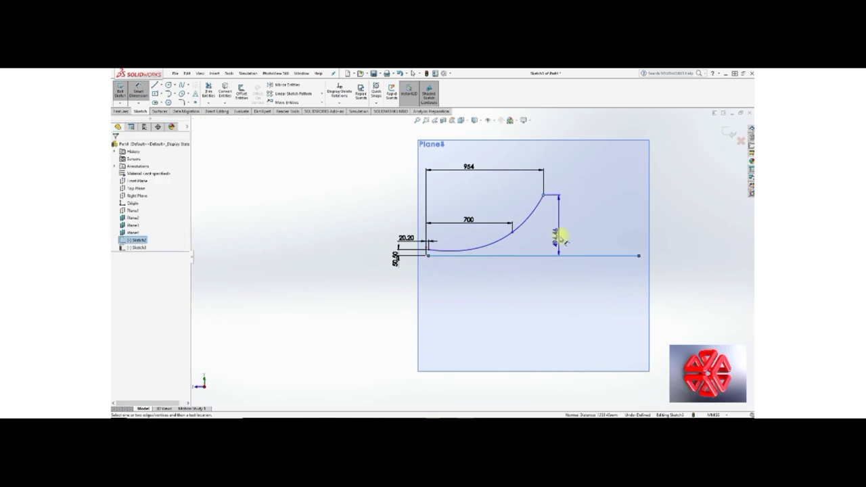
left_click(563, 233)
type("428.5")
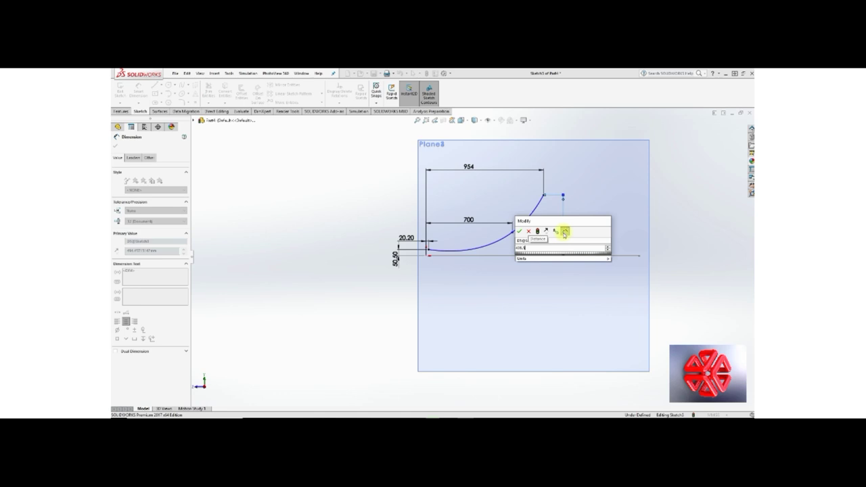
left_click(564, 232)
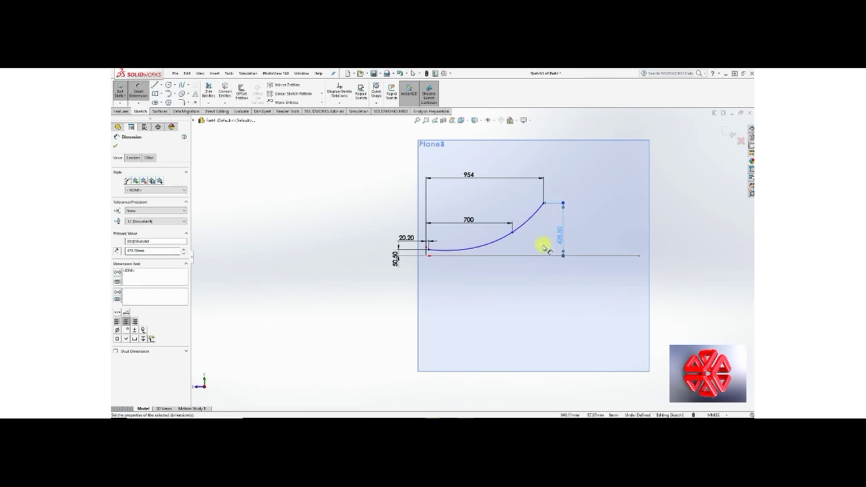
left_click(512, 231)
left_click(514, 255)
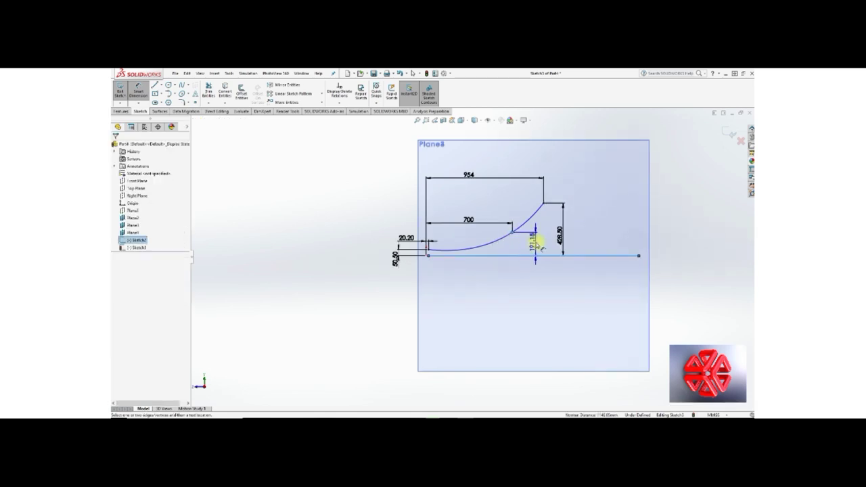
left_click(536, 245)
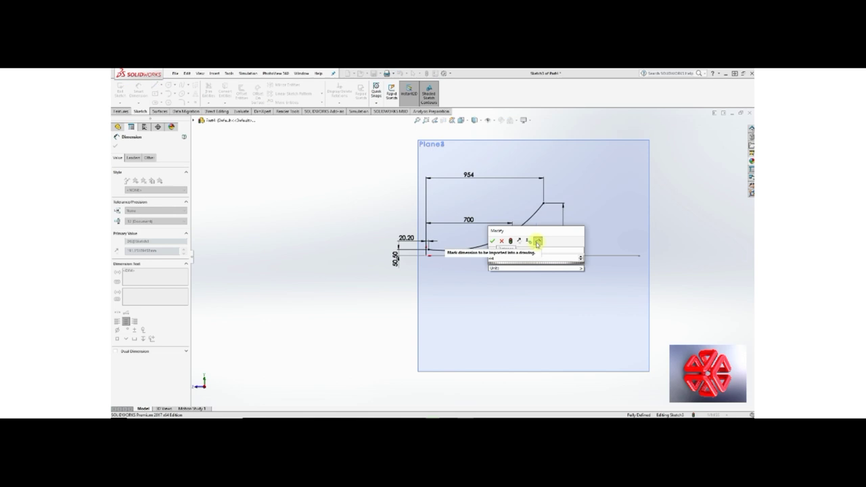
key("Return")
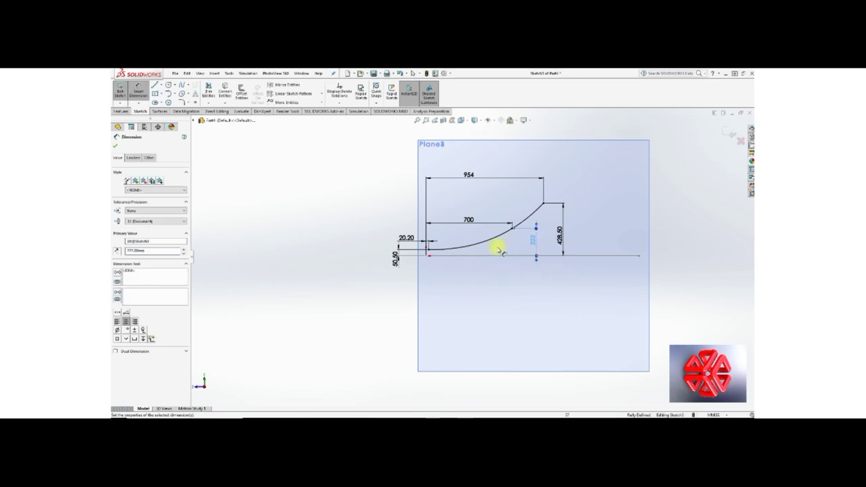
Dimension the spline's start tangent handle length and its angle to the baseline.
left_click(446, 249)
scroll(444, 249, "down", 4)
scroll(444, 251, "down", 2)
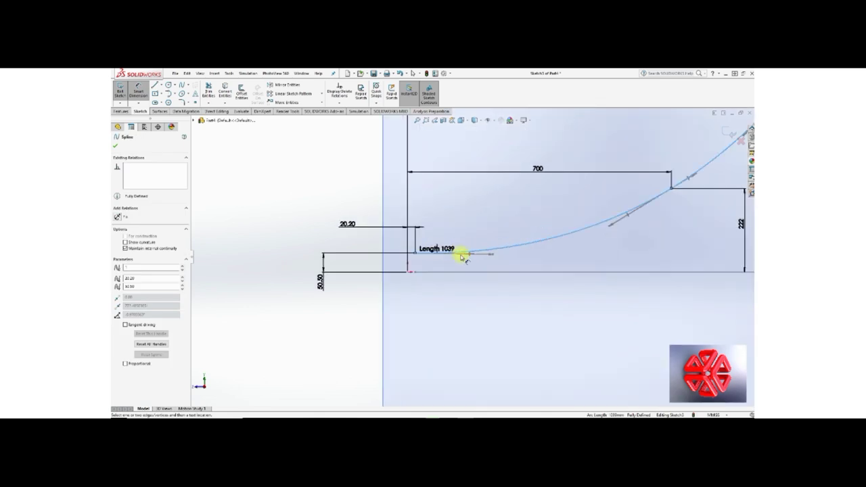
left_click(469, 252)
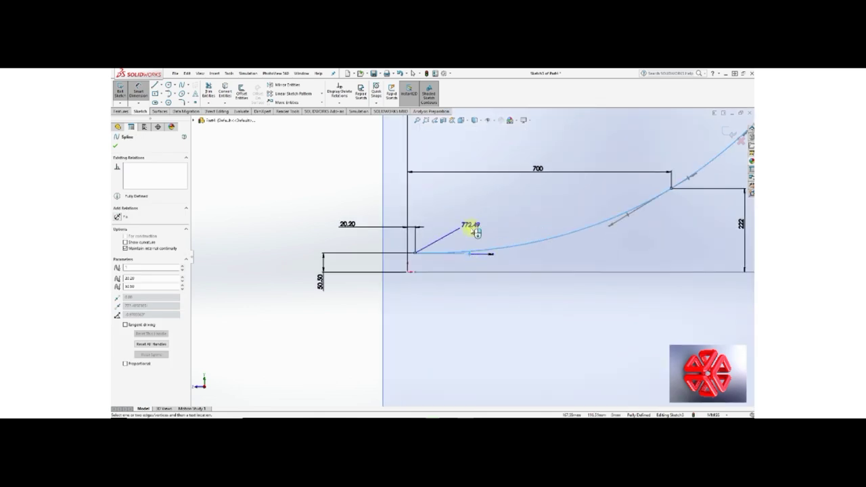
left_click(476, 232)
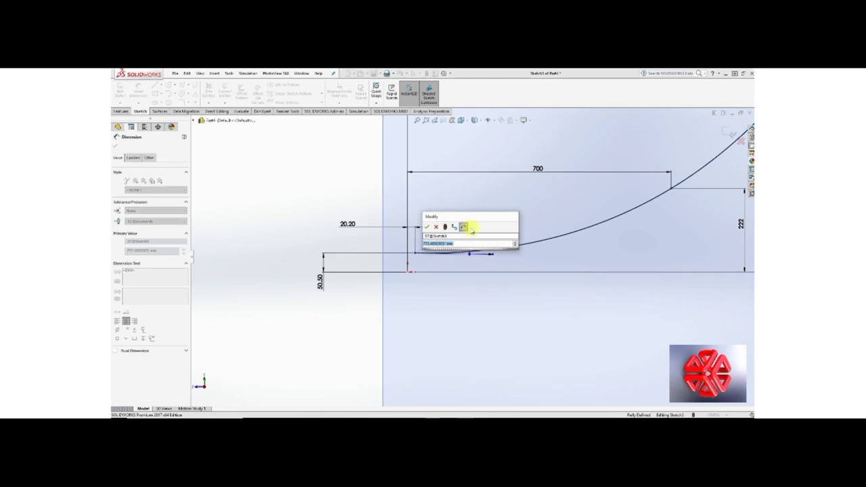
type("377")
key("Return")
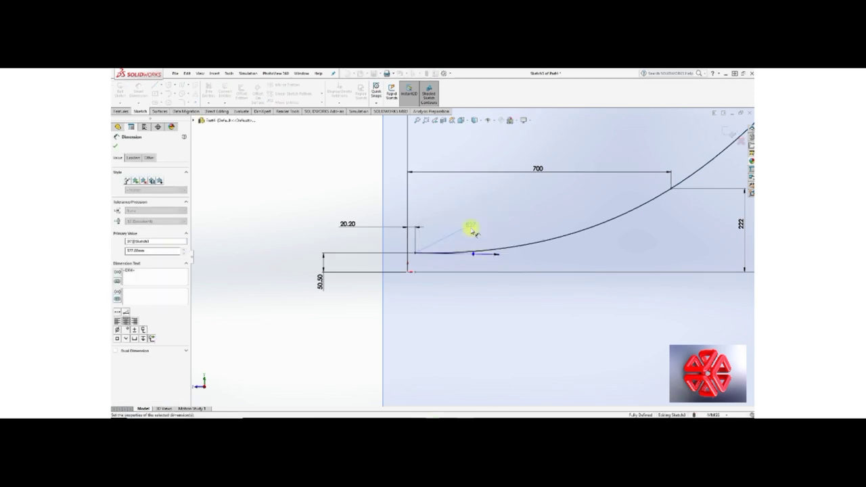
left_click(474, 254)
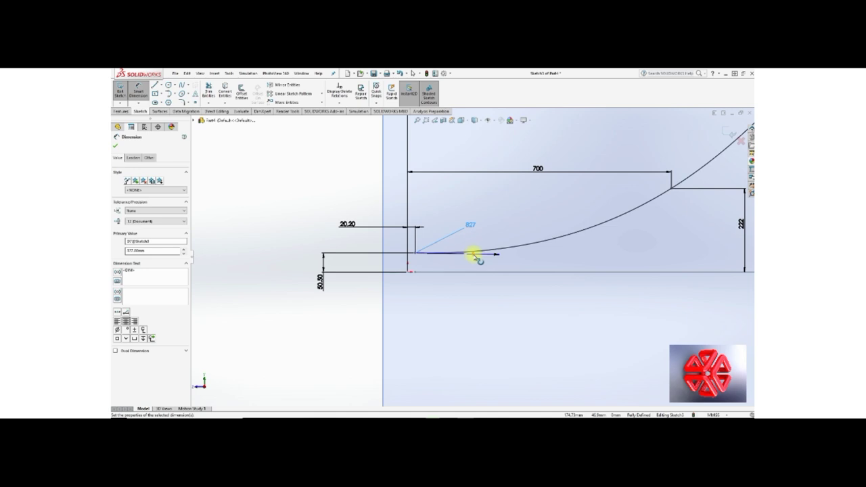
left_click(476, 271)
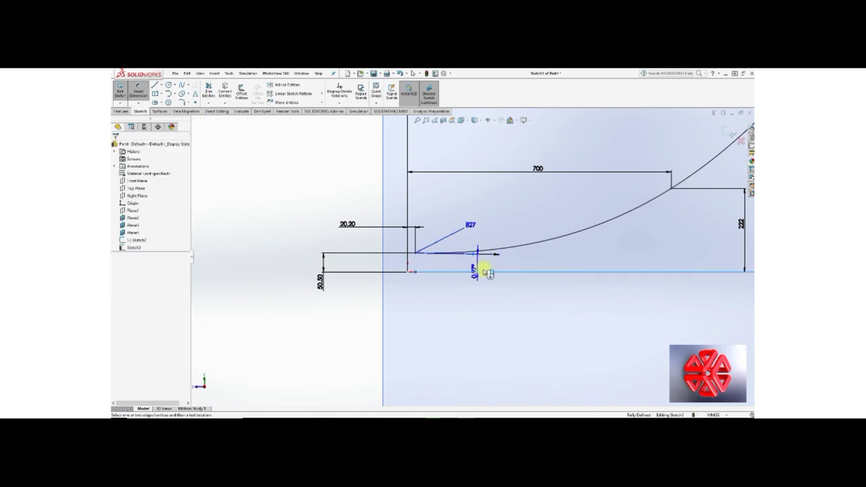
left_click(523, 262)
type("3.2")
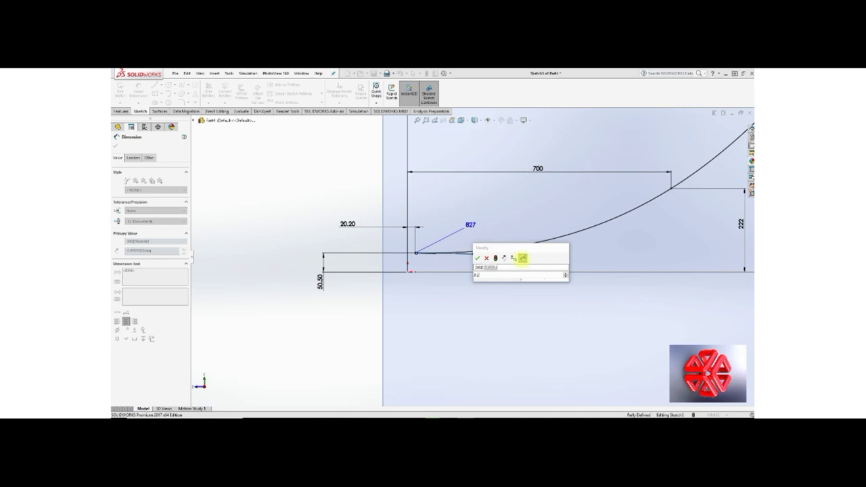
key("Return")
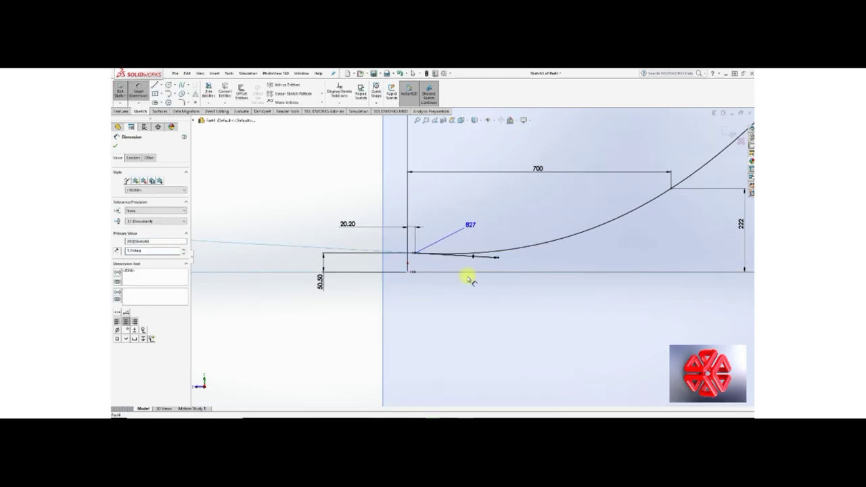
Set the middle tangent handle's length to 954.
scroll(537, 277, "up", 2)
scroll(568, 257, "up", 2)
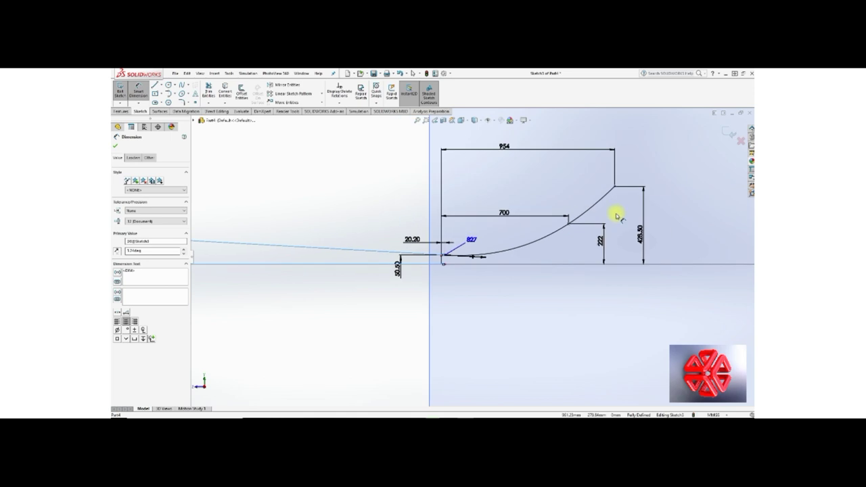
scroll(615, 215, "down", 1)
scroll(569, 241, "down", 1)
scroll(555, 245, "down", 1)
scroll(532, 255, "down", 2)
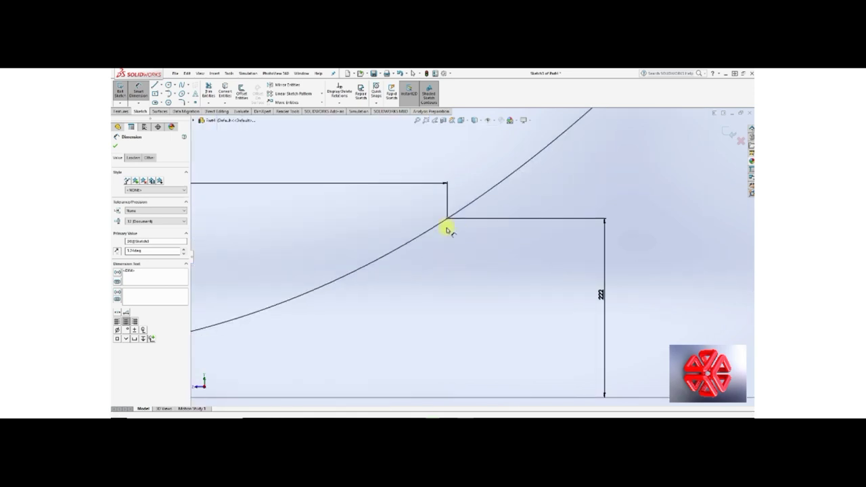
left_click(443, 228)
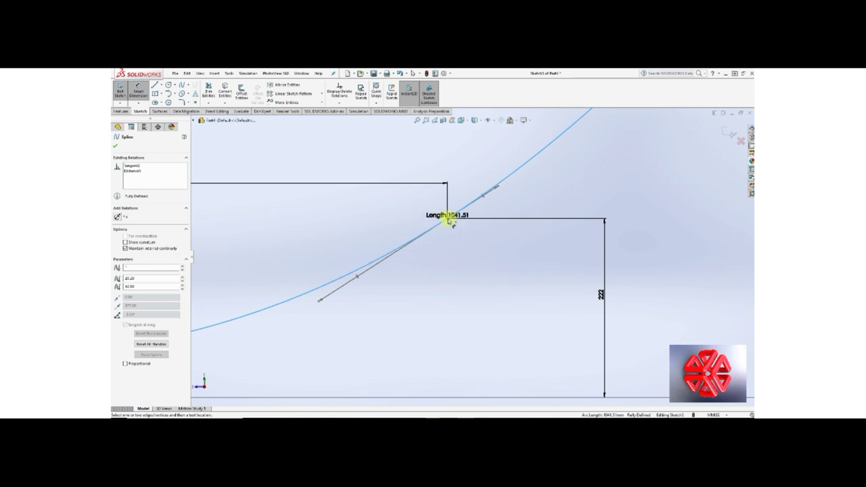
left_click(445, 220)
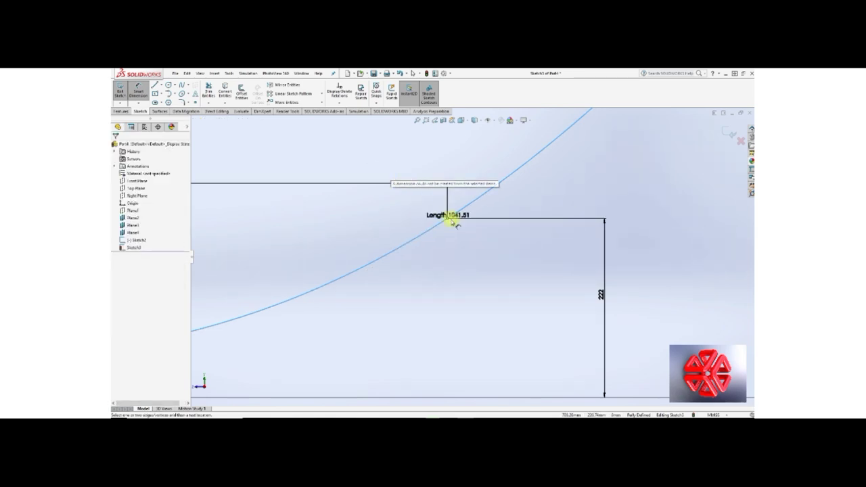
left_click(449, 216)
left_click(449, 218)
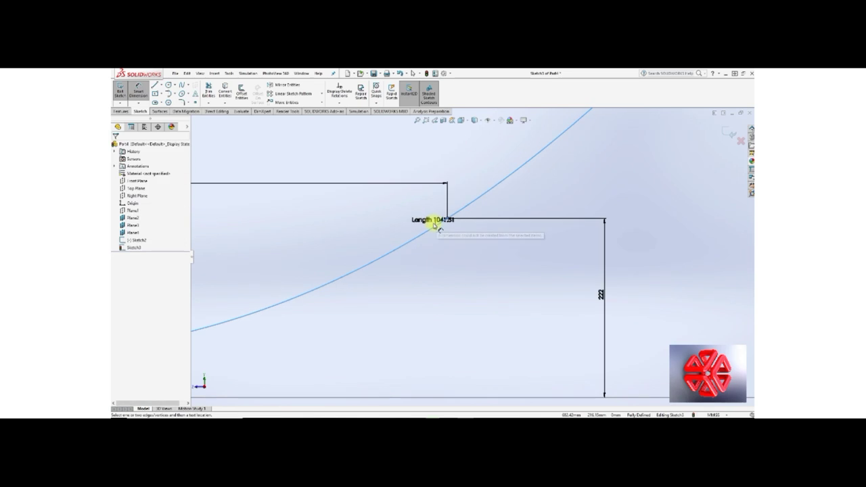
key("Escape")
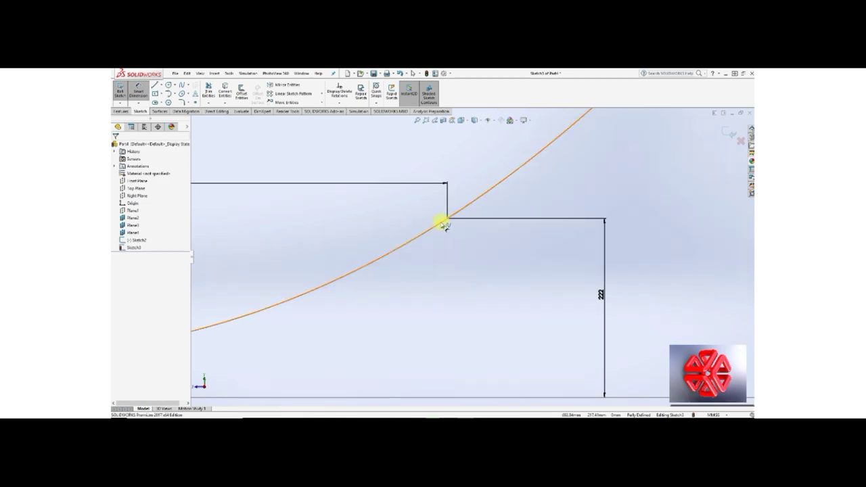
left_click(448, 224)
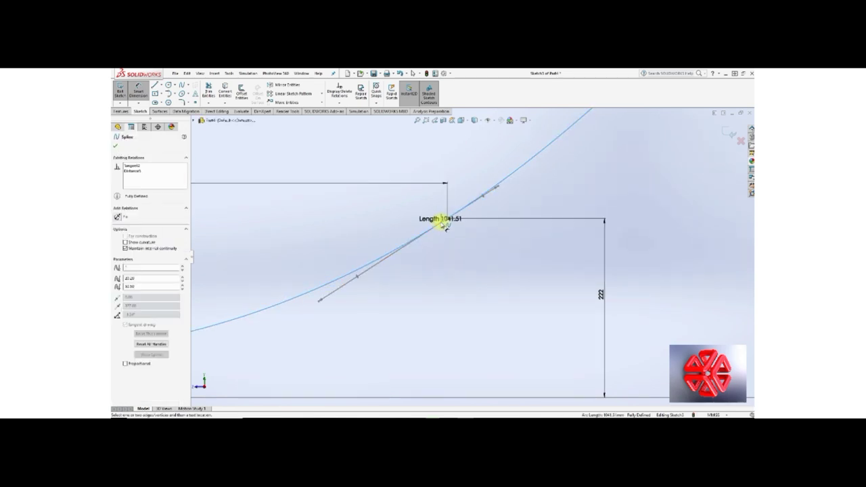
left_click(364, 279)
left_click(355, 164)
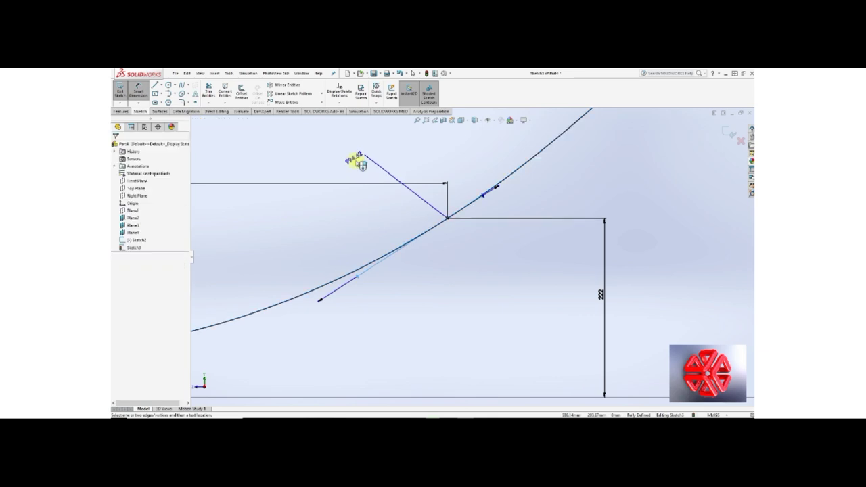
type("54")
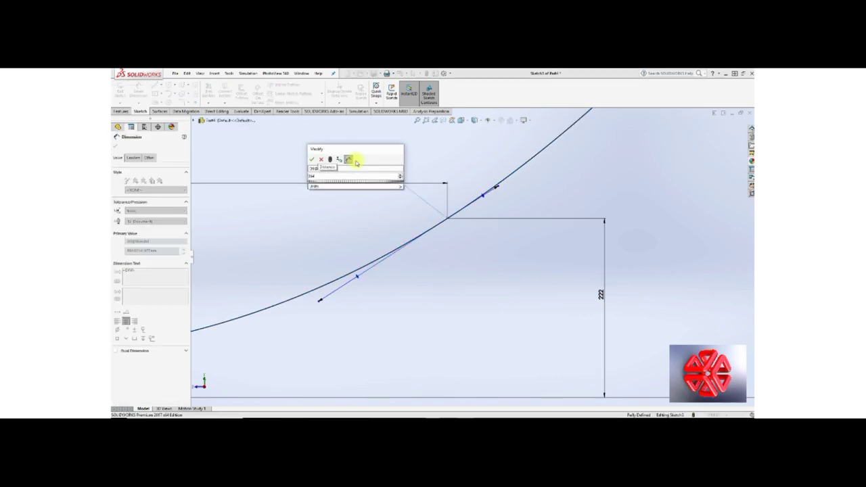
key("Return")
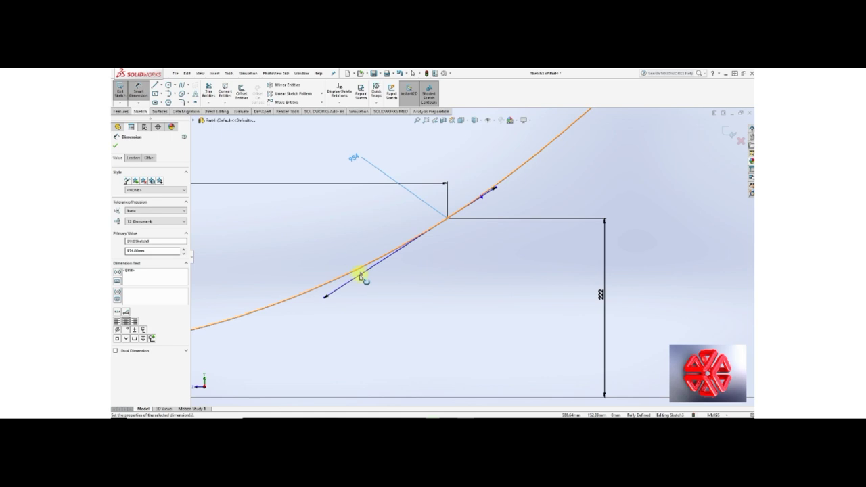
Set the middle tangent handle's angle to the baseline to 25°.
left_click(363, 278)
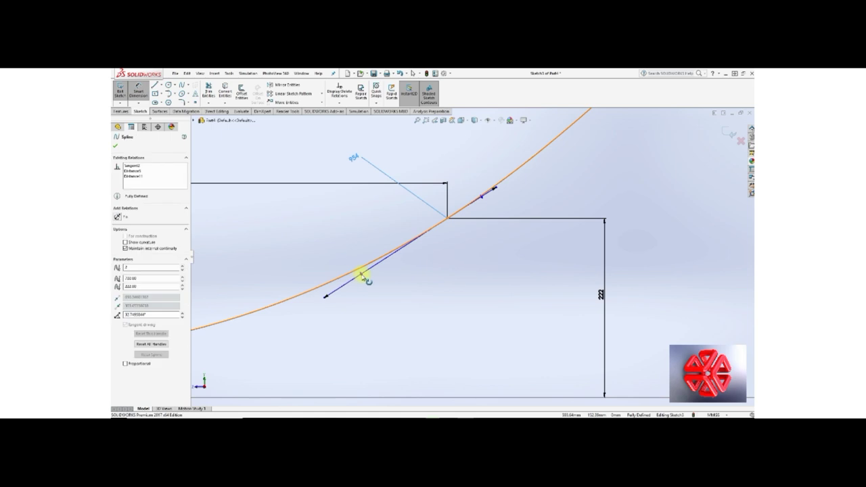
left_click(382, 397)
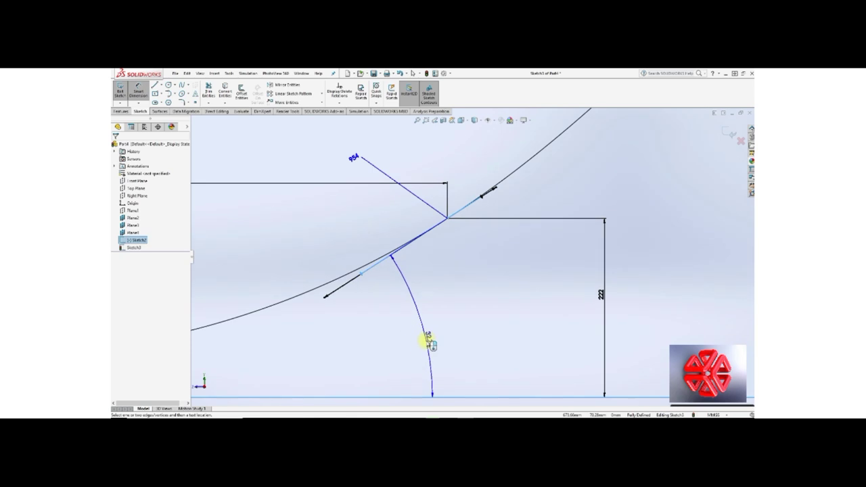
left_click(428, 343)
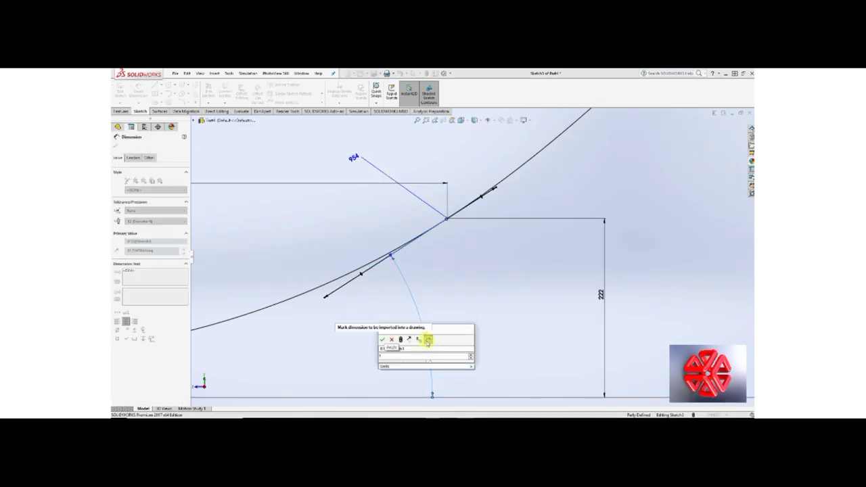
type("25")
key("Return")
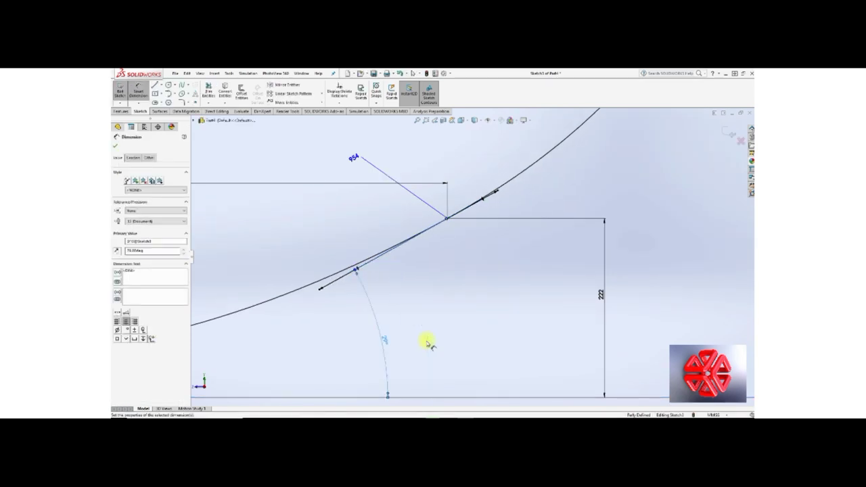
scroll(433, 325, "up", 2)
scroll(441, 308, "up", 3)
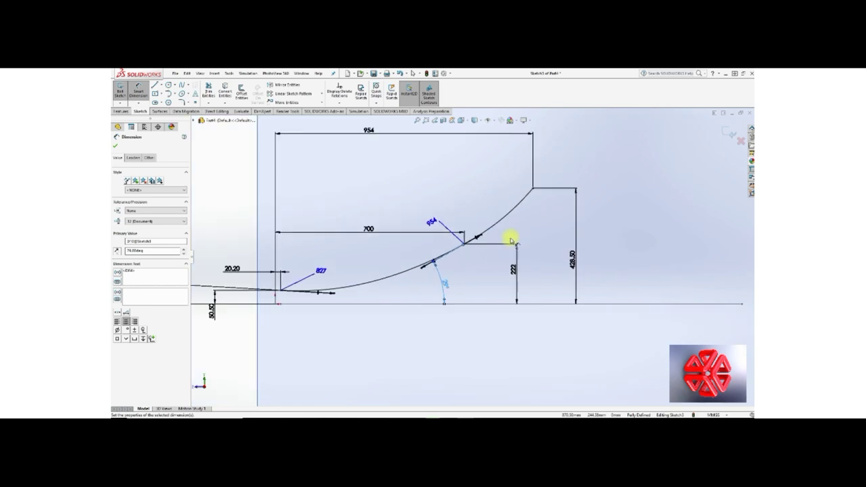
Dimension the spline's upper tangent handle length to 322.
scroll(514, 233, "down", 1)
scroll(512, 189, "down", 2)
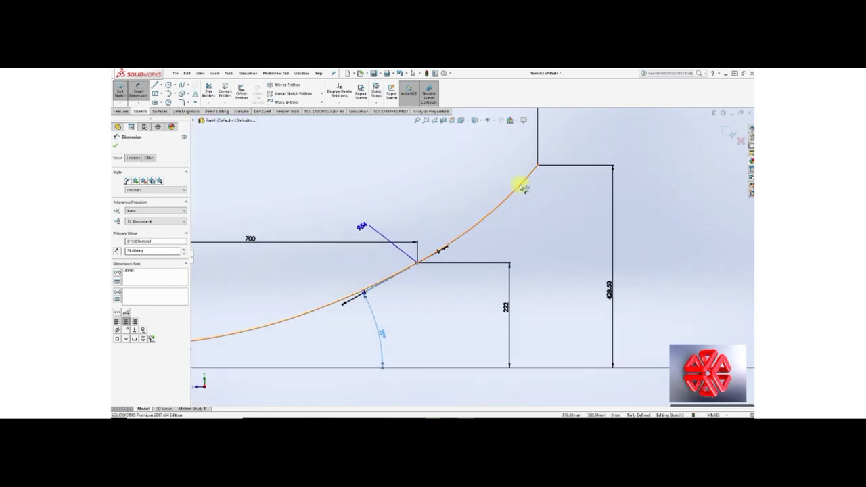
left_click(522, 188)
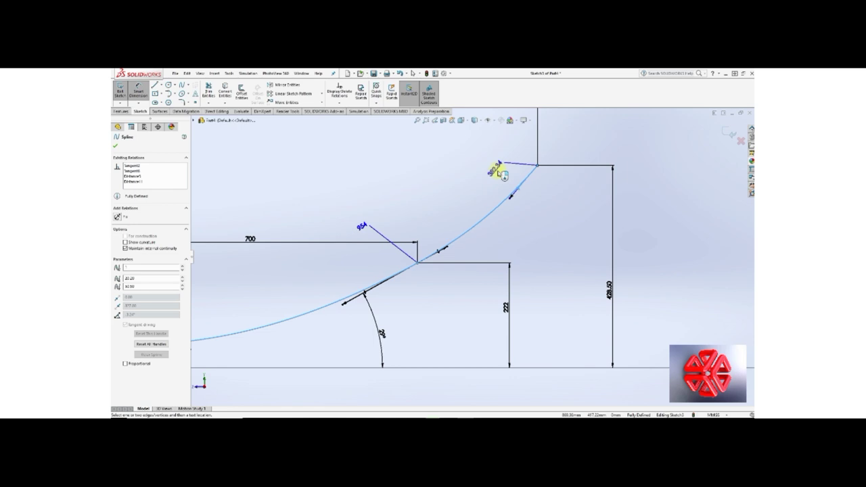
double_click(496, 169)
type("4")
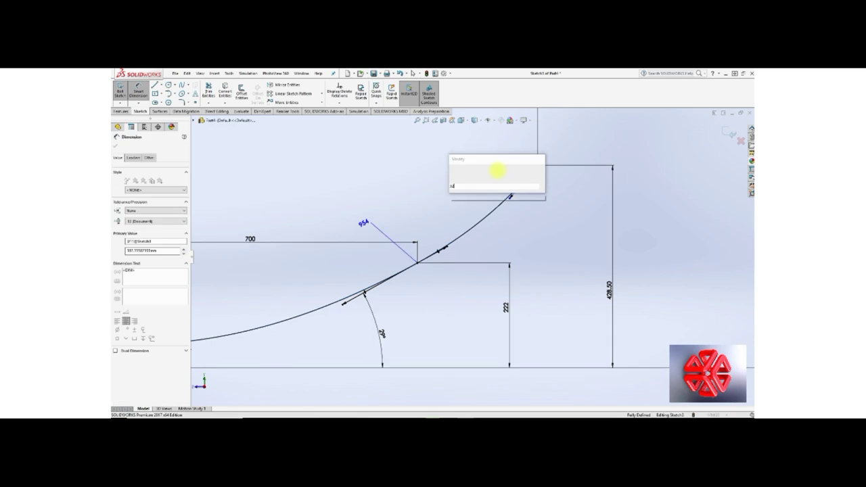
type("22.0")
key("Return")
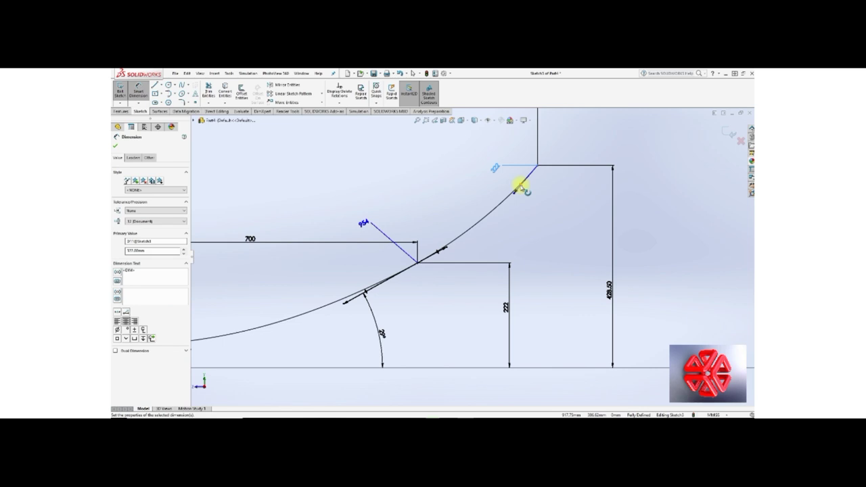
Dimension the upper handle's angle to the baseline at 50°.
left_click(519, 189)
left_click(459, 367)
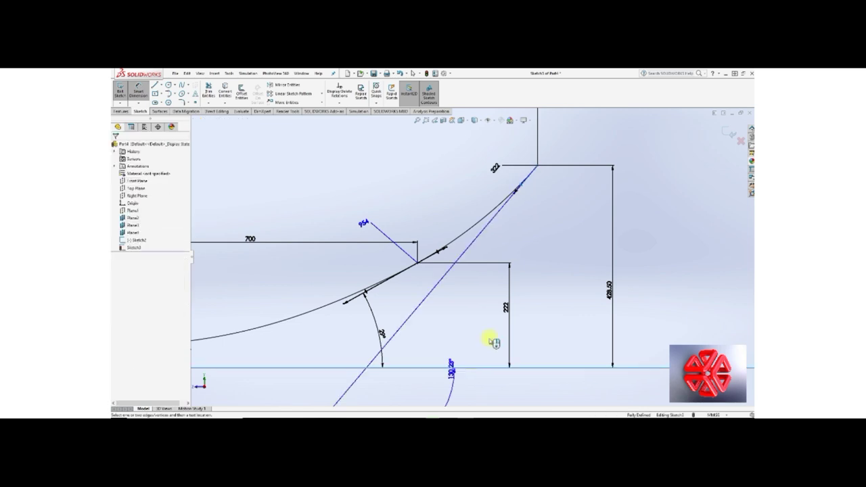
left_click(556, 250)
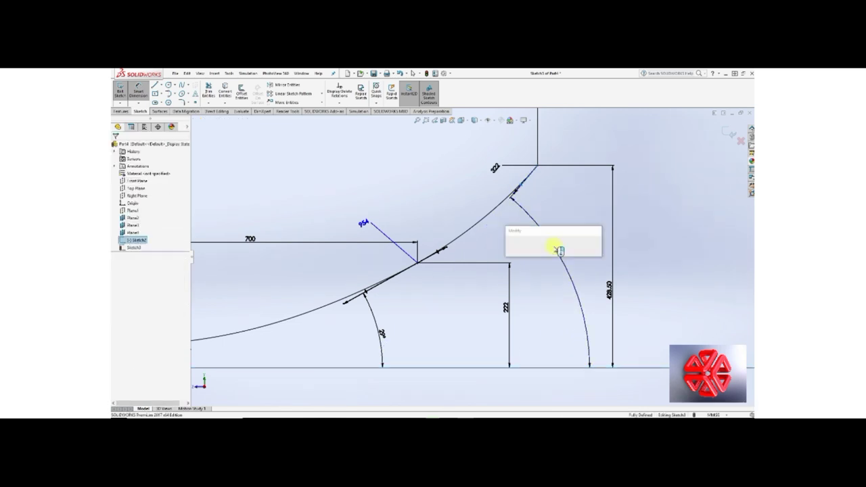
type("50")
key("Return")
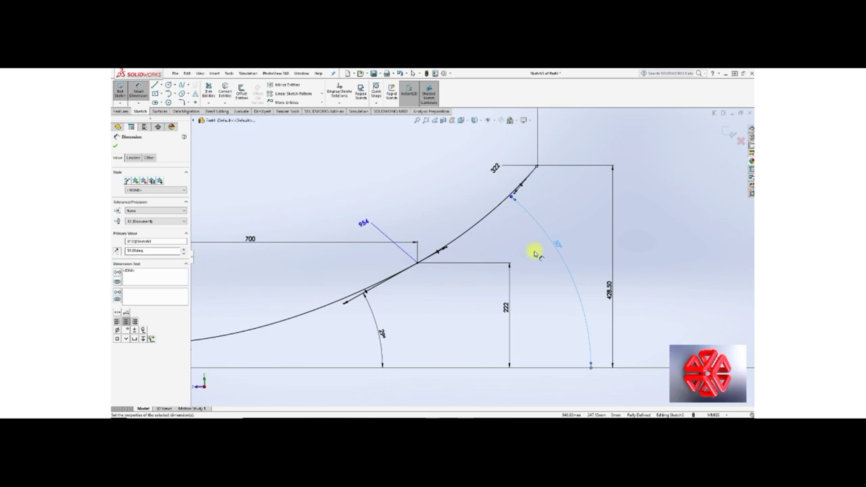
scroll(535, 254, "up", 1)
scroll(534, 254, "up", 1)
scroll(535, 254, "up", 1)
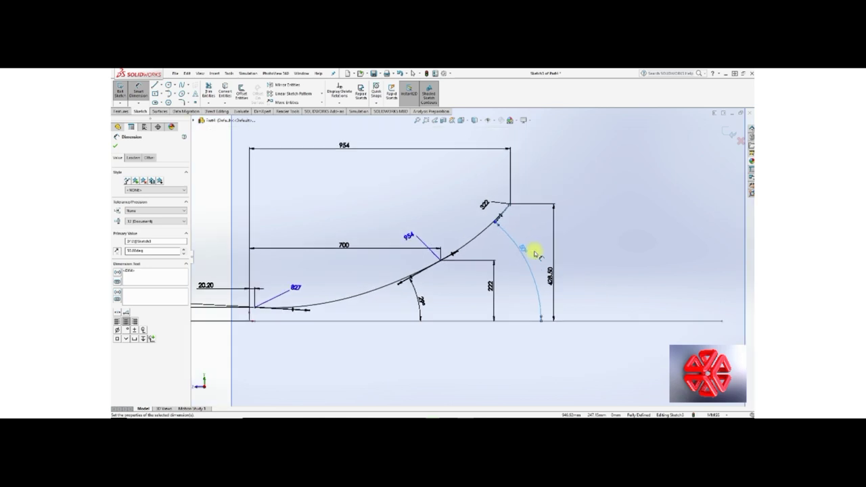
scroll(535, 254, "up", 1)
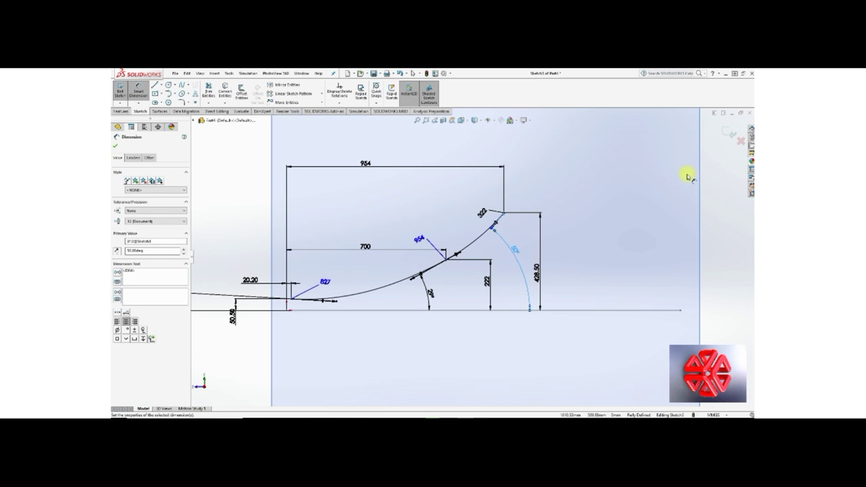
Exit the spline sketch and reopen Sketch2 for editing.
left_click(730, 134)
left_click(729, 134)
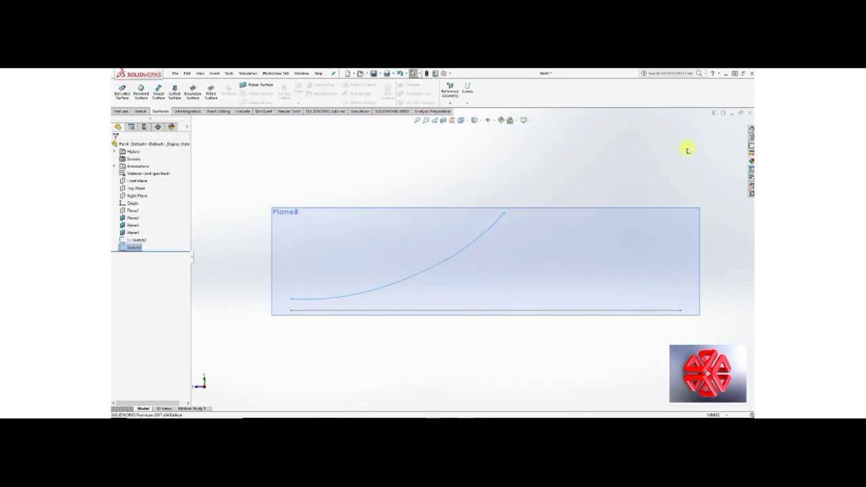
left_click(135, 240)
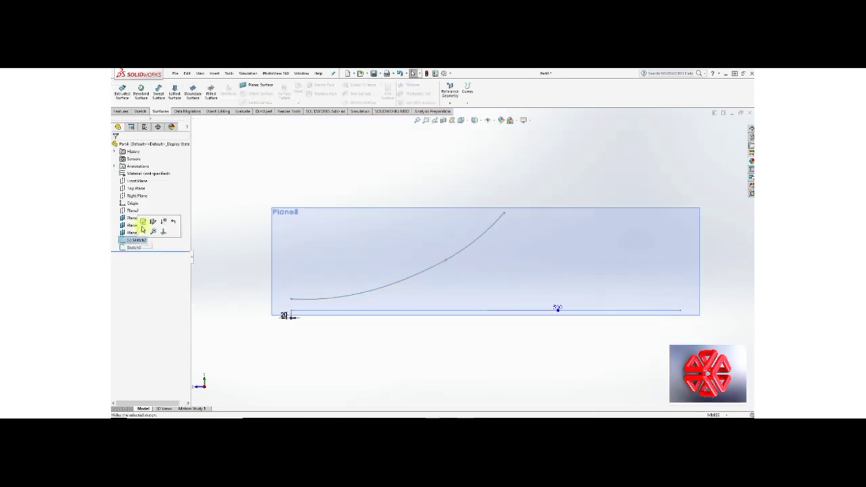
left_click(144, 221)
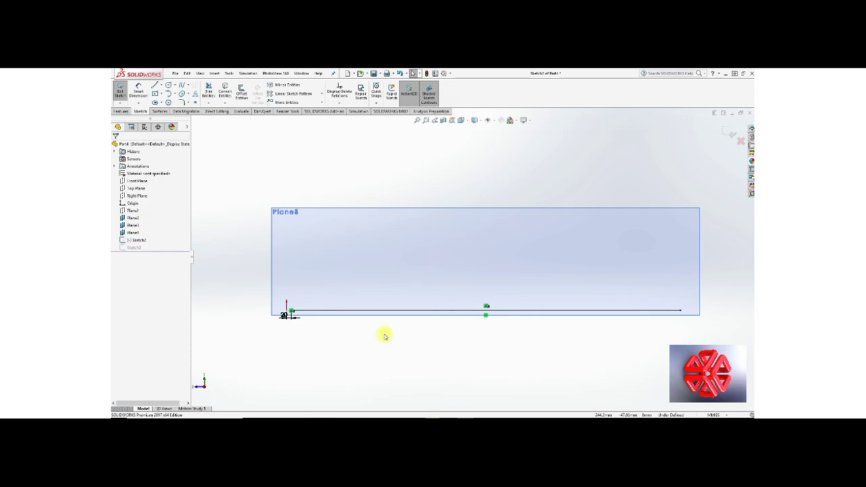
Dimension Sketch2's horizontal line to 750 and exit the sketch.
left_click(454, 312)
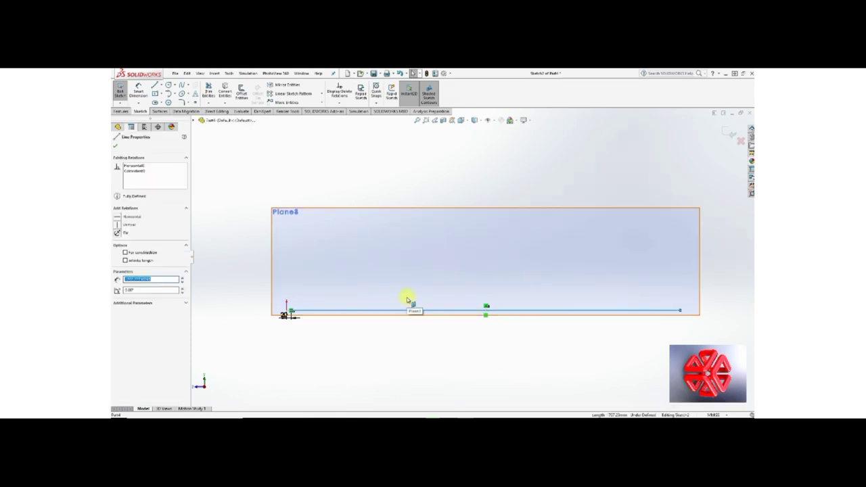
left_click(138, 90)
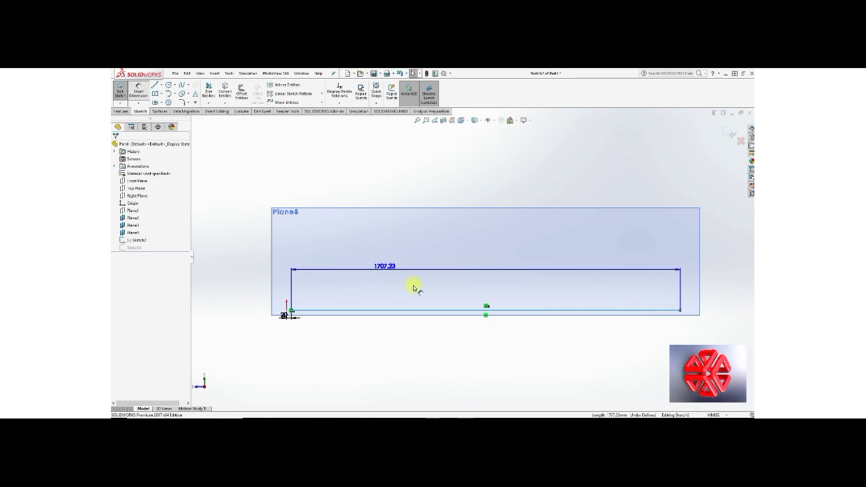
left_click(468, 349)
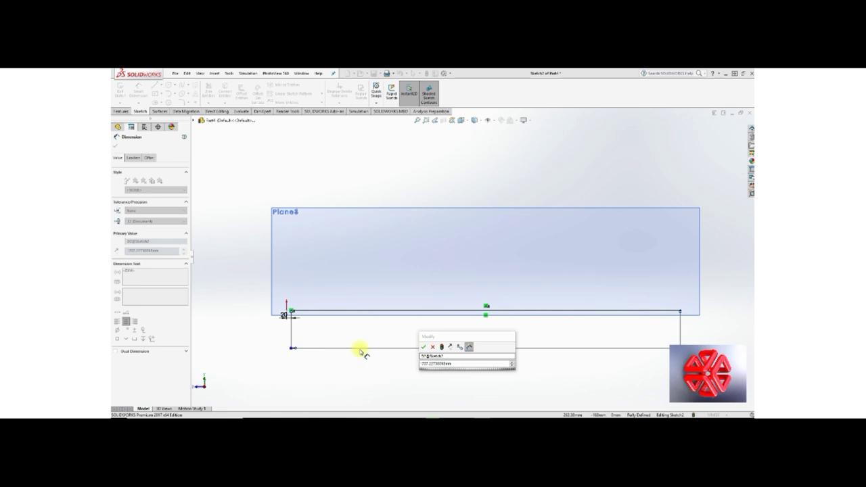
left_click(440, 364)
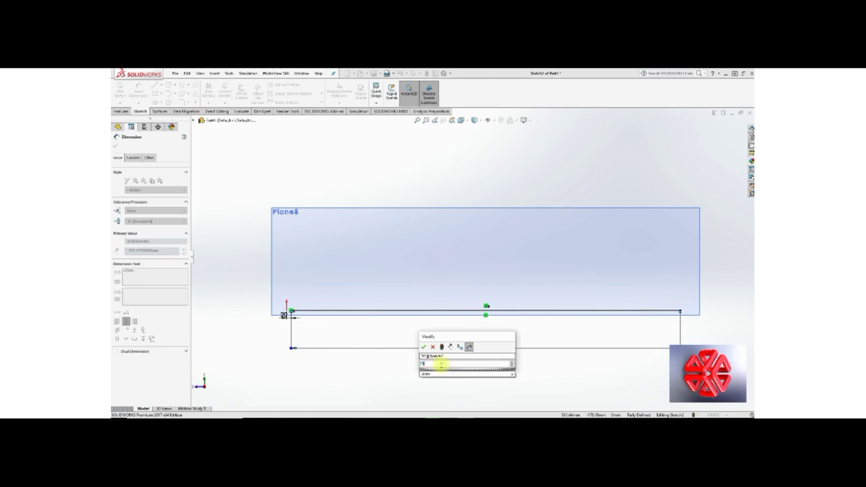
type("750")
key("Return")
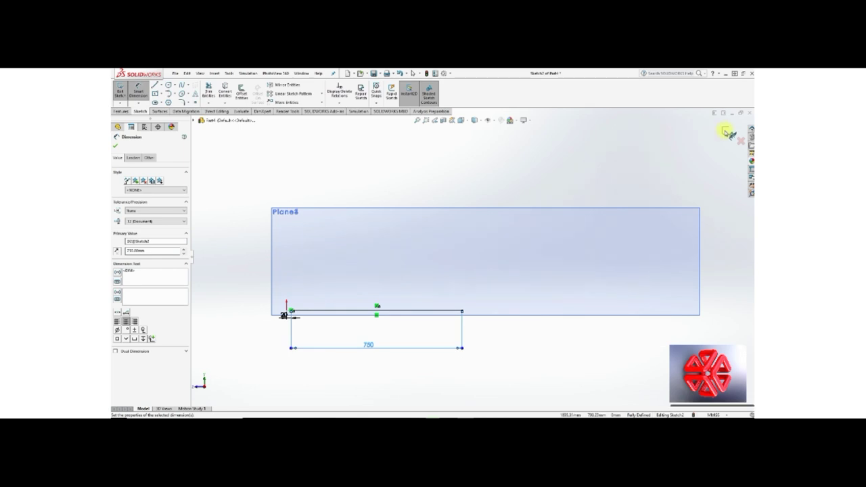
left_click(728, 133)
left_click(729, 133)
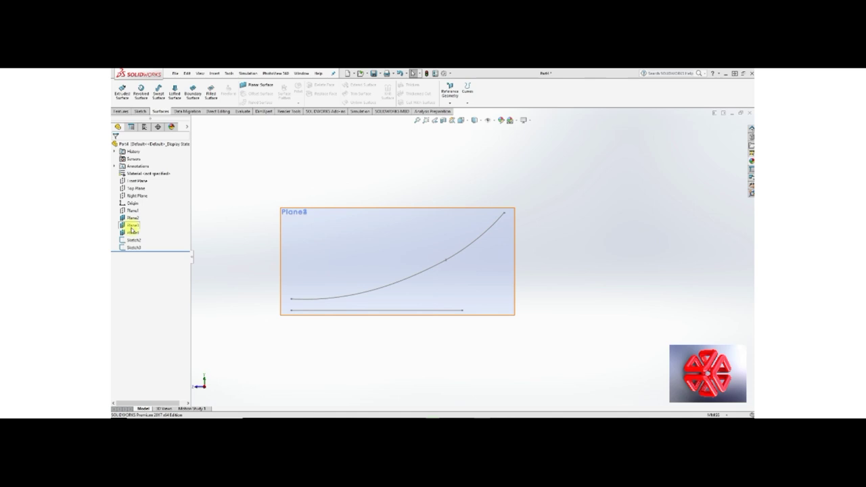
mouse_move(441, 201)
middle_mouse_down()
mouse_move(420, 197)
mouse_move(417, 237)
middle_mouse_up()
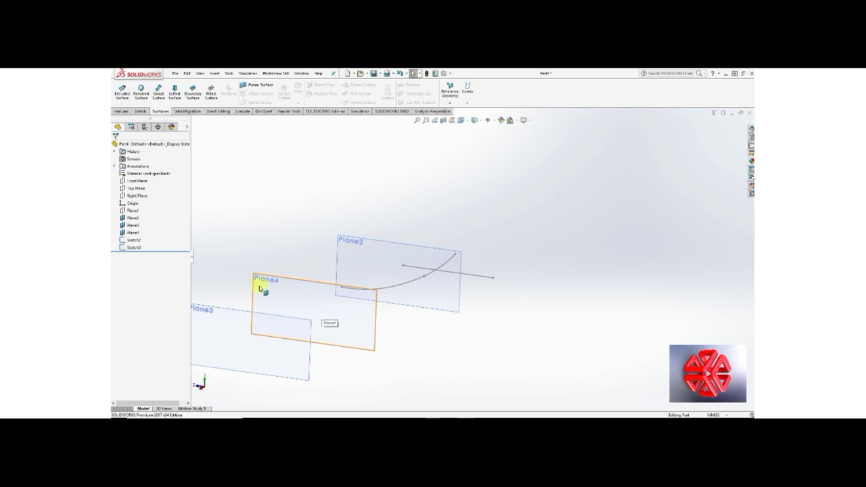
left_click(135, 225)
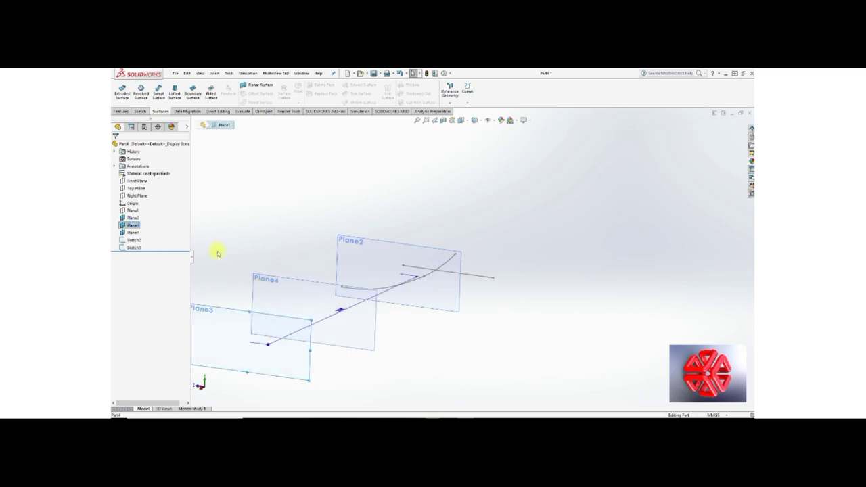
middle_click_drag(218, 253, 301, 285)
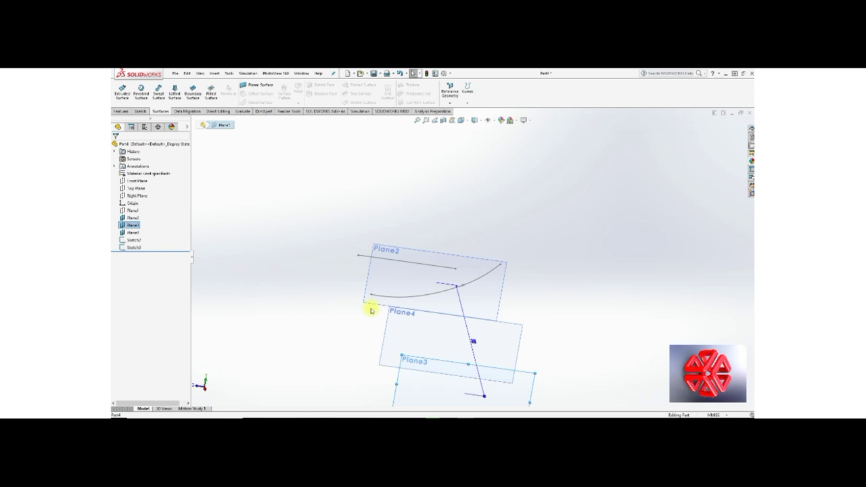
mouse_move(371, 310)
middle_mouse_down()
mouse_move(386, 319)
mouse_move(404, 291)
mouse_move(455, 343)
mouse_move(437, 334)
mouse_move(452, 334)
middle_mouse_up()
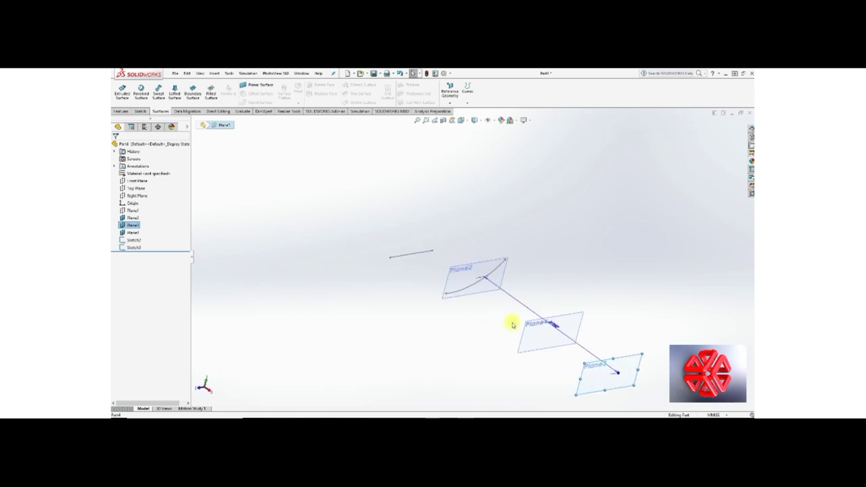
left_click(133, 233)
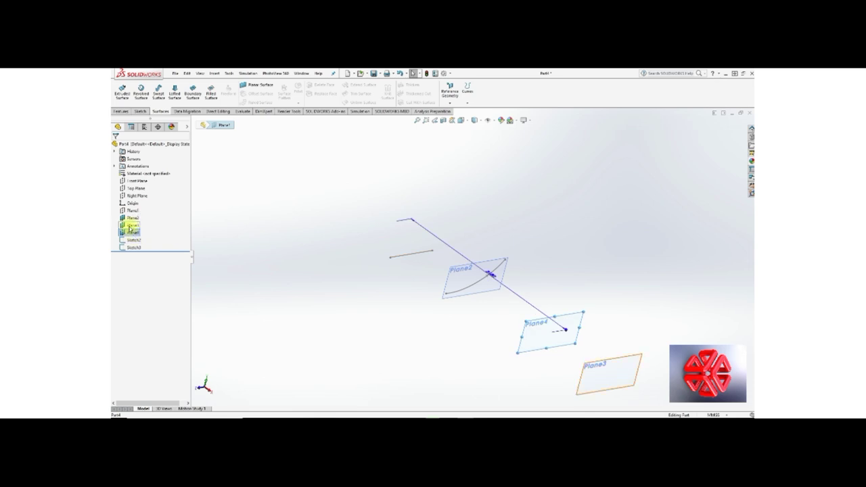
left_click(129, 226)
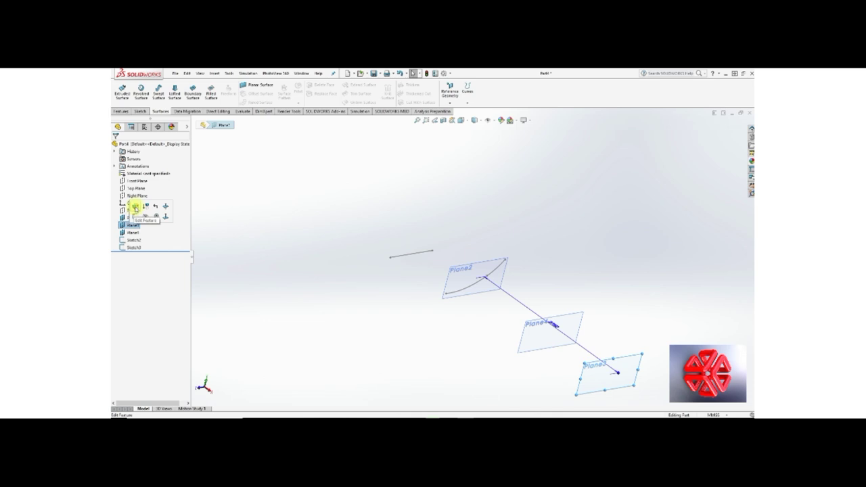
Redefine Plane3 as a 100 offset from the Right Plane.
left_click(136, 206)
left_click(136, 184)
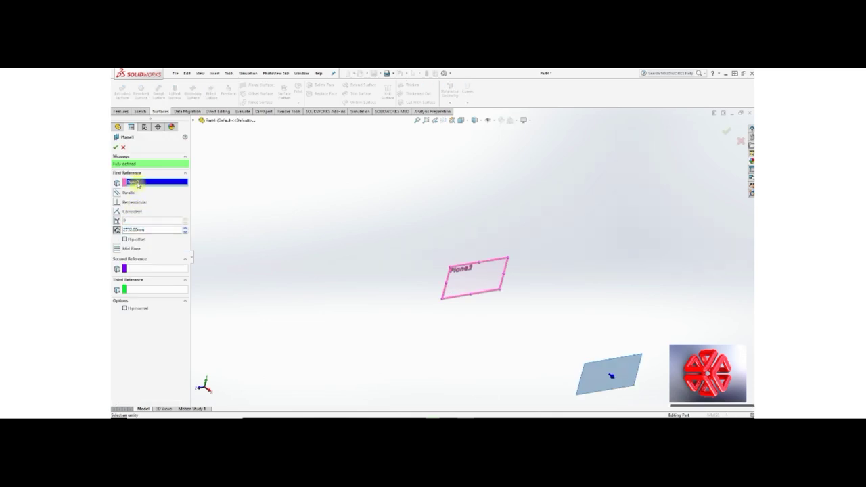
key("Delete")
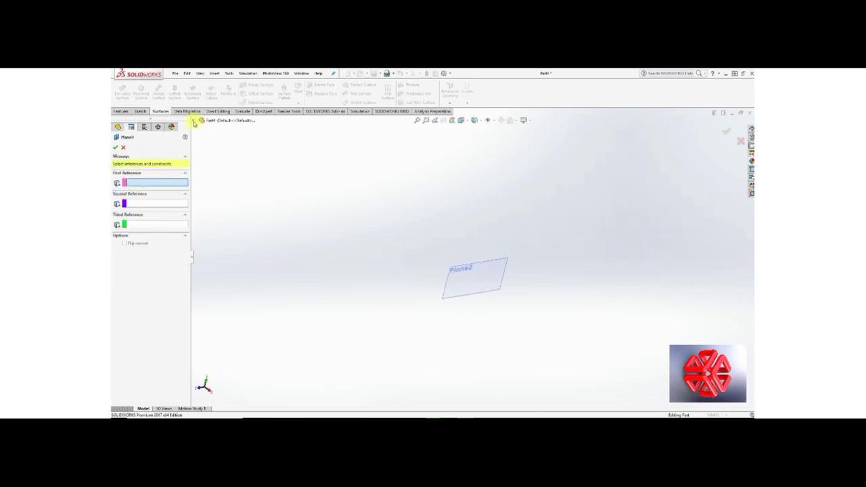
left_click(194, 121)
left_click(223, 172)
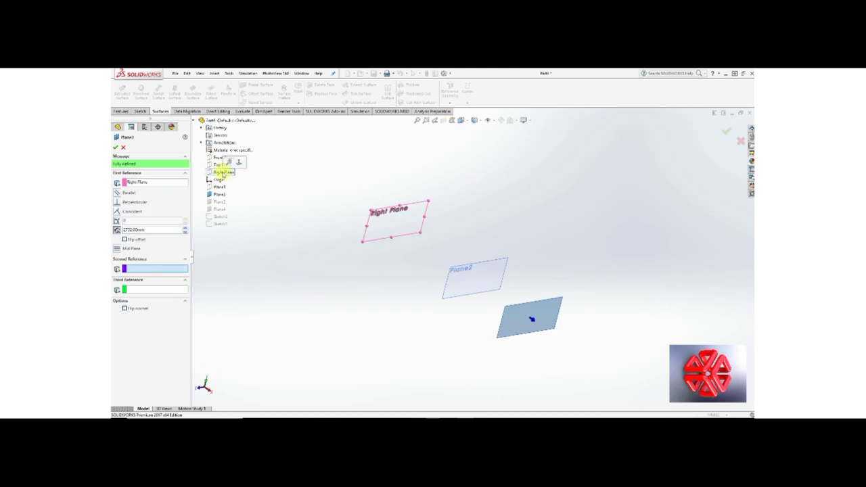
left_click(142, 229)
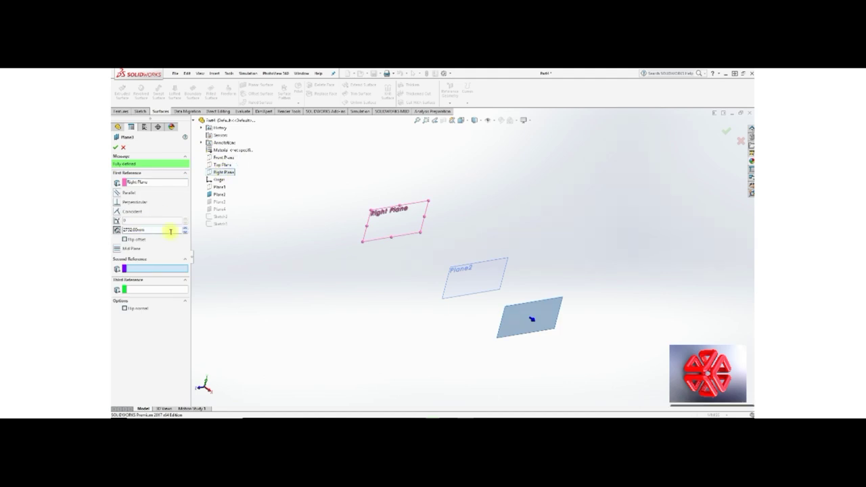
double_click(132, 230)
type("100")
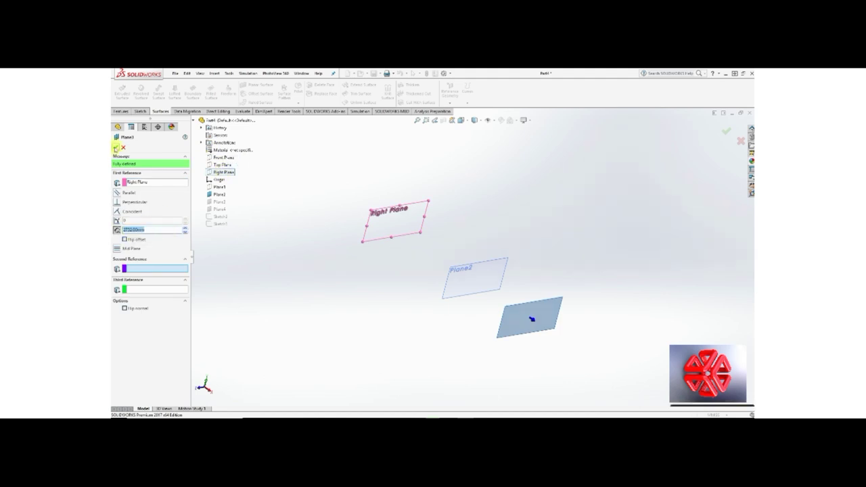
key("Return")
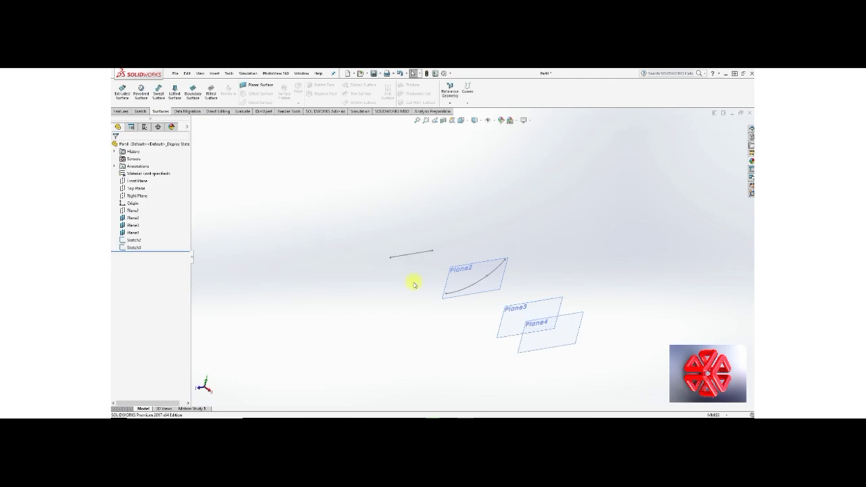
Check the offset distances of Plane3, Plane4 (3733) and Plane2.
mouse_move(381, 281)
middle_mouse_down()
mouse_move(352, 271)
mouse_move(298, 290)
mouse_move(326, 304)
middle_mouse_up()
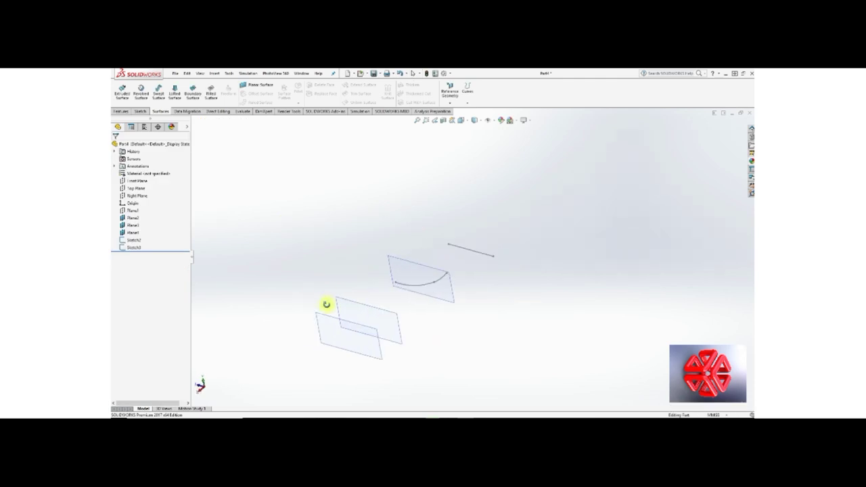
left_click(136, 226)
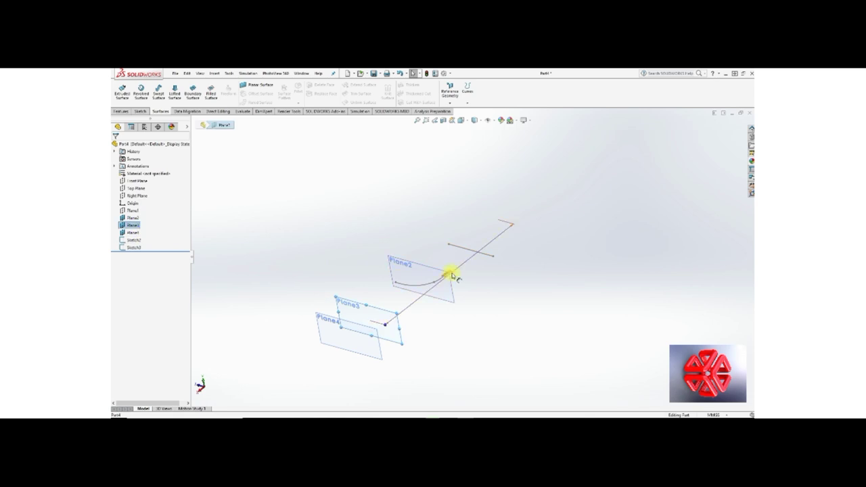
left_click(450, 276)
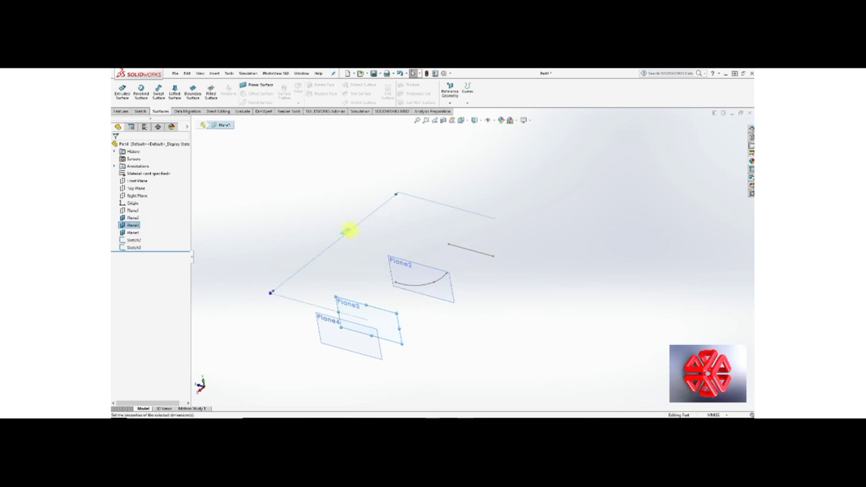
left_click(351, 234)
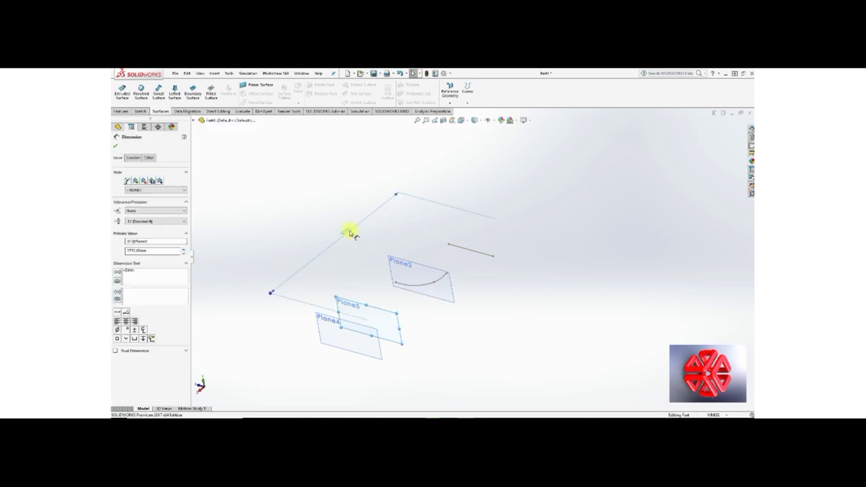
left_click(116, 146)
left_click(133, 233)
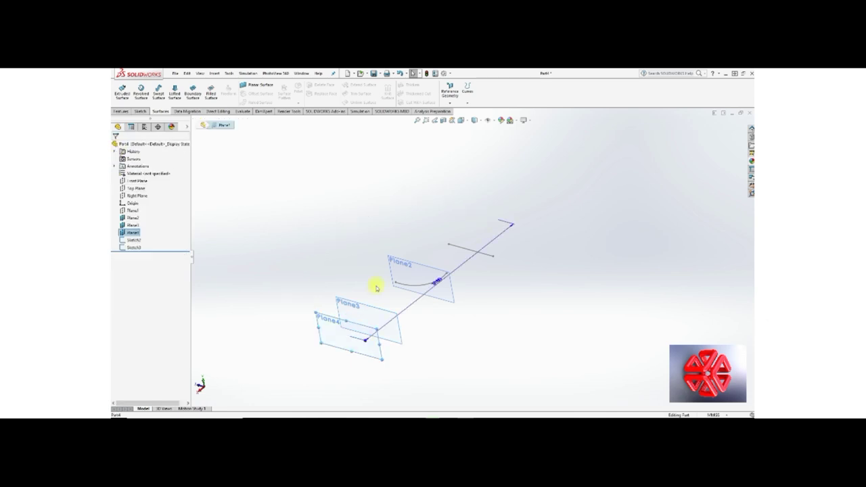
left_click(433, 281)
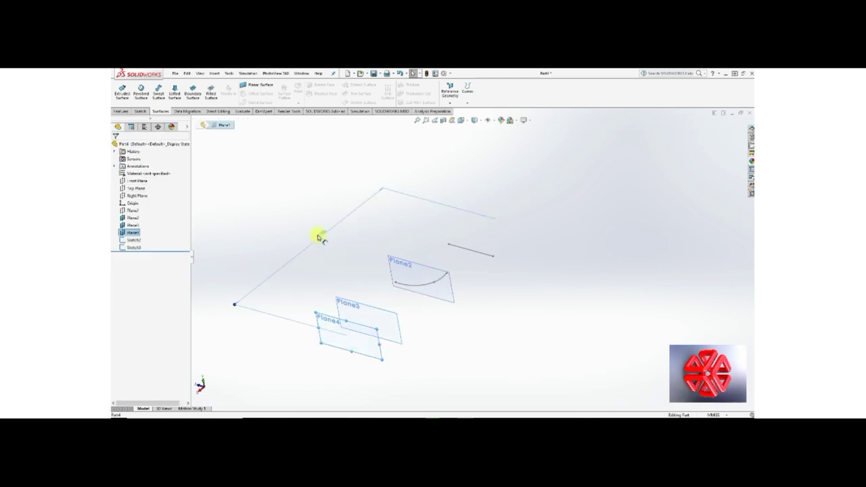
left_click(318, 236)
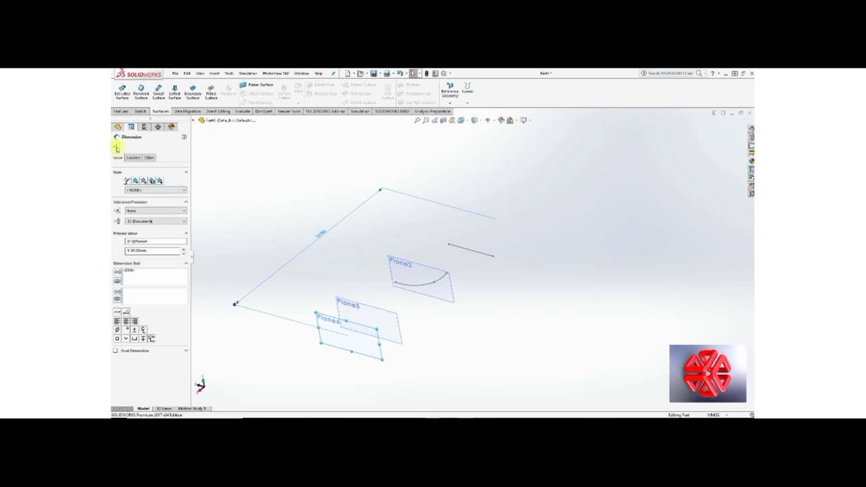
left_click(116, 146)
left_click(133, 218)
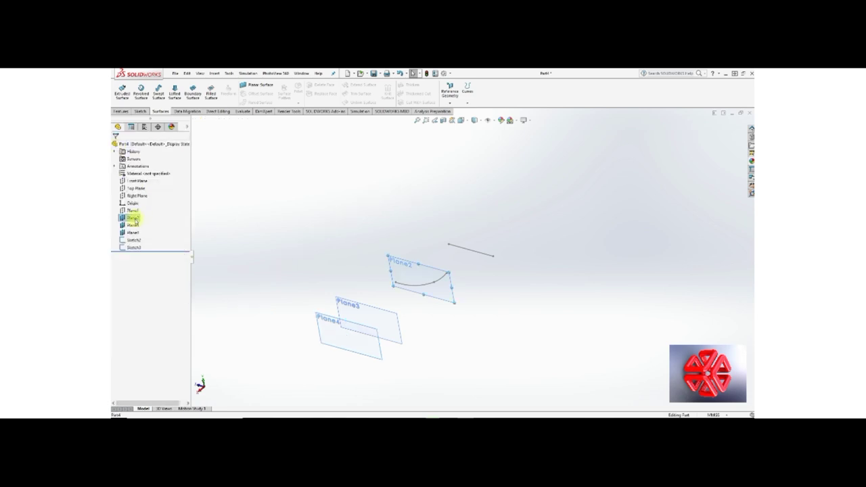
left_click(462, 251)
left_click(416, 228)
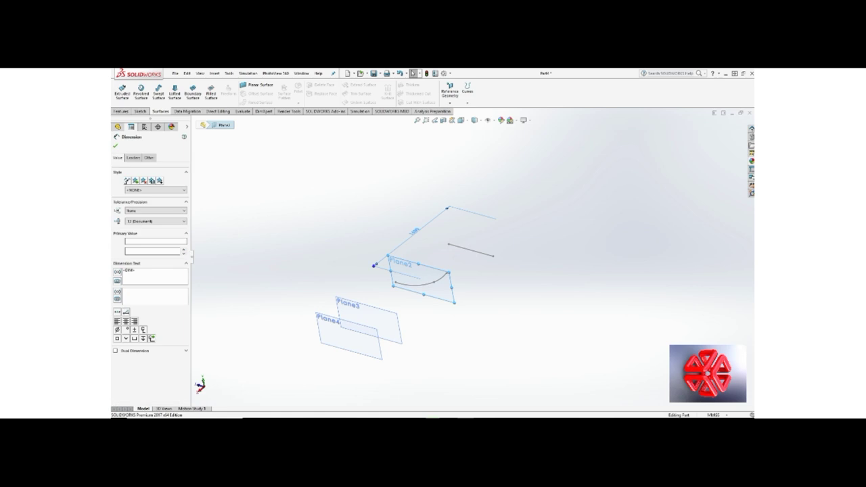
Show the Right Plane and start a new sketch on Plane3.
left_click(115, 146)
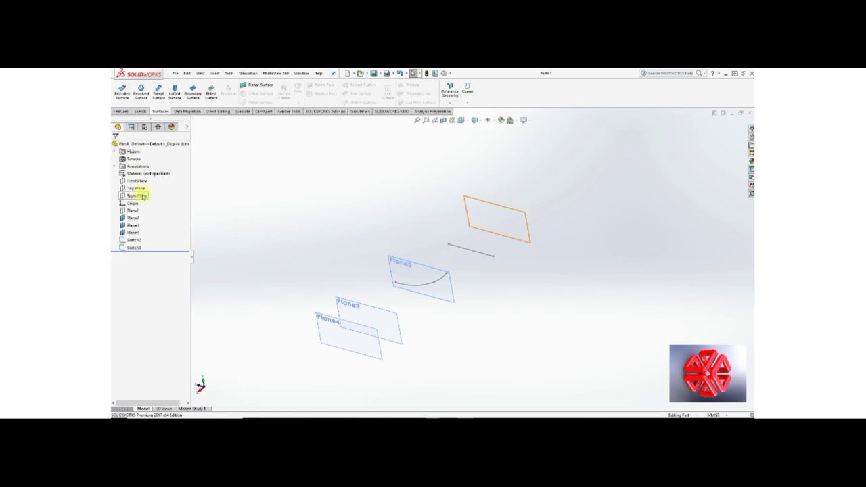
left_click(138, 196)
left_click(143, 196)
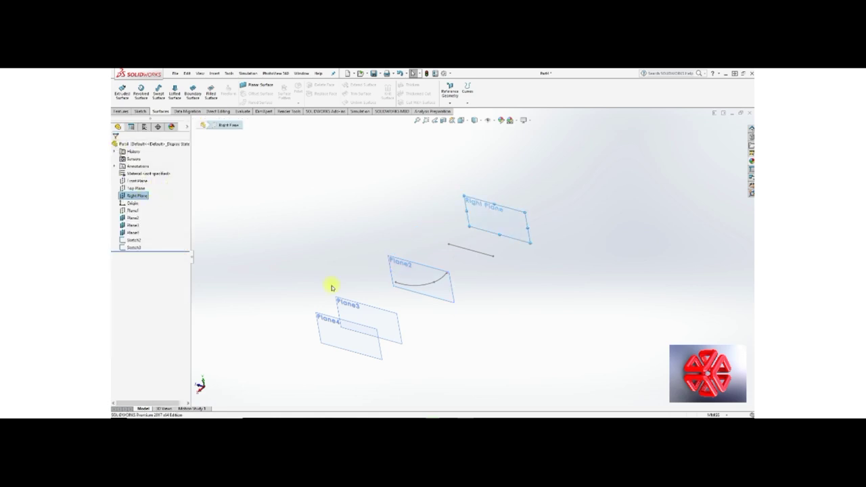
left_click(373, 315)
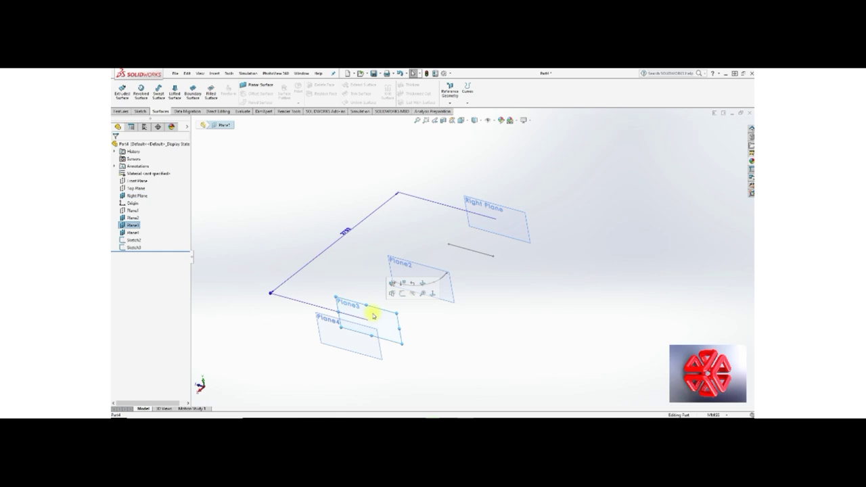
left_click(401, 292)
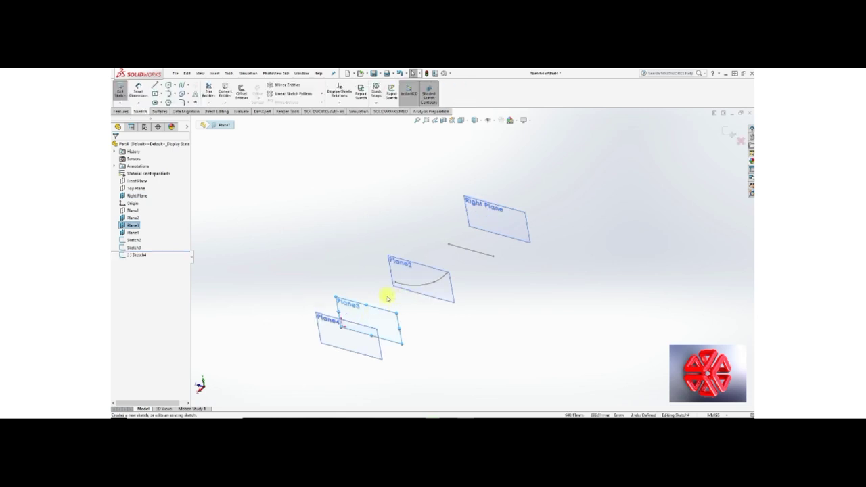
View Plane3 face-on and draw a fully defined vertical construction line from the origin.
right_click(133, 225)
left_click(172, 216)
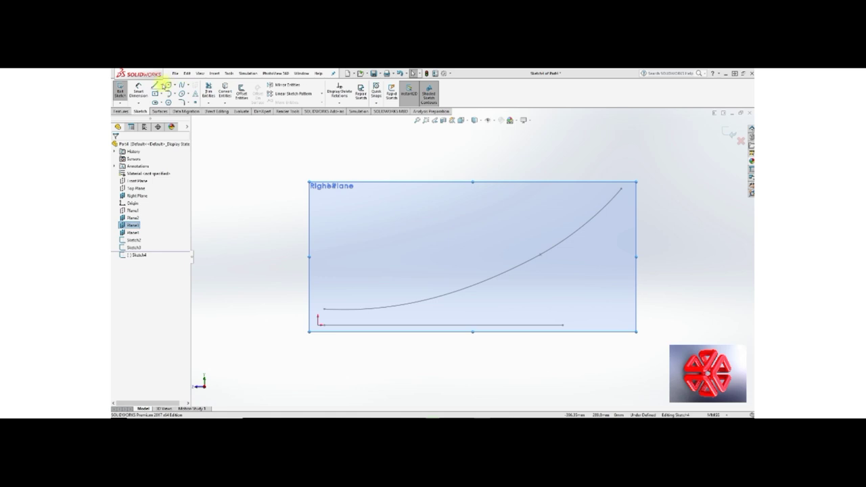
left_click(156, 84)
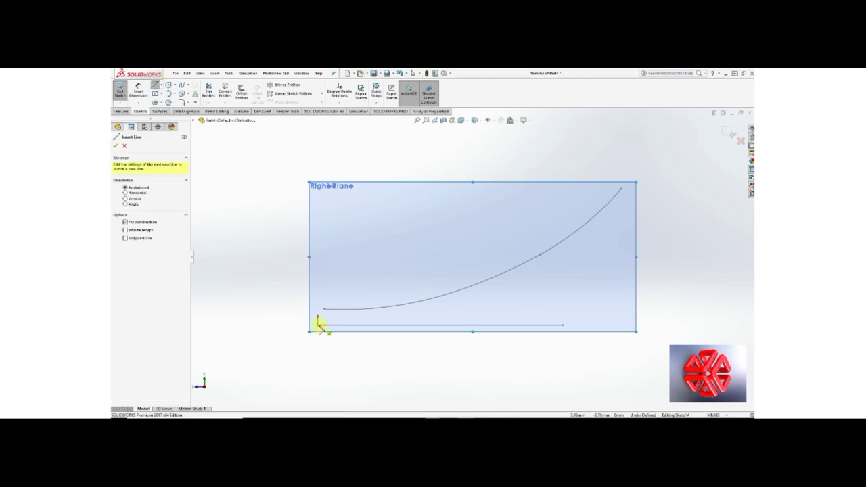
left_click(319, 326)
left_click(319, 302)
key("z")
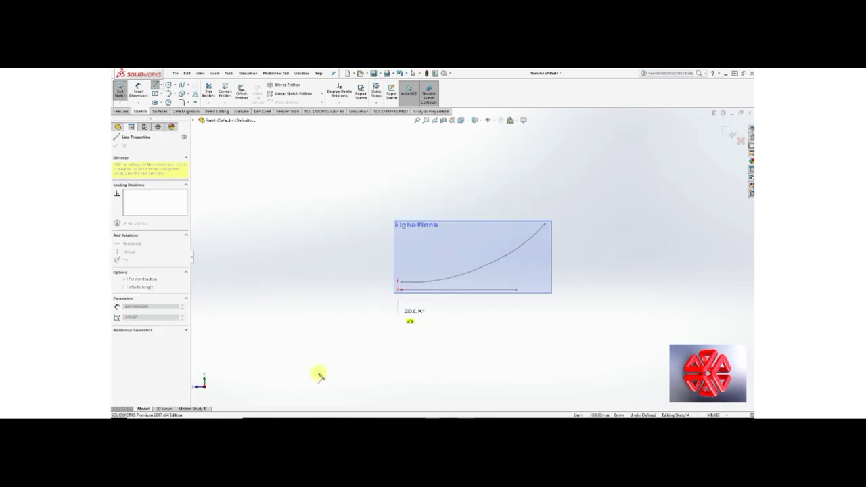
left_click(399, 391)
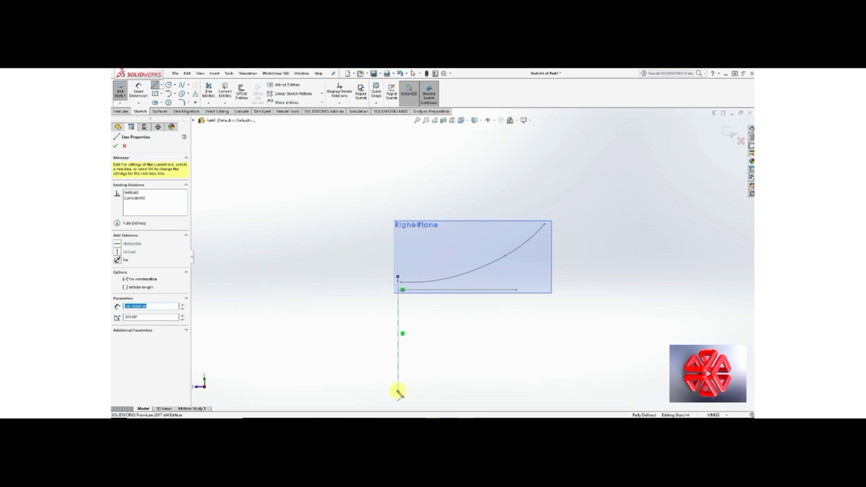
right_click(399, 390)
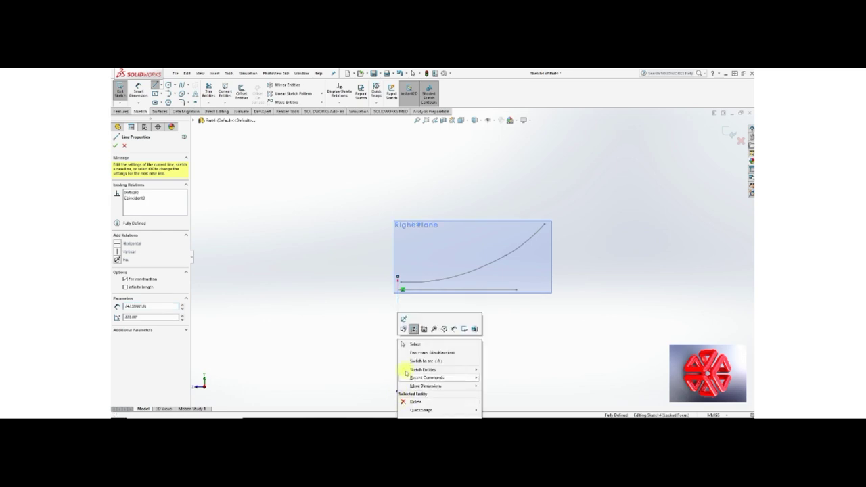
left_click(116, 147)
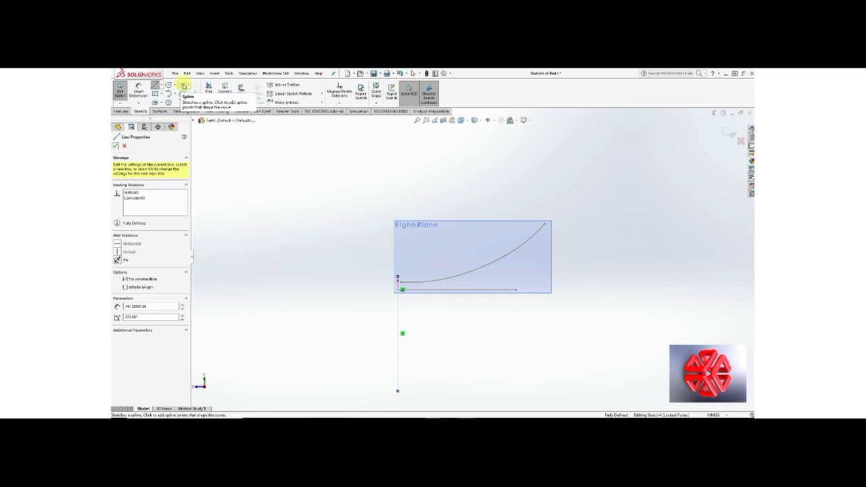
left_click(181, 86)
key("z")
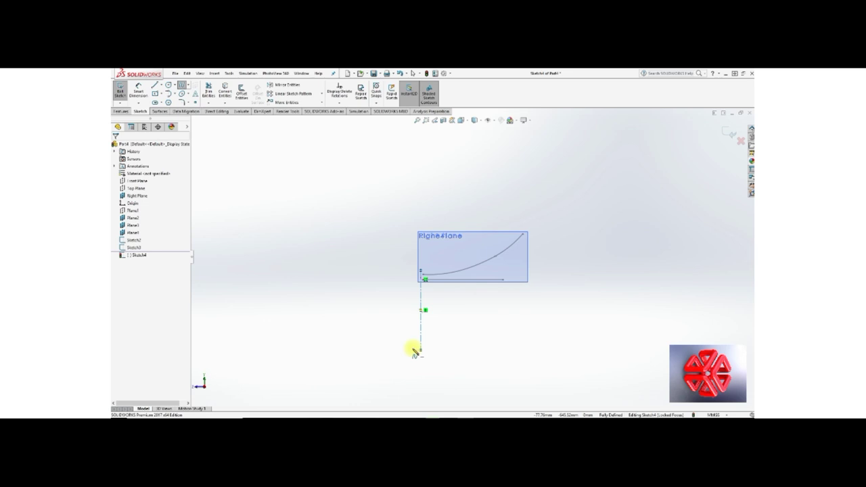
Draw a three-point spline rising from the construction line's lower end.
left_click(412, 348)
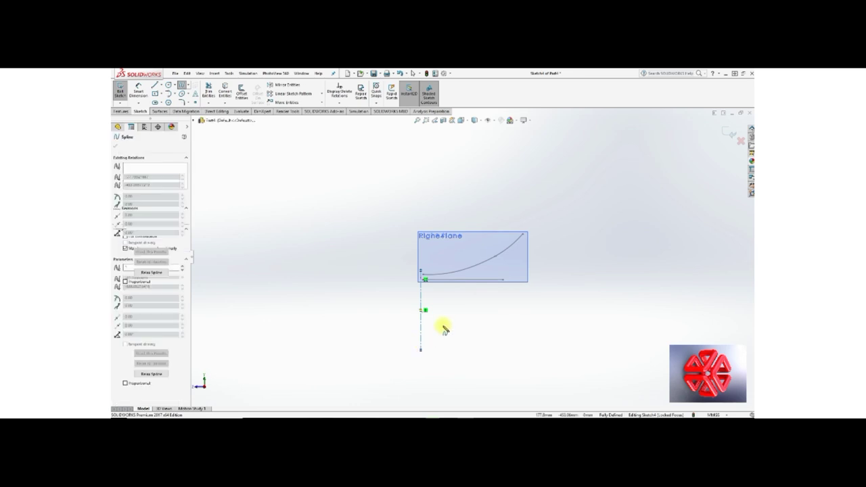
left_click(466, 291)
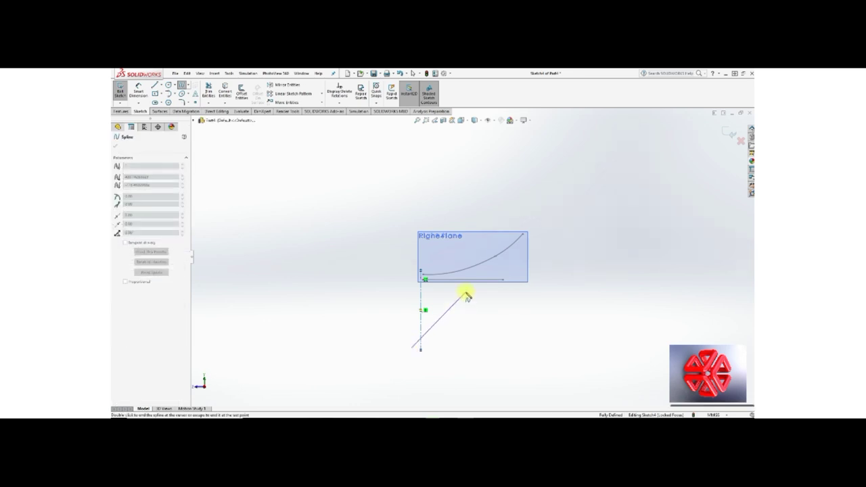
right_click(491, 218)
left_click(501, 223)
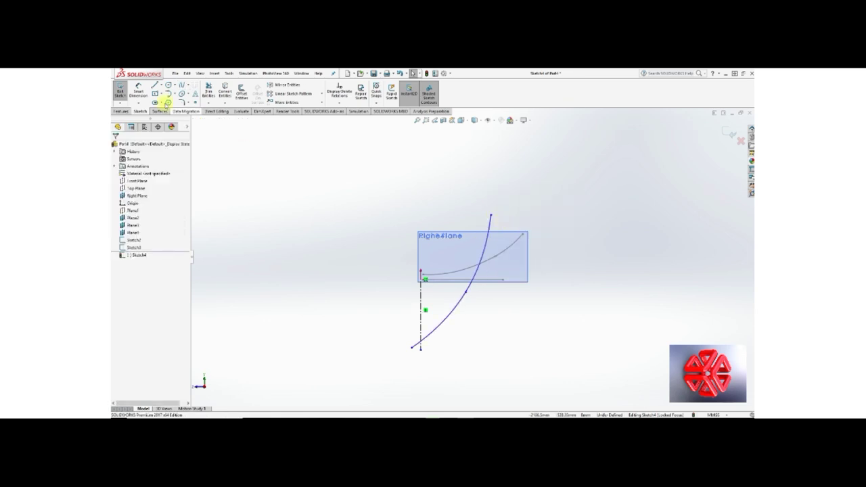
Dimension the spline's lower endpoint 9.20 from the vertical line.
left_click(139, 89)
scroll(419, 344, "up", 6)
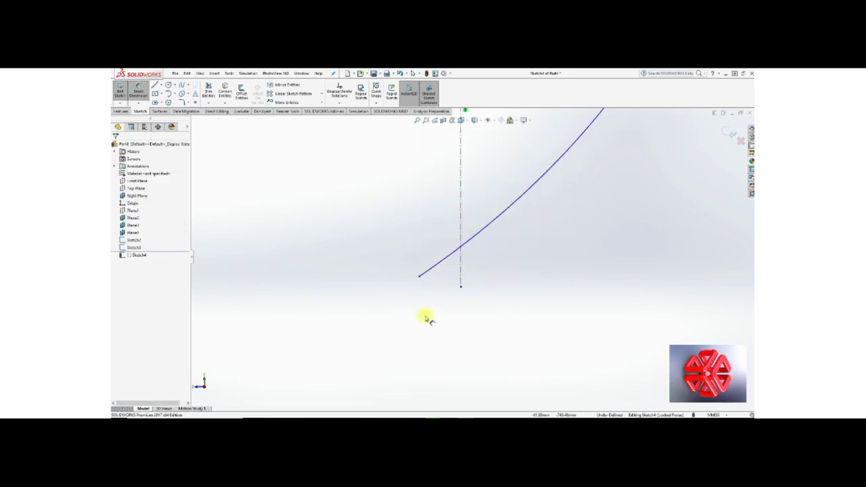
left_click(419, 278)
left_click(461, 288)
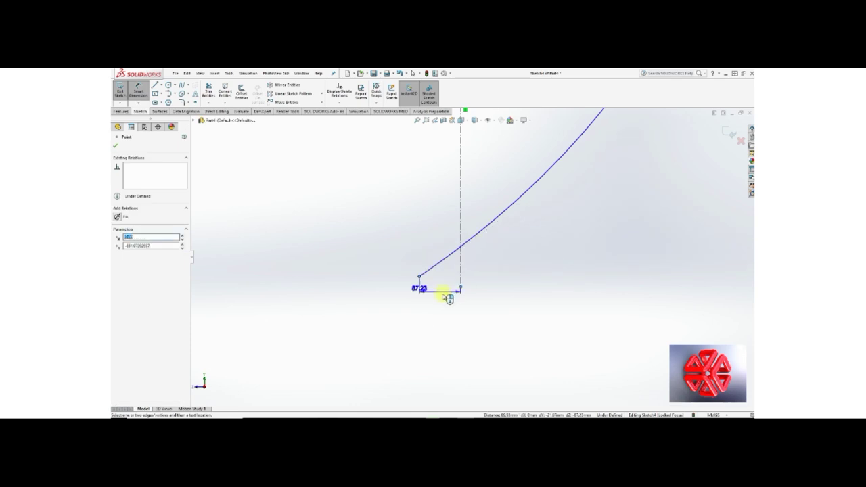
left_click(397, 315)
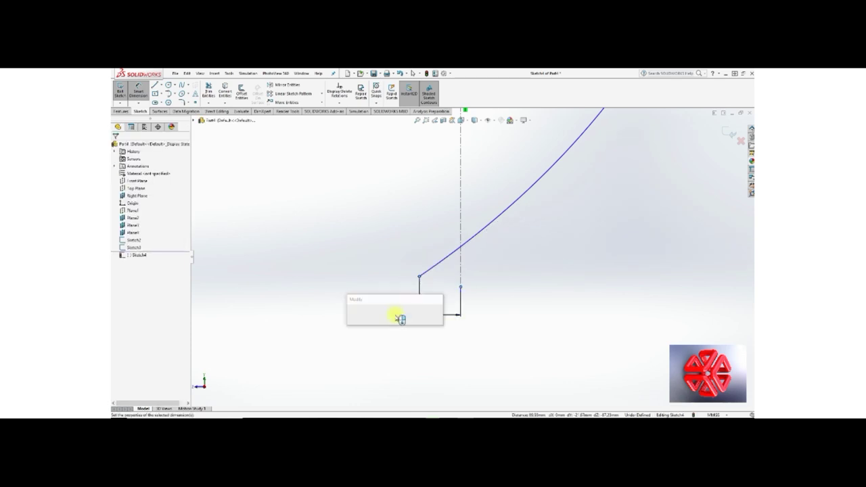
type("9.2")
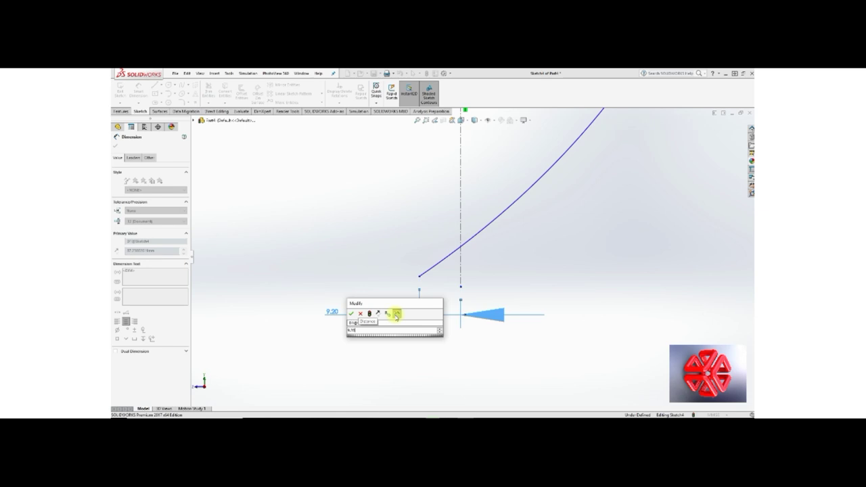
key("Return")
Dimension the spline's height to 673.80 and its horizontal distance to 423.50.
middle_click_drag(397, 318, 486, 267)
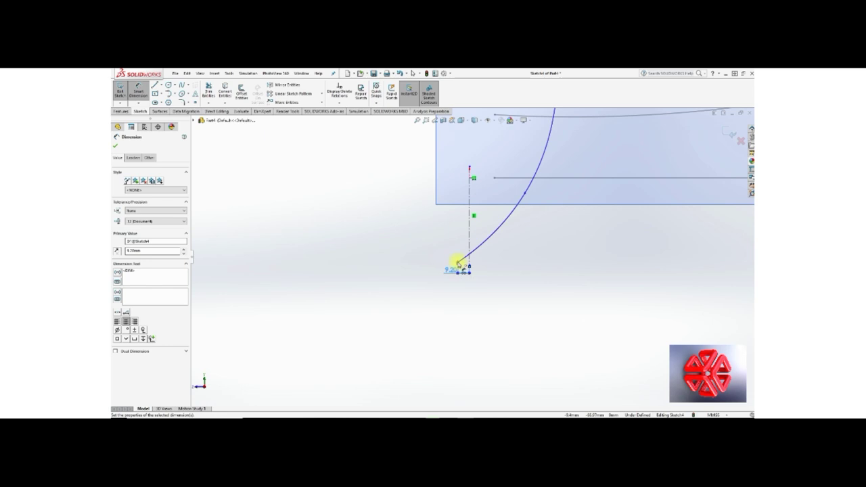
left_click(459, 263)
left_click(470, 178)
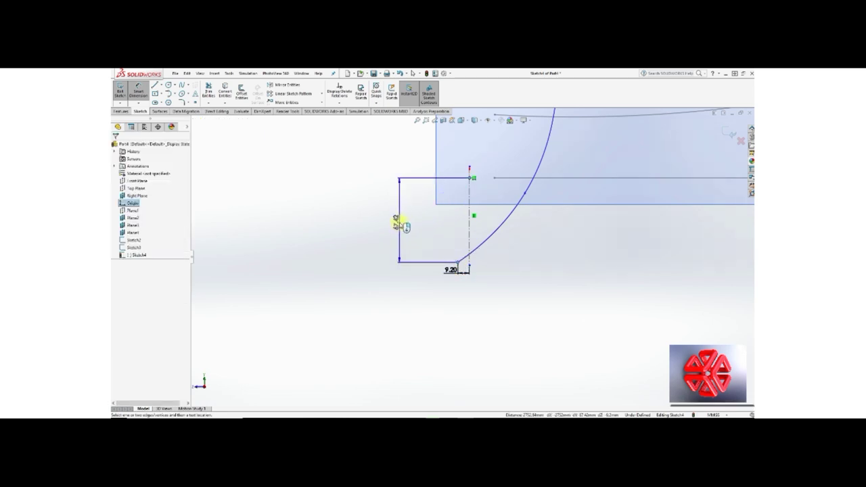
left_click(400, 225)
left_click(399, 223)
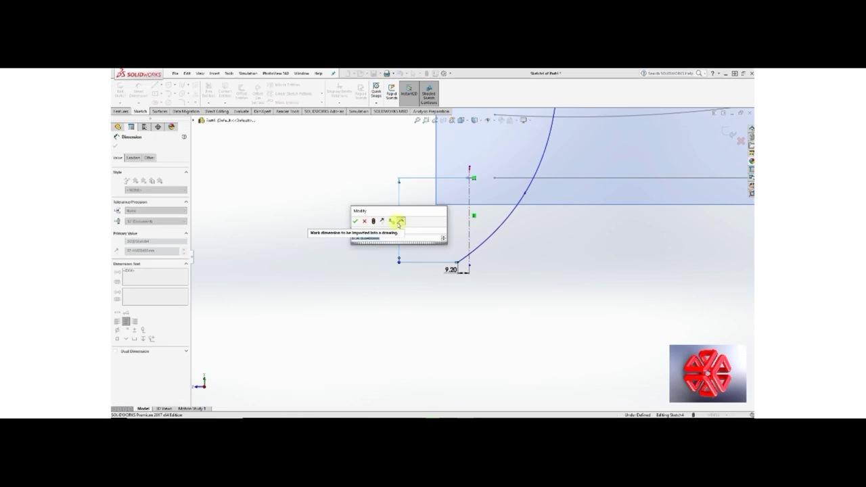
type("8/3.8")
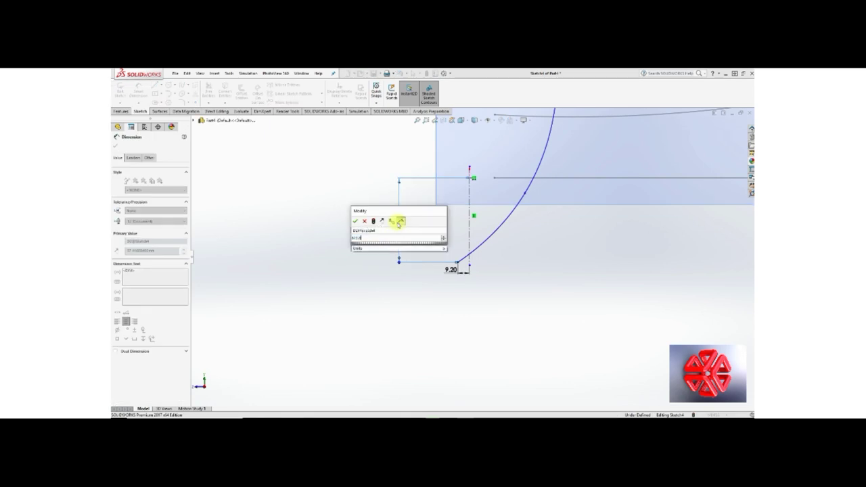
key("Return")
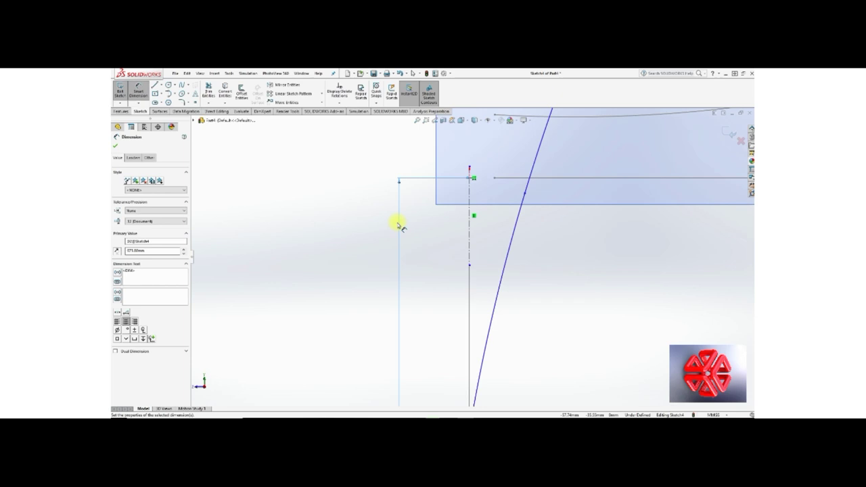
left_click(525, 195)
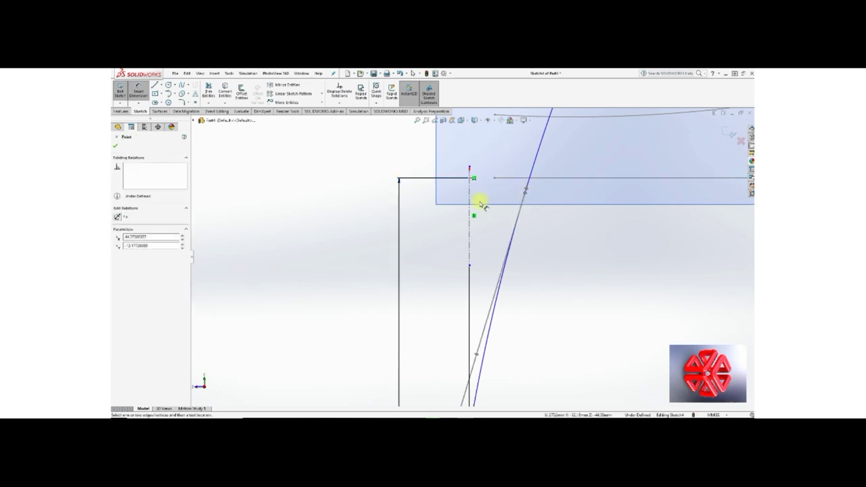
left_click(470, 200)
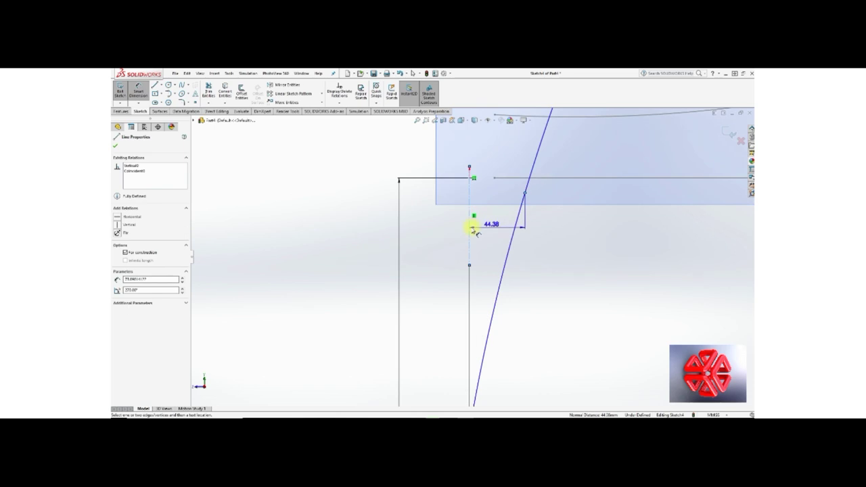
left_click(446, 231)
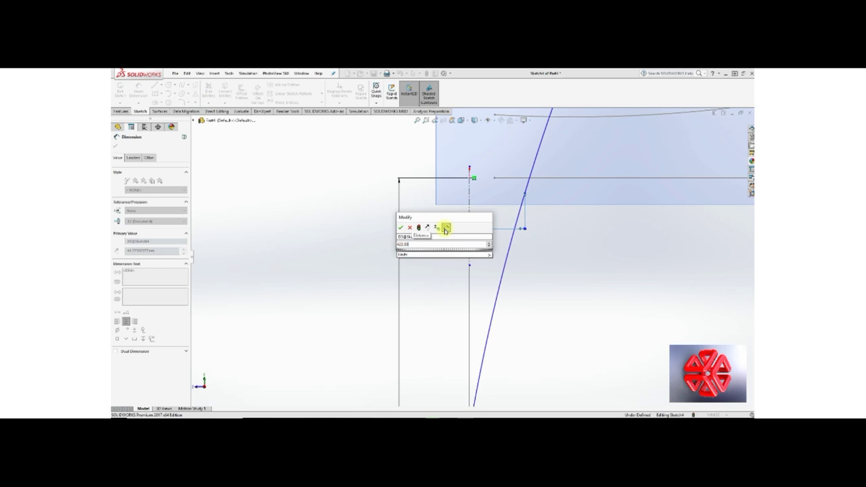
left_click(402, 230)
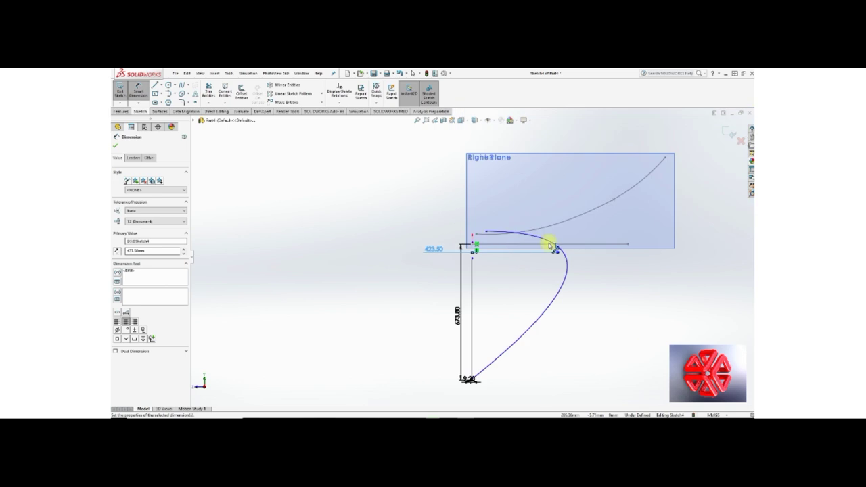
Add a 96.90 vertical dimension from the horizontal line to the spline's outermost point.
scroll(562, 256, "down", 3)
scroll(562, 256, "down", 2)
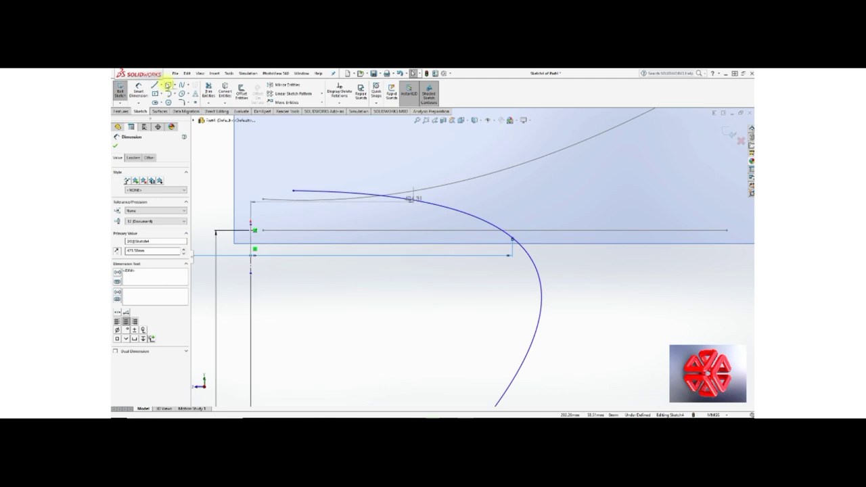
left_click(138, 90)
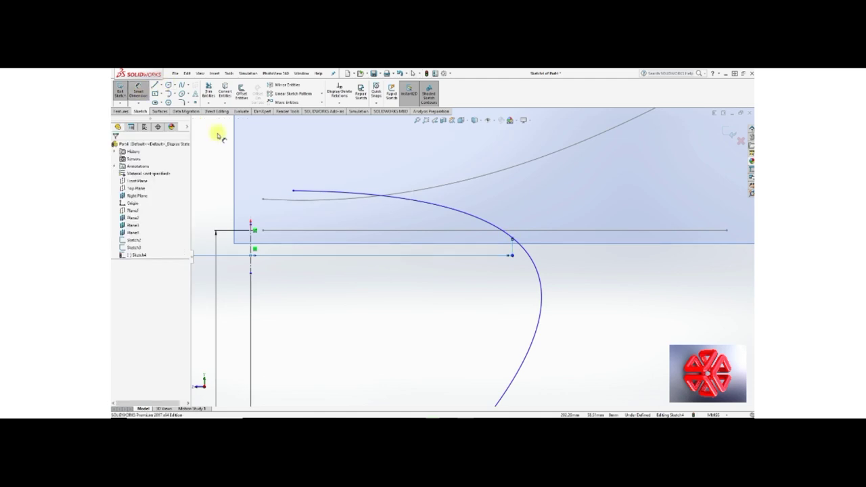
left_click(519, 235)
left_click(523, 231)
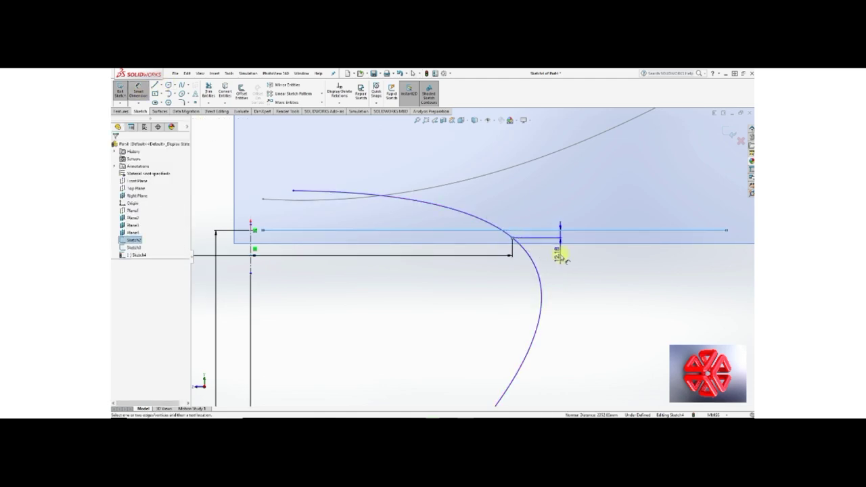
left_click(582, 276)
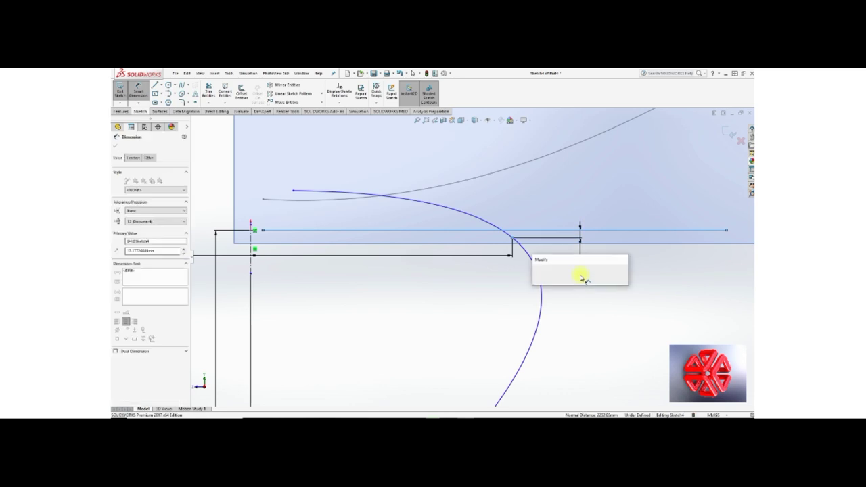
key("Return")
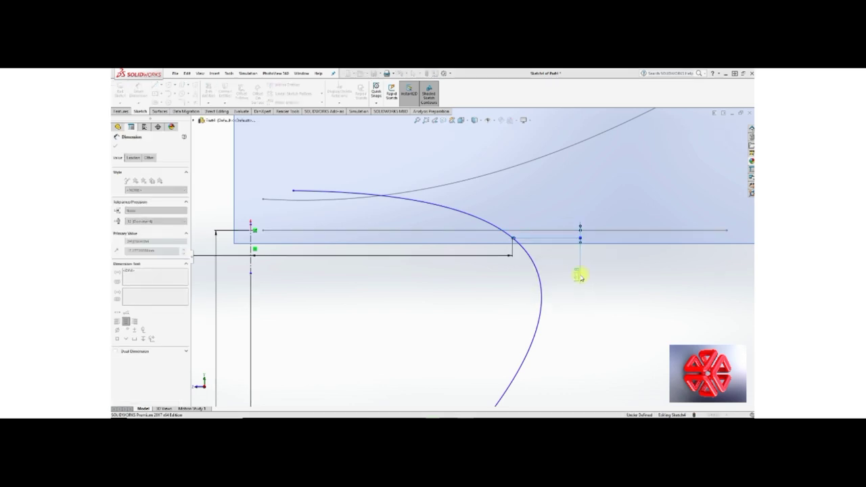
Fit the sketch and move the 423.50 label inside the curve.
key("f")
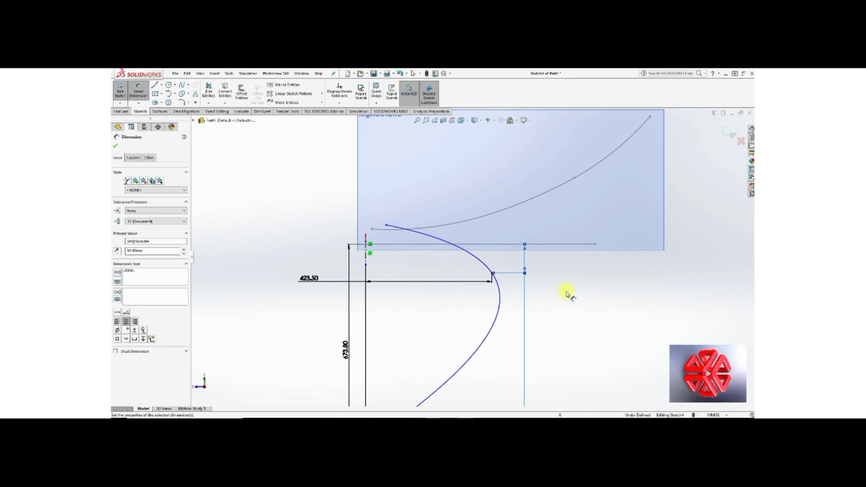
left_click(507, 259)
left_click_drag(358, 271, 433, 277)
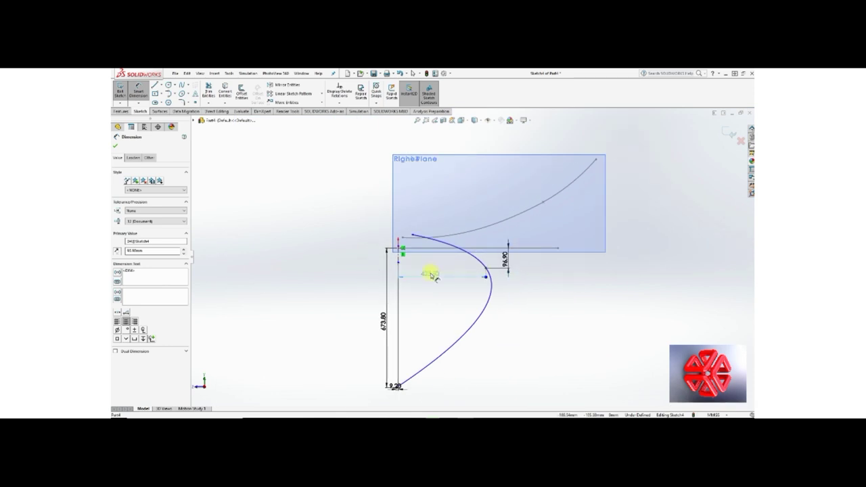
left_click(432, 275)
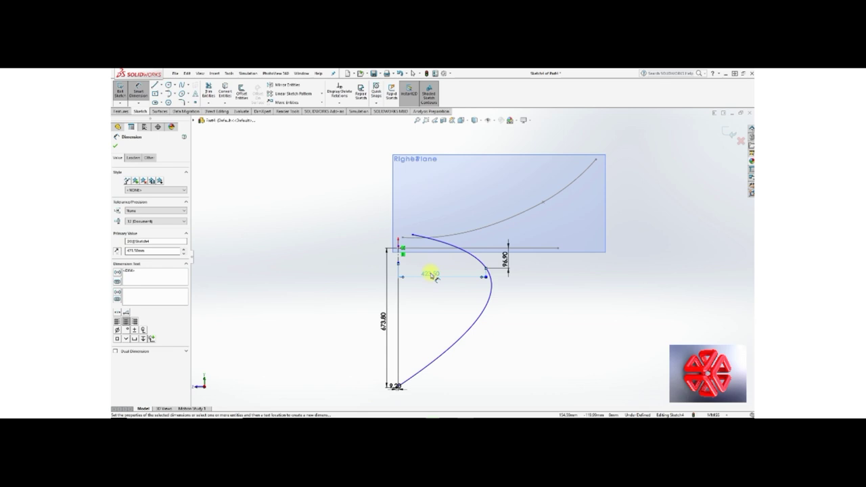
left_click(414, 377)
scroll(415, 377, "down", 2)
scroll(413, 373, "down", 2)
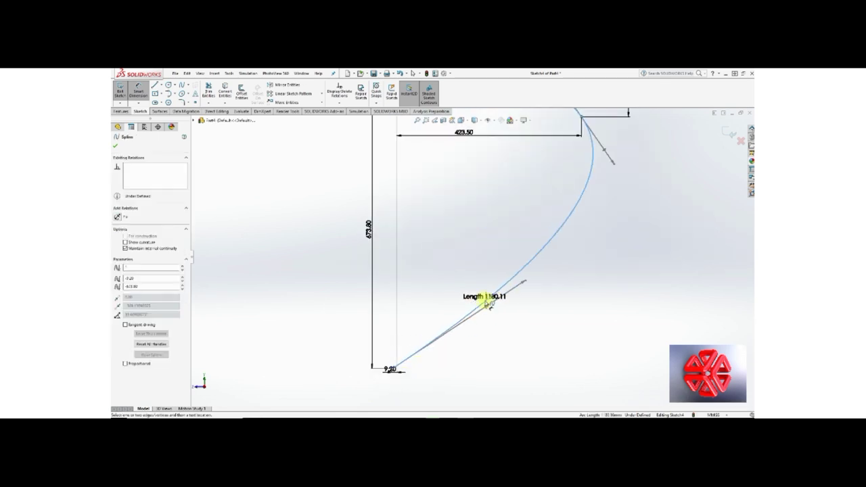
Set the spline's lower tangent length to 738.60 and its angle to the centerline at 44.54°.
left_click_drag(486, 306, 506, 354)
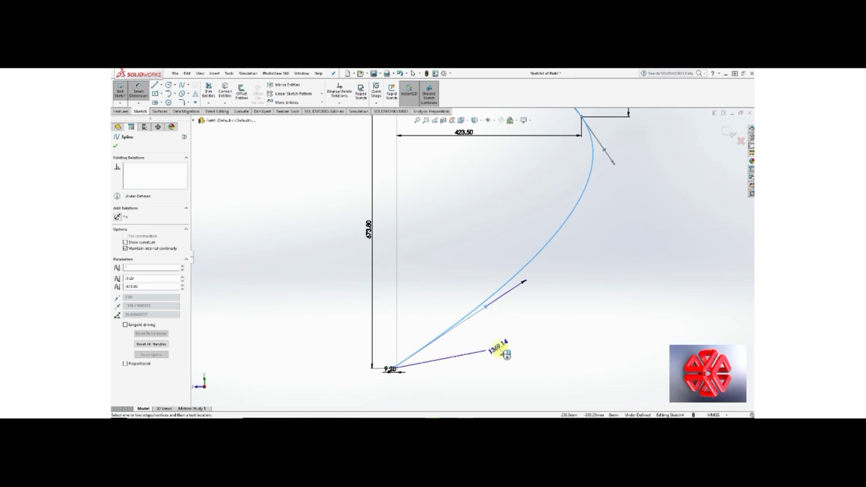
left_click(506, 354)
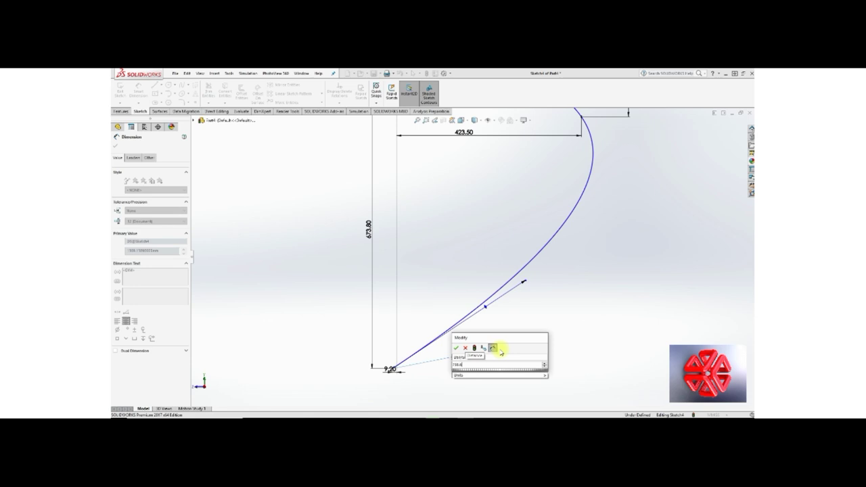
type("739.6")
key("Return")
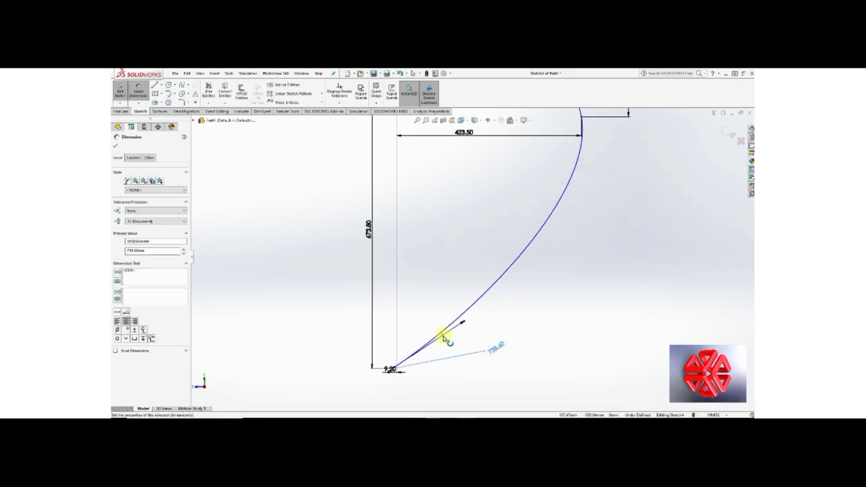
left_click(443, 335)
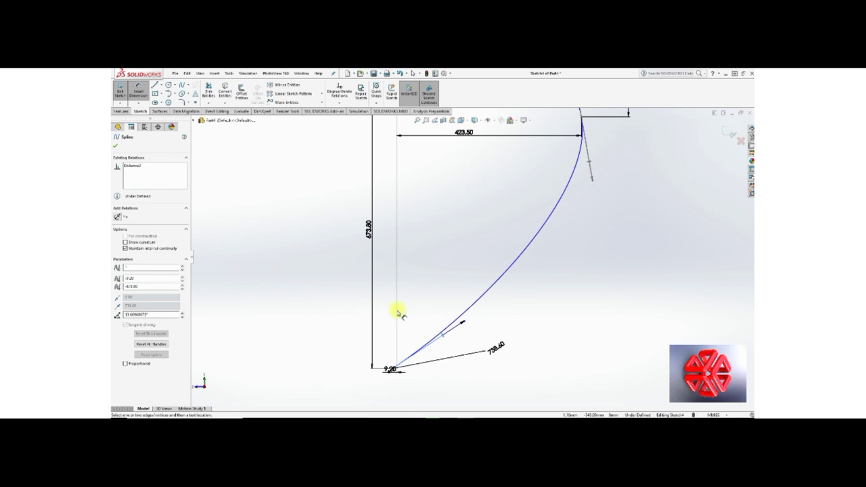
scroll(404, 302, "up", 2)
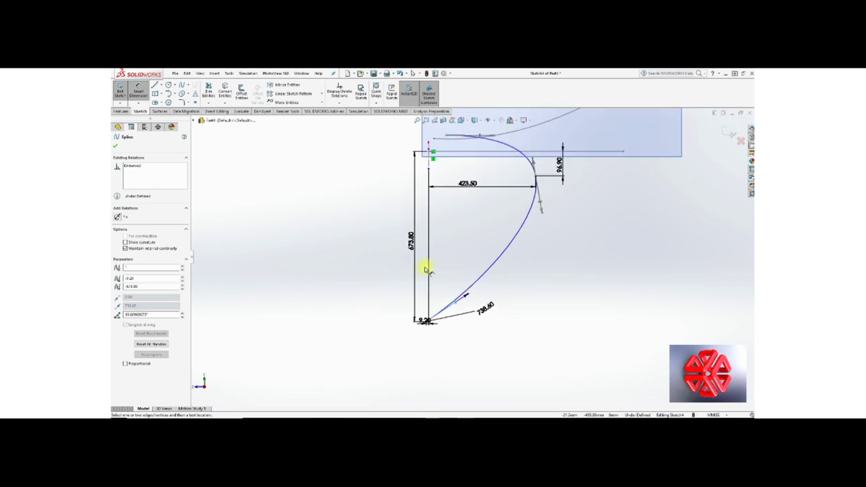
left_click(429, 164)
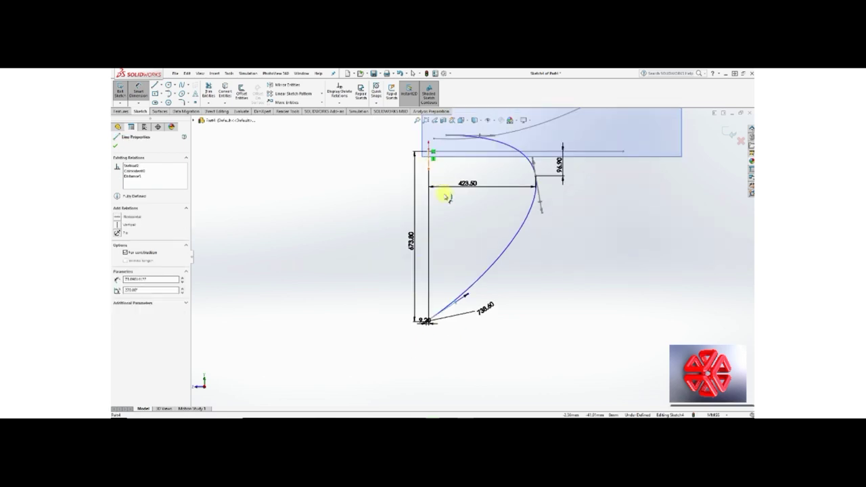
left_click(453, 263)
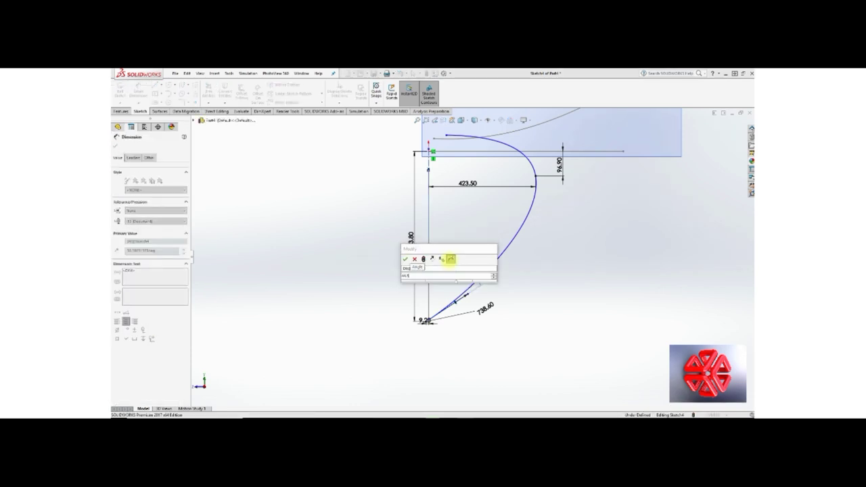
key("Return")
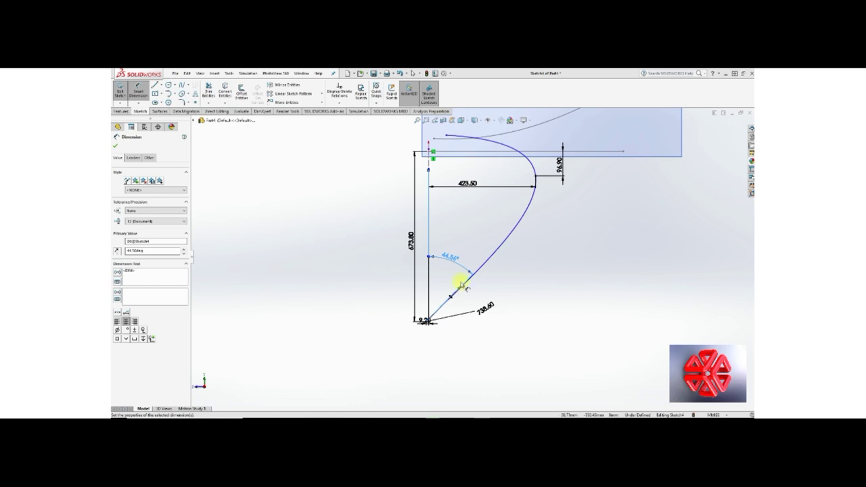
Dimension the spline's top endpoint 596.80 horizontally.
left_click(139, 91)
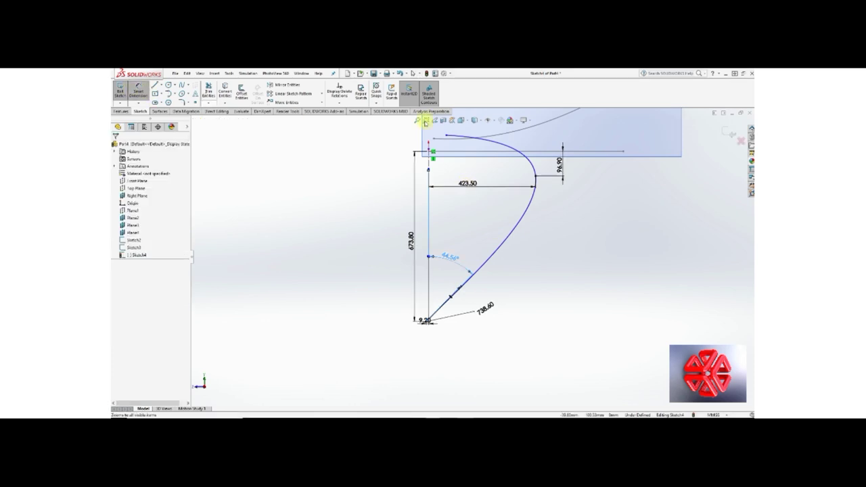
scroll(436, 162, "down", 1)
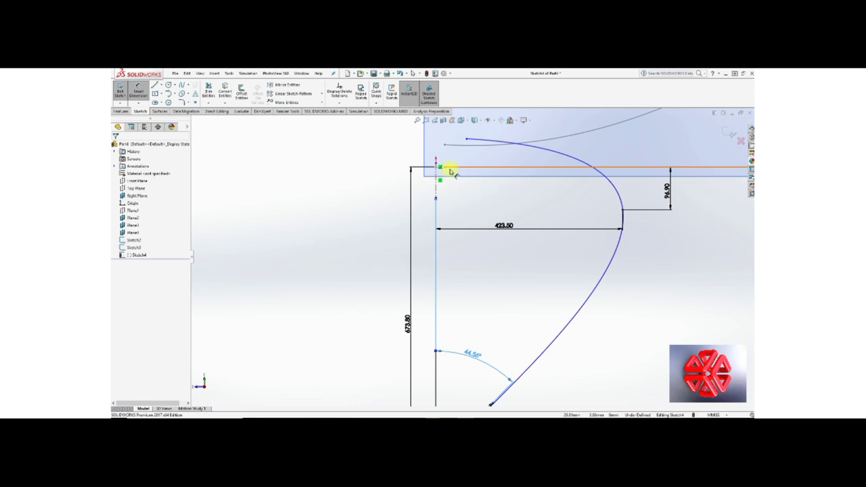
scroll(444, 183, "down", 3)
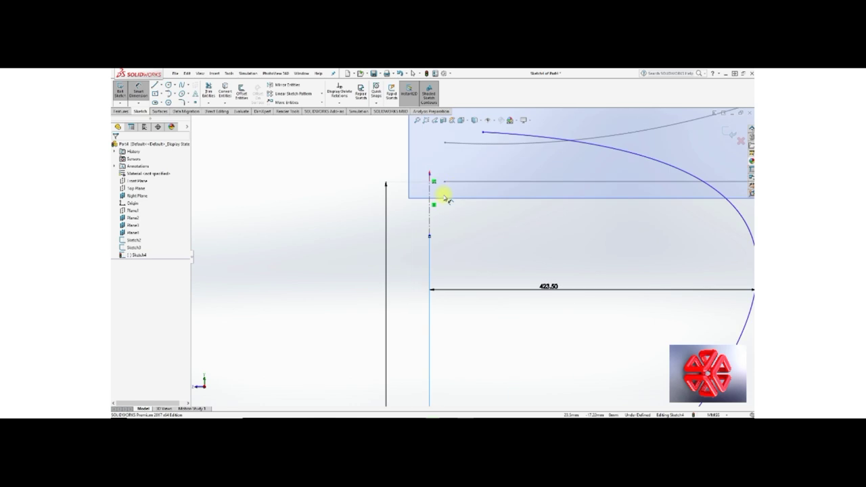
left_click(484, 136)
left_click(429, 181)
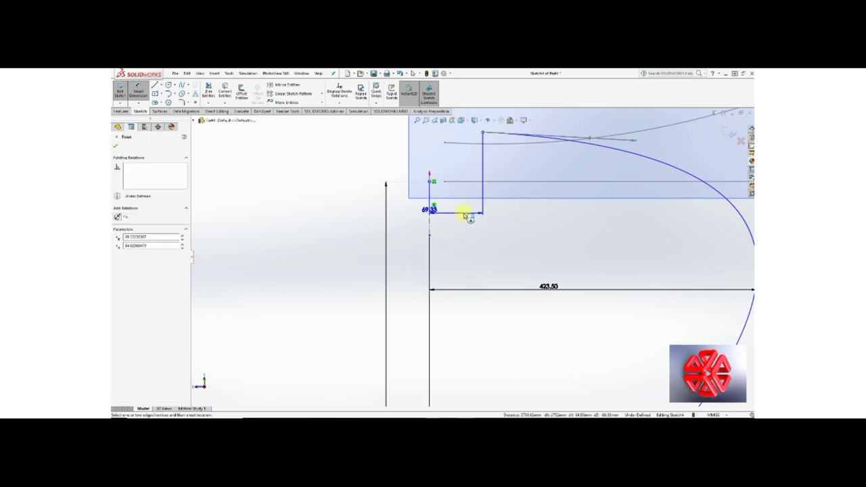
scroll(480, 173, "up", 2)
left_click(467, 176)
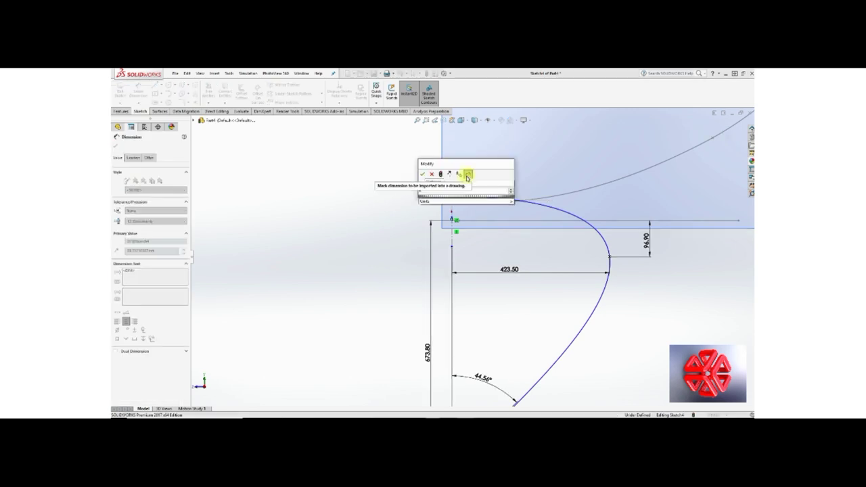
type("330")
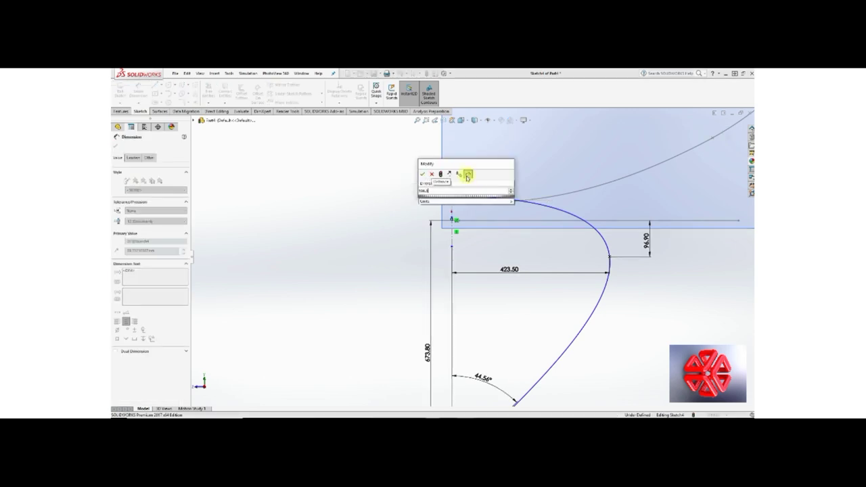
key("Return")
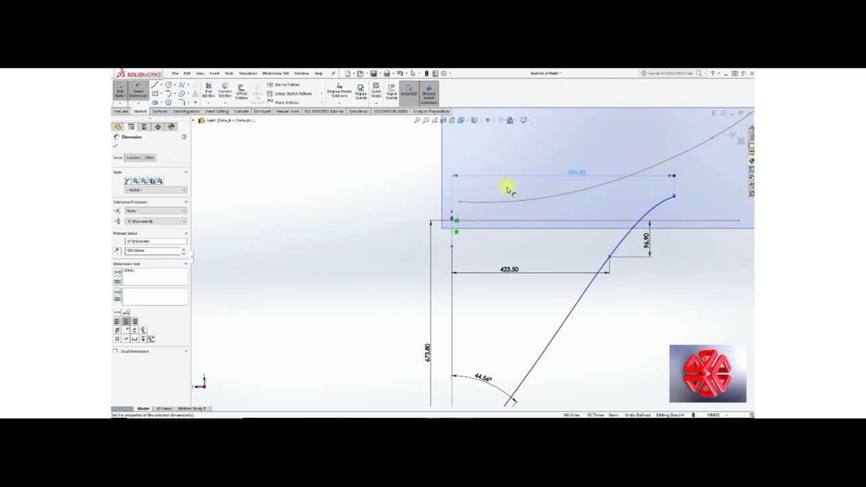
Dimension the top endpoint 284.30 vertically from the horizontal line, fully defining the sketch.
key("f")
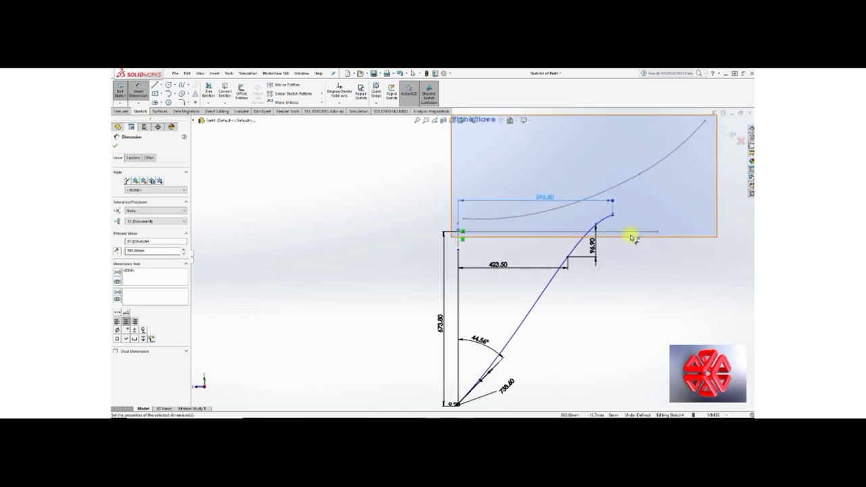
left_click(632, 232)
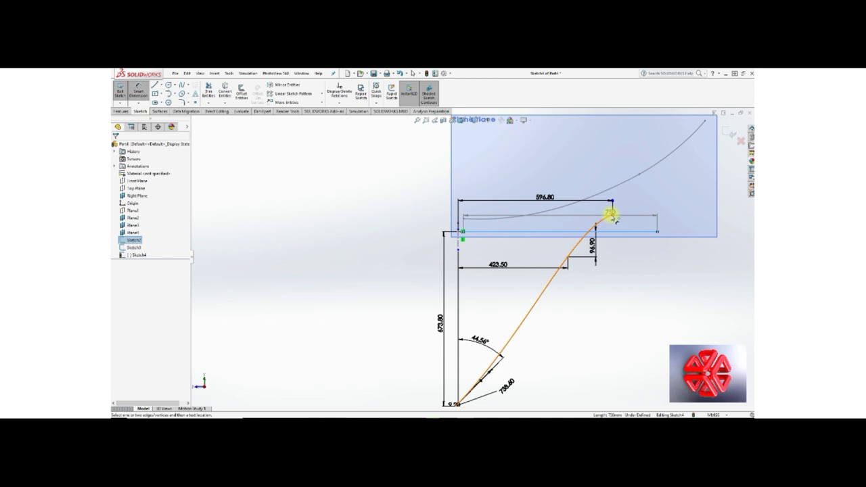
left_click(613, 215)
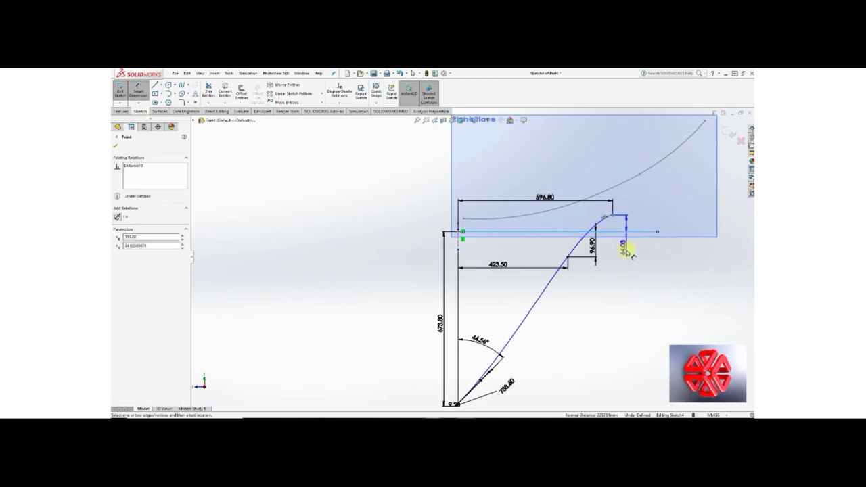
left_click(623, 253)
type("286.2")
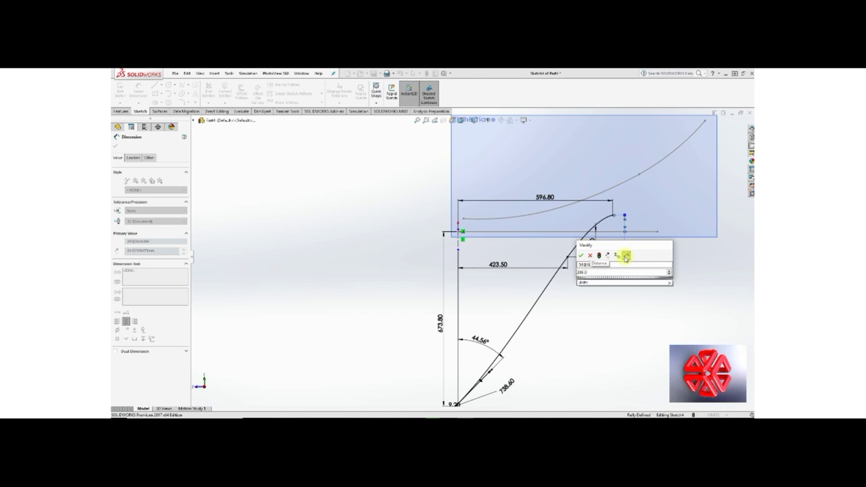
key("Return")
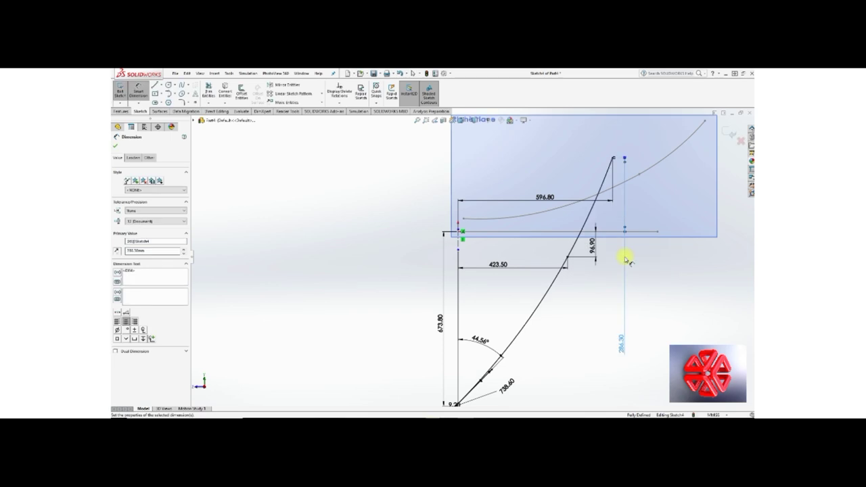
key("z")
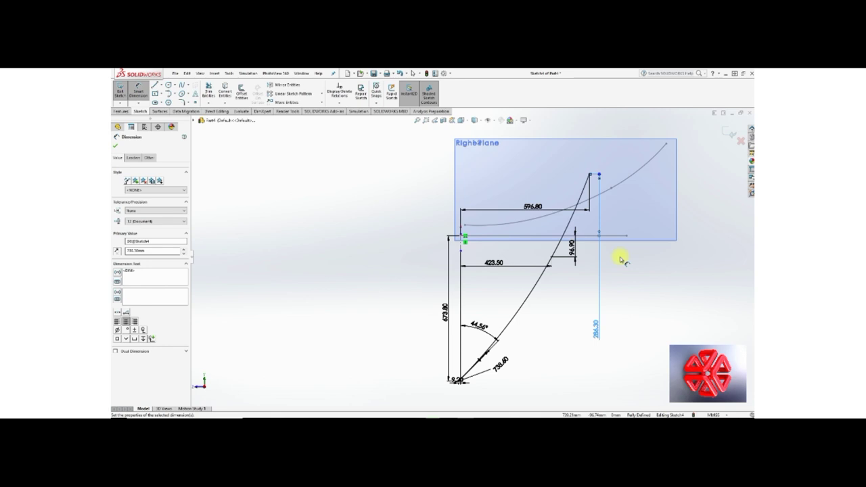
Give the spline's middle-point tangent a 1136.25 length and a 61.2° angle to the horizontal line.
left_click(552, 258)
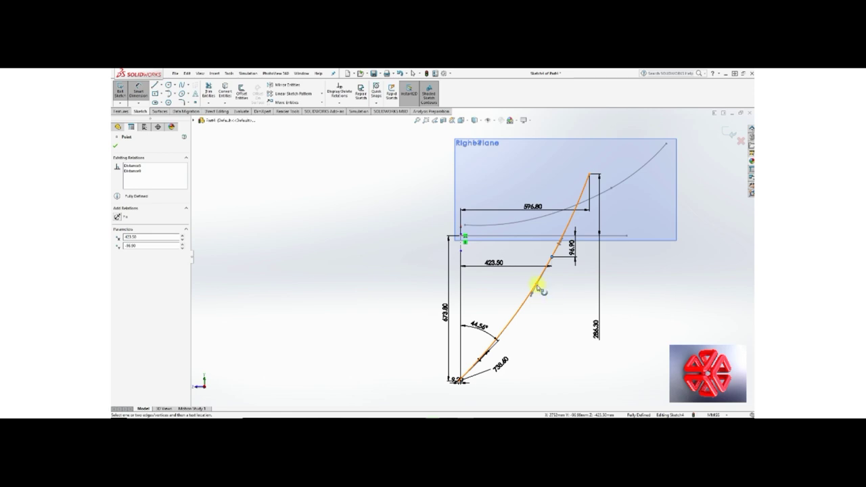
left_click(540, 288)
left_click(565, 299)
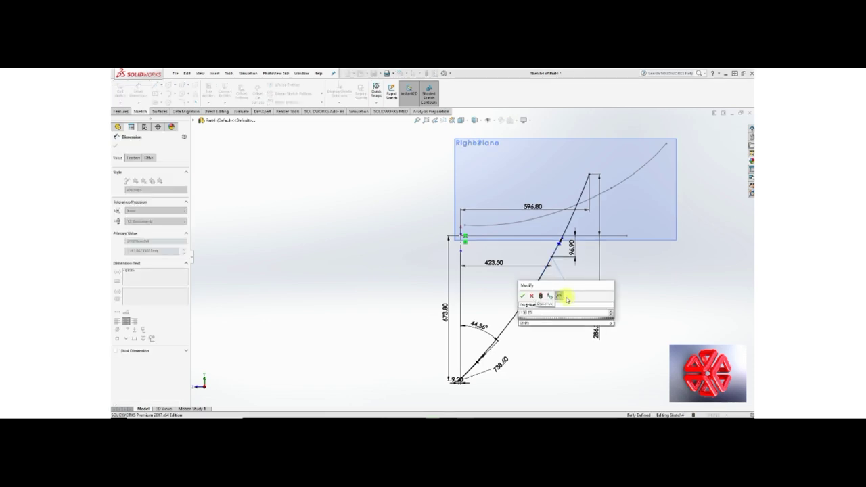
key("Return")
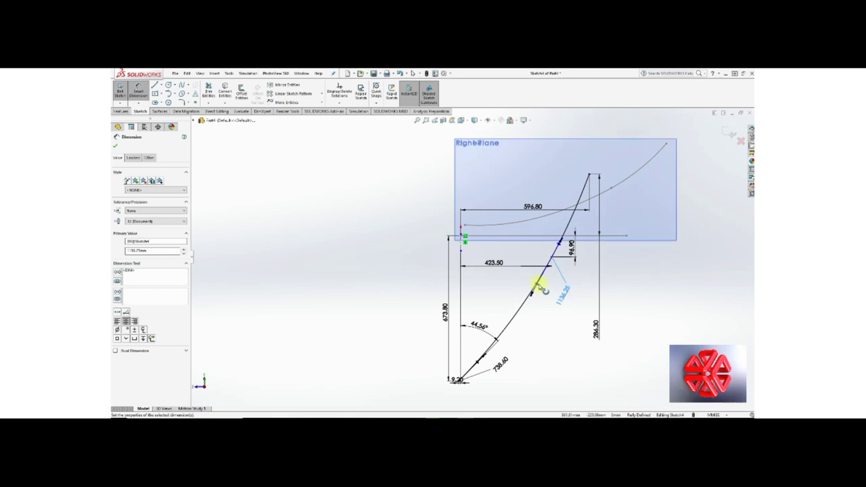
left_click(537, 268)
left_click(526, 236)
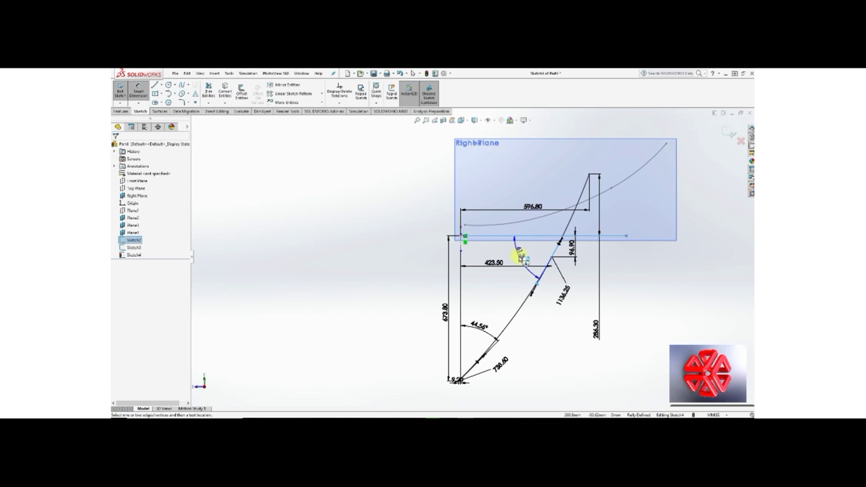
left_click(519, 256)
type("6")
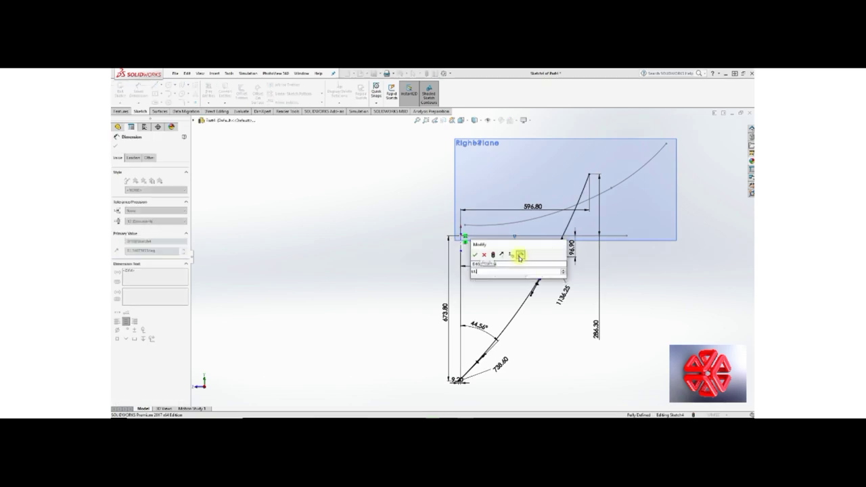
type("1.2")
key("Return")
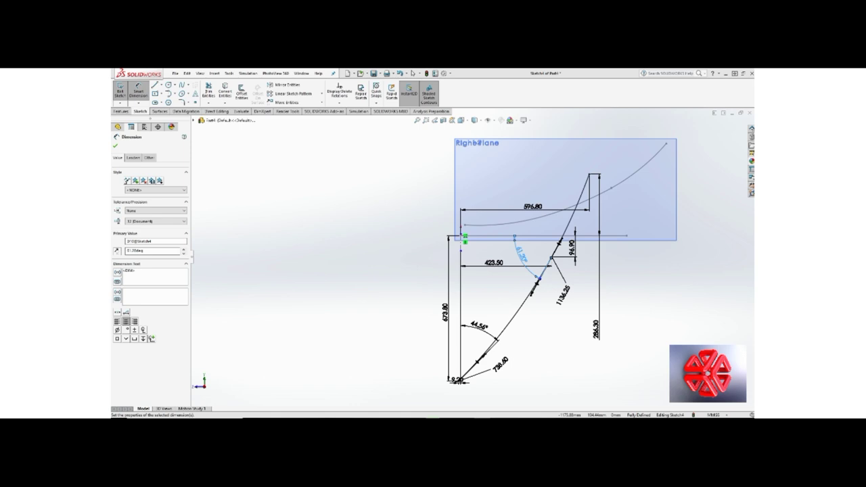
Dimension the slanted spline's tangent length to 420.
scroll(586, 196, "down", 3)
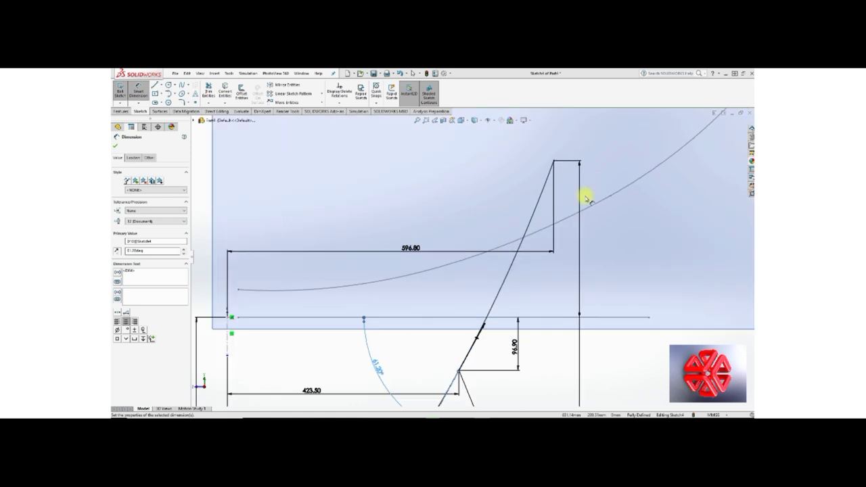
scroll(586, 196, "down", 1)
left_click(533, 185)
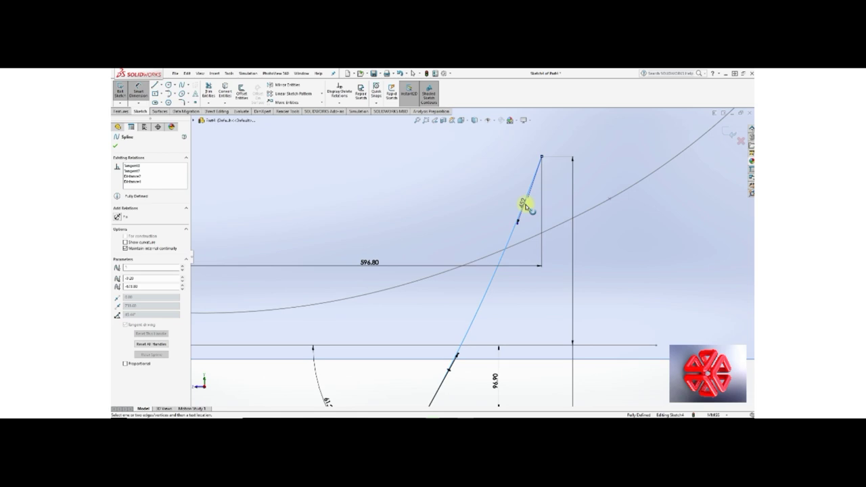
left_click(528, 207)
left_click(499, 166)
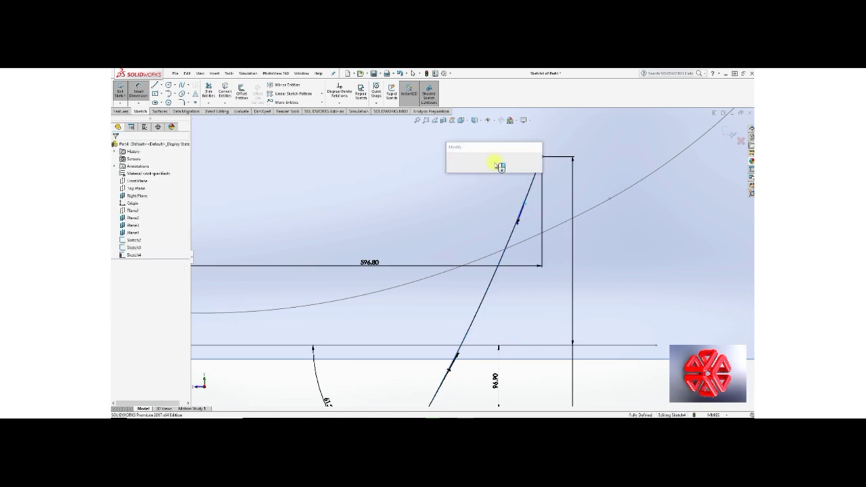
type("420")
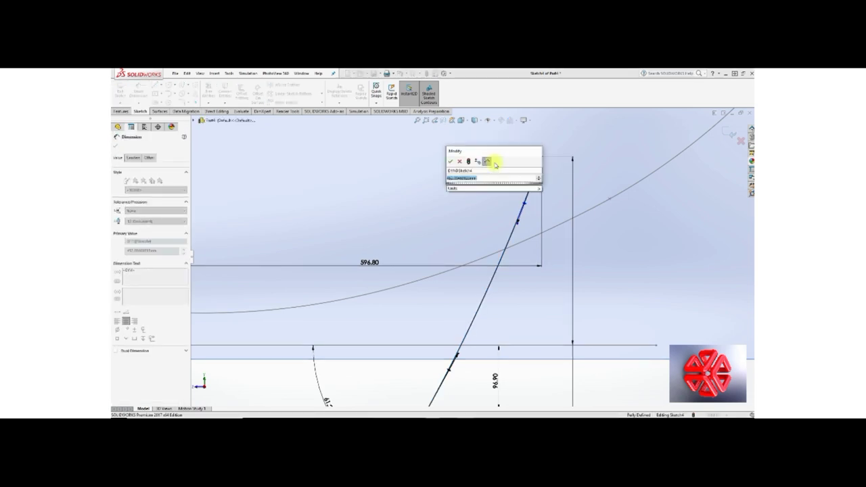
key("Return")
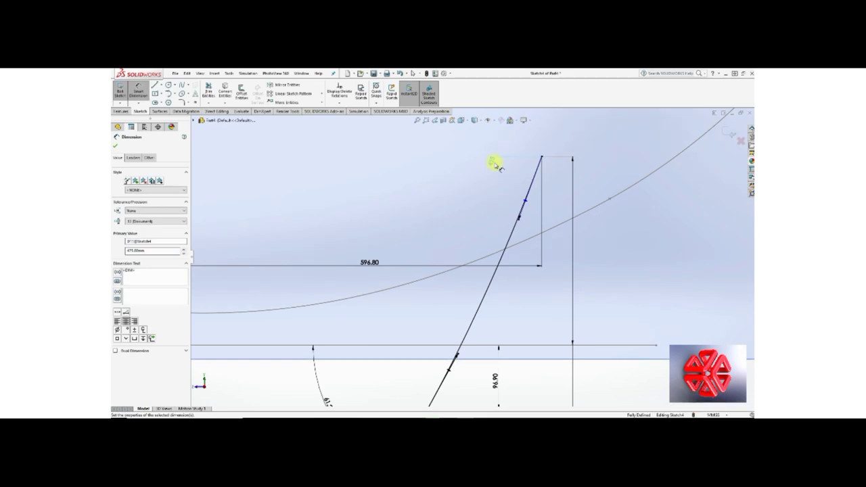
Add a 70° angle dimension between the slanted spline and the horizontal line.
left_click(526, 202)
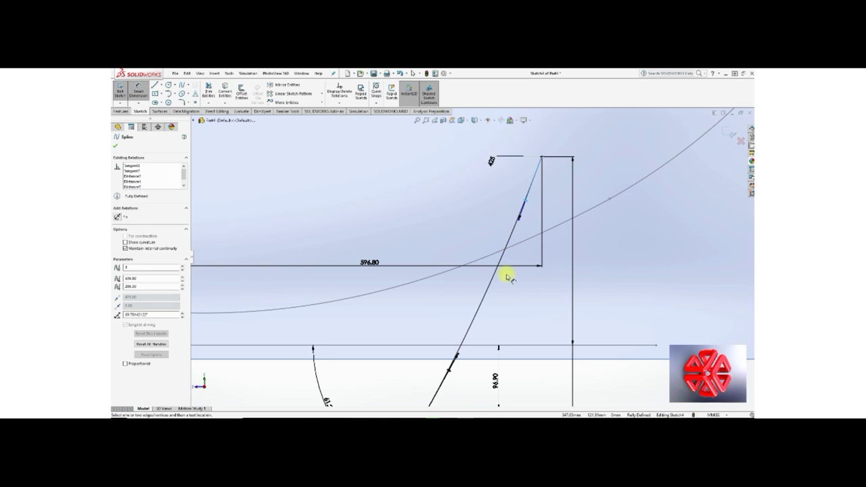
left_click(486, 348)
left_click(532, 308)
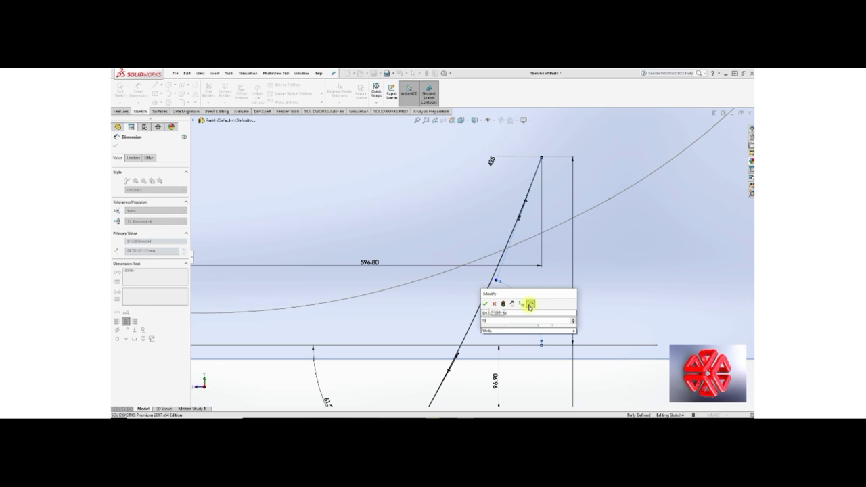
key("Return")
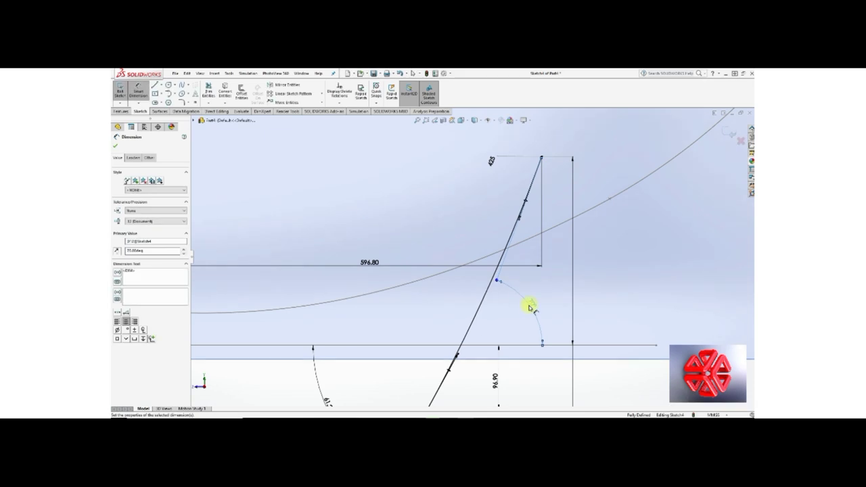
Raise the vertical line's lower end and add the 286.30 height dimension.
scroll(530, 308, "up", 3)
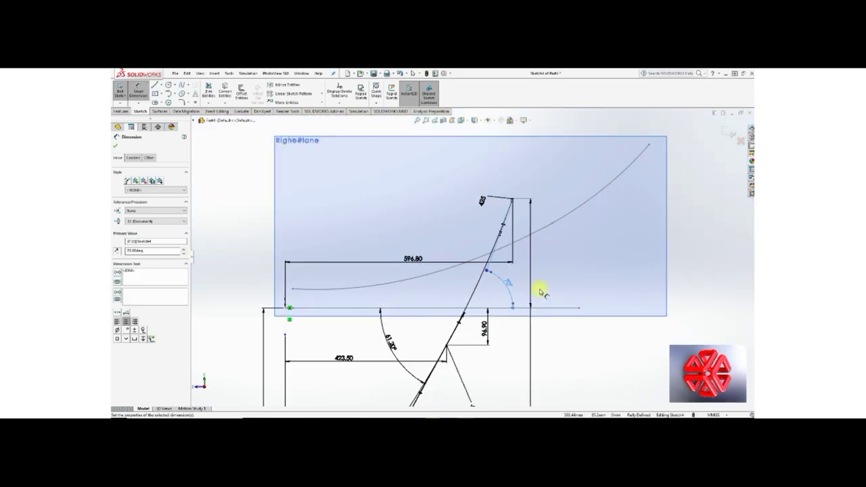
scroll(530, 308, "up", 2)
left_click_drag(508, 400, 527, 255)
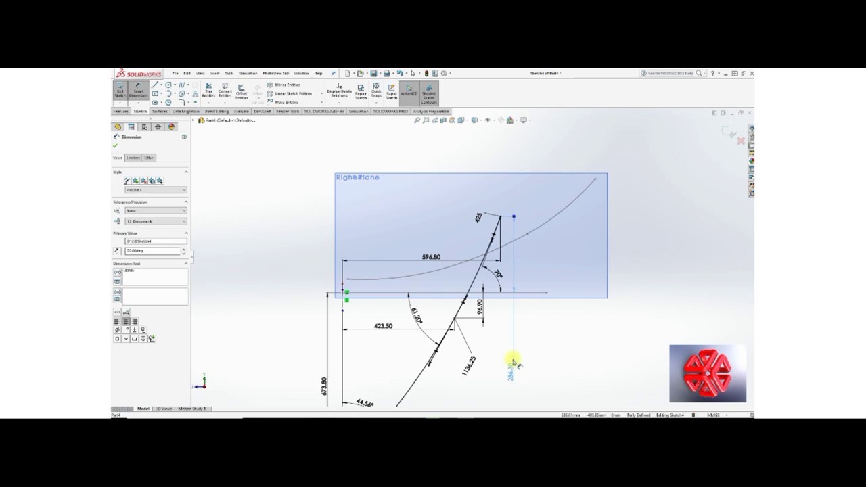
left_click(527, 257)
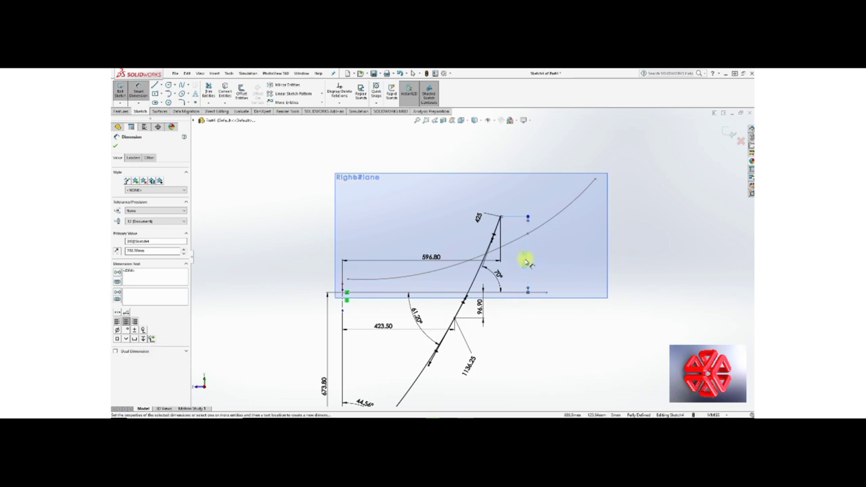
Reposition the 596.80, 423.50, 61.20° and 96.90 dimensions, then exit Sketch4.
left_click_drag(430, 257, 437, 194)
left_click_drag(383, 327, 388, 308)
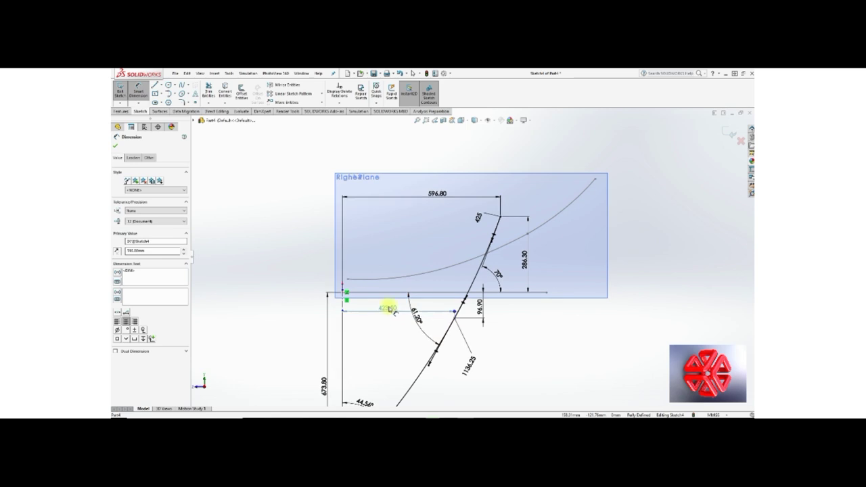
left_click(410, 330)
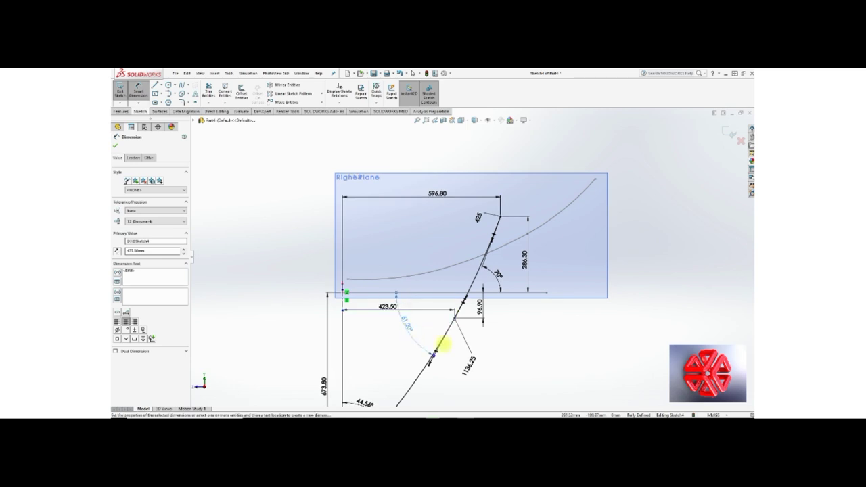
left_click(486, 309)
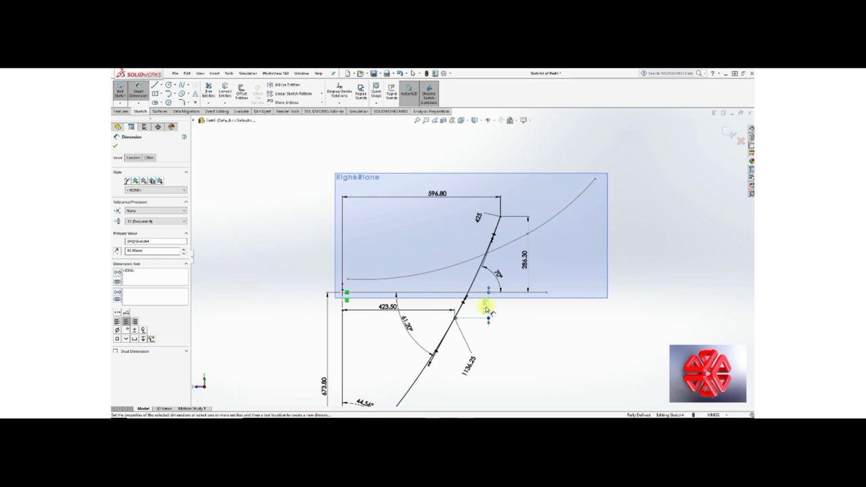
scroll(485, 309, "up", 2)
middle_click_drag(486, 308, 483, 284, "ctrl")
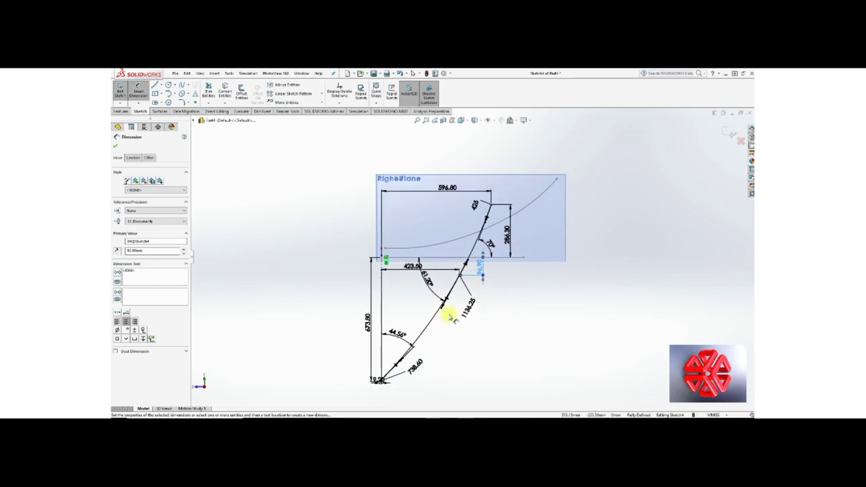
left_click(730, 134)
left_click(728, 133)
Orbit to an angled view and inspect Sketch4, Sketch3 and Sketch2 with their dimensions.
mouse_move(581, 224)
middle_mouse_down()
mouse_move(549, 230)
mouse_move(551, 258)
middle_mouse_up()
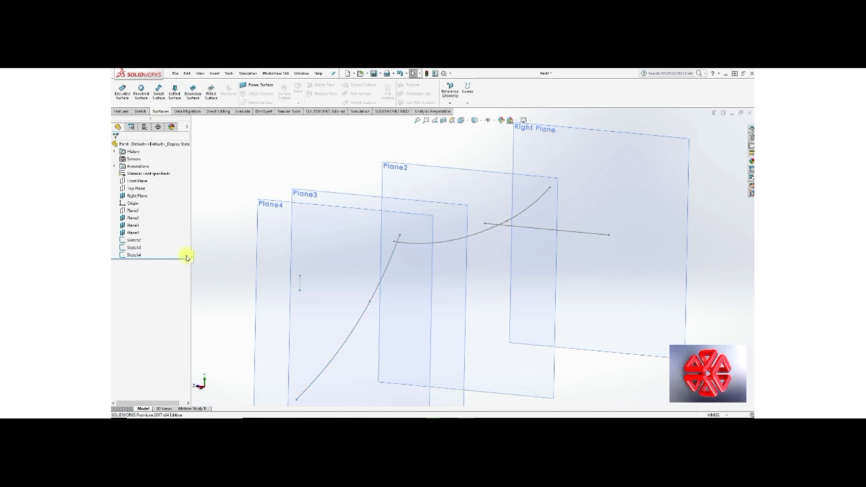
left_click(134, 256)
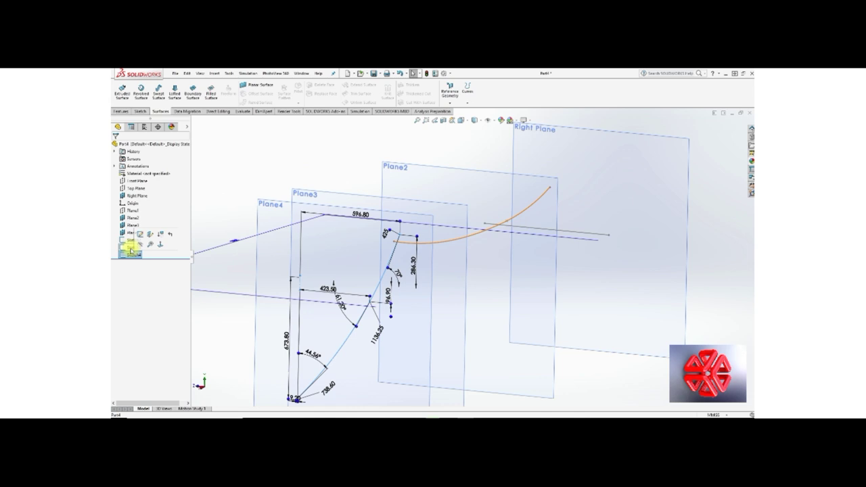
left_click(131, 249)
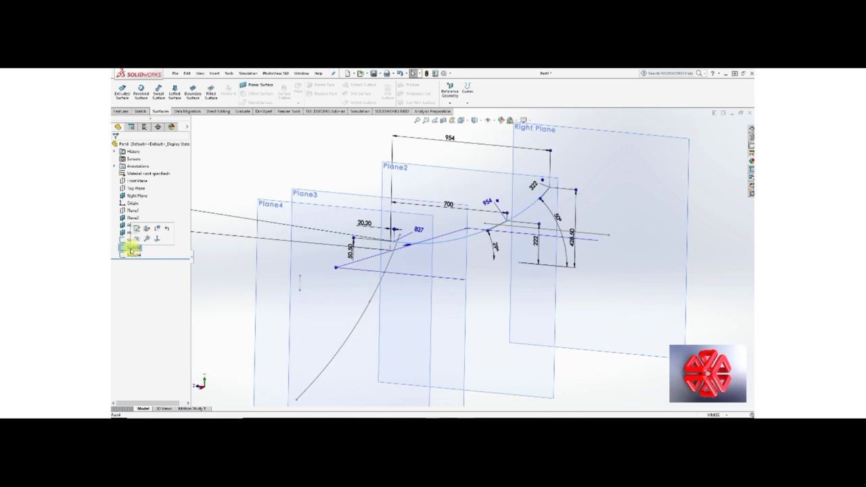
left_click(130, 240)
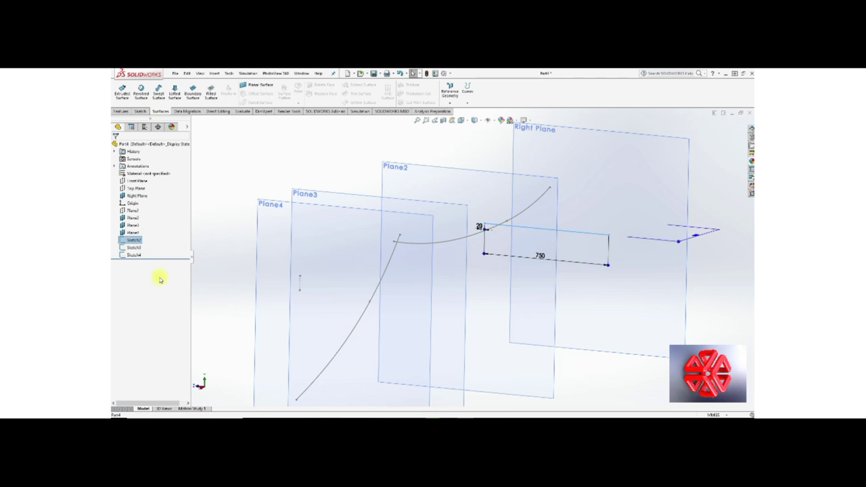
Select Plane1, zoom to fit the model, orbit, and select Plane4.
left_click(134, 211)
key("f")
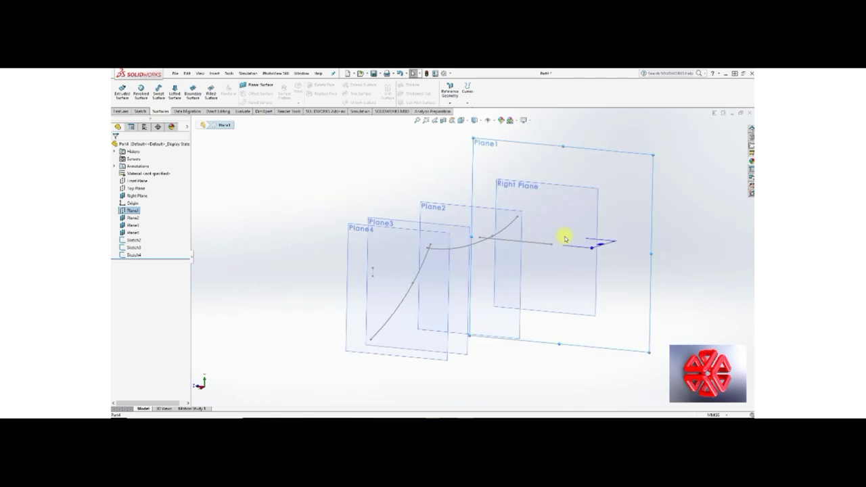
middle_click_drag(557, 244, 528, 267)
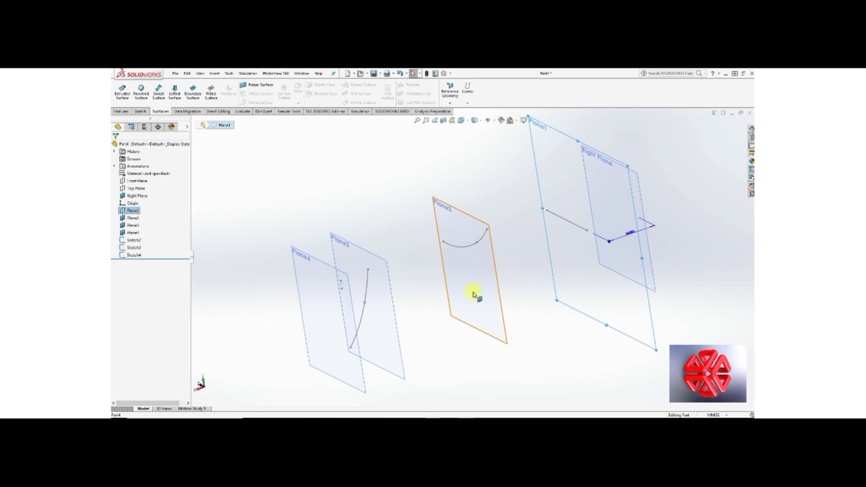
left_click(318, 296)
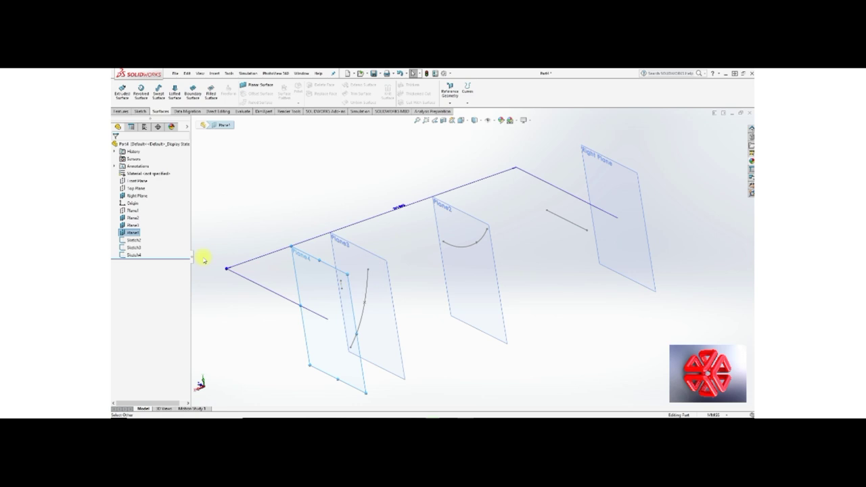
Create Sketch5 on Plane4 and turn the view Normal To the plane.
right_click(308, 275)
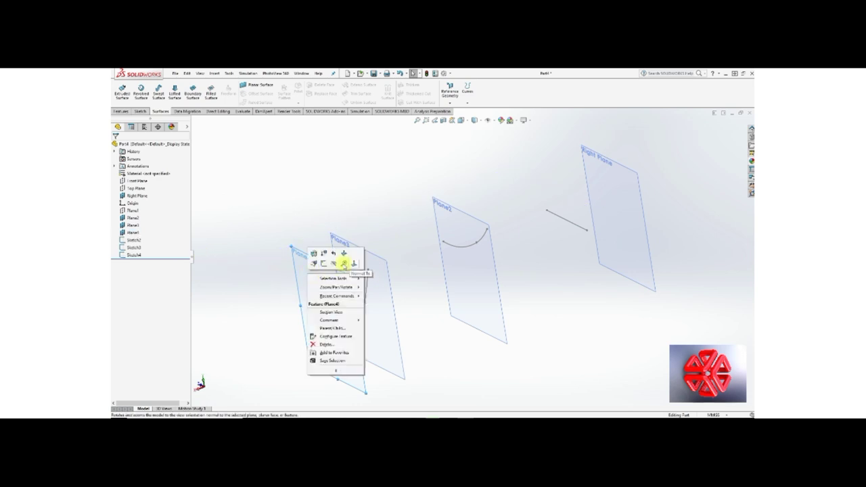
left_click(323, 264)
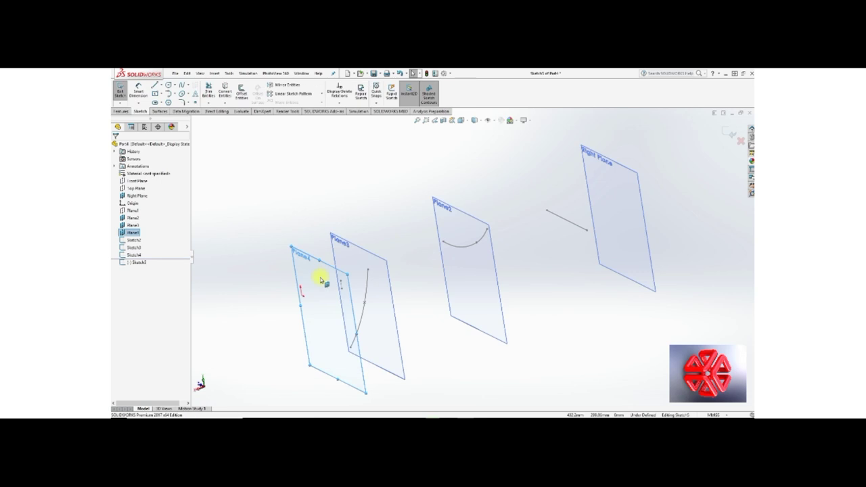
right_click(135, 234)
left_click(174, 228)
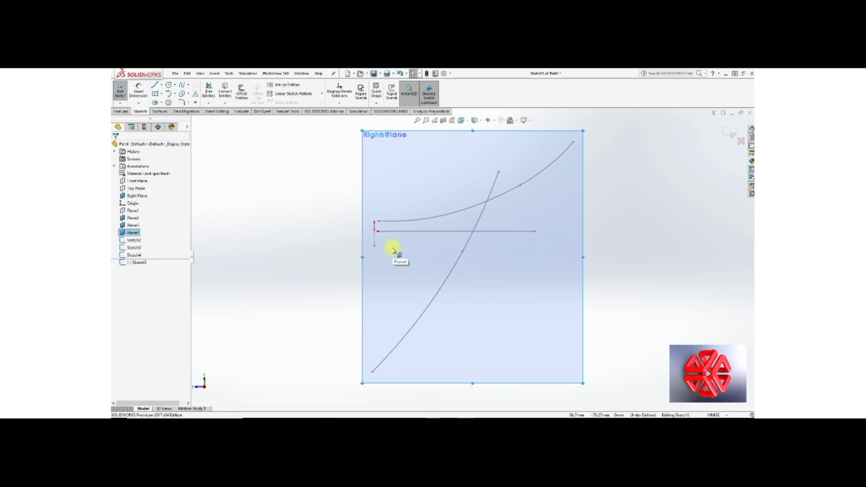
left_click(195, 104)
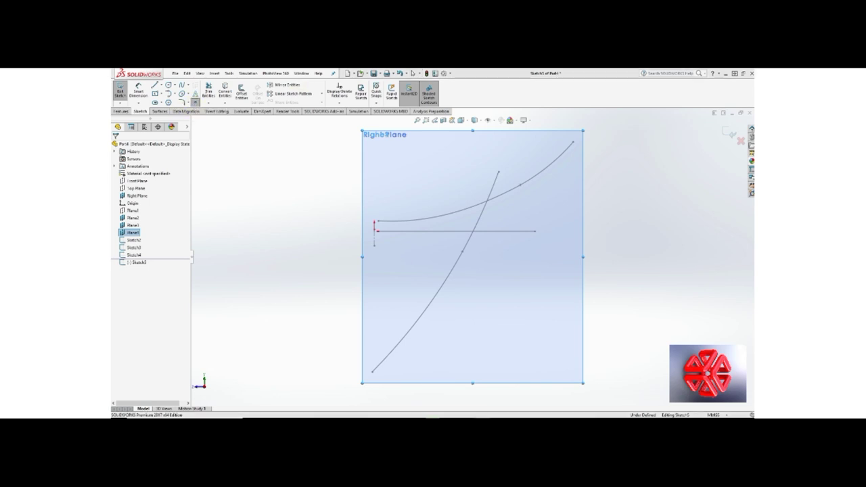
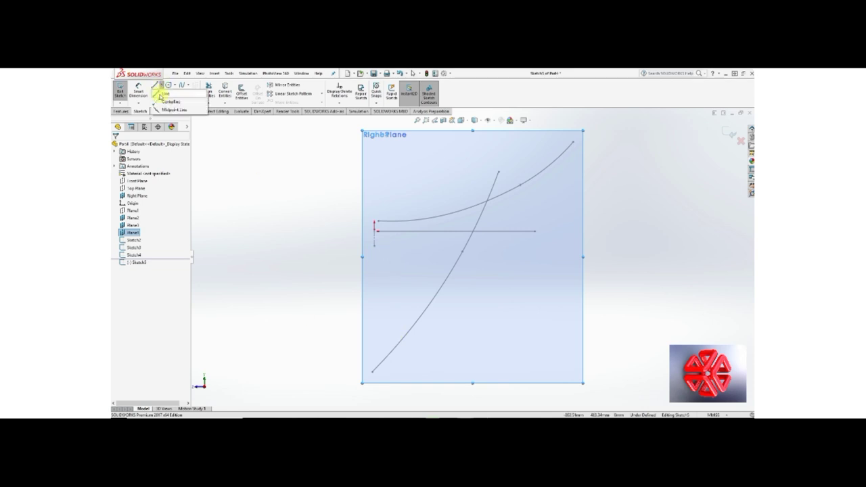
Draw a vertical construction line from the horizontal line's left end down past the curve's lower end.
left_click(155, 85)
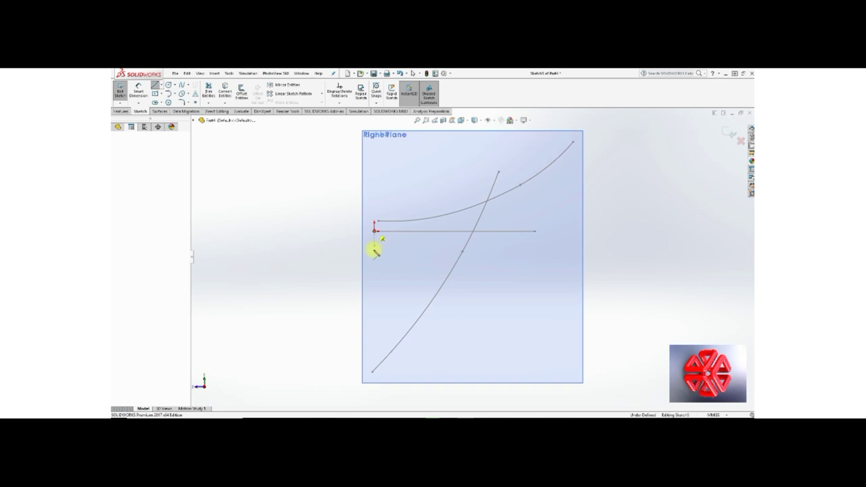
left_click(375, 230)
left_click(373, 371)
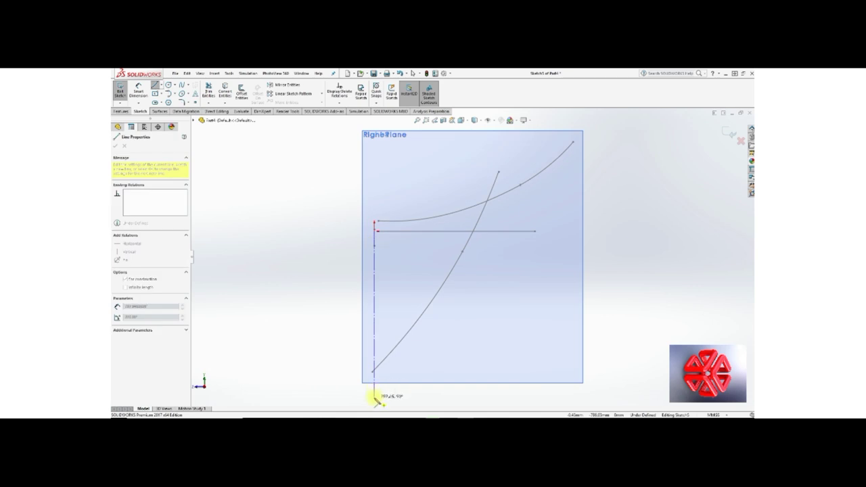
double_click(374, 398)
Exit the line tool and place a sketch point near the curve's lower end.
right_click(374, 398)
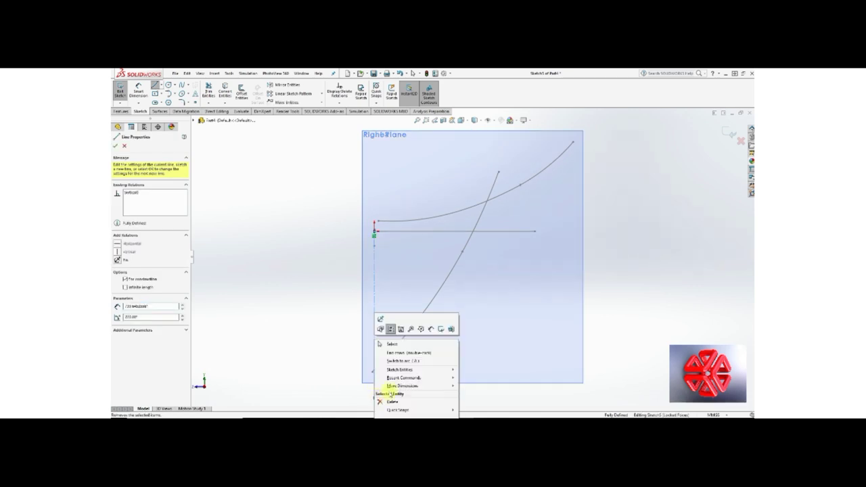
left_click(390, 350)
left_click(279, 191)
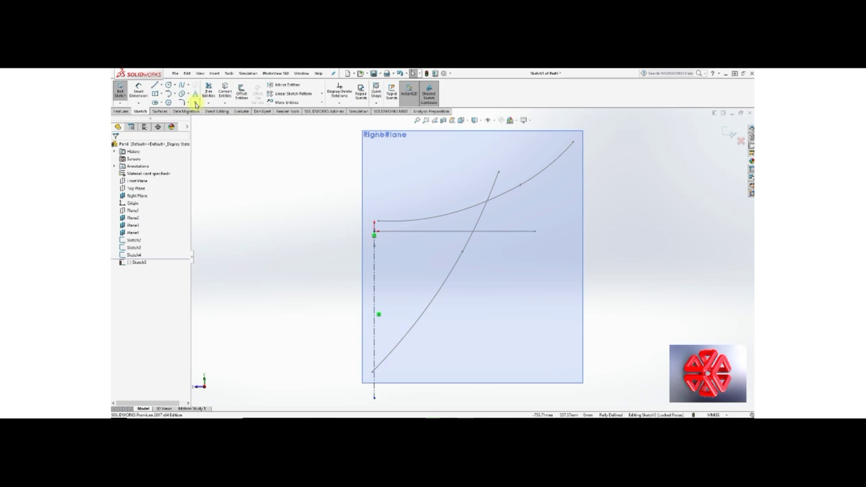
left_click(398, 368)
Add a point near the top, then set the lower sketch point to X 35, Y -80.
left_click(444, 243)
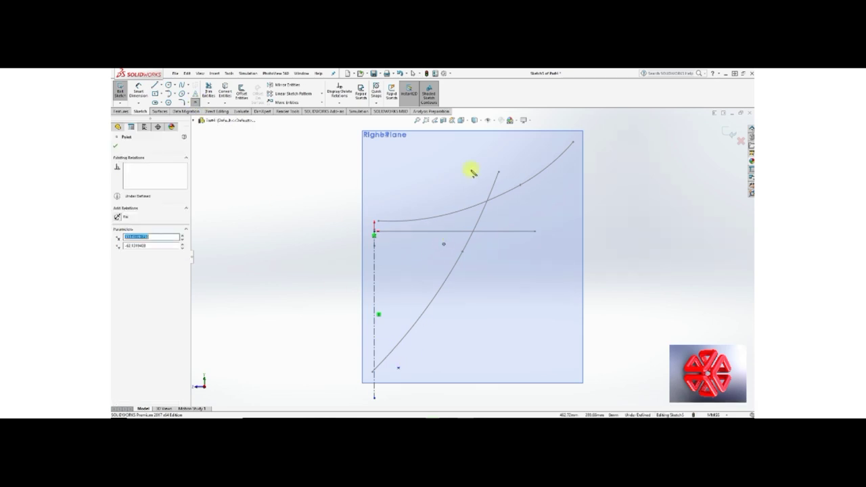
right_click(469, 161)
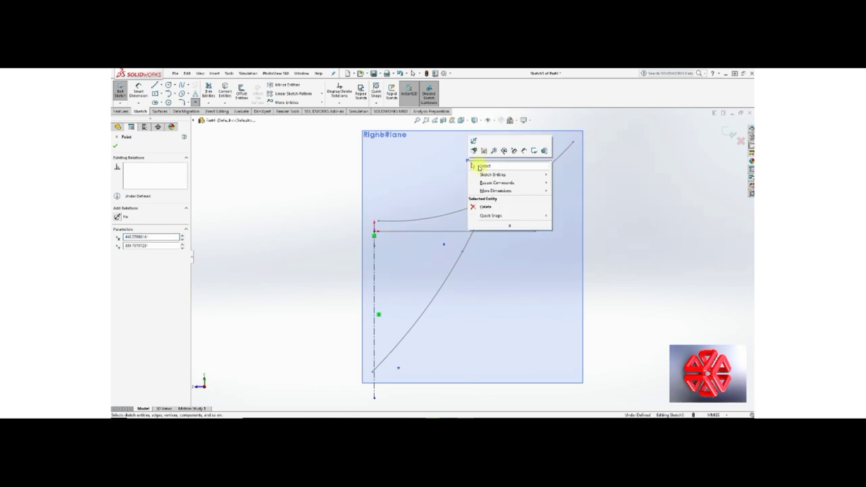
left_click(482, 165)
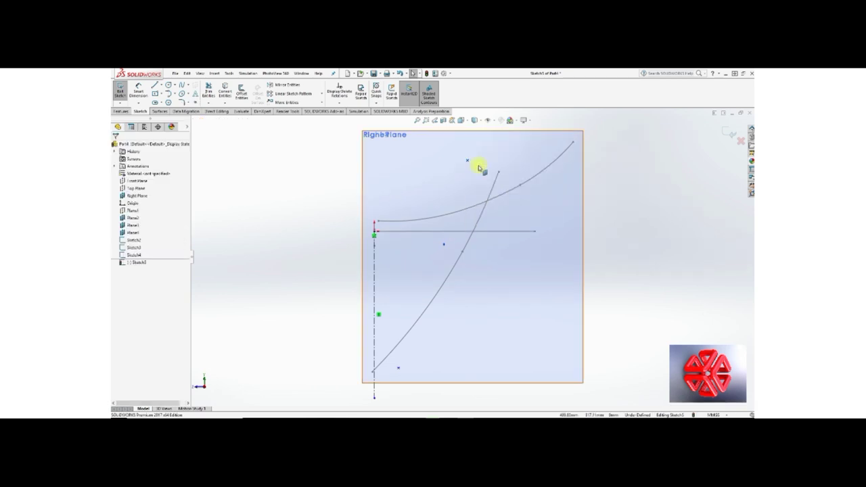
left_click(399, 368)
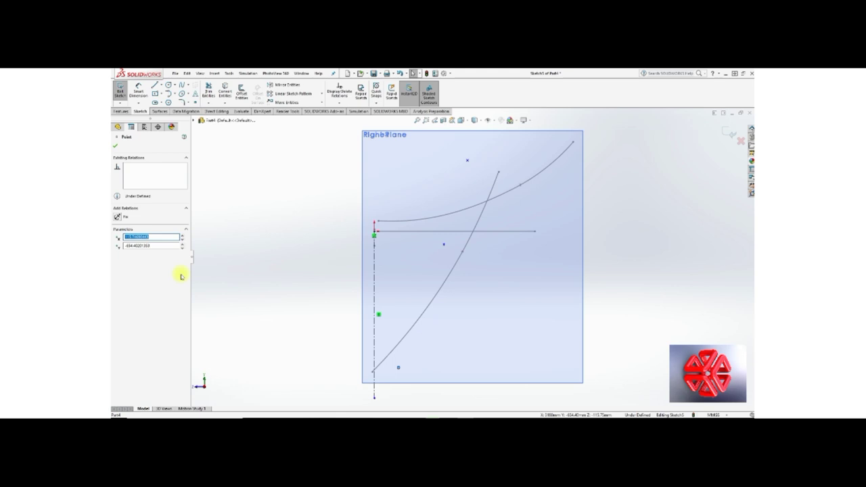
type("35 i")
key("Tab")
key("BackSpace")
type("-8")
type("08")
left_click(115, 145)
Edit the middle sketch point's coordinates in the Point properties.
left_click(444, 245)
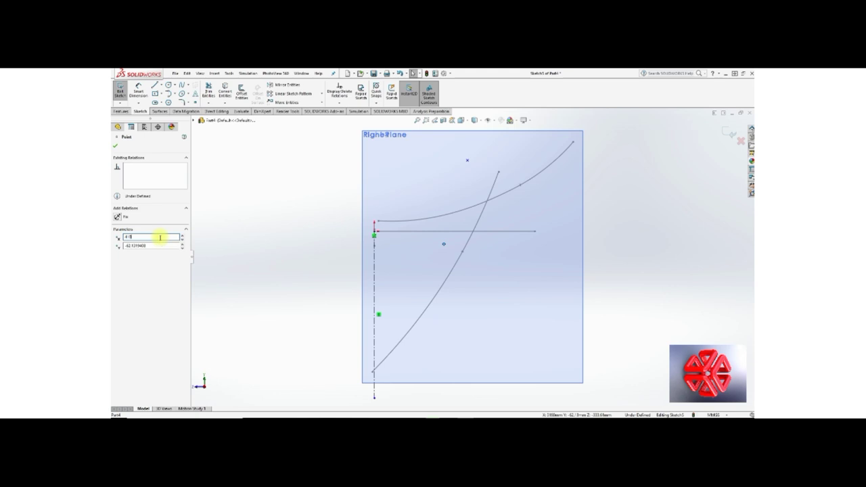
key("Tab")
type("4")
type("-30")
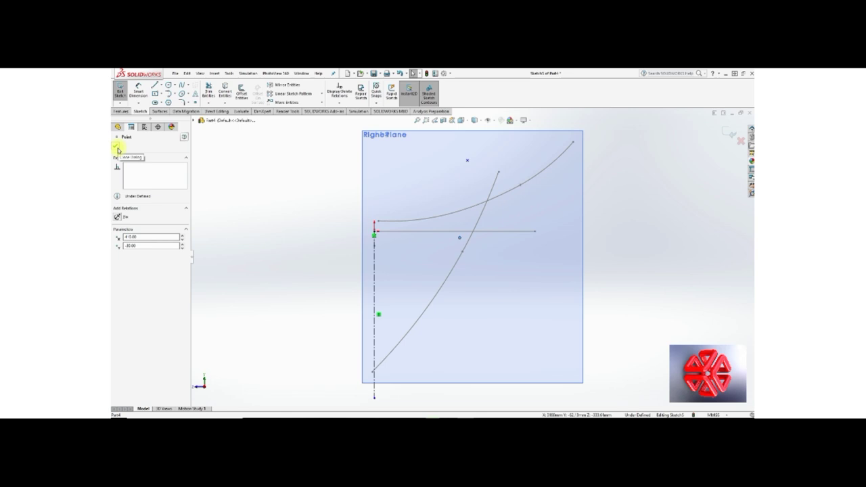
left_click(117, 146)
Move the top sketch point to X 545, Y 480.
left_click(460, 239)
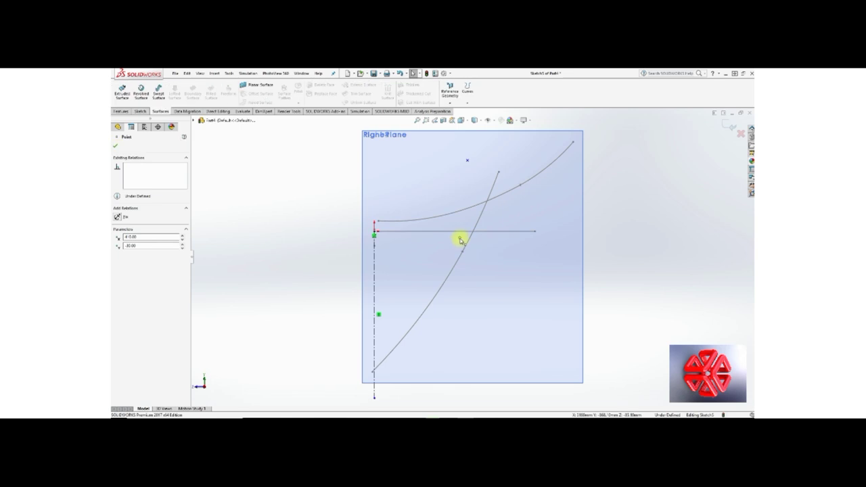
left_click(460, 239)
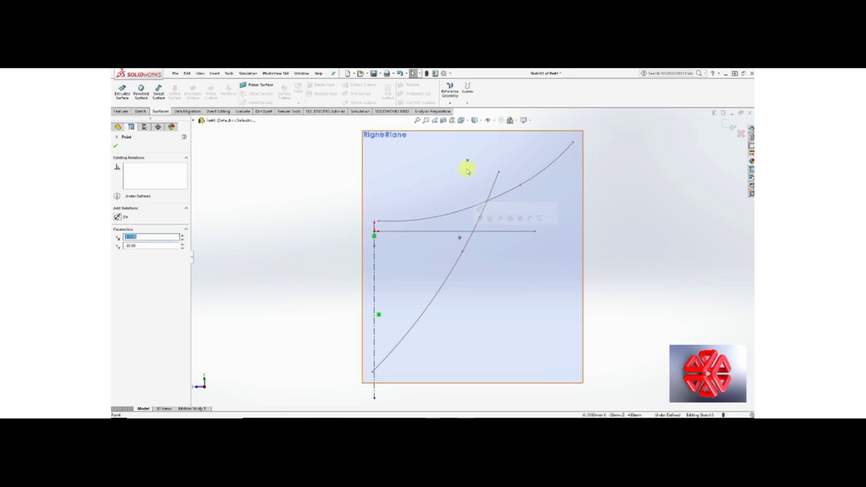
left_click(467, 163)
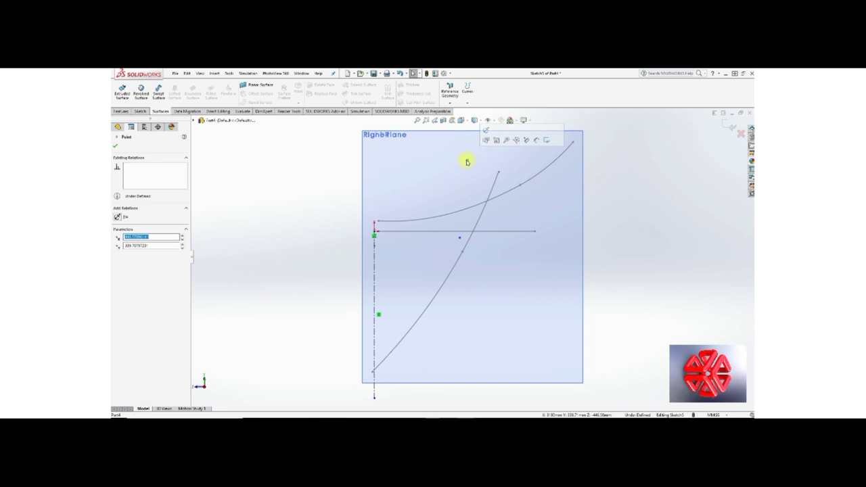
type("1.6")
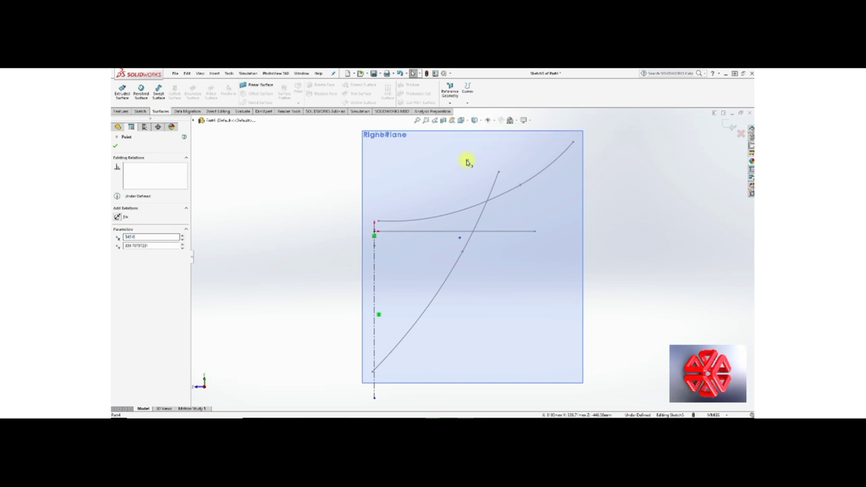
key("Tab")
type("4")
type("80")
key("Return")
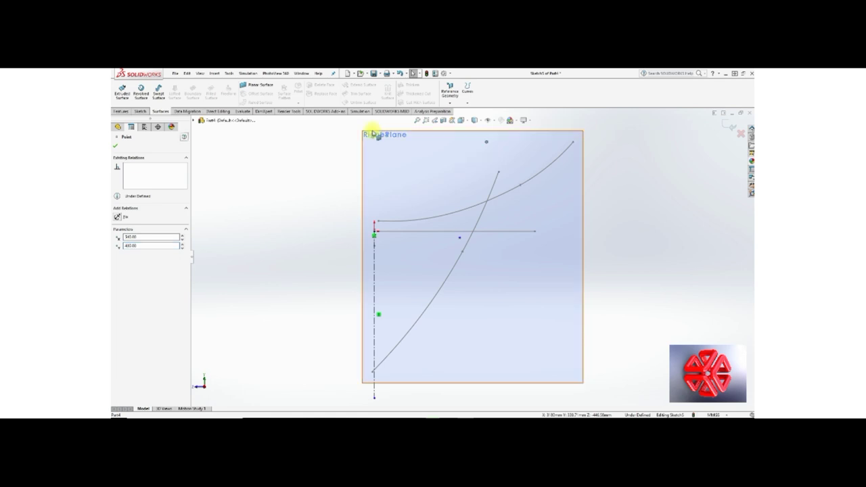
left_click(117, 147)
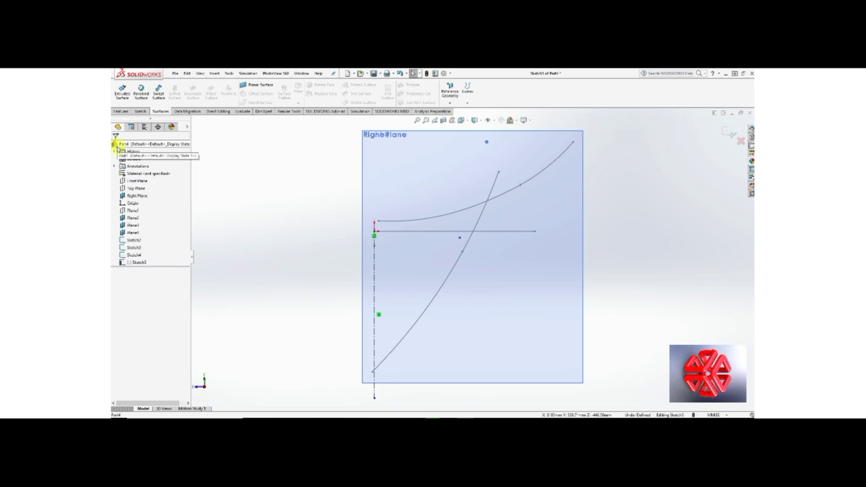
left_click(389, 231)
scroll(398, 232, "down", 2)
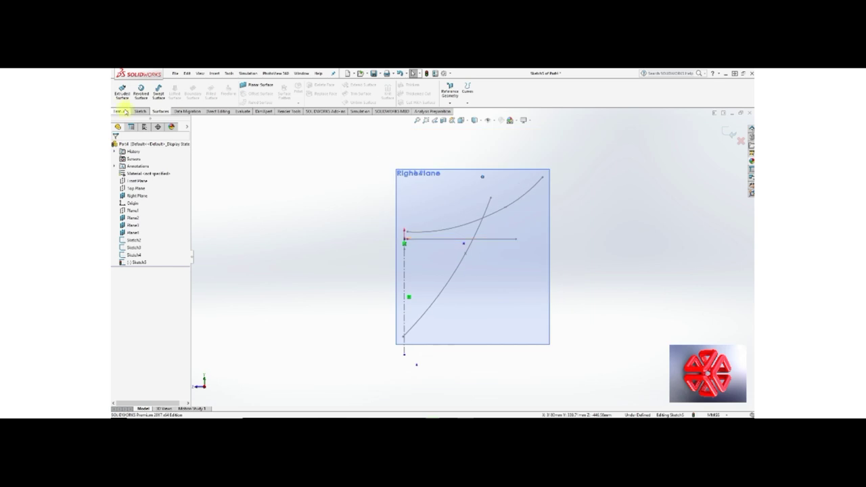
Draw a spline from the lower point through the horizontal line's point to the top point.
left_click(140, 111)
left_click(183, 86)
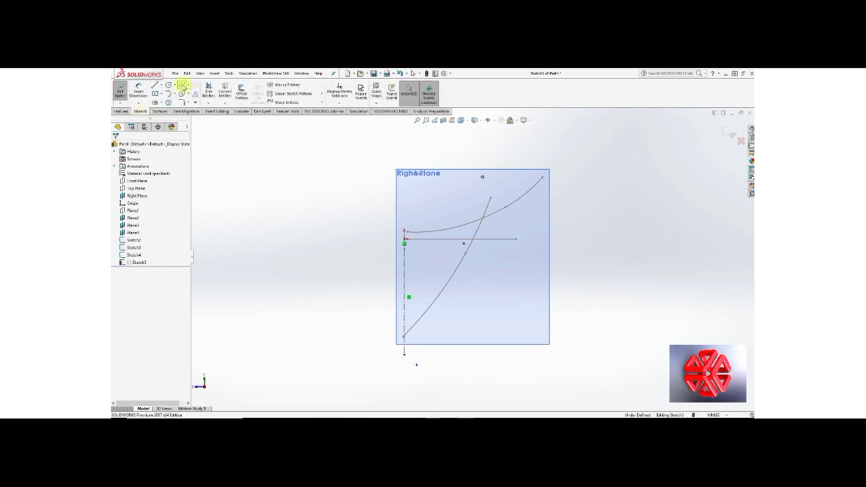
left_click(417, 364)
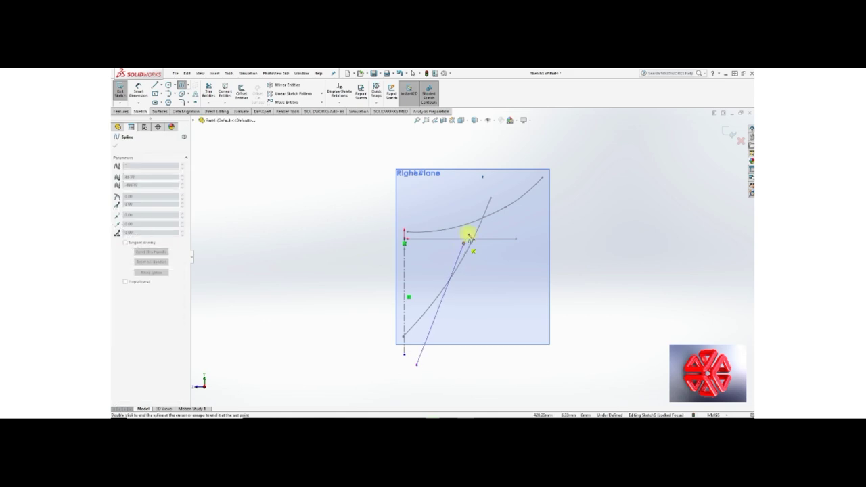
left_click(465, 241)
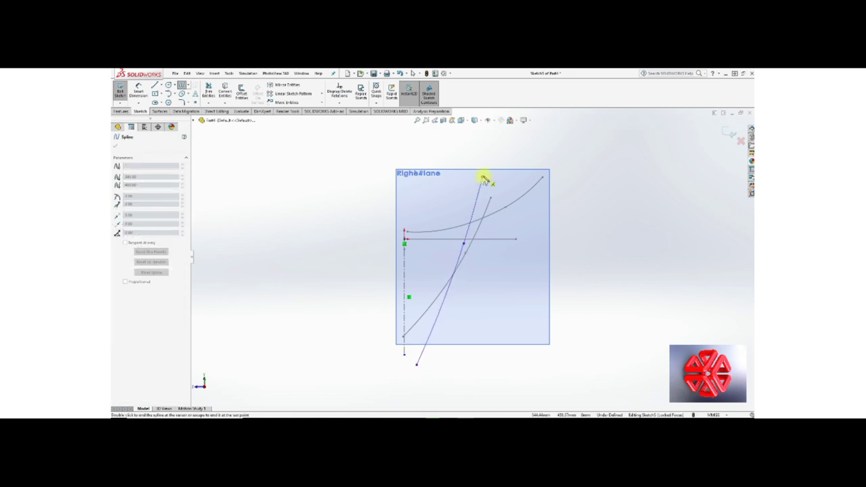
right_click(483, 178)
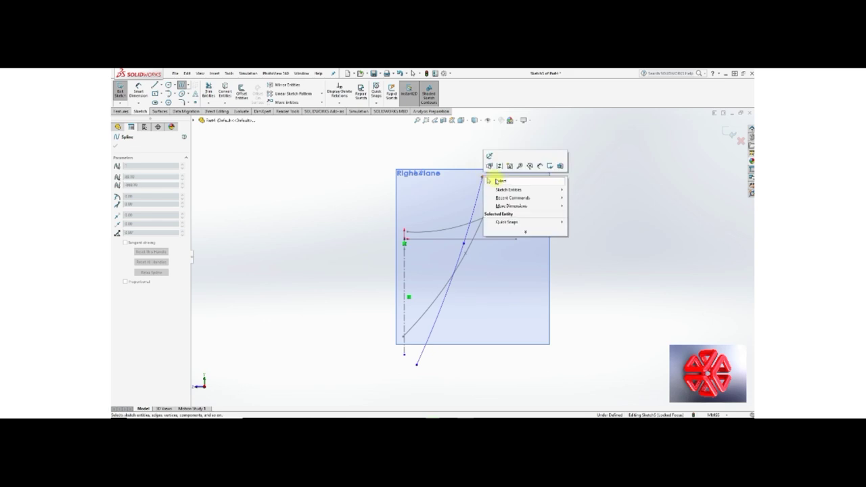
left_click(494, 178)
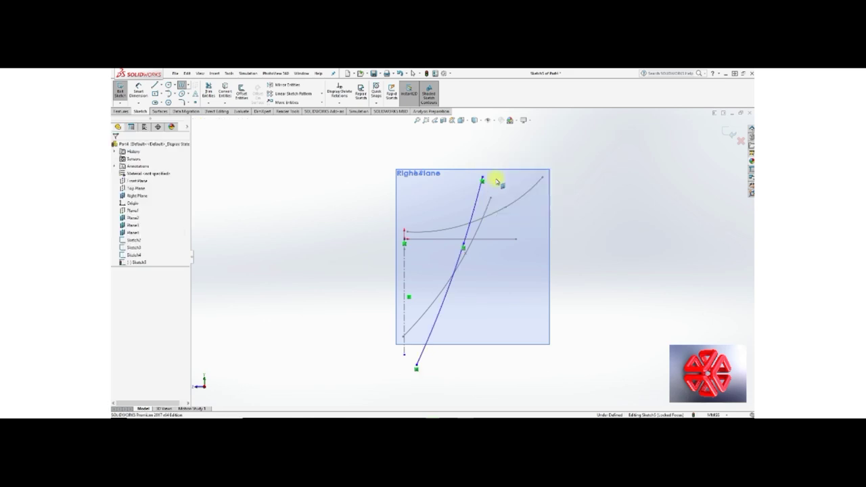
left_click(428, 239)
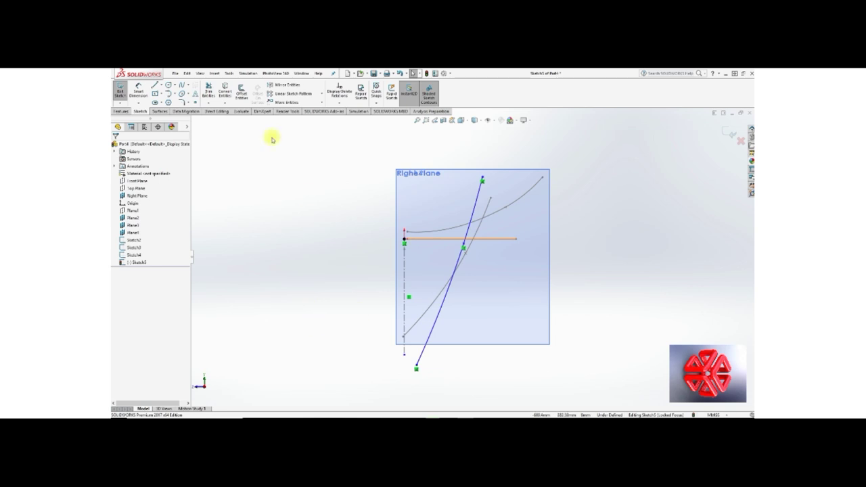
left_click(339, 104)
Fully define the sketch automatically and reposition the 410, 85.10 and 868.10 dimensions.
left_click(347, 127)
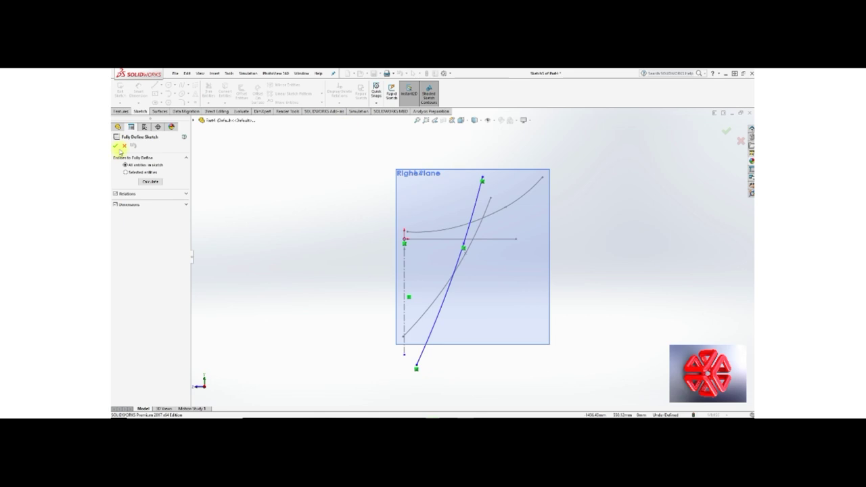
left_click(115, 145)
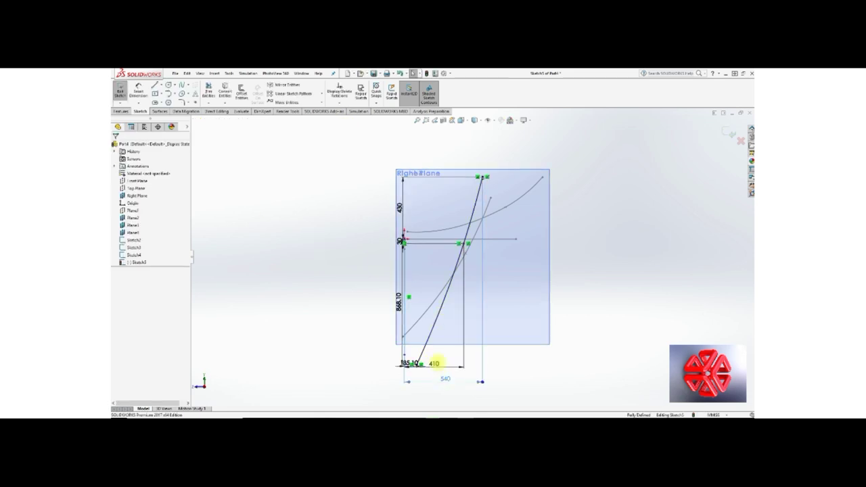
left_click_drag(437, 363, 446, 371)
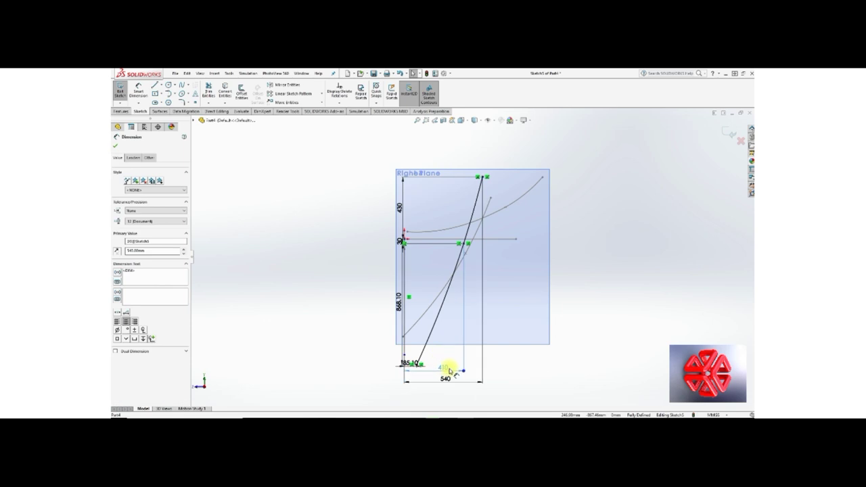
left_click(446, 370)
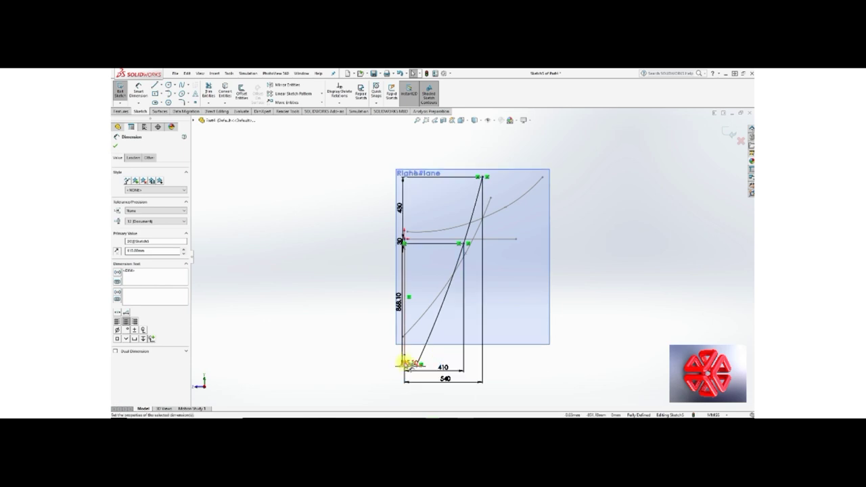
left_click_drag(399, 362, 386, 368)
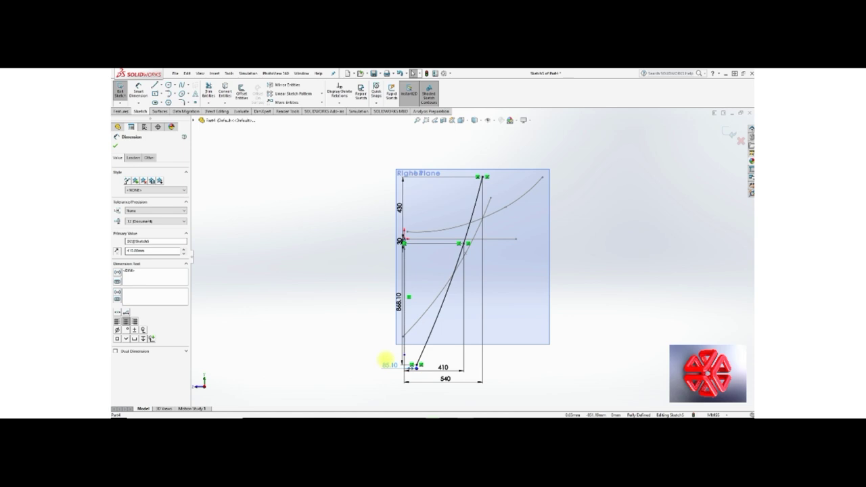
left_click(384, 360)
left_click(403, 303)
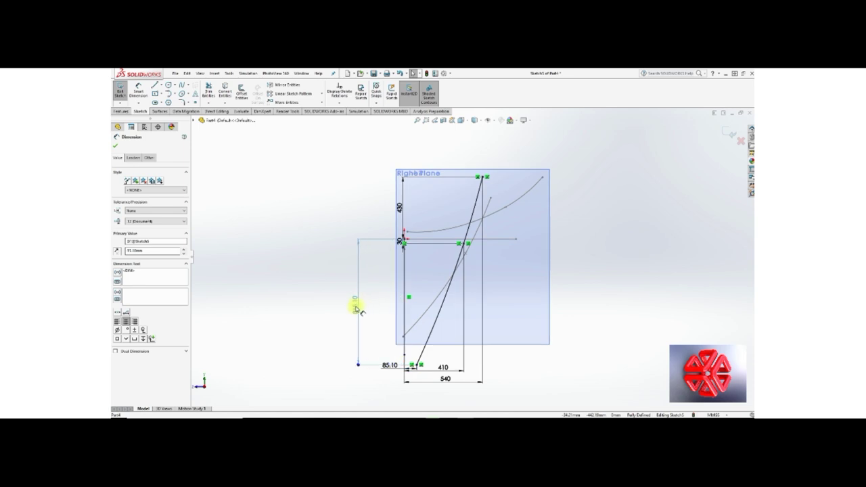
left_click(357, 308)
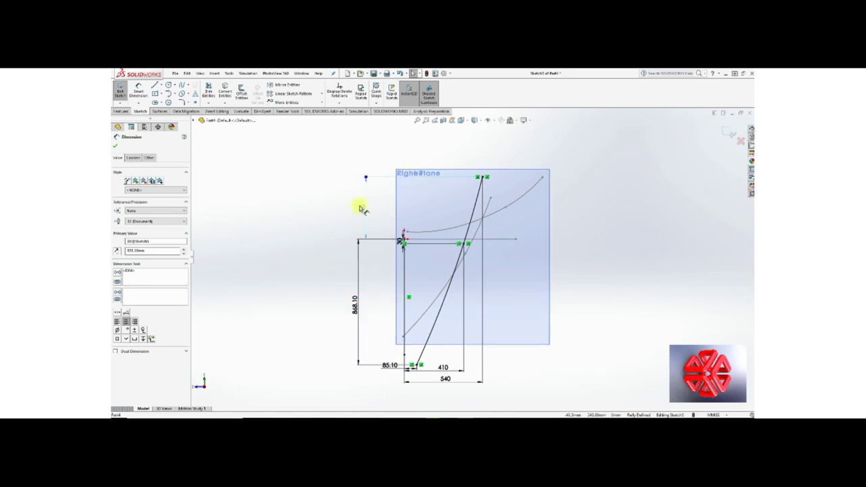
Add a 430 height dimension to the top point, move 410 and 85.10 lower, and close the sketch.
left_click(403, 242)
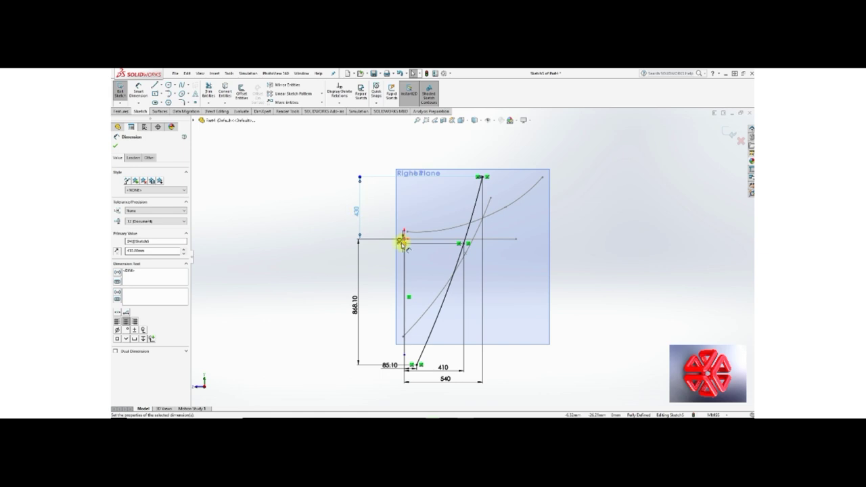
left_click(398, 242)
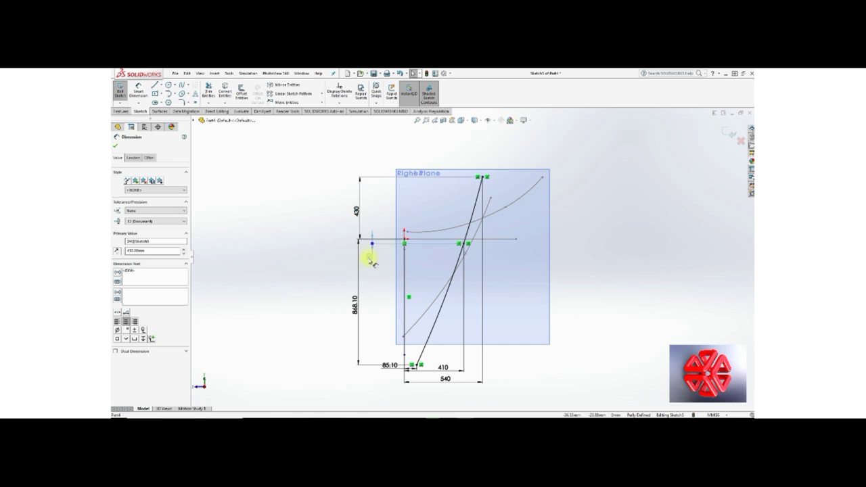
scroll(440, 367, "down", 3)
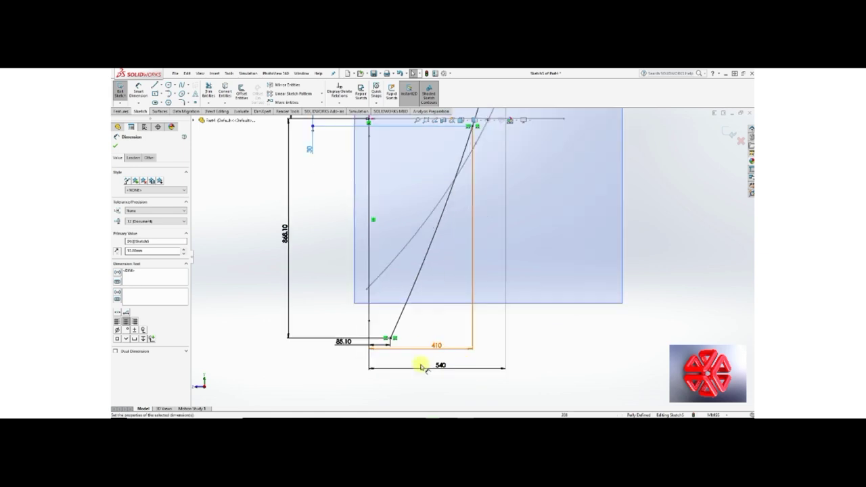
scroll(421, 366, "down", 2)
left_click(444, 369)
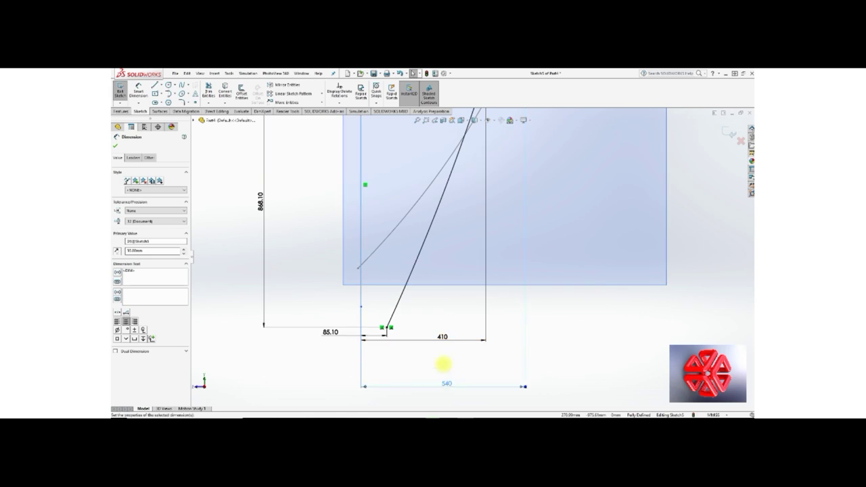
left_click_drag(443, 338, 442, 361)
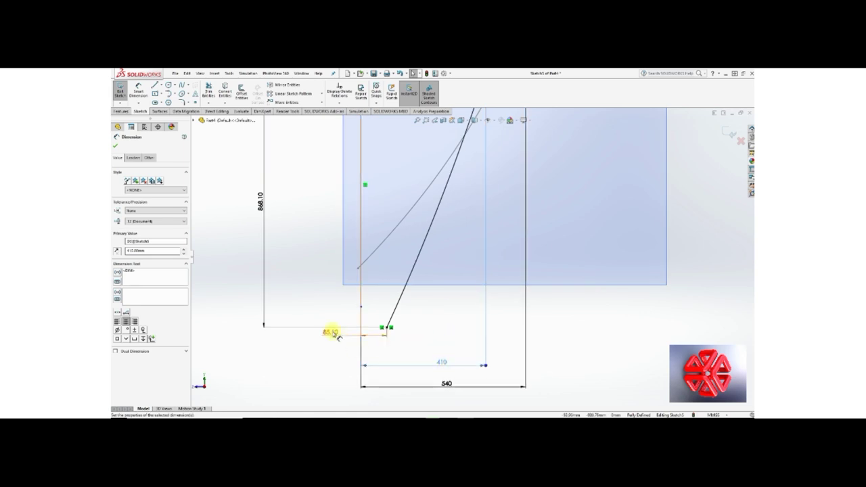
left_click_drag(334, 334, 375, 342)
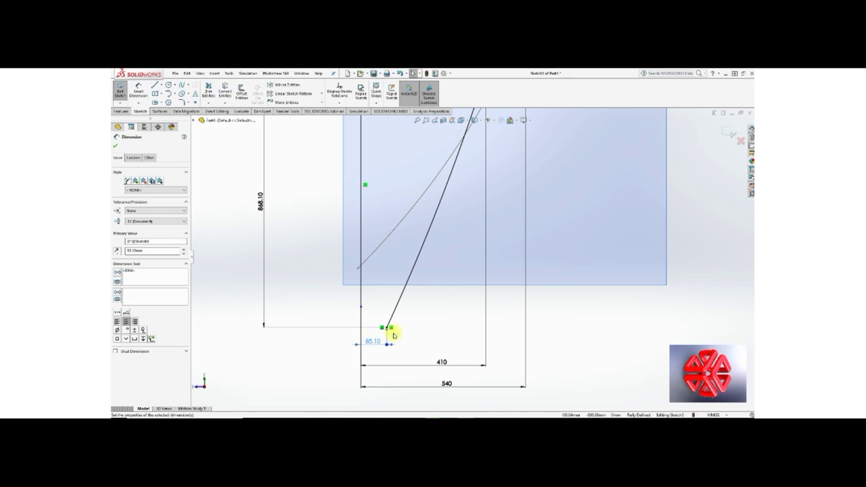
scroll(436, 319, "up", 2)
scroll(441, 314, "up", 2)
scroll(506, 257, "up", 1)
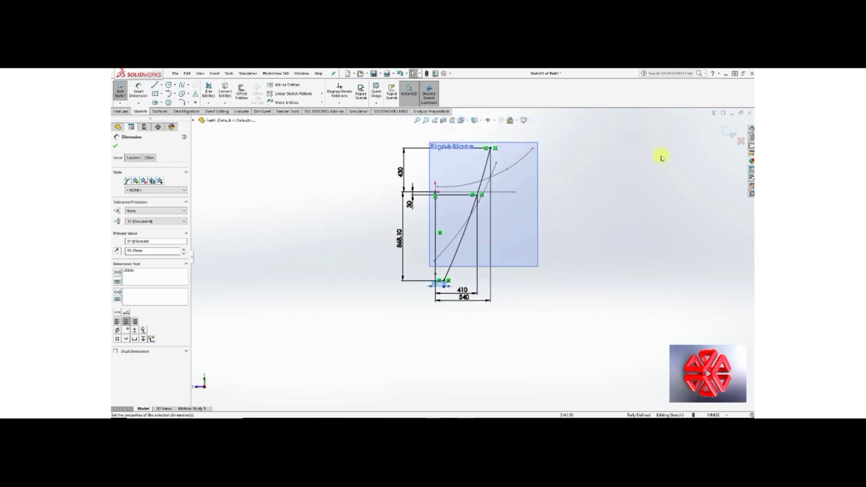
left_click(729, 134)
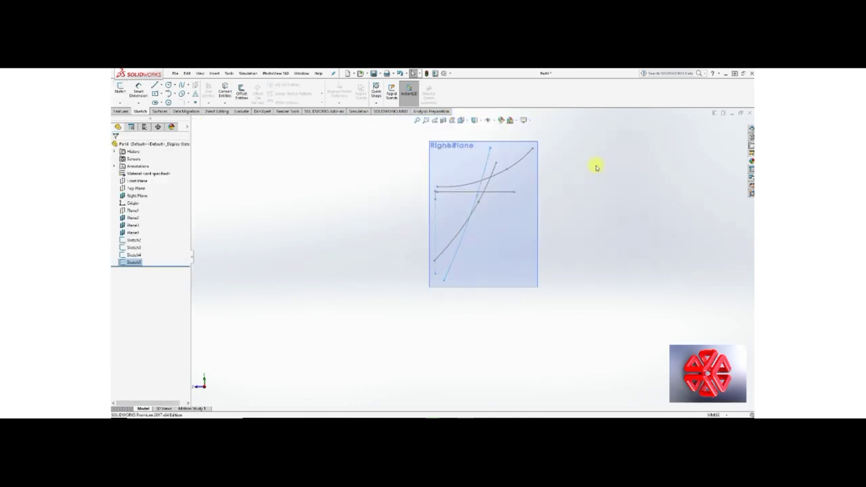
Check the profile planes' positions and orbit to view the sketches in 3D.
left_click(133, 232)
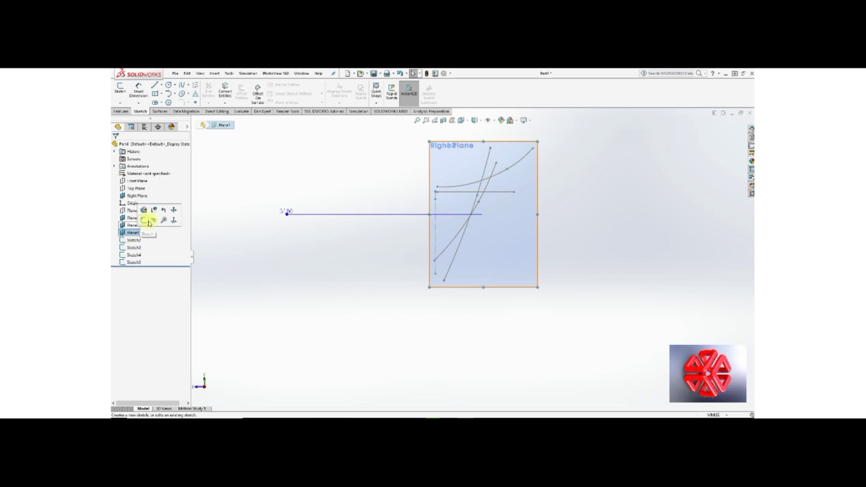
left_click(132, 223)
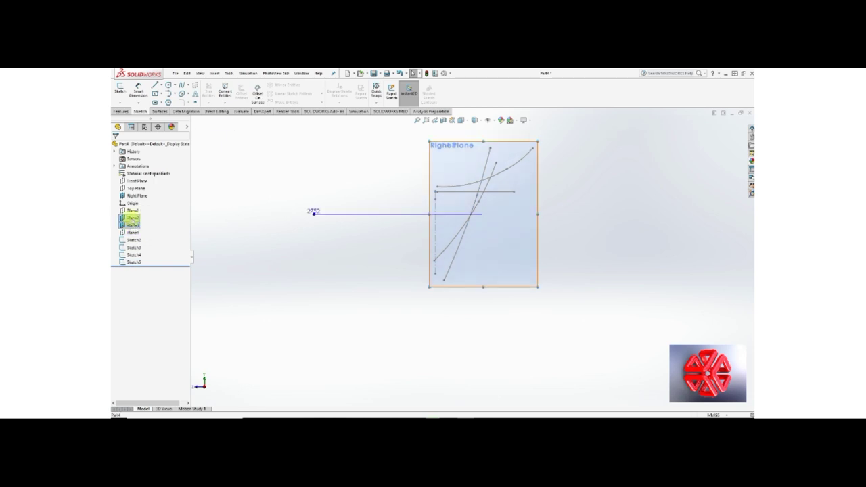
right_click(133, 220)
left_click(137, 207)
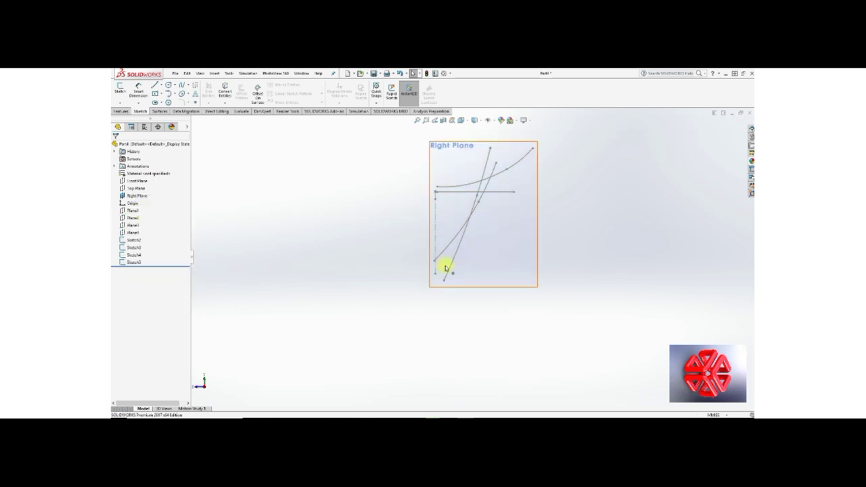
mouse_move(446, 269)
middle_mouse_down()
mouse_move(443, 288)
mouse_move(478, 287)
mouse_move(470, 271)
mouse_move(415, 264)
mouse_move(424, 255)
middle_mouse_up()
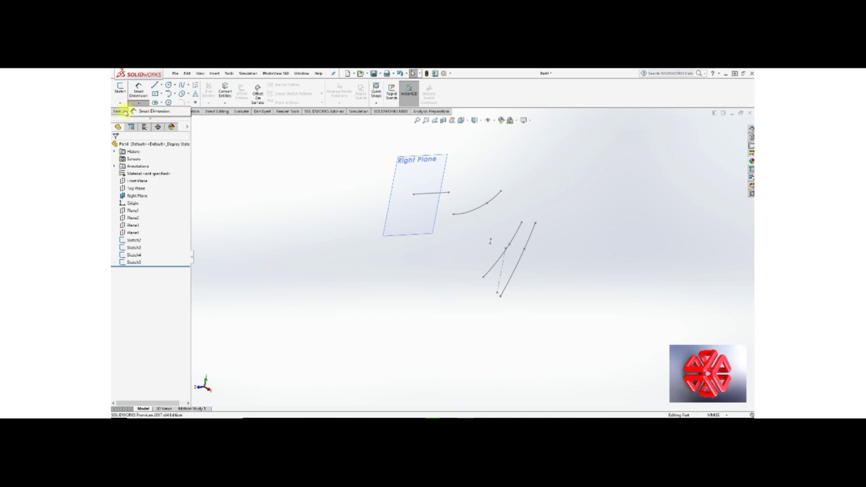
In a new 3D sketch, draw a spline from the top curve's end to the lower profile end.
left_click(122, 104)
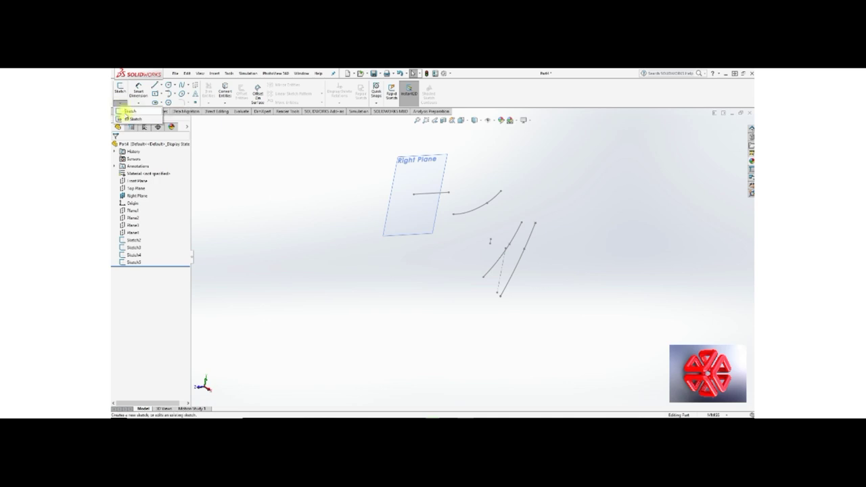
left_click(132, 119)
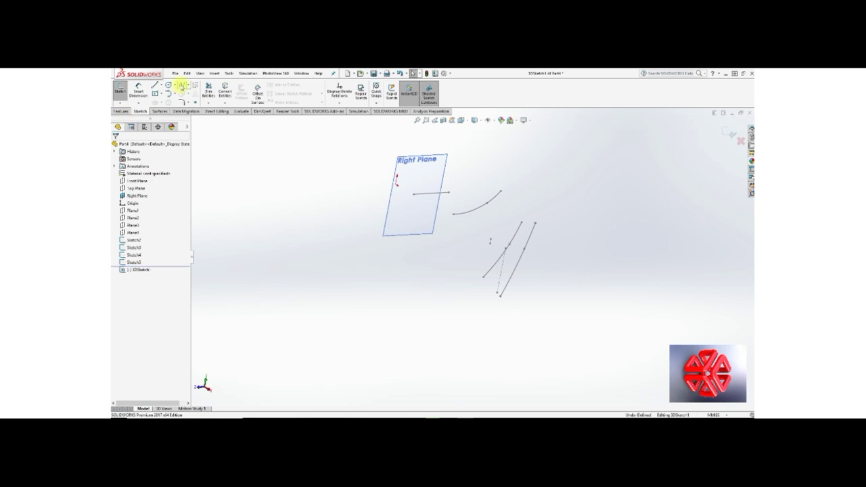
left_click(181, 85)
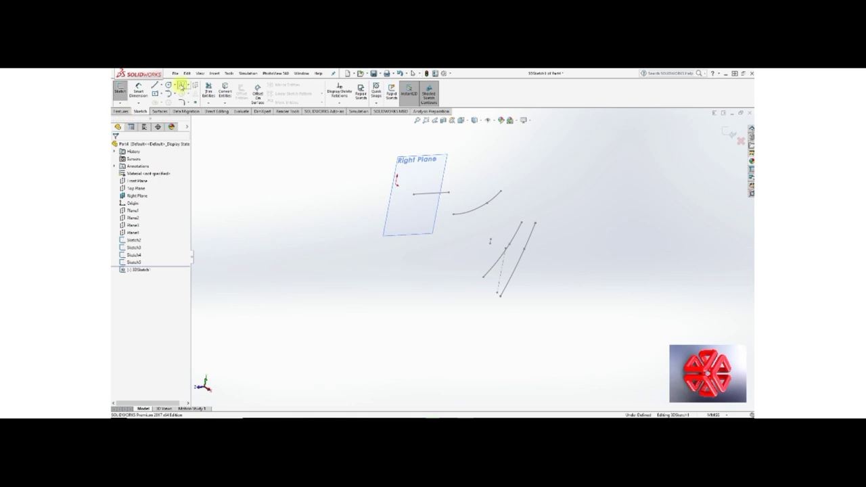
left_click(414, 195)
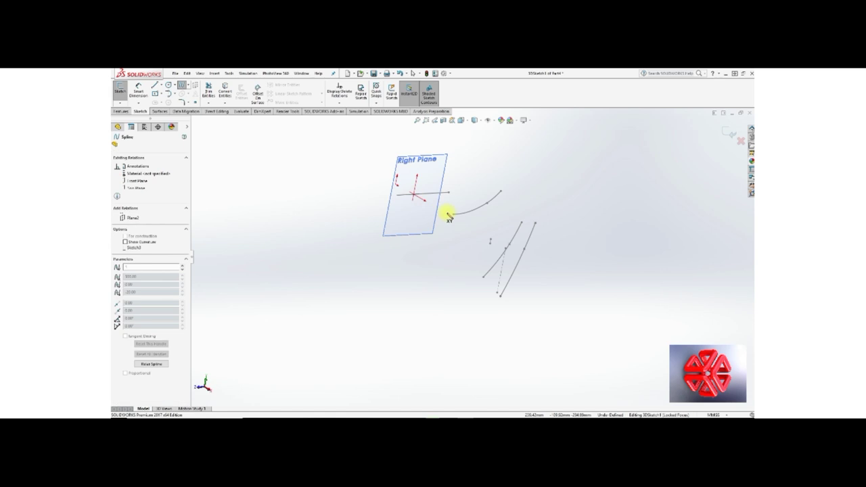
left_click(455, 214)
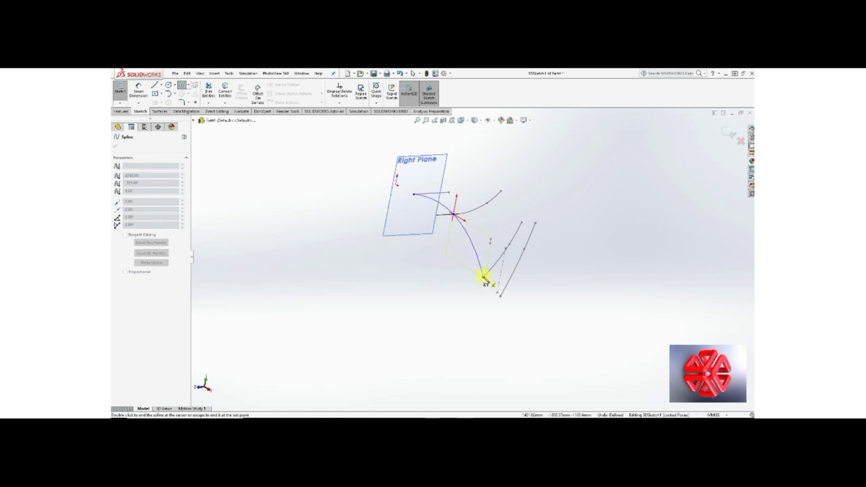
left_click(484, 277)
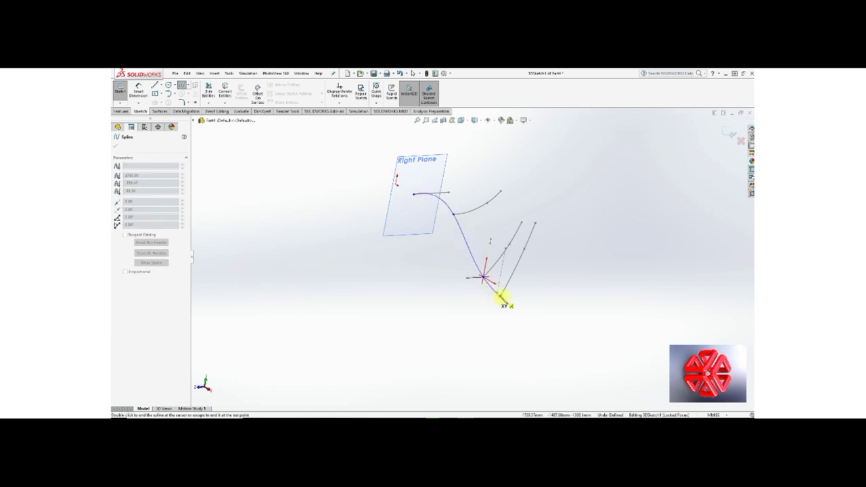
left_click(500, 296)
right_click(502, 299)
left_click(511, 301)
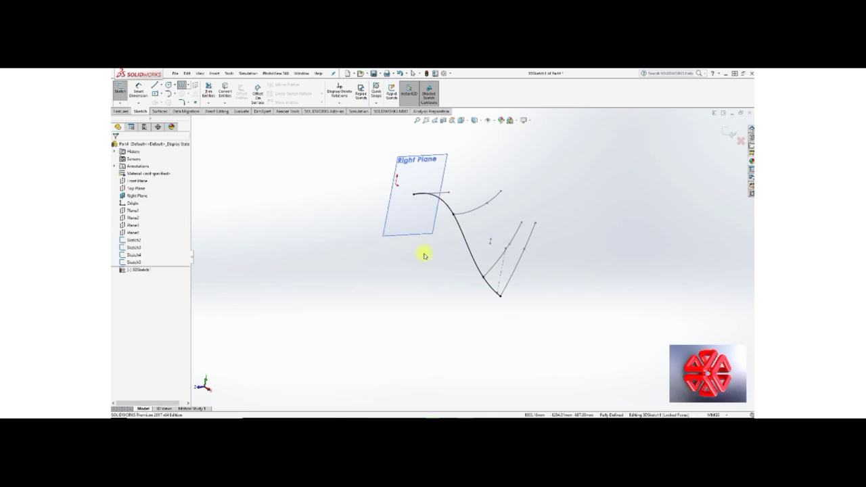
Draw a second spline joining the other profile ends, then exit the 3D sketch.
left_click(181, 87)
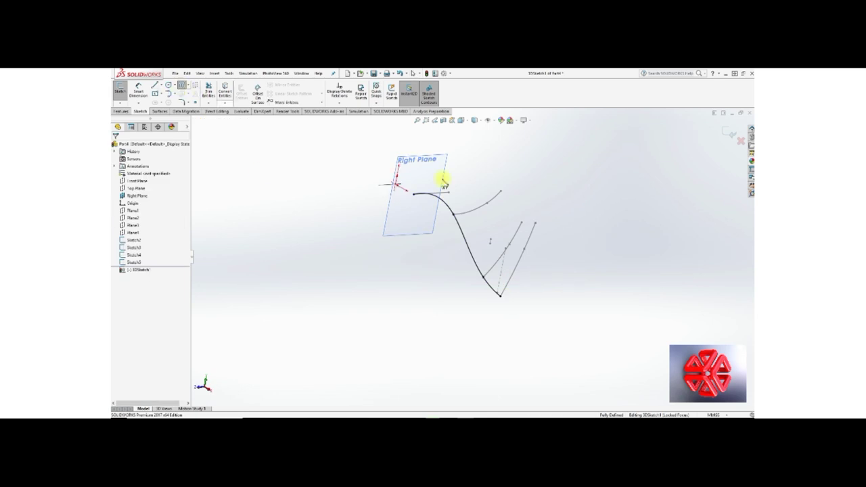
left_click(452, 195)
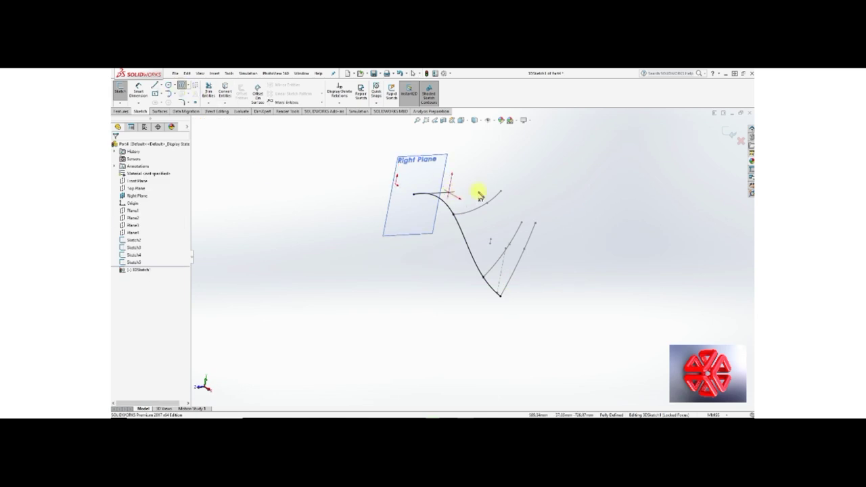
left_click(502, 194)
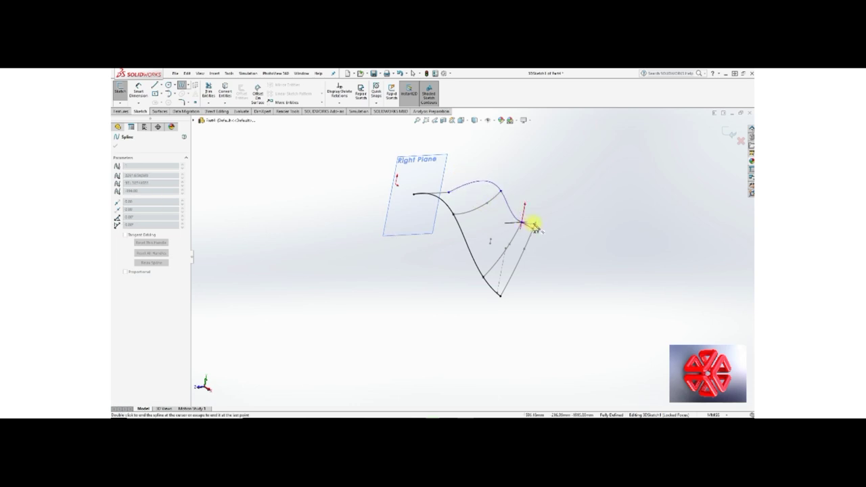
right_click(534, 224)
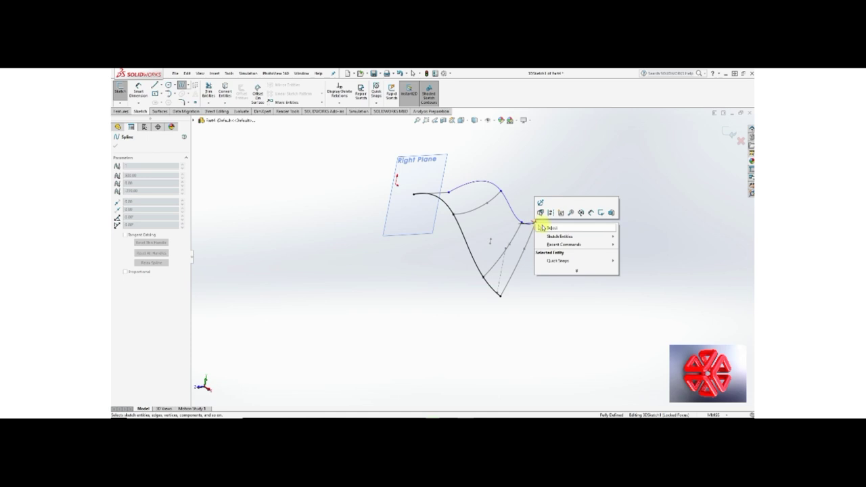
left_click(543, 228)
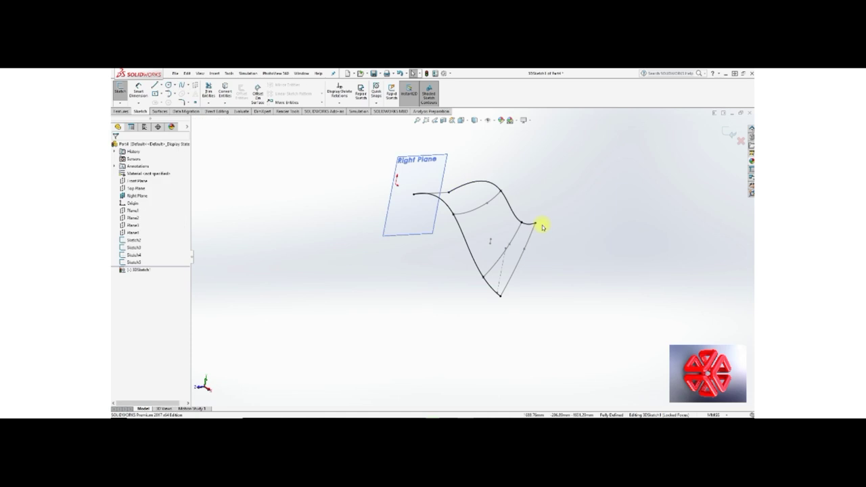
left_click(729, 133)
middle_click_drag(553, 176, 509, 248)
Start a Boundary Surface with Sketch2, Sketch3, Sketch4 and Sketch5 as Direction 1 profiles.
left_click(509, 248)
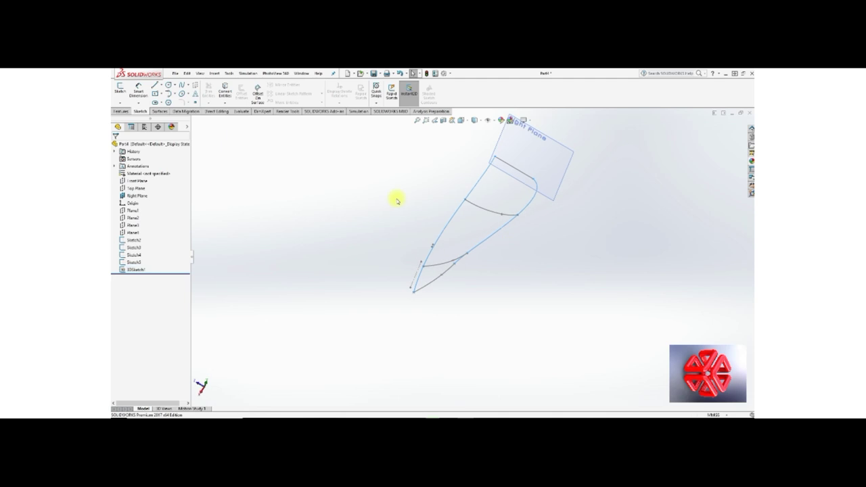
left_click(157, 112)
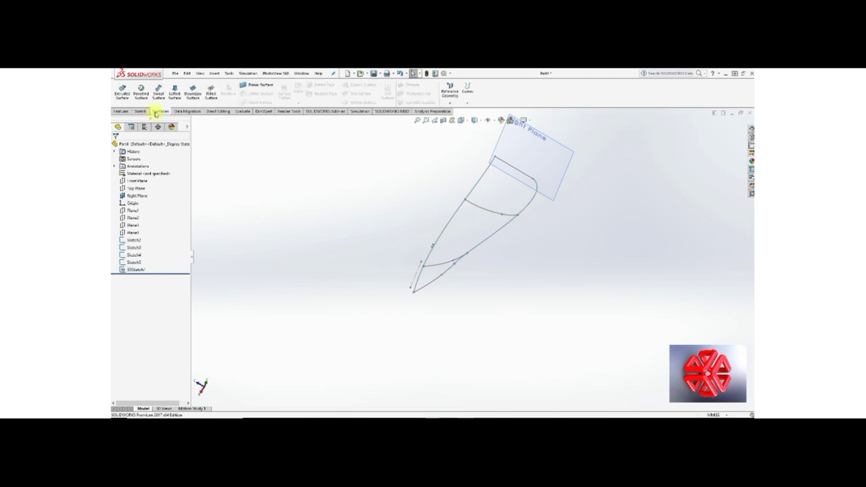
left_click(195, 94)
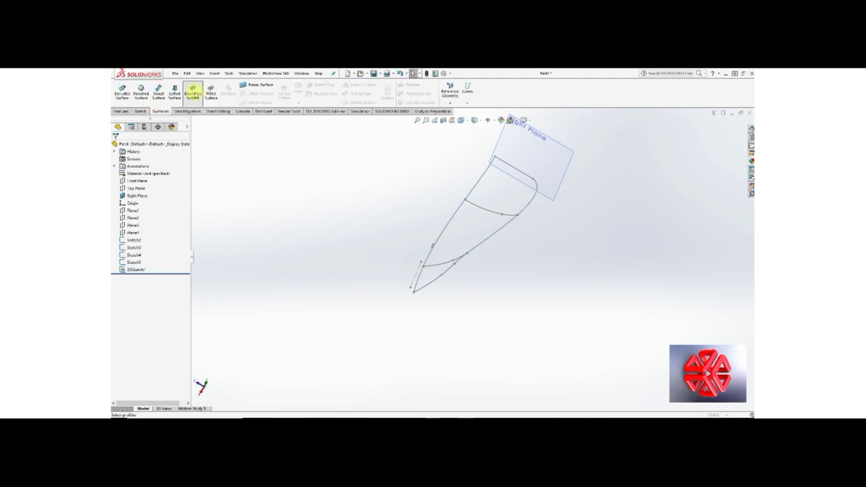
left_click(514, 170)
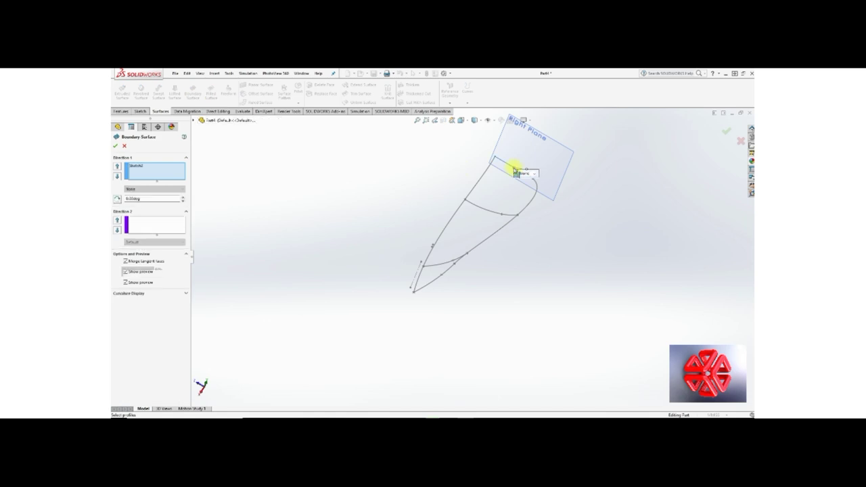
left_click(472, 206)
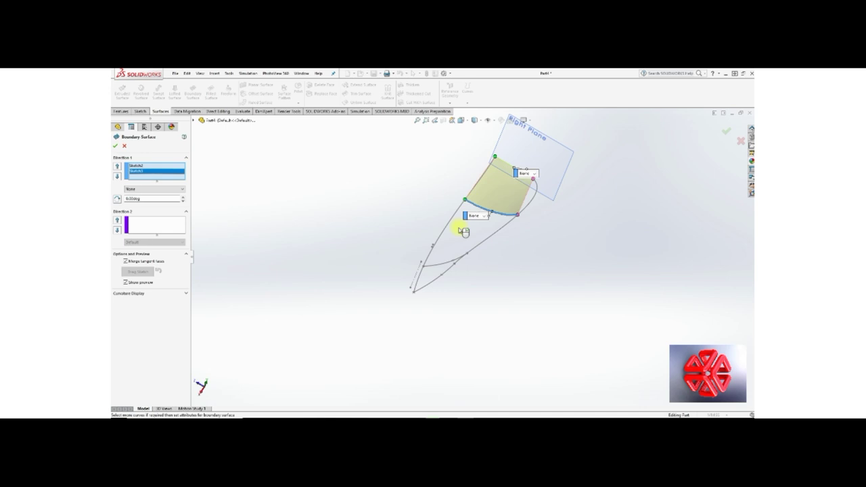
left_click(441, 264)
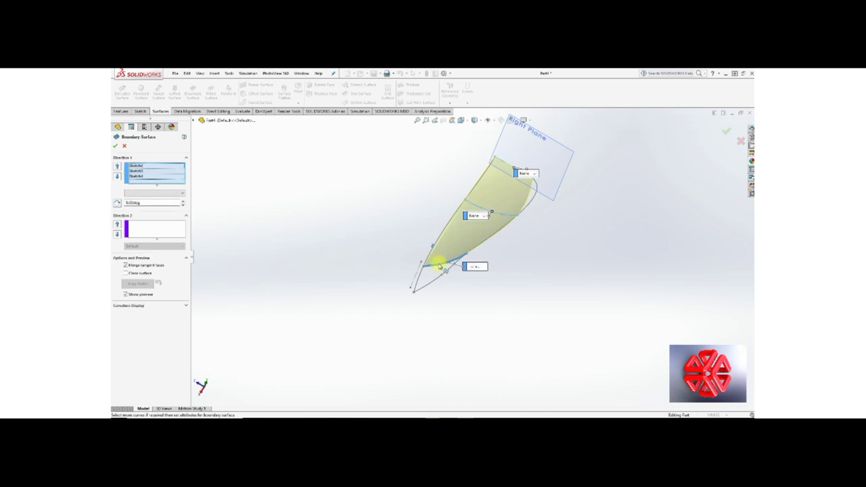
left_click(440, 283)
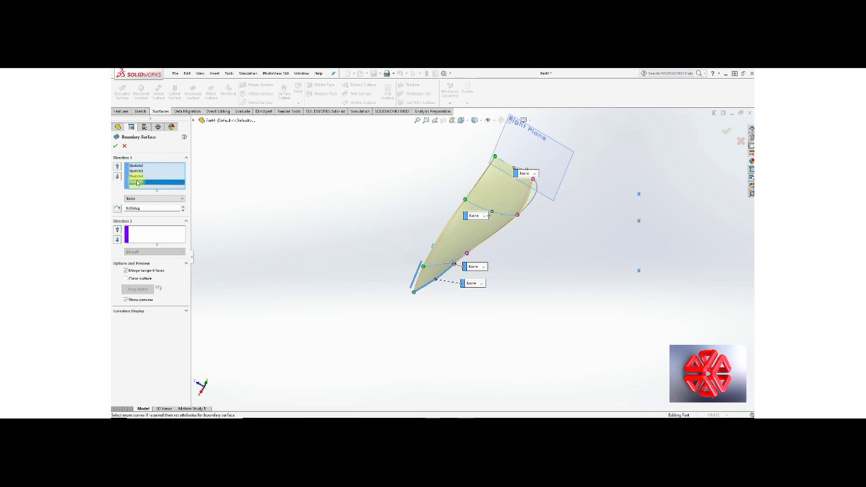
left_click(135, 165)
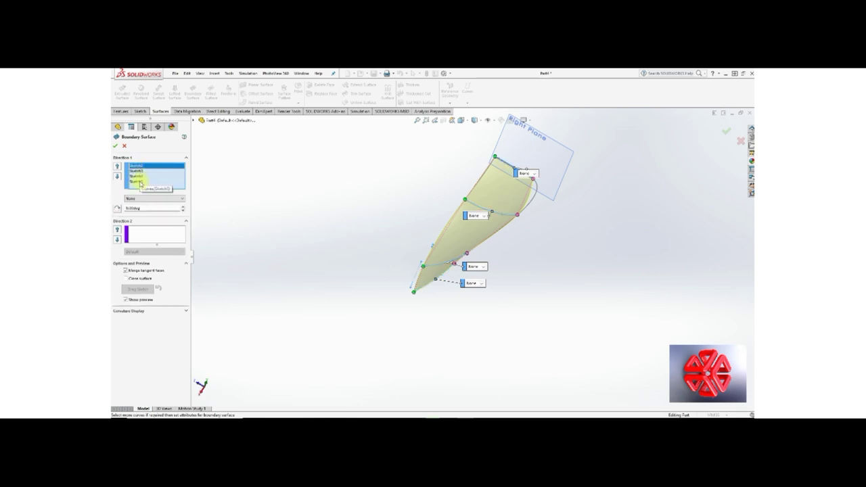
Add the two side 3D spline curves as Direction 2 guides and accept Boundary-Surface1.
left_click(142, 239)
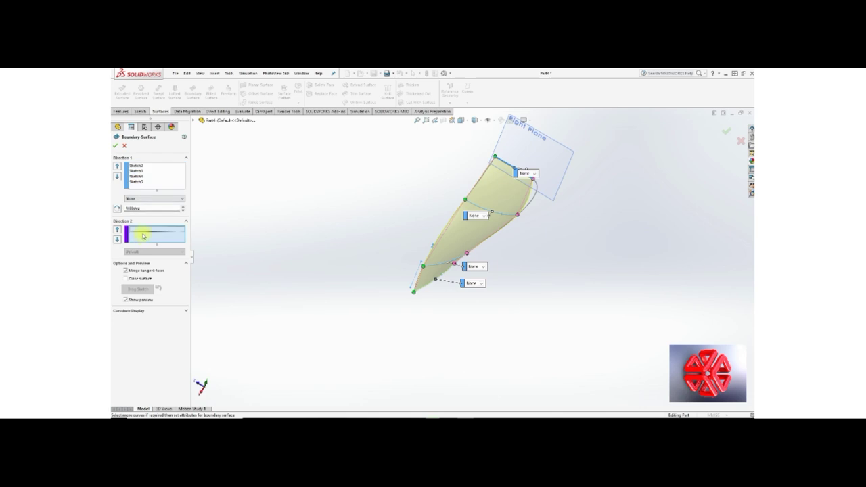
mouse_move(432, 239)
middle_mouse_down()
mouse_move(464, 226)
mouse_move(490, 234)
mouse_move(474, 270)
mouse_move(478, 259)
middle_mouse_up()
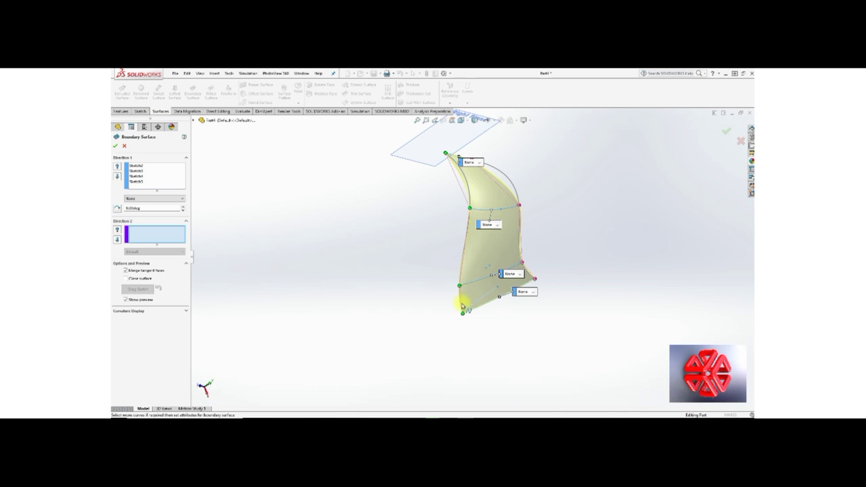
scroll(461, 288, "down", 1)
scroll(461, 291, "down", 2)
scroll(463, 292, "down", 2)
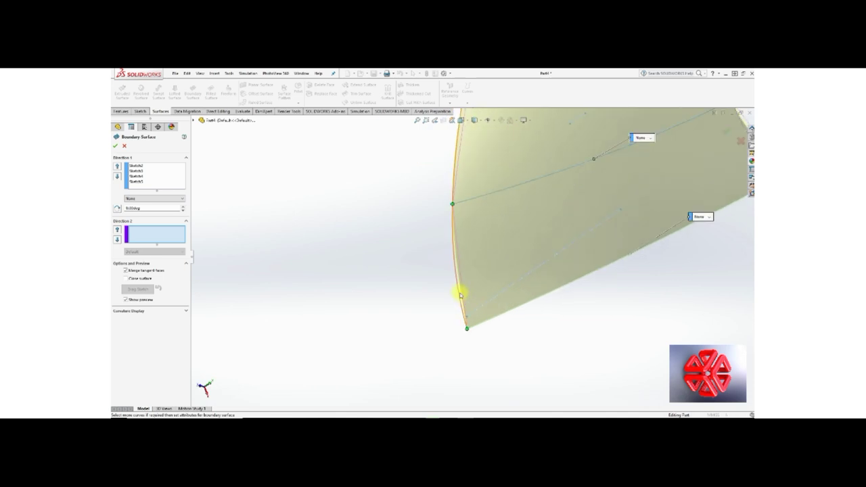
left_click(460, 295)
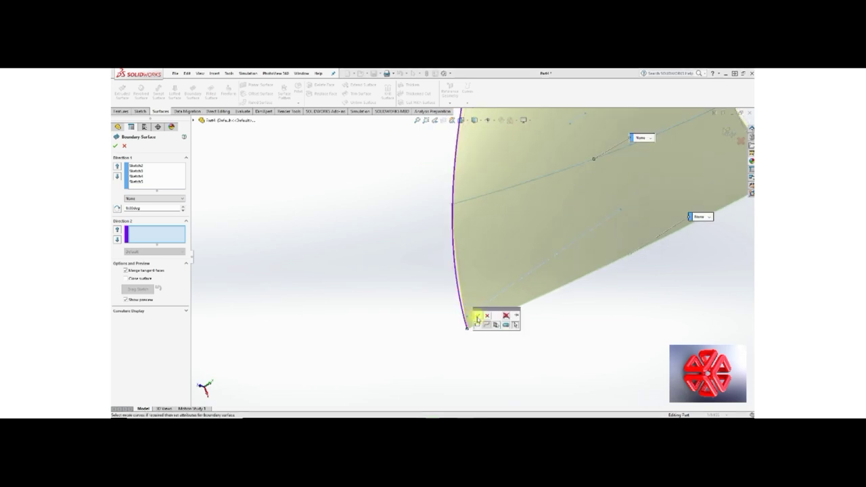
left_click(477, 317)
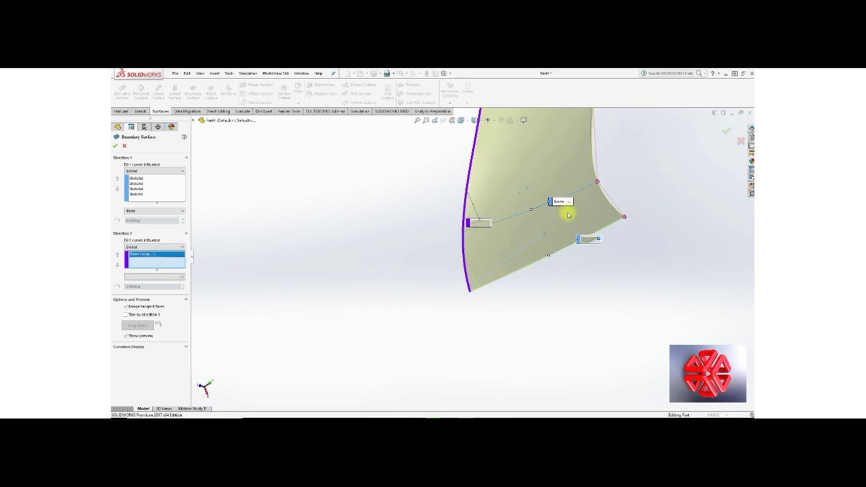
scroll(585, 139, "down", 2)
scroll(555, 153, "down", 3)
scroll(514, 179, "down", 1)
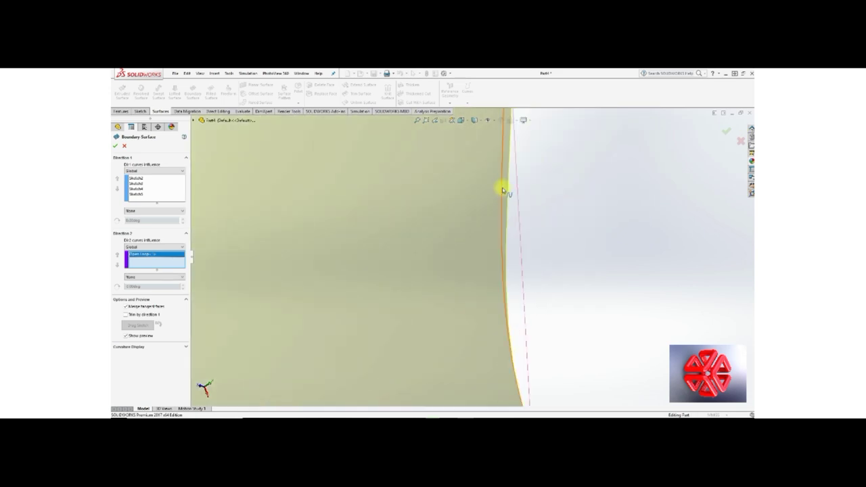
left_click(502, 189)
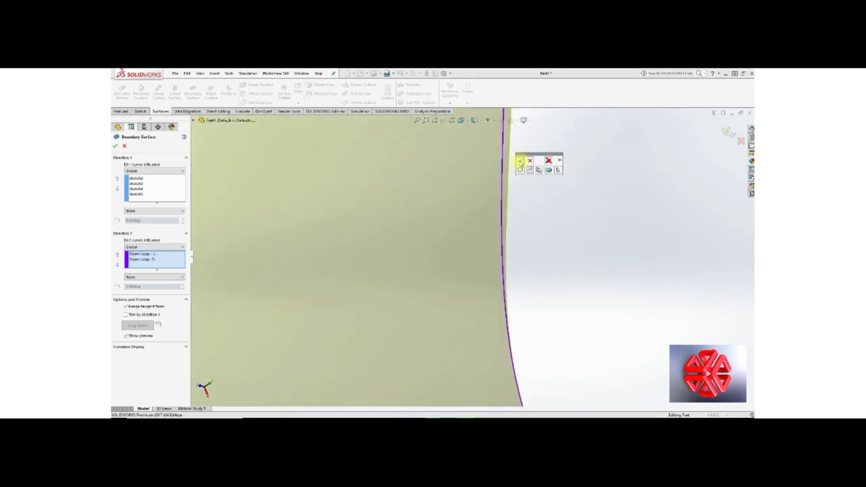
left_click(520, 161)
scroll(518, 178, "up", 2)
scroll(518, 178, "up", 1)
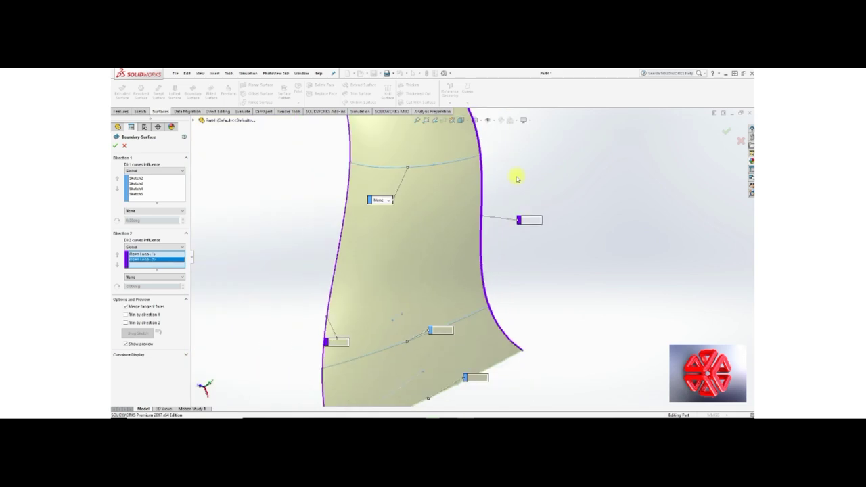
scroll(517, 179, "up", 1)
scroll(517, 178, "up", 2)
scroll(518, 177, "up", 1)
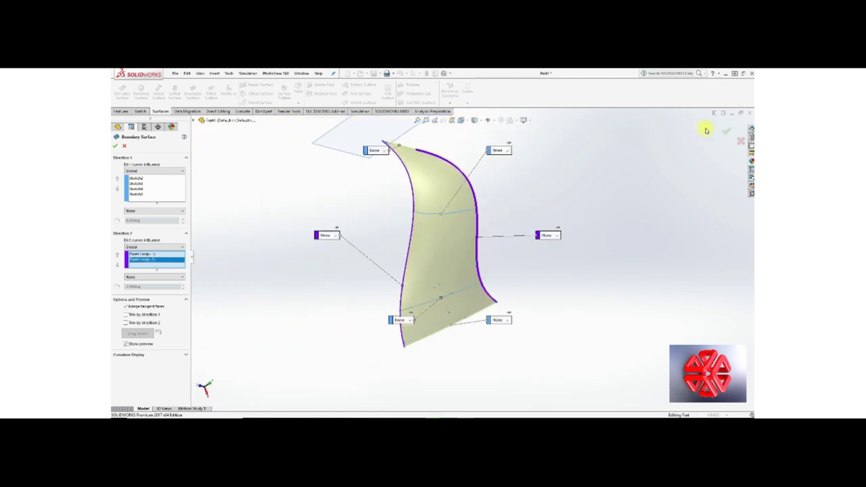
left_click(728, 133)
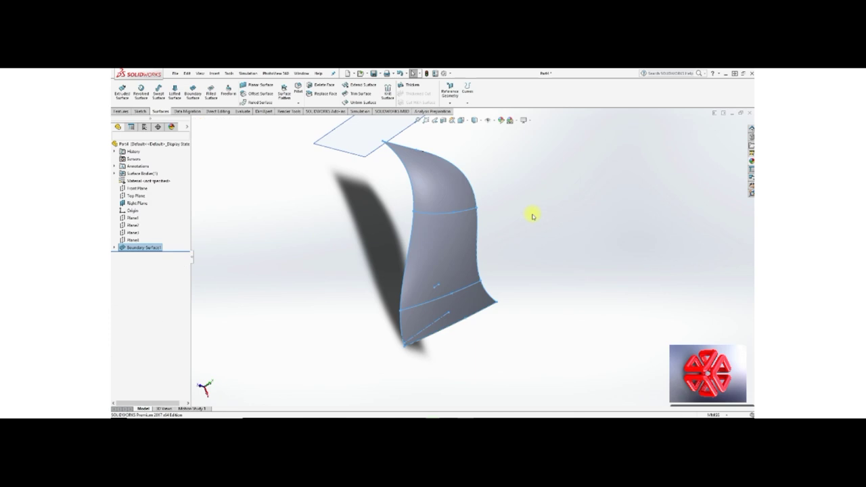
In isometric view, thicken Boundary-Surface1 by 15 mm to create Thicken1.
mouse_move(518, 218)
middle_mouse_down()
mouse_move(505, 158)
mouse_move(516, 131)
mouse_move(555, 147)
mouse_move(561, 216)
mouse_move(505, 199)
mouse_move(497, 169)
mouse_move(506, 182)
middle_mouse_up()
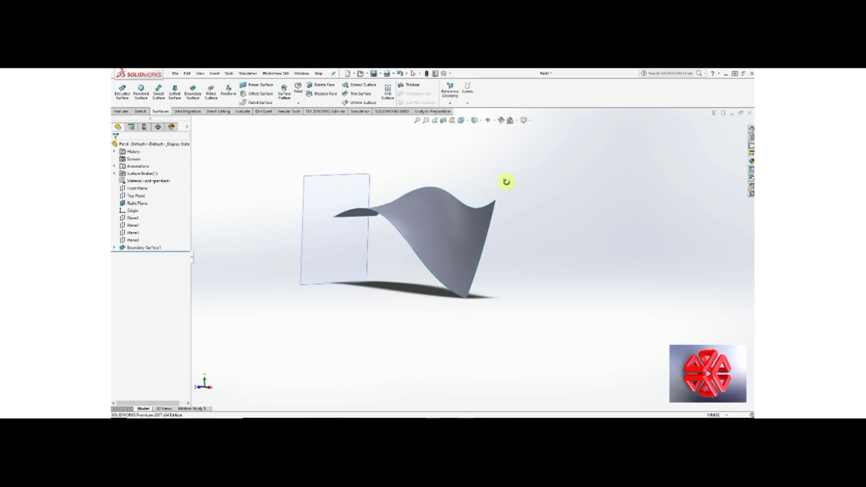
key("space")
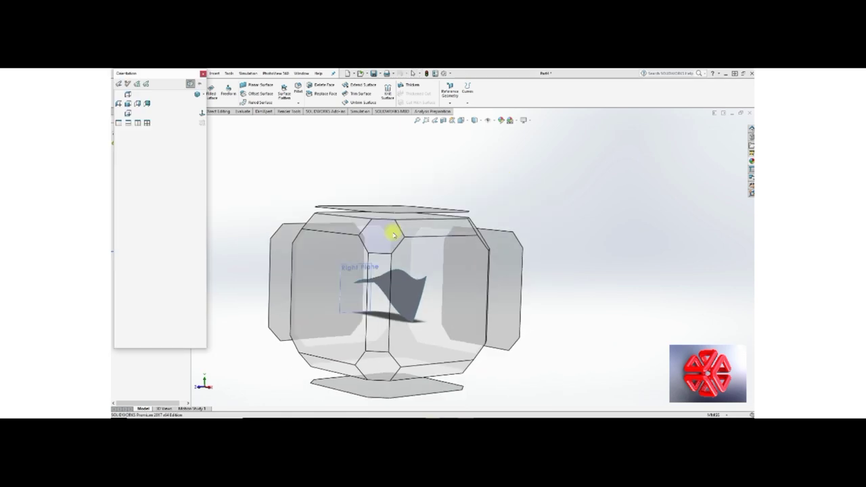
left_click(393, 235)
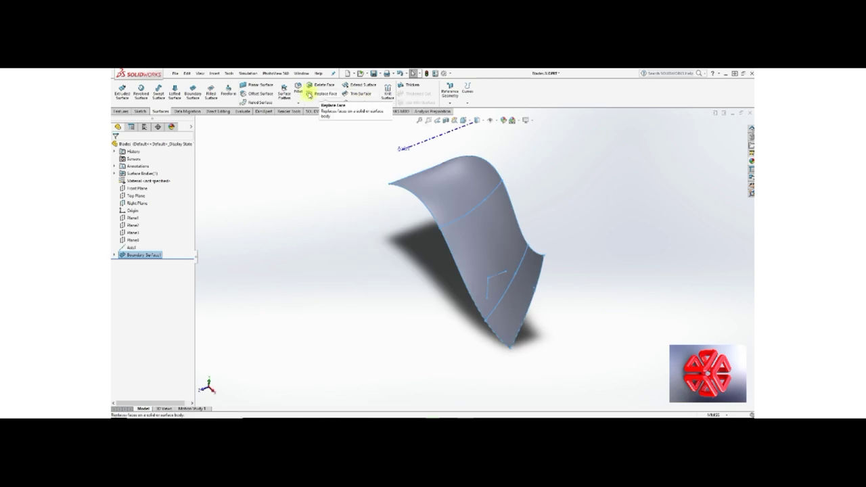
left_click(411, 87)
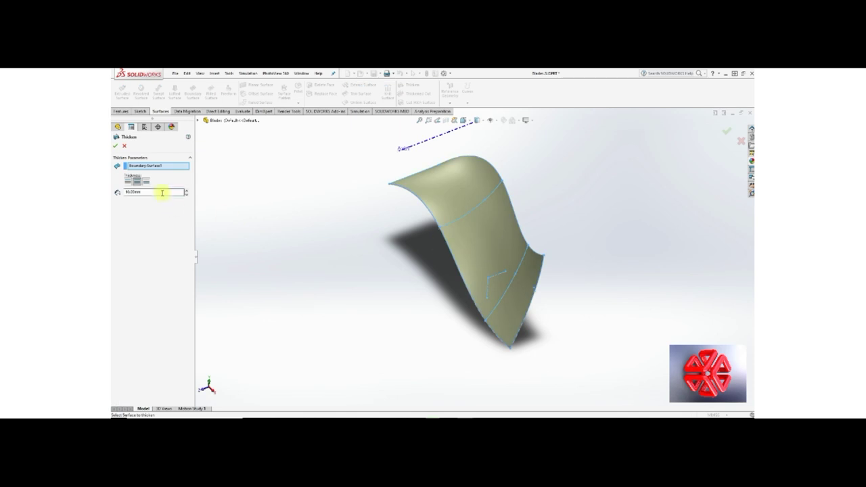
double_click(163, 193)
type("15")
key("Return")
left_click(115, 146)
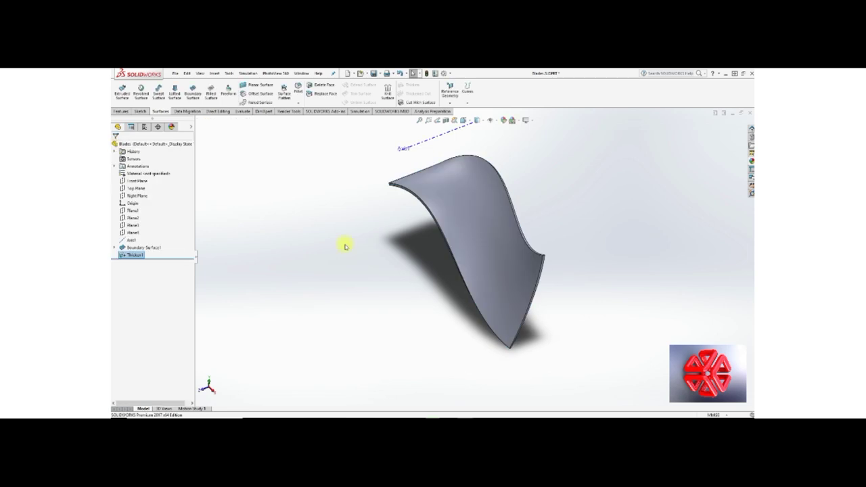
mouse_move(399, 289)
middle_mouse_down()
mouse_move(441, 292)
mouse_move(438, 300)
middle_mouse_up()
key("Escape")
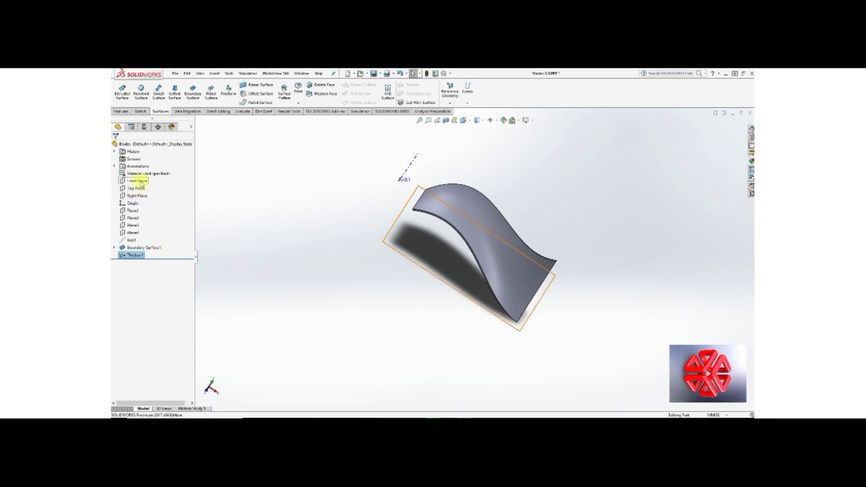
On the Front Plane, sketch a circle centred at the origin reaching just past the blade tip.
left_click(137, 181)
left_click(174, 170)
right_click(138, 183)
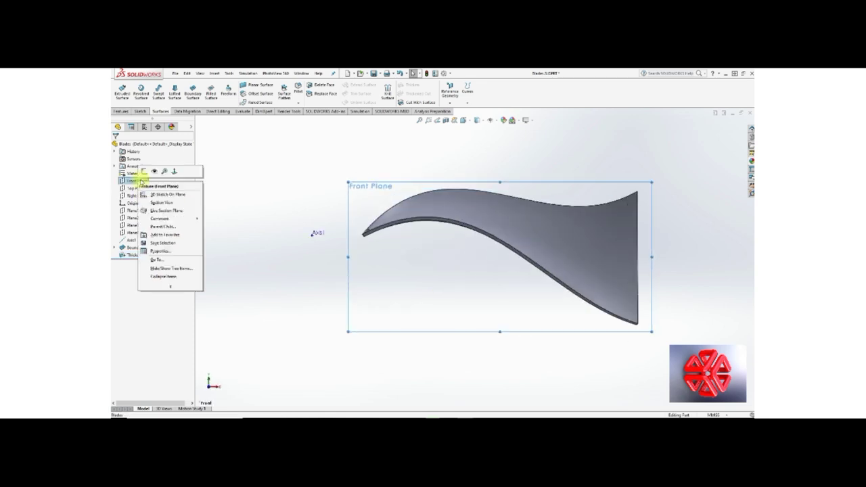
left_click(147, 171)
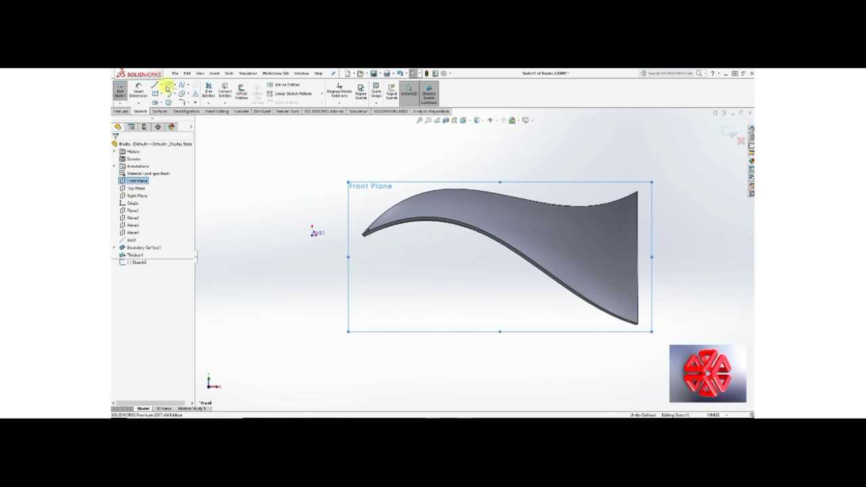
left_click(169, 86)
left_click(315, 233)
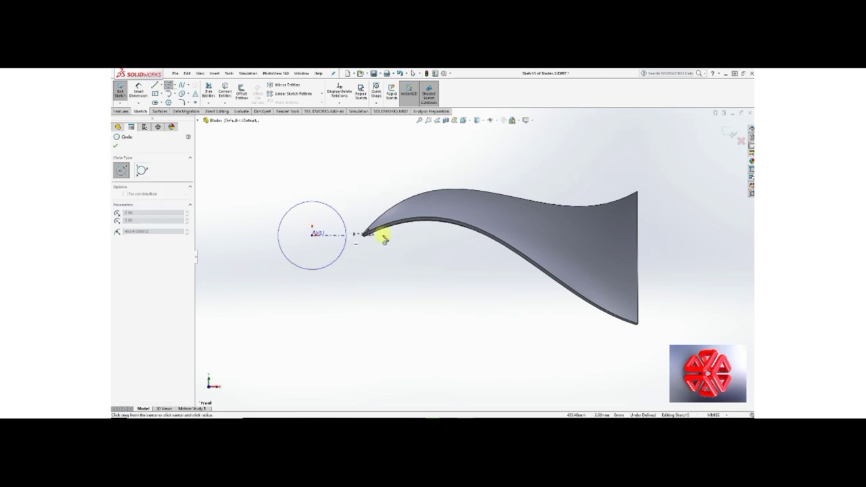
scroll(628, 250, "down", 3)
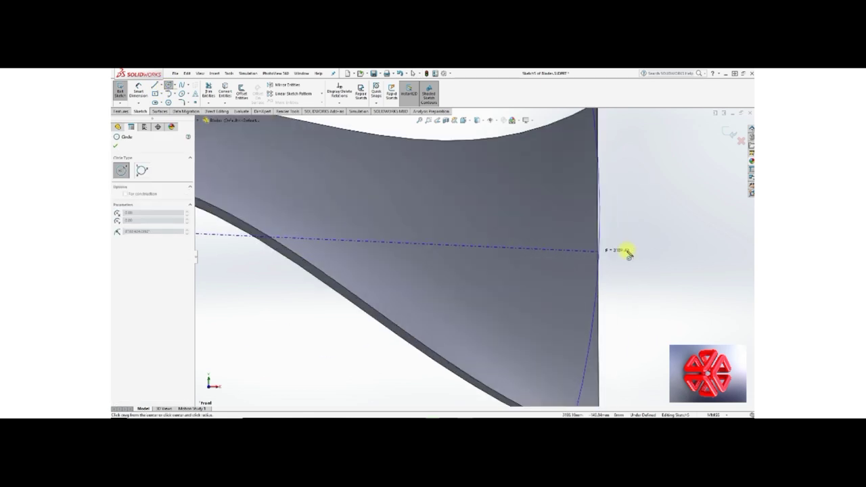
left_click(633, 254)
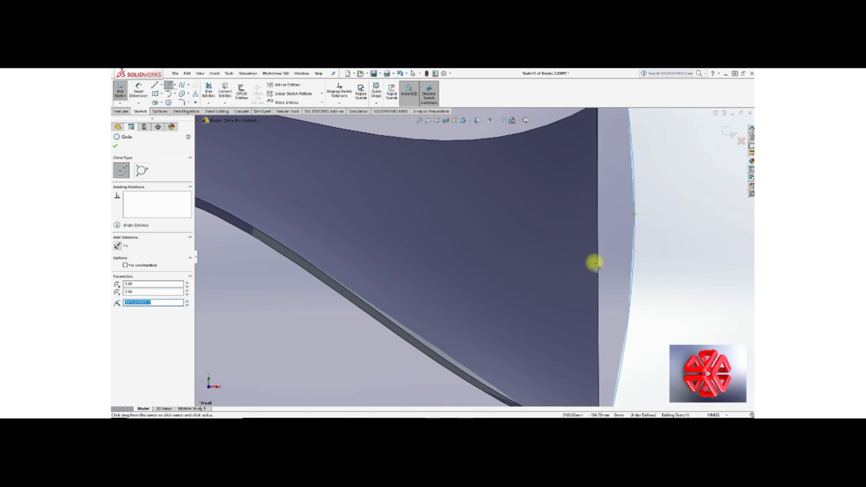
right_click(609, 252)
left_click(630, 252)
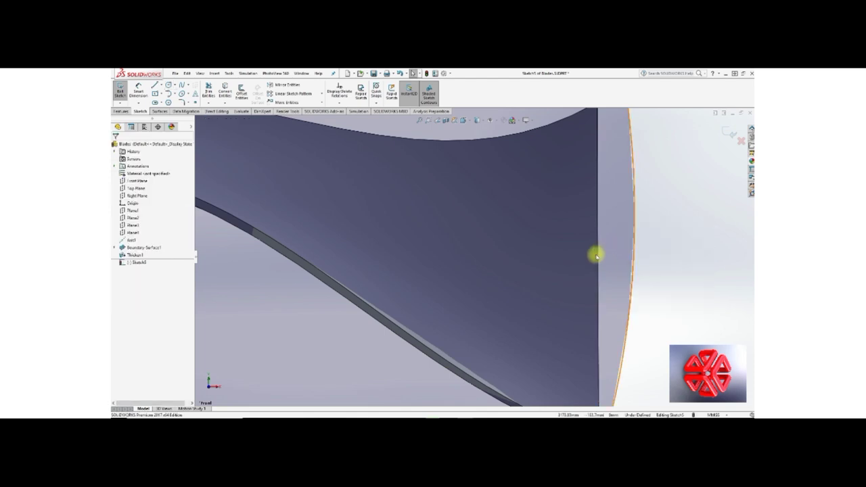
Make the circle tangent to the blade's outer edge.
left_click(598, 252)
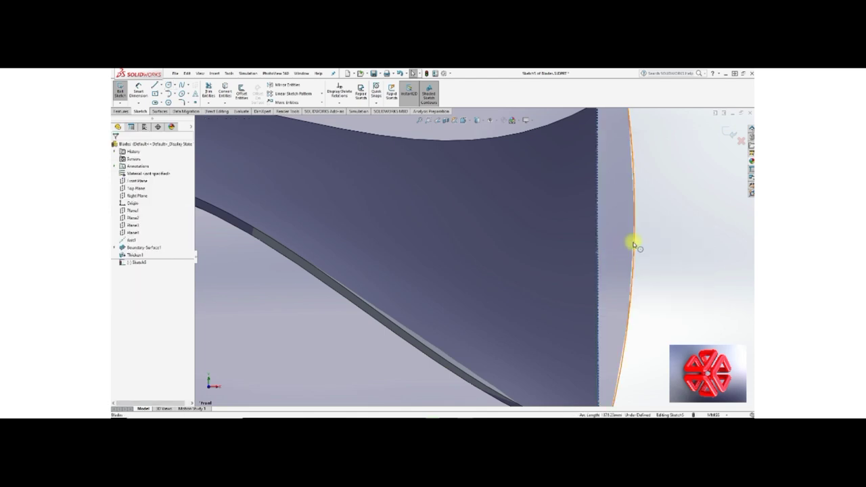
left_click(634, 237, "ctrl")
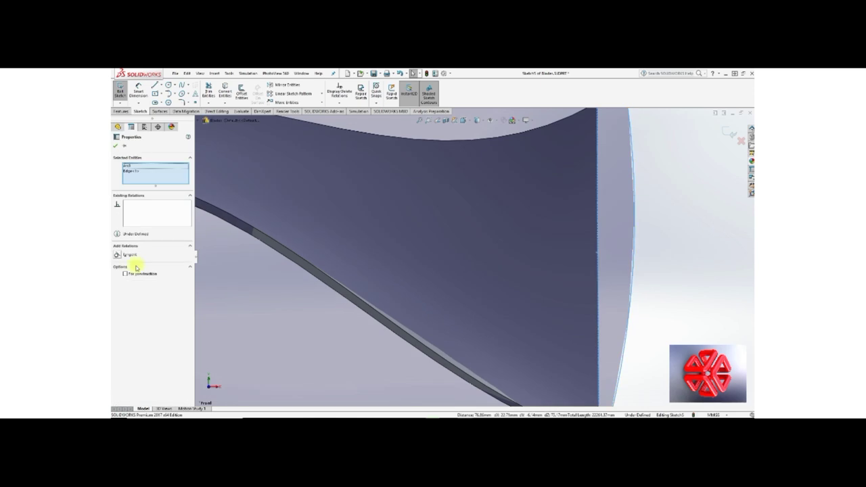
left_click(121, 257)
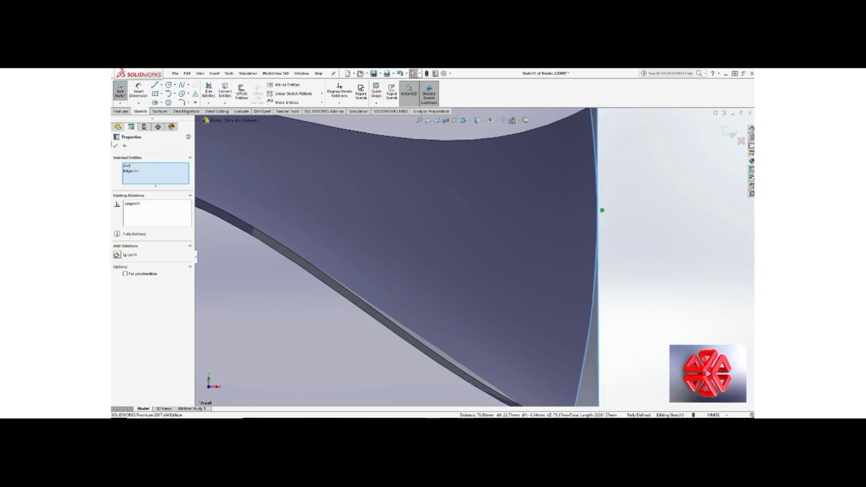
left_click(116, 146)
scroll(378, 220, "up", 5)
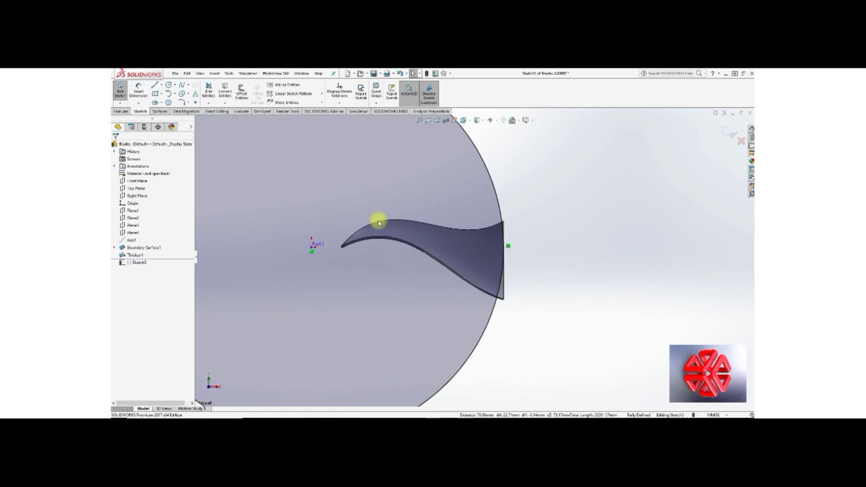
Set up a Through All Cut-Extrude from the circle sketch, viewed from the front.
left_click(124, 111)
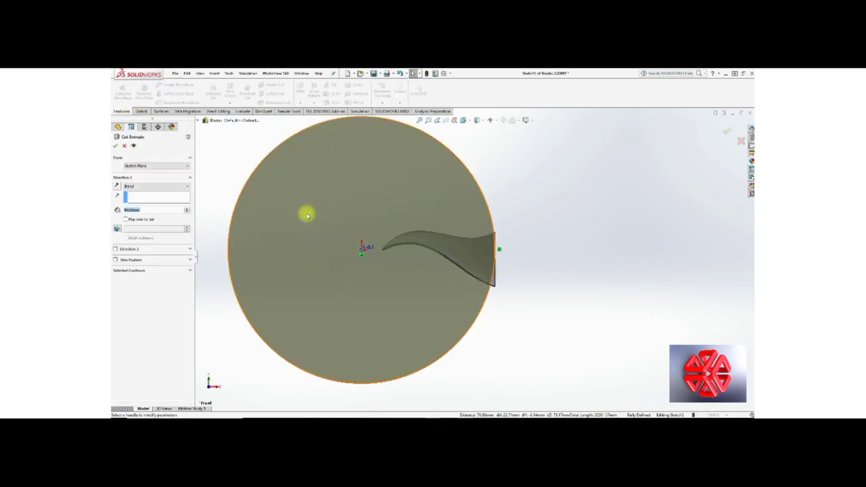
middle_click_drag(305, 216, 261, 249)
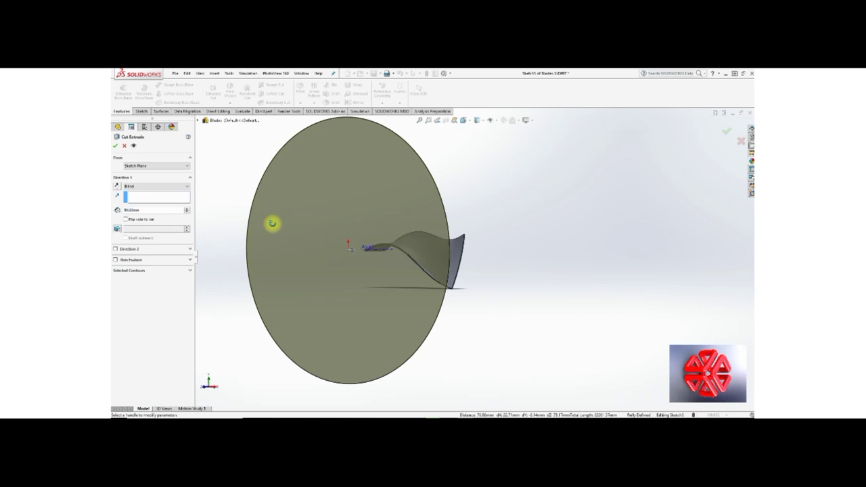
left_click(173, 186)
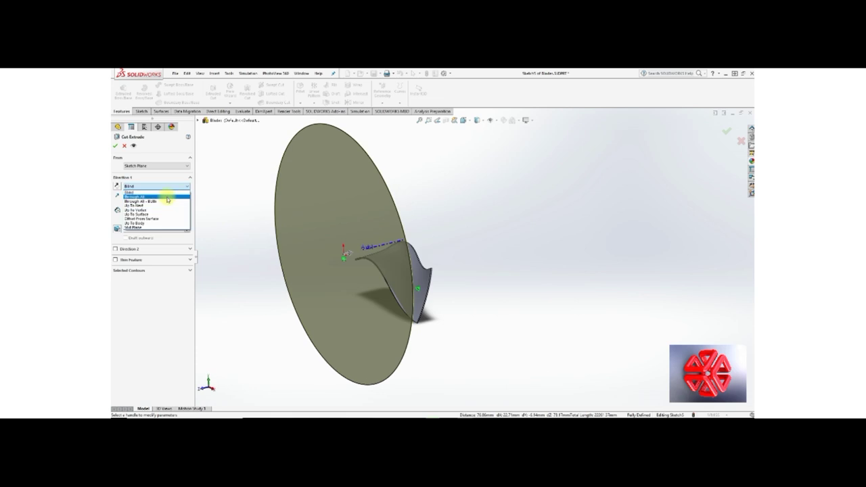
left_click(166, 197)
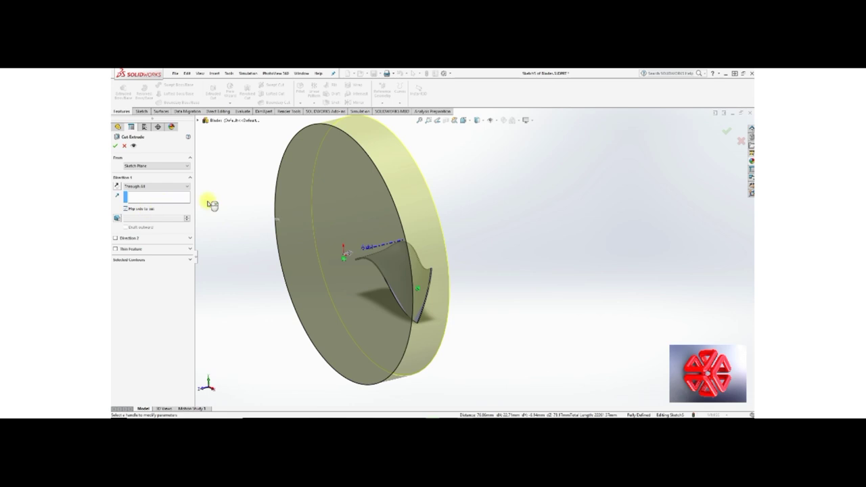
left_click(465, 119)
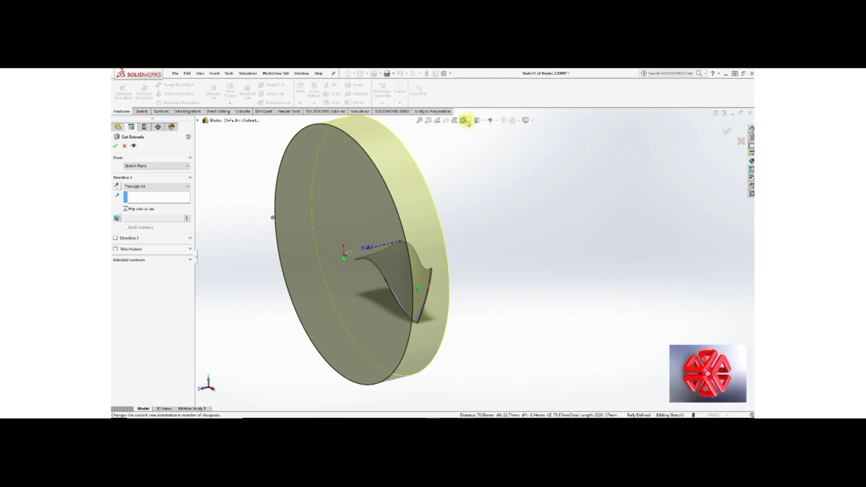
key("ctrl+1")
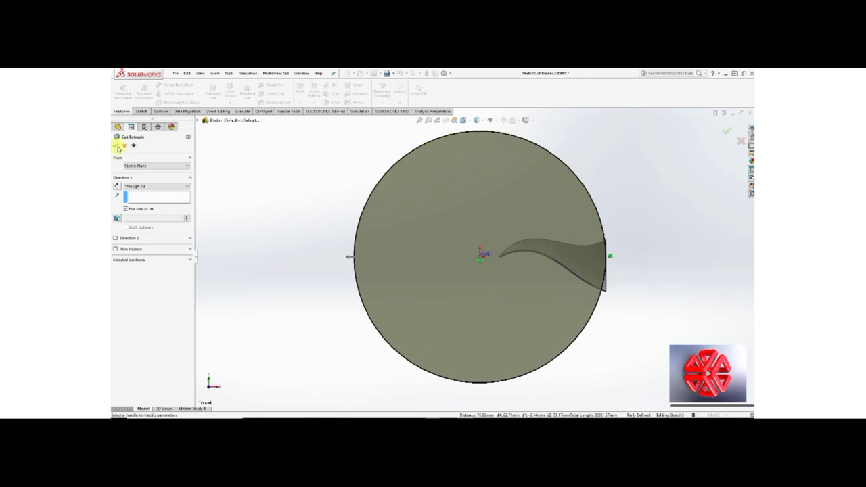
Accept the blade-trimming cut, then create Axis2 where the Right Plane and Top Plane intersect.
left_click(118, 146)
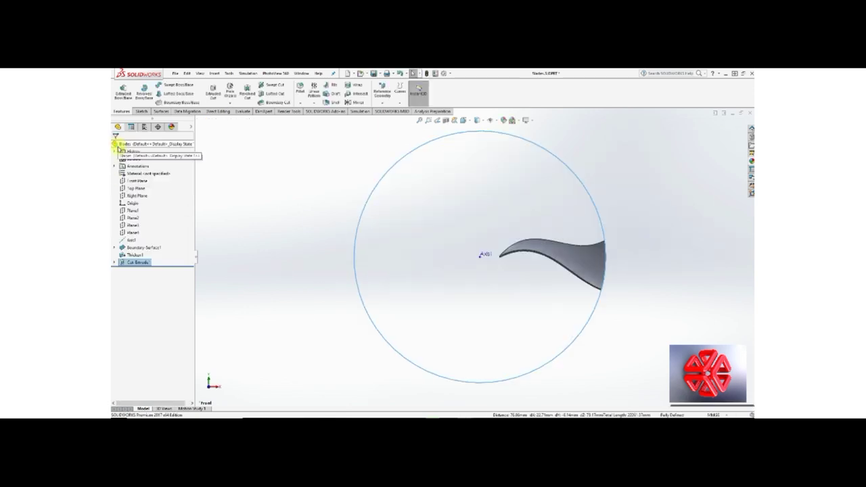
left_click(261, 219)
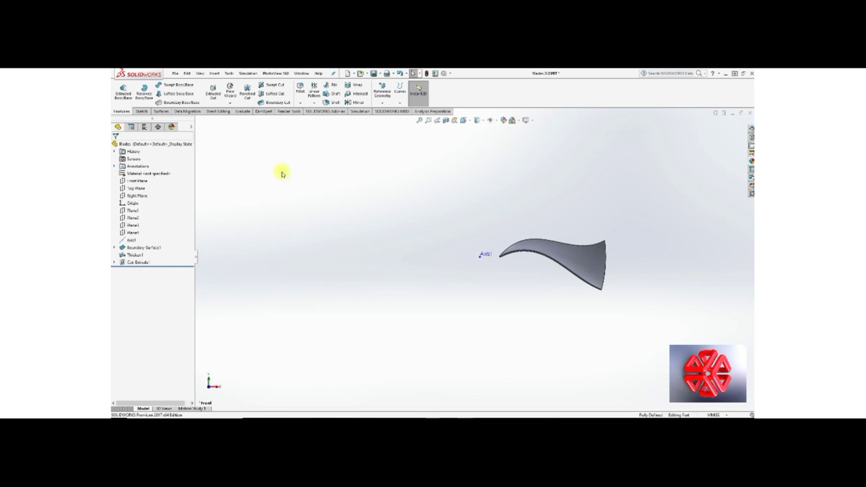
left_click(382, 103)
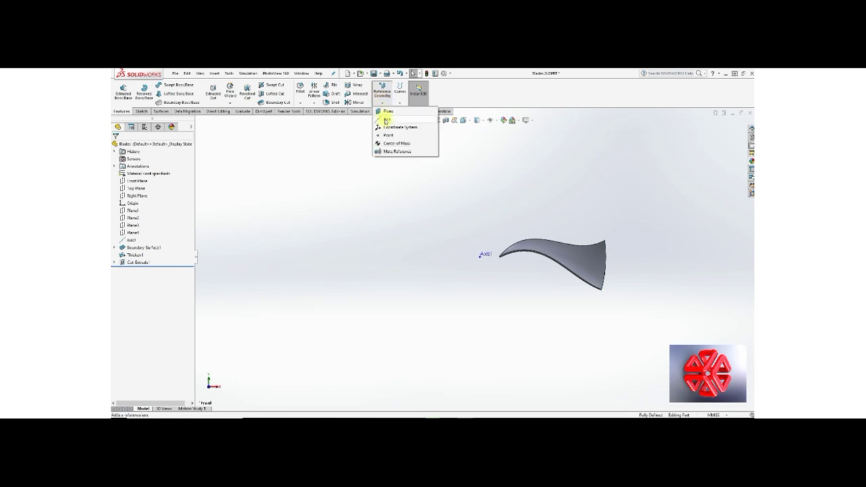
left_click(378, 120)
left_click(199, 120)
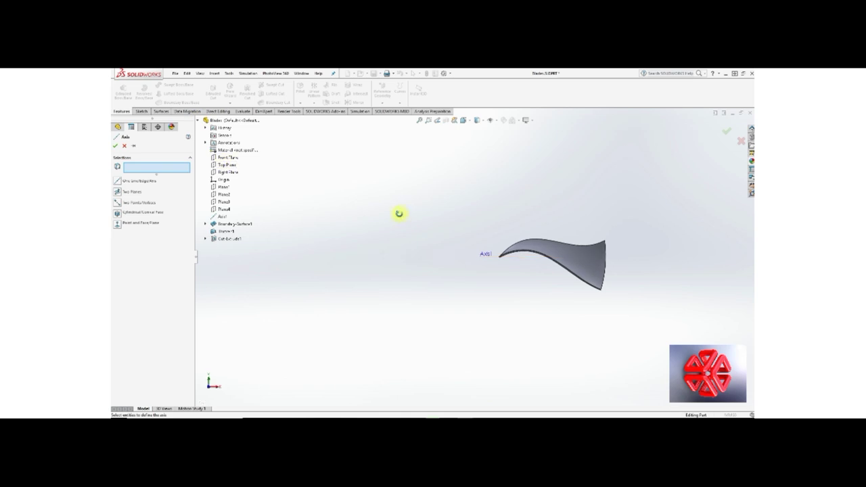
middle_click_drag(397, 212, 386, 245)
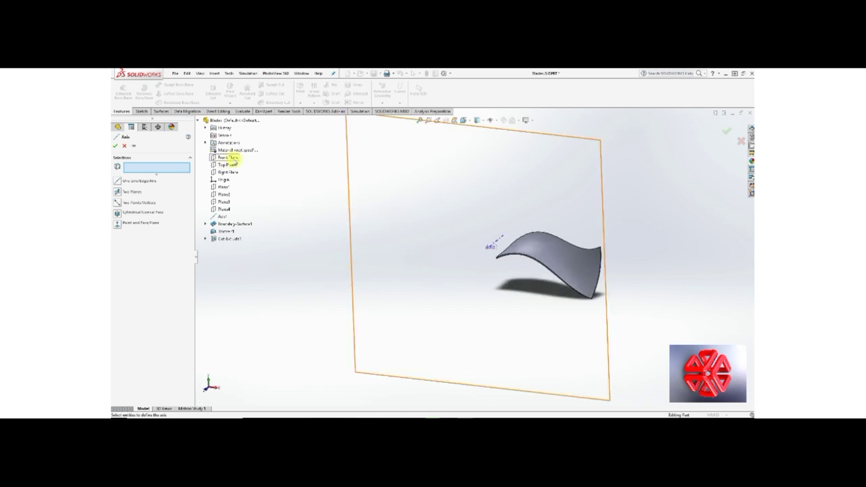
left_click(227, 172)
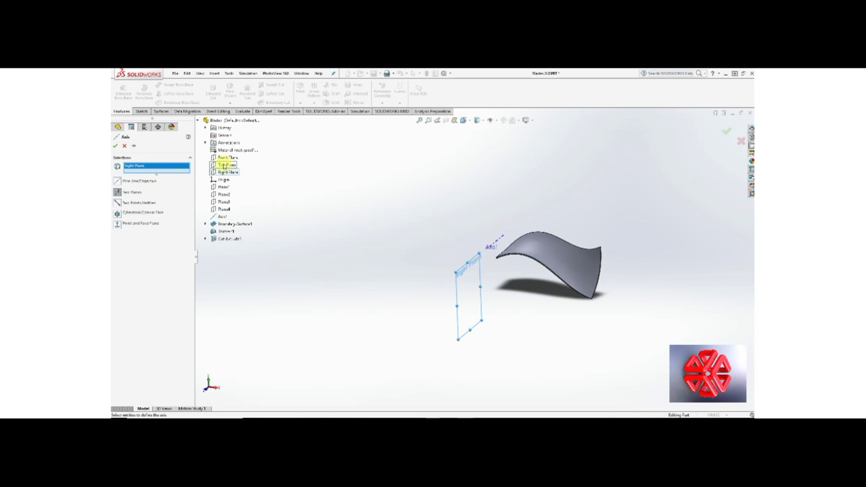
left_click(224, 166)
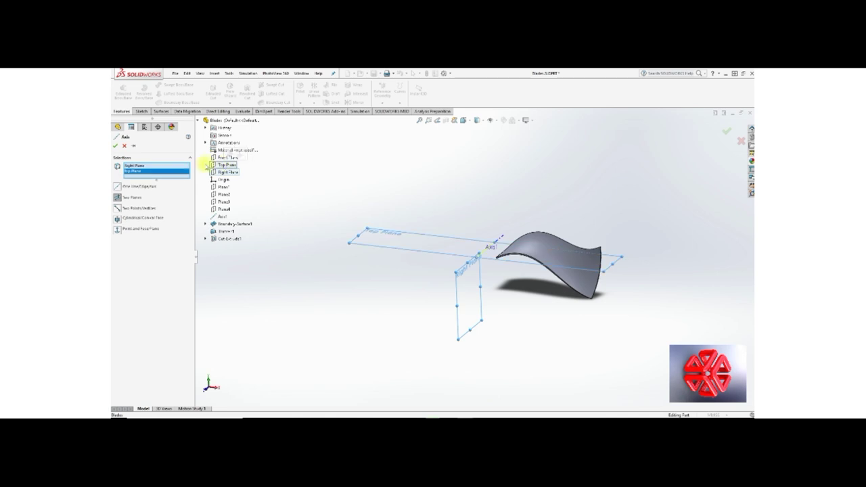
left_click(115, 145)
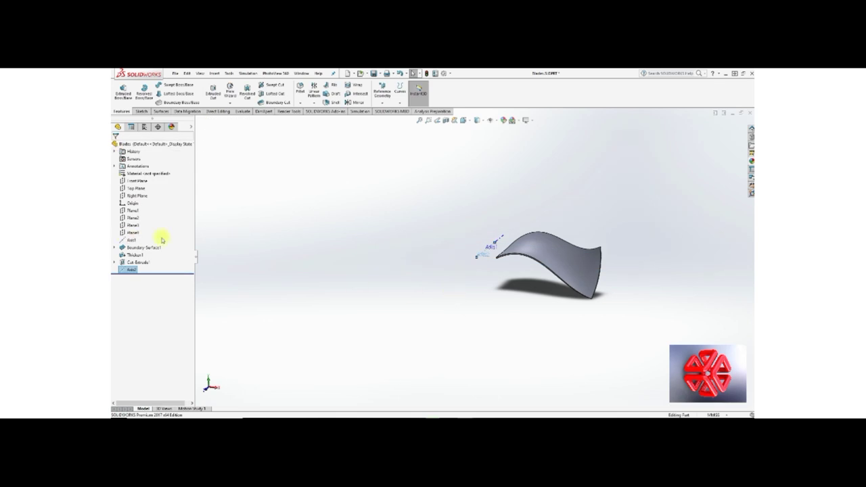
Circular-pattern the blade body around Axis2 with 20 equally spaced instances.
left_click(314, 103)
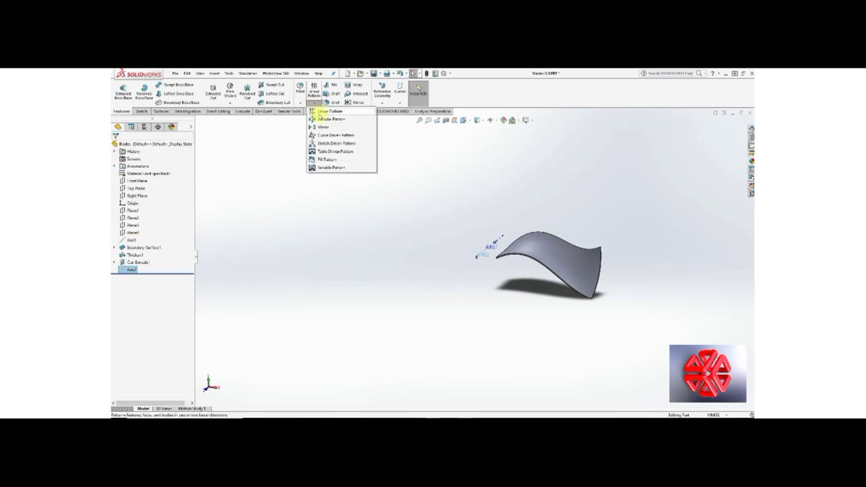
left_click(320, 120)
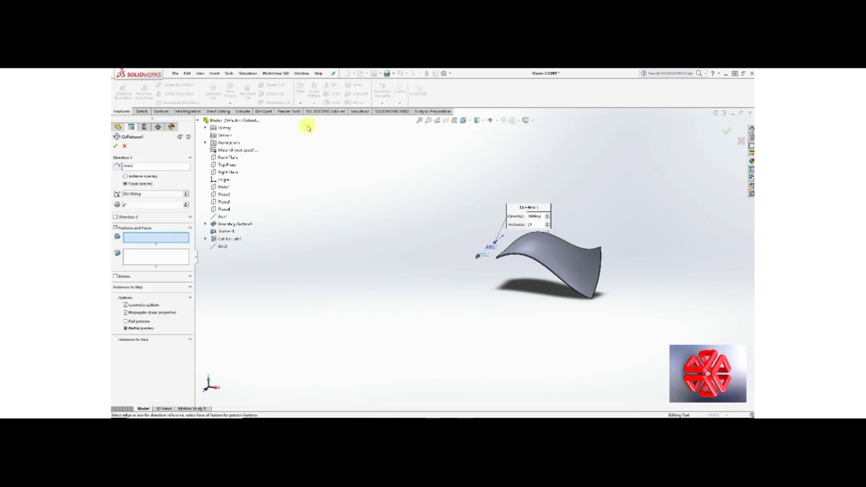
left_click(116, 276)
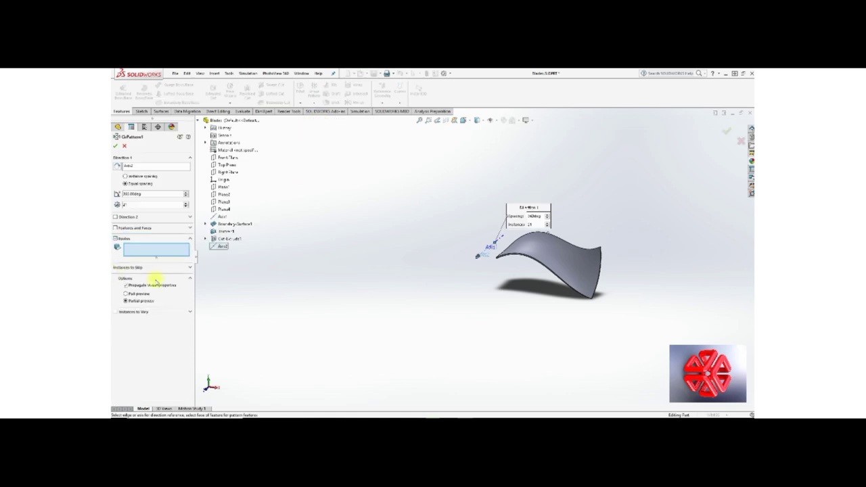
left_click(601, 263)
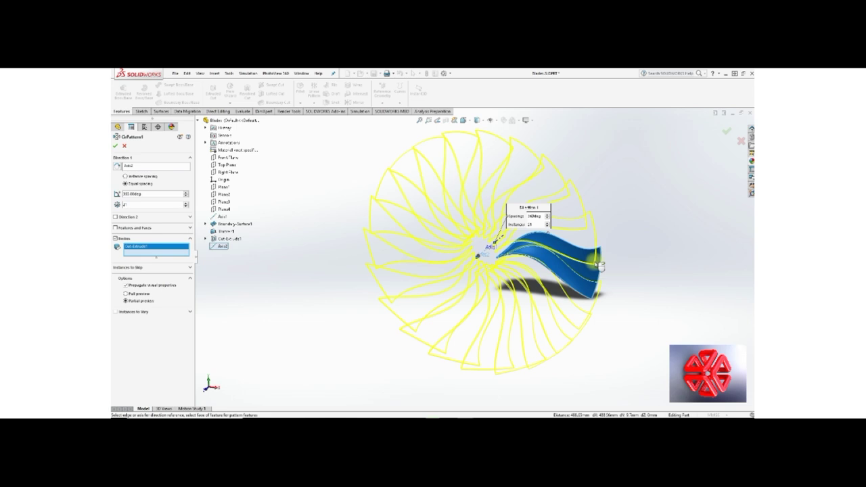
left_click(161, 205)
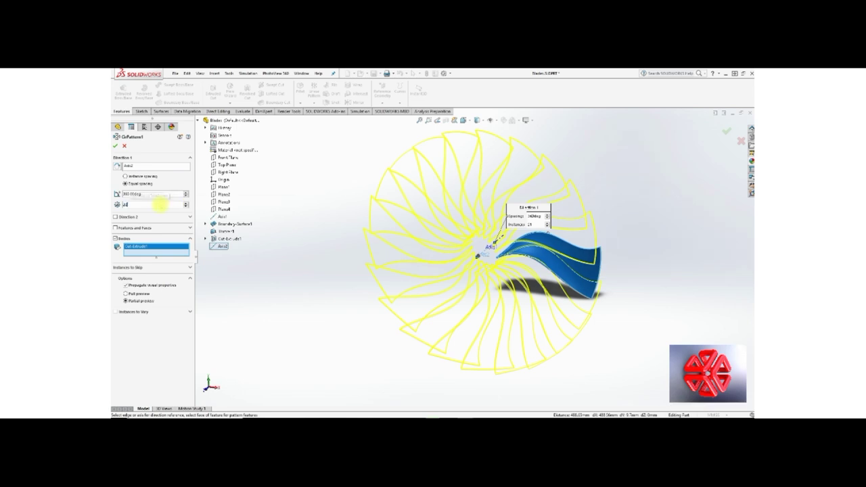
key("BackSpace")
type("0")
key("Tab")
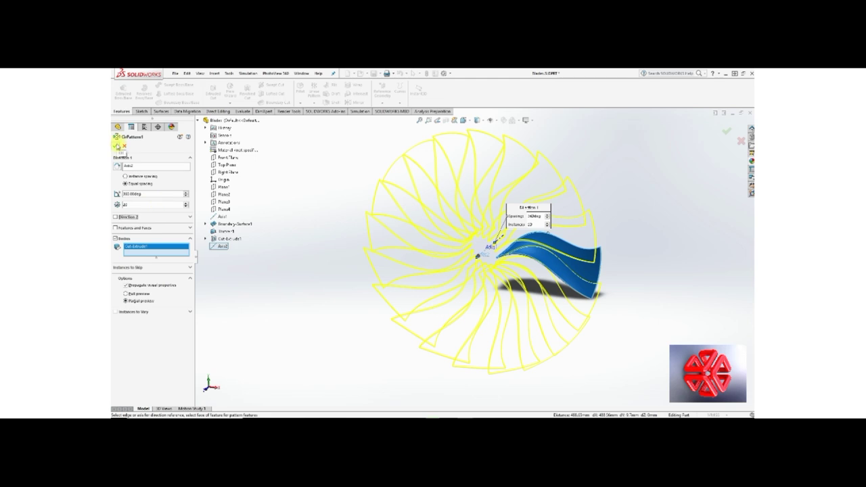
left_click(118, 144)
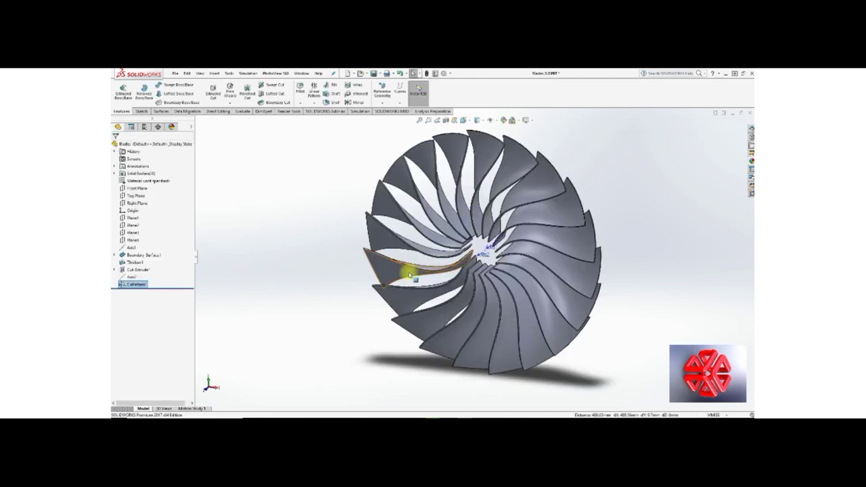
Look at the 20-blade fan ring from isometric, side and corner standard views.
key("space")
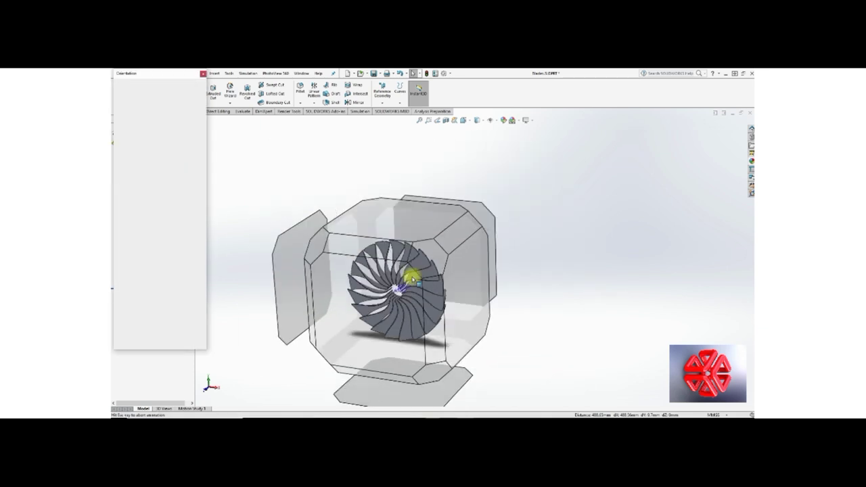
left_click(422, 260)
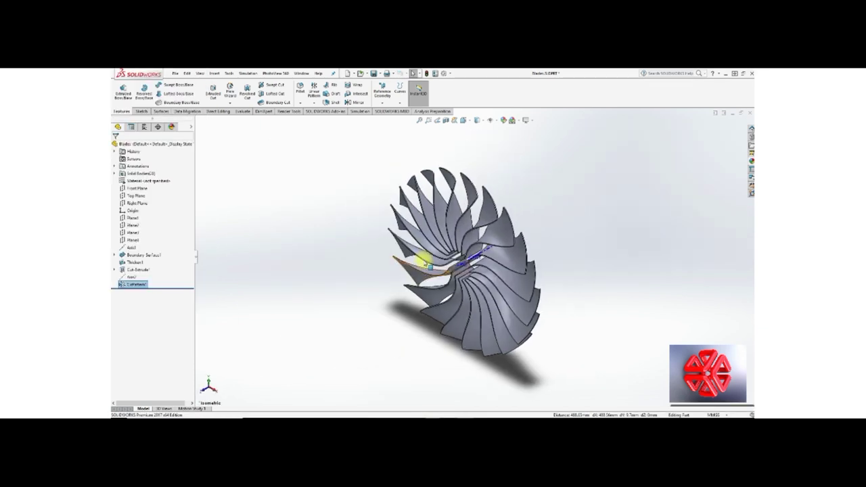
key("space")
left_click(451, 292)
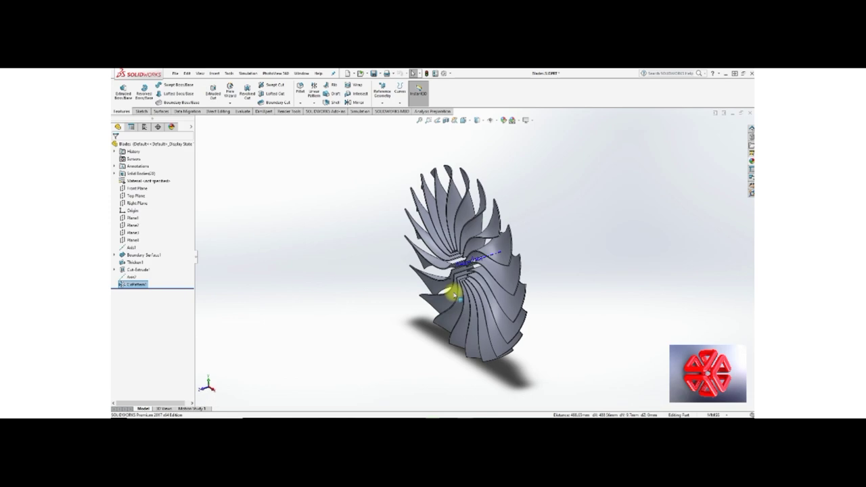
key("space")
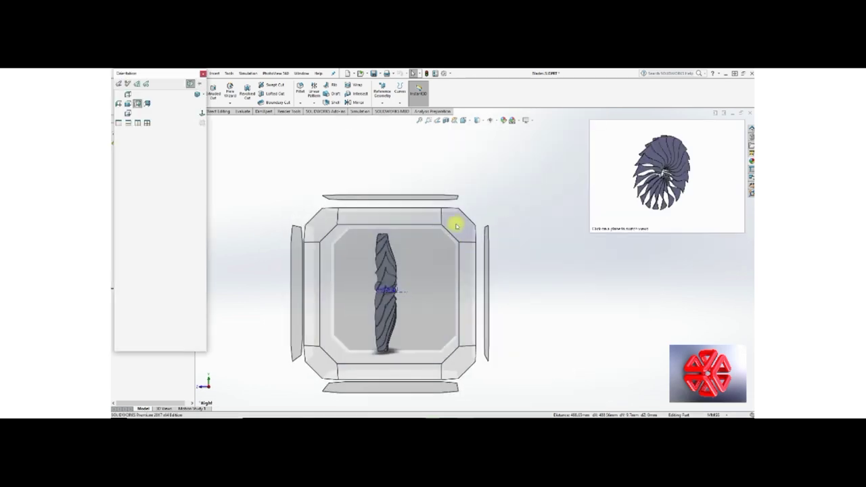
left_click(455, 226)
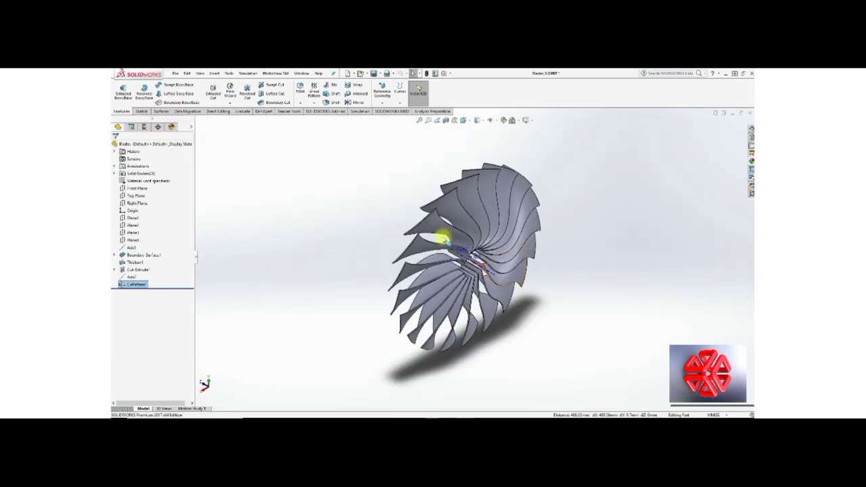
Save the blade part and start a new SOLIDWORKS document.
left_click(362, 266)
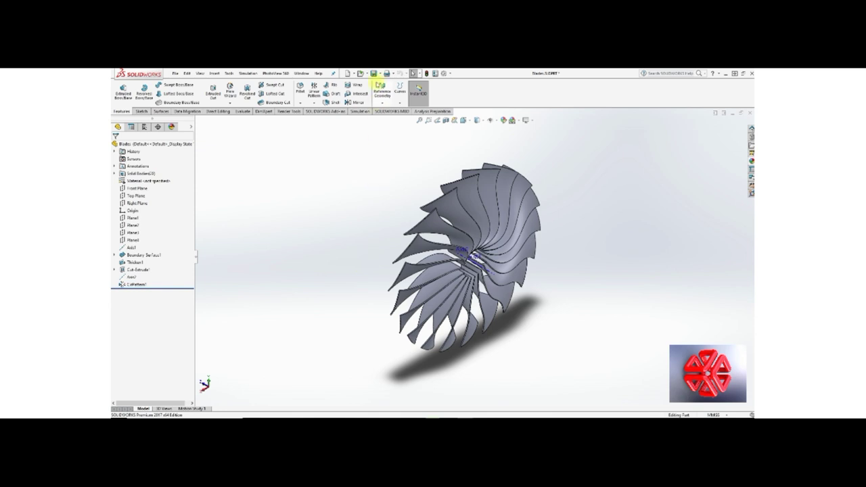
left_click(375, 76)
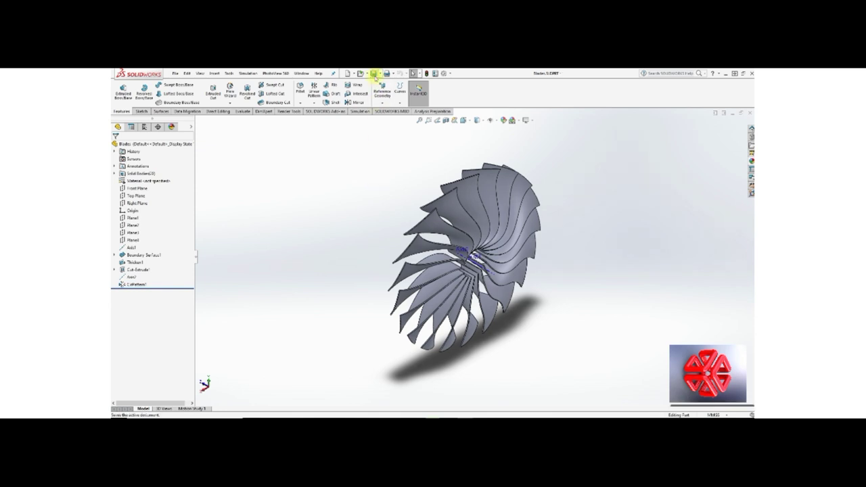
left_click(347, 73)
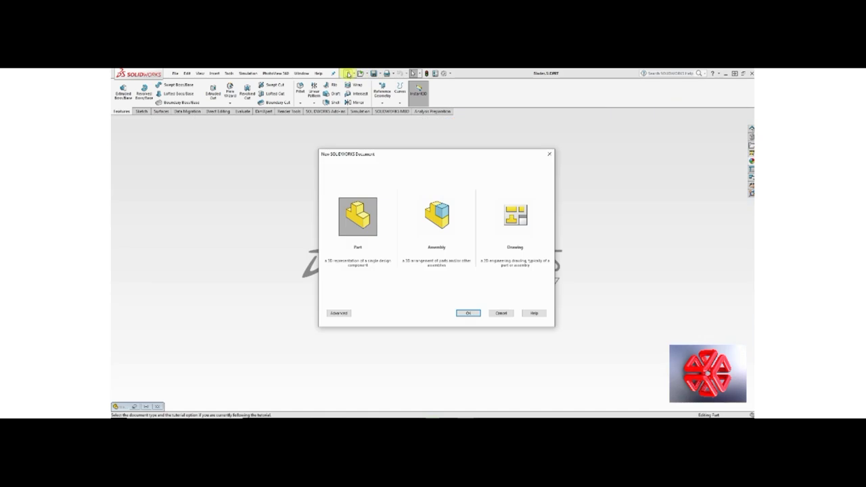
Create a new part and start a sketch on the Right Plane, viewed normal to it.
left_click(468, 314)
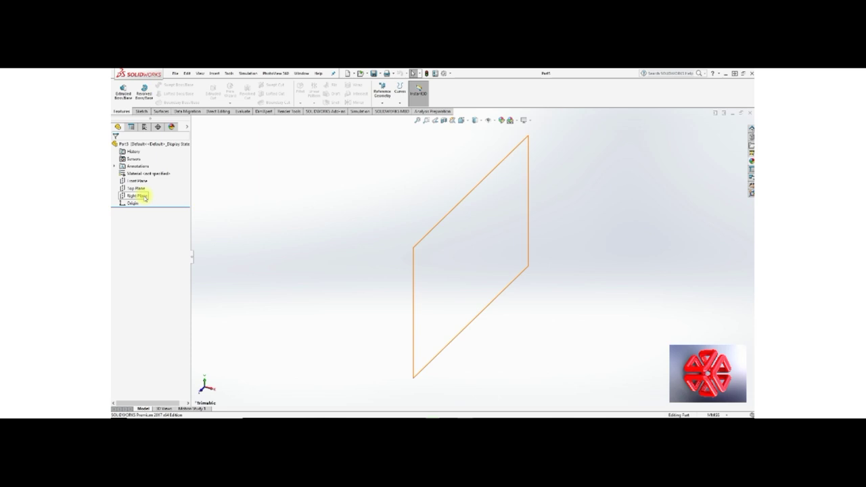
right_click(134, 181)
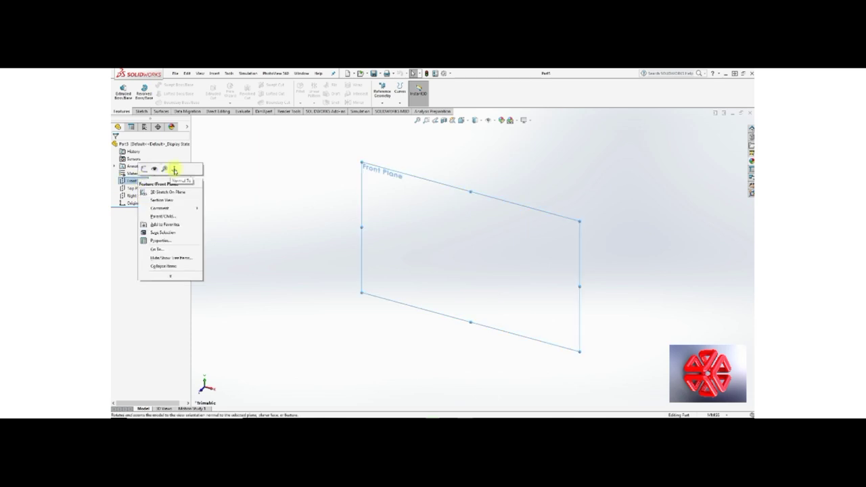
left_click(135, 196)
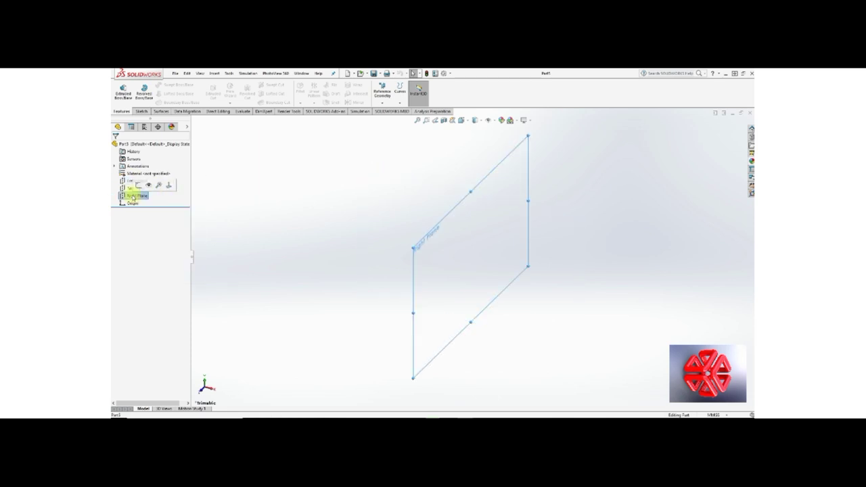
left_click(168, 187)
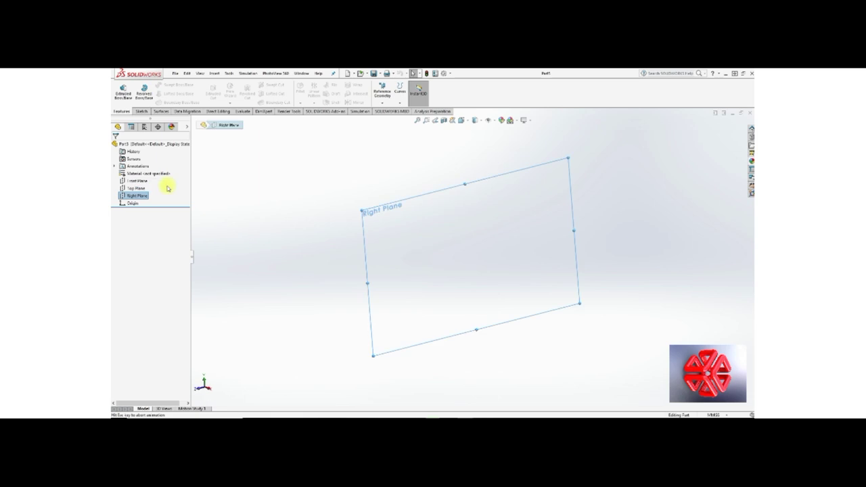
right_click(137, 196)
left_click(141, 187)
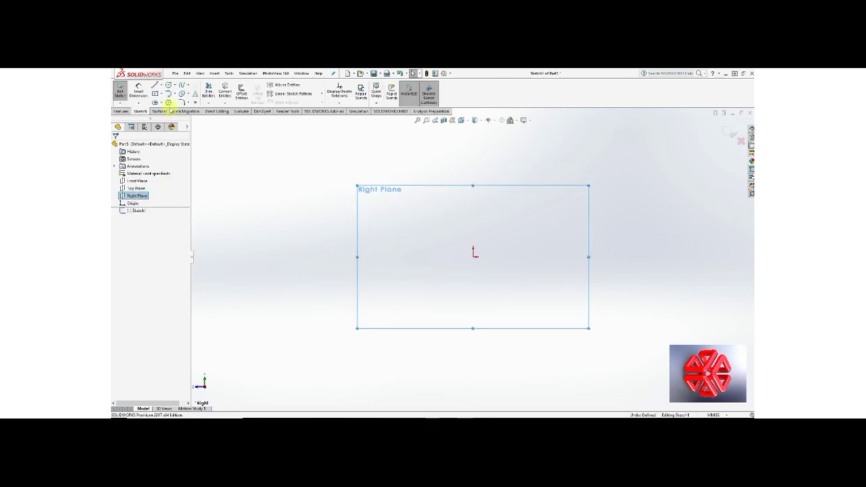
Draw a horizontal centerline through the origin.
left_click(162, 100)
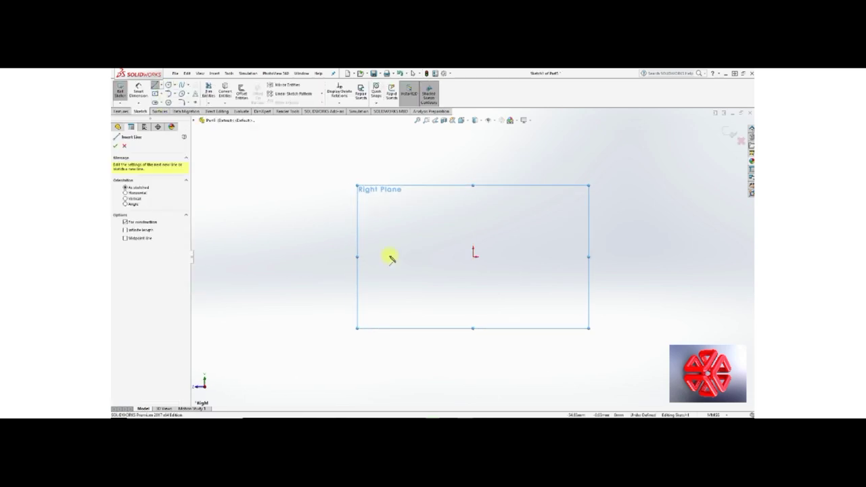
left_click(388, 256)
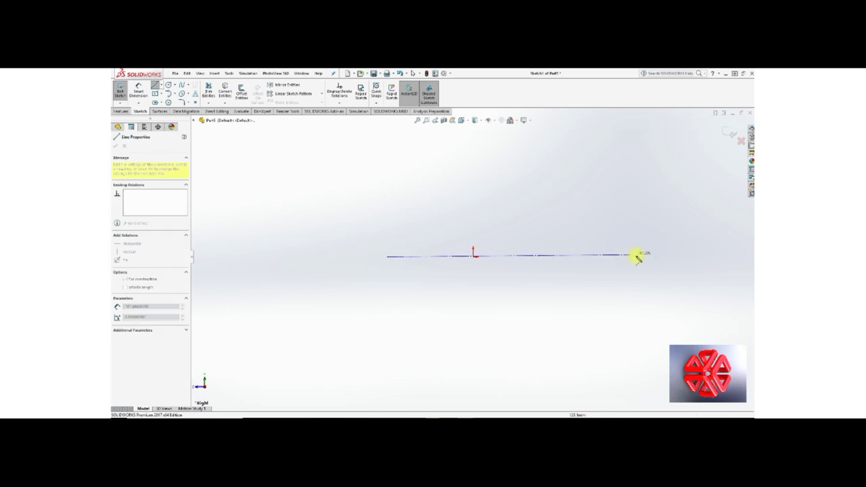
left_click(647, 258)
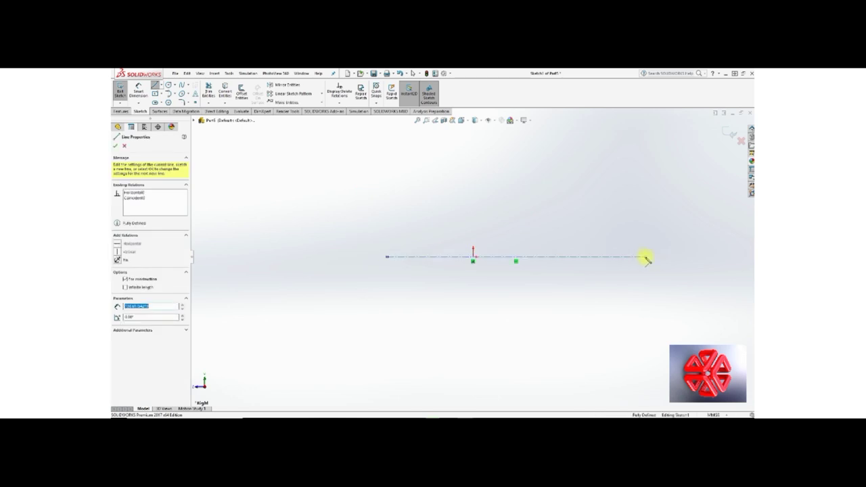
right_click(647, 258)
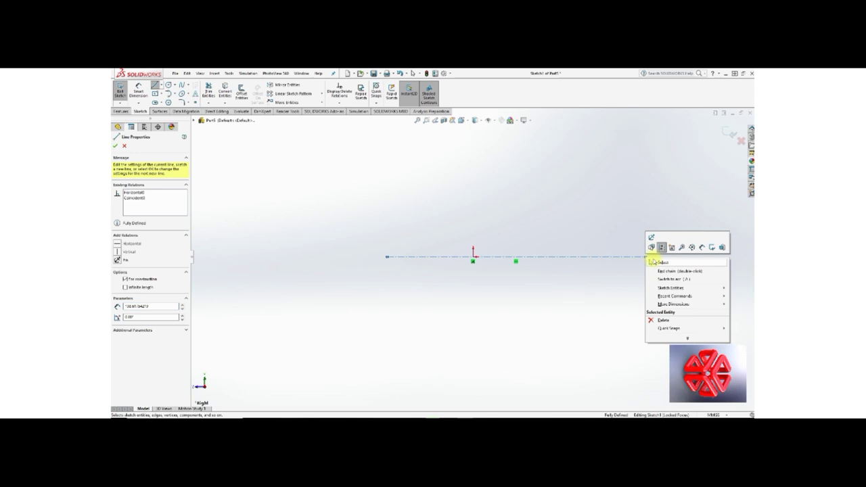
left_click(654, 258)
Draw a vertical line up from the origin and a horizontal line to its right.
left_click(155, 87)
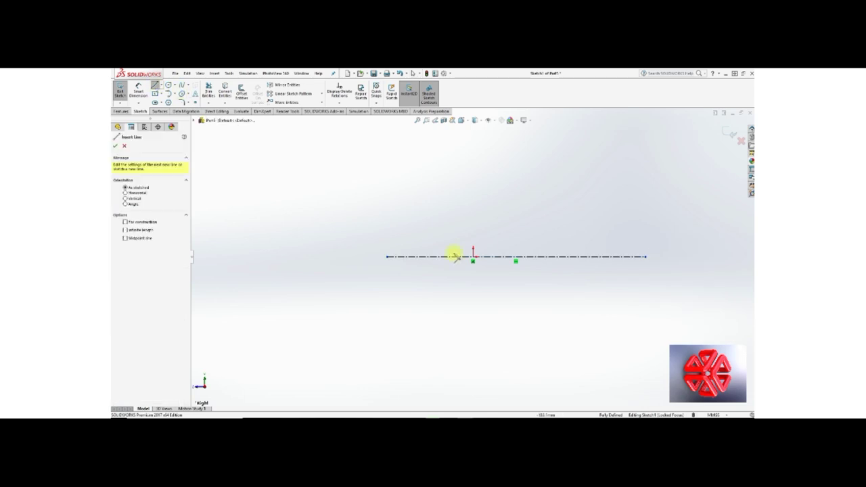
left_click(473, 257)
left_click(475, 191)
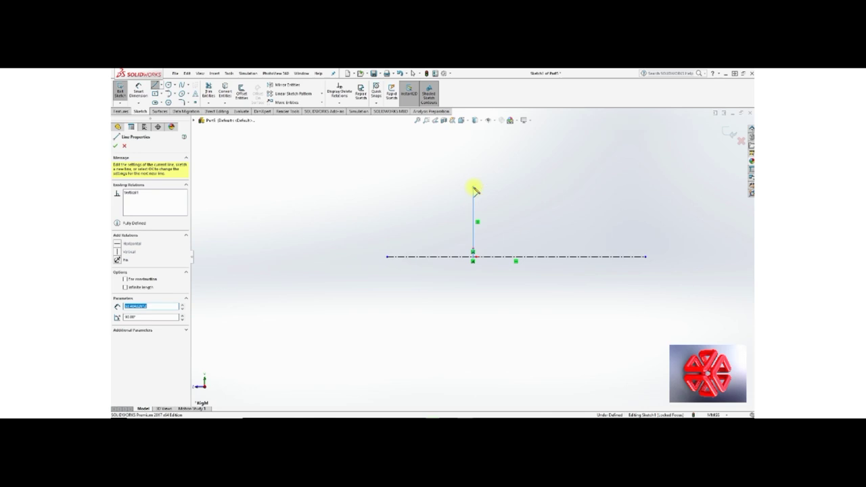
key("Return")
right_click(496, 250)
left_click(501, 252)
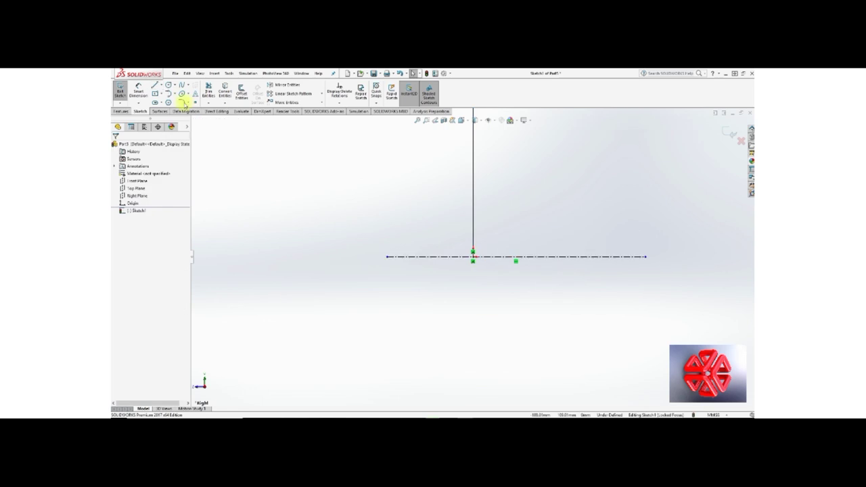
left_click(156, 85)
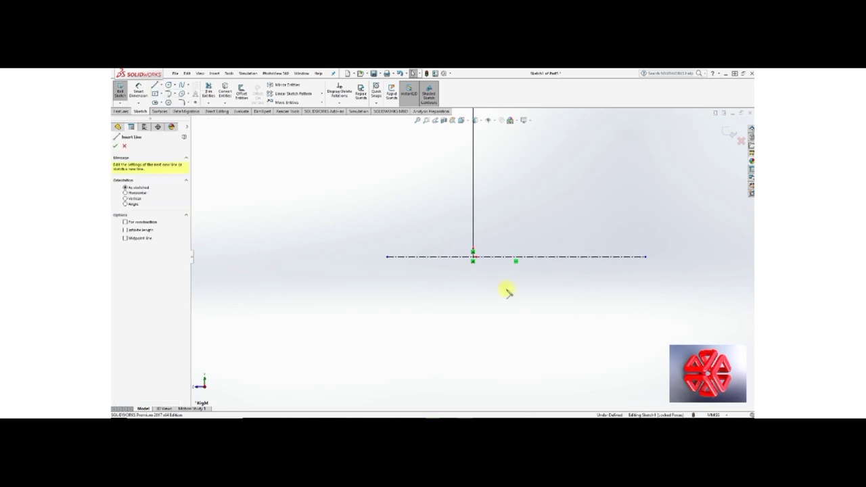
left_click(474, 257)
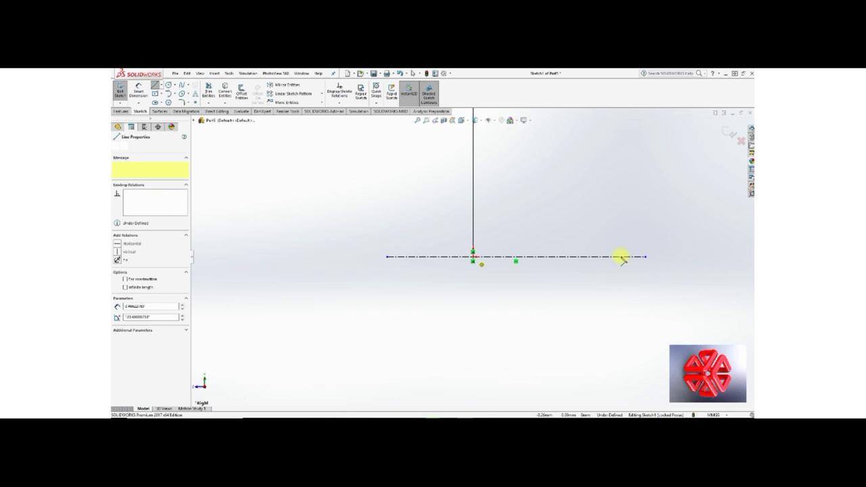
left_click(693, 257)
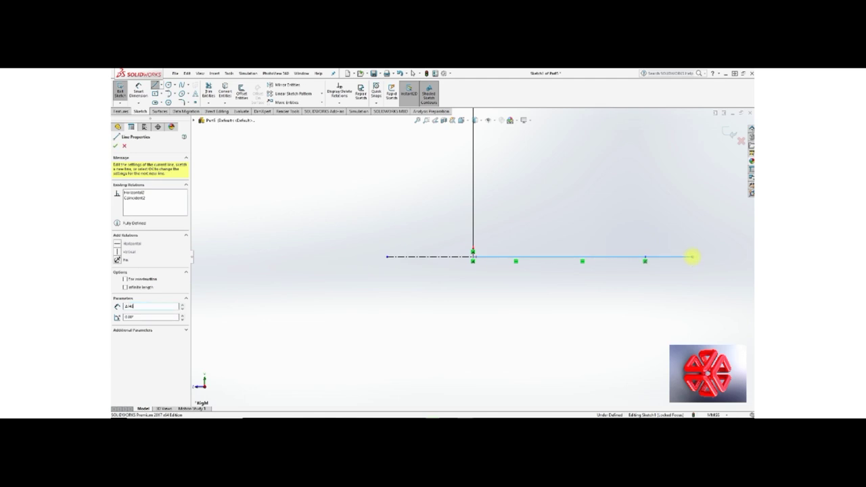
right_click(693, 257)
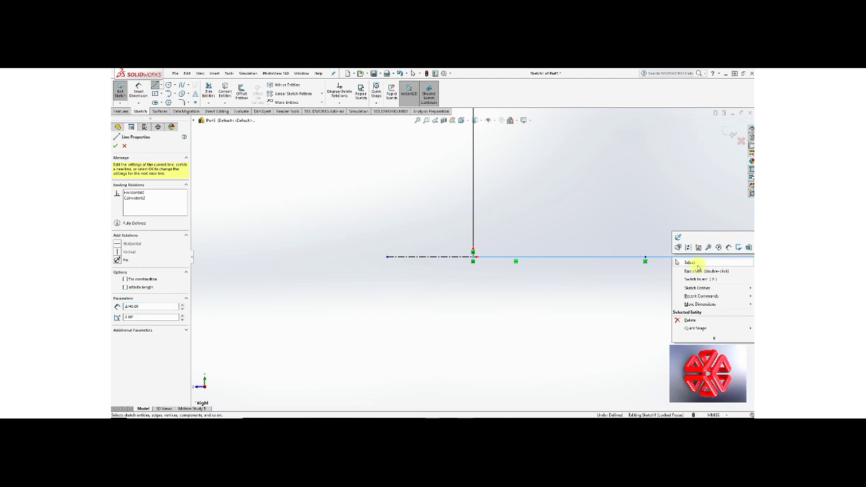
left_click(699, 268)
key("Escape")
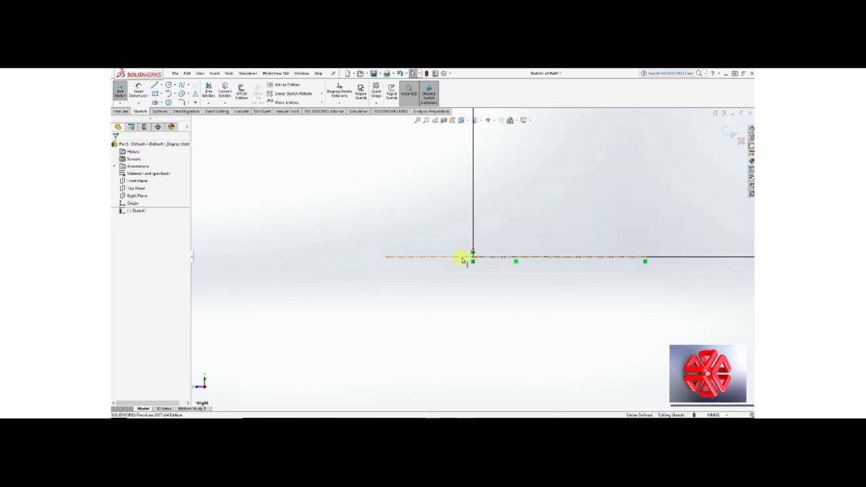
Remove the centerline and dimension the vertical line 920 and the horizontal line 2740.
left_click(463, 257)
key("Escape")
key("f")
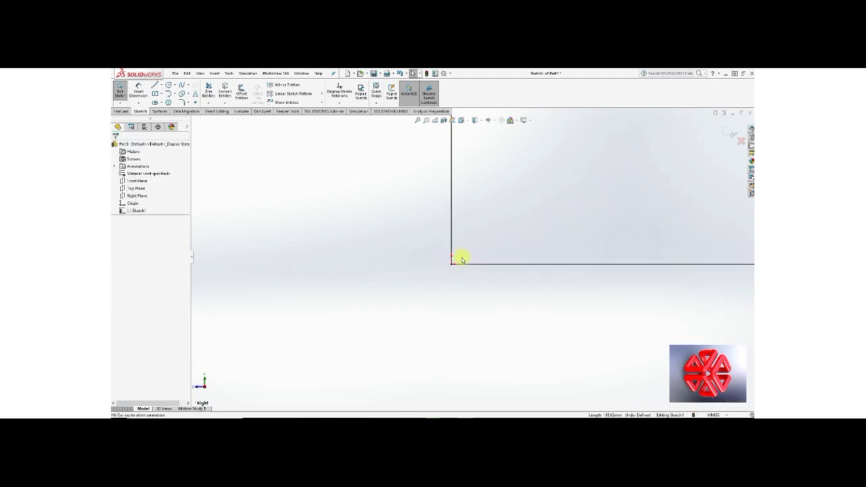
left_click(138, 88)
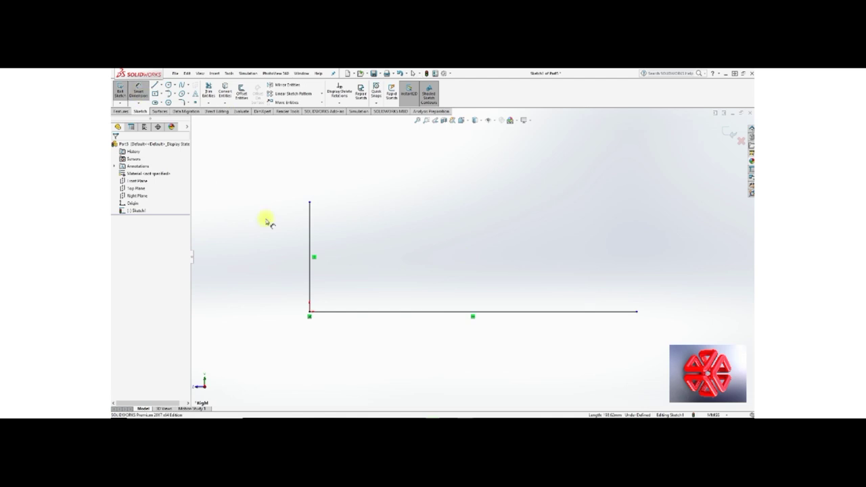
left_click(310, 221)
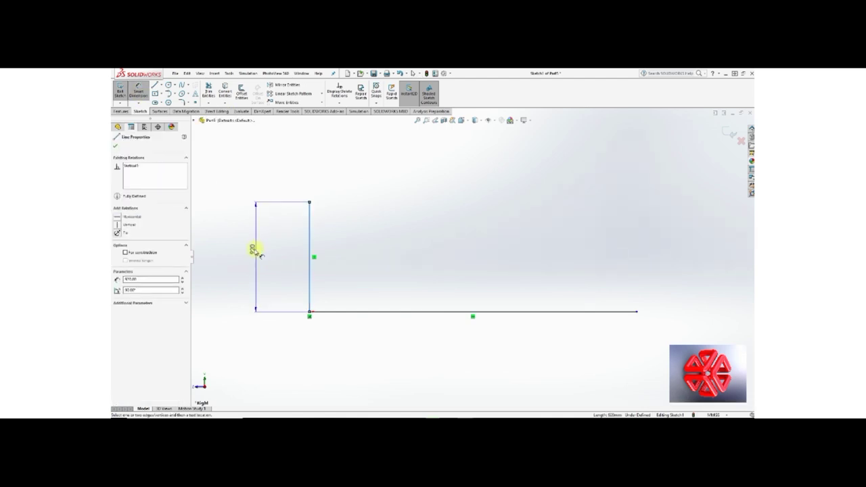
left_click(252, 250)
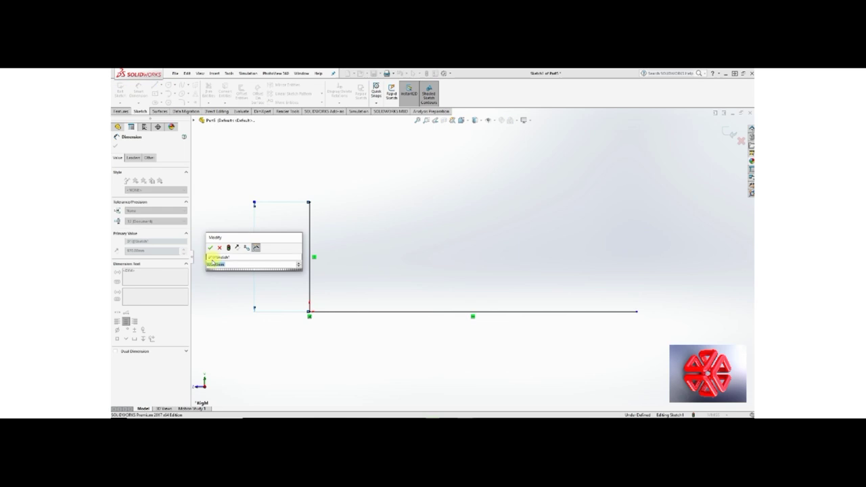
left_click(211, 250)
left_click(421, 312)
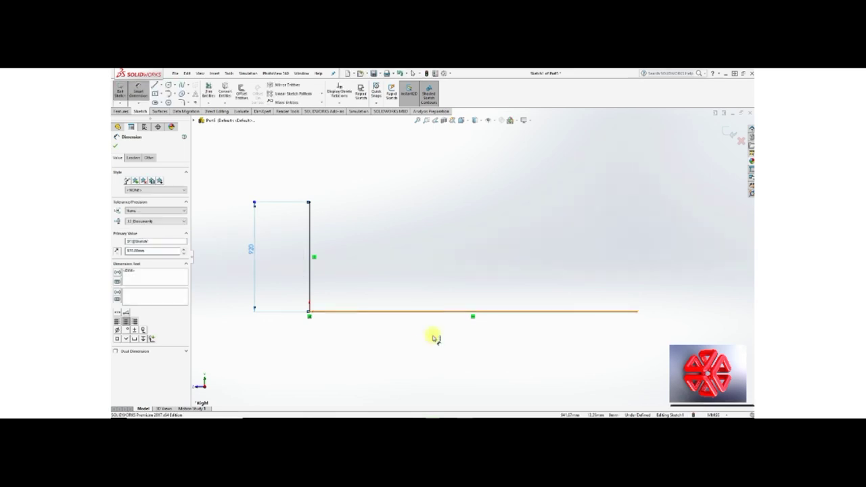
left_click(467, 355)
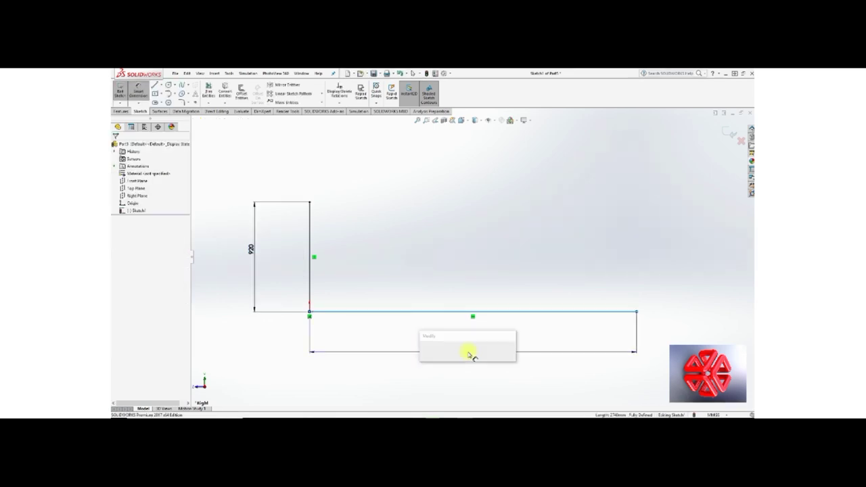
left_click(424, 351)
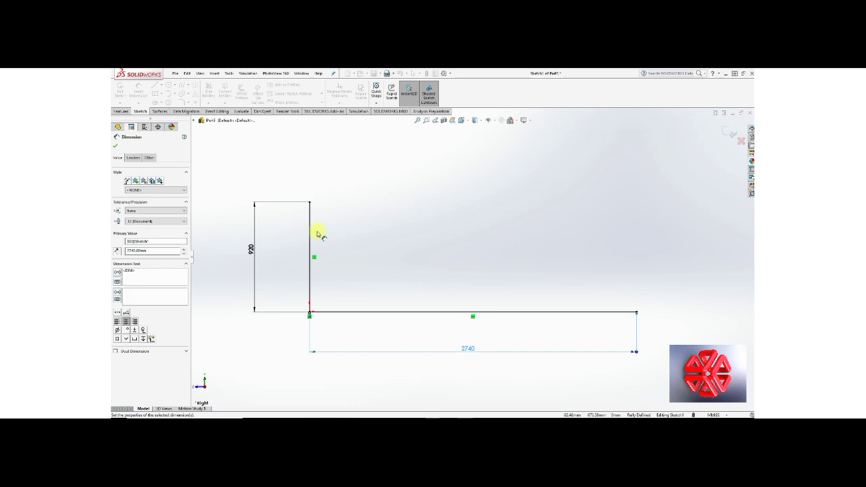
left_click(183, 87)
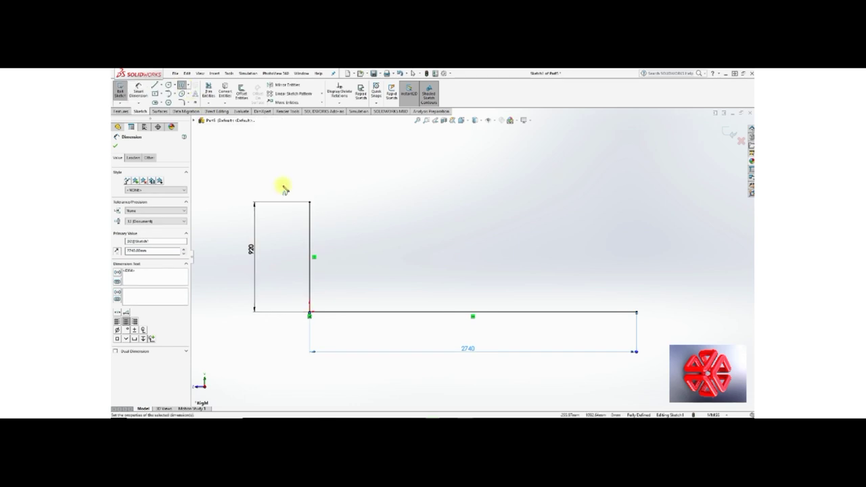
Draw a spline from the vertical line's top to the horizontal line's right end.
left_click(310, 202)
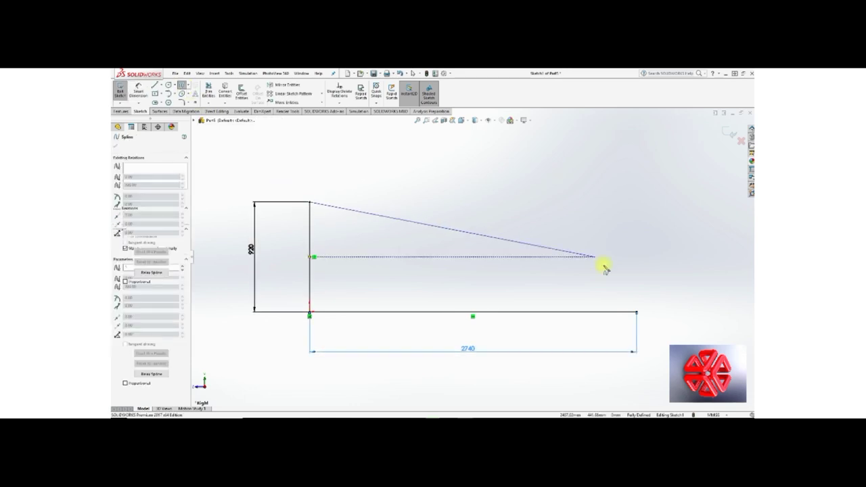
left_click(636, 312)
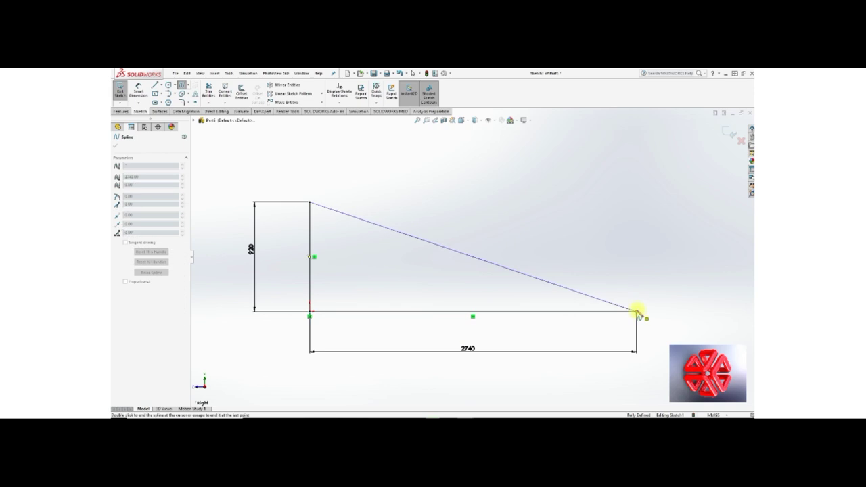
right_click(637, 312)
left_click(651, 314)
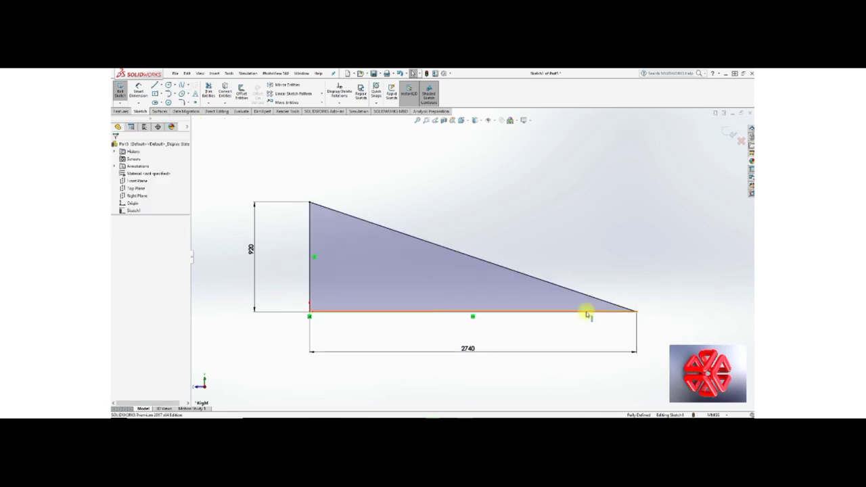
Convert the bottom horizontal line and the vertical line to construction geometry.
left_click(486, 314)
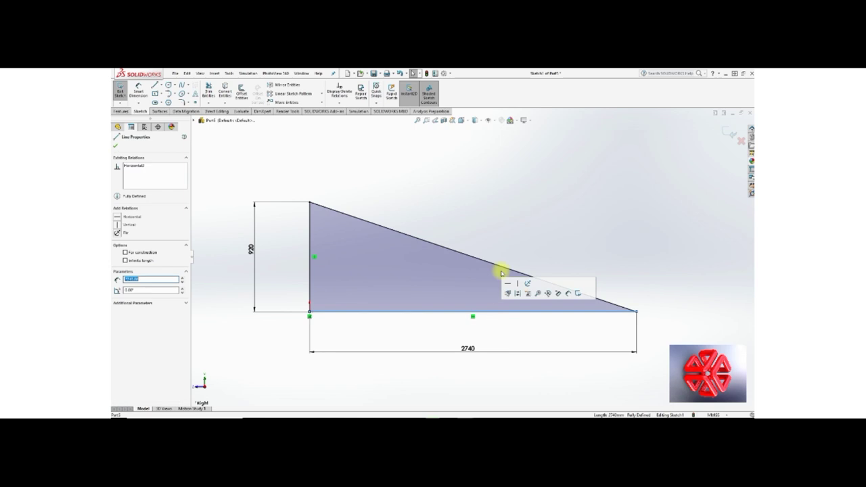
key("Delete")
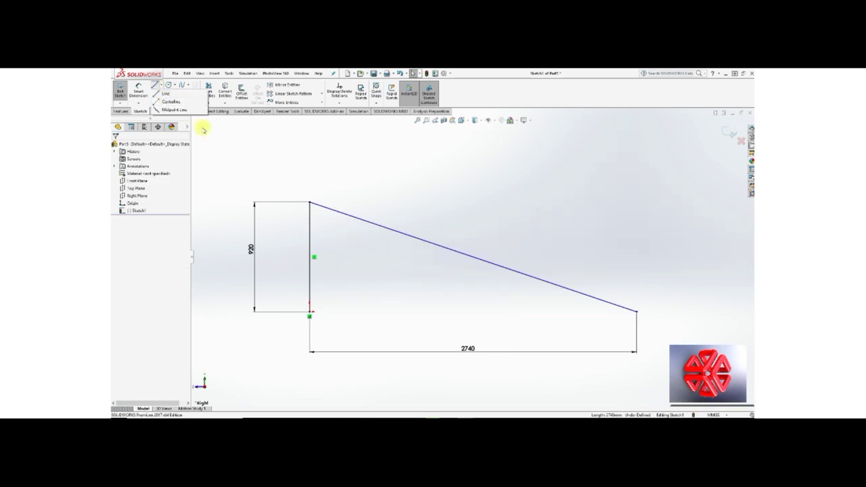
key("ctrl+z")
left_click(420, 314)
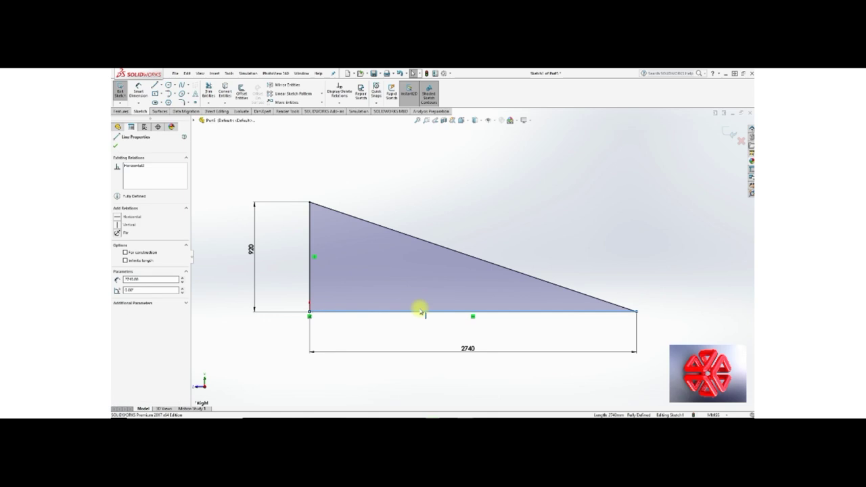
left_click(310, 290, "ctrl")
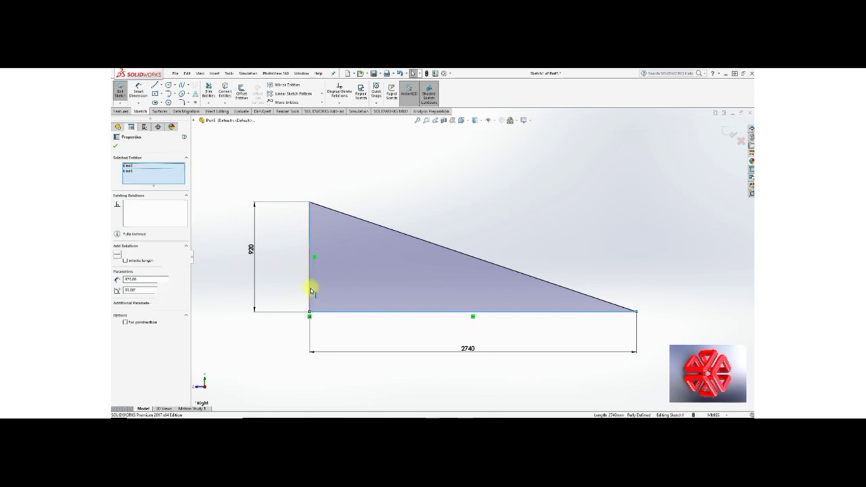
left_click(126, 323)
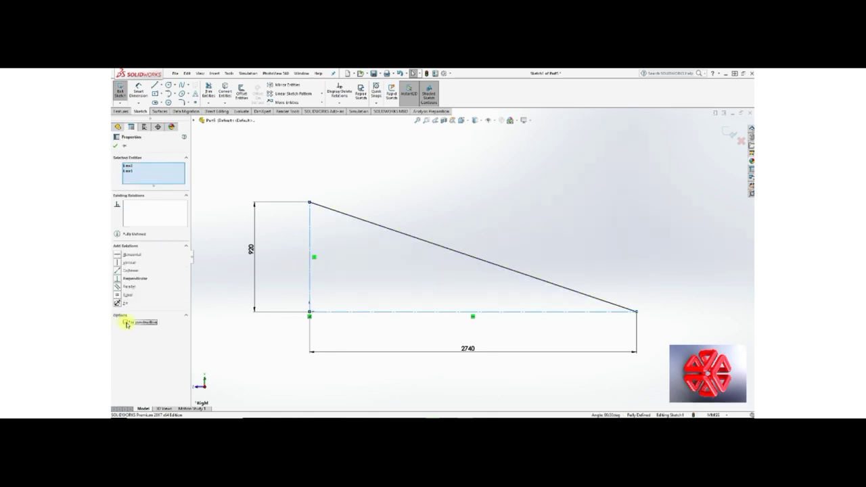
left_click(117, 147)
Bow the spline into an arc, vertical at its lower end and horizontal at its start.
left_click(412, 237)
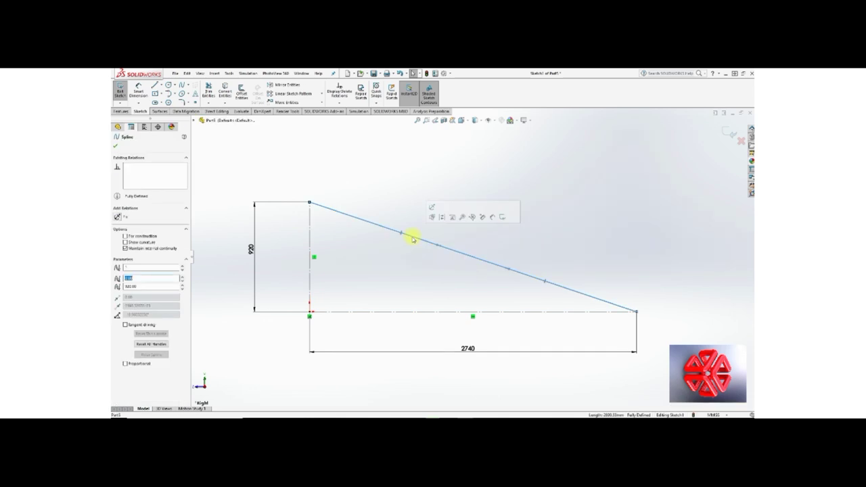
mouse_move(546, 284)
left_mouse_down()
mouse_move(609, 258)
mouse_move(607, 249)
left_mouse_up()
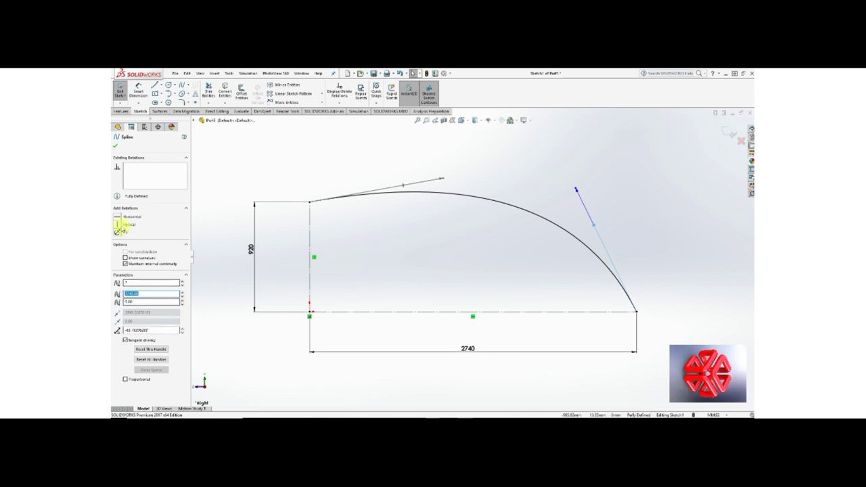
left_click(117, 224)
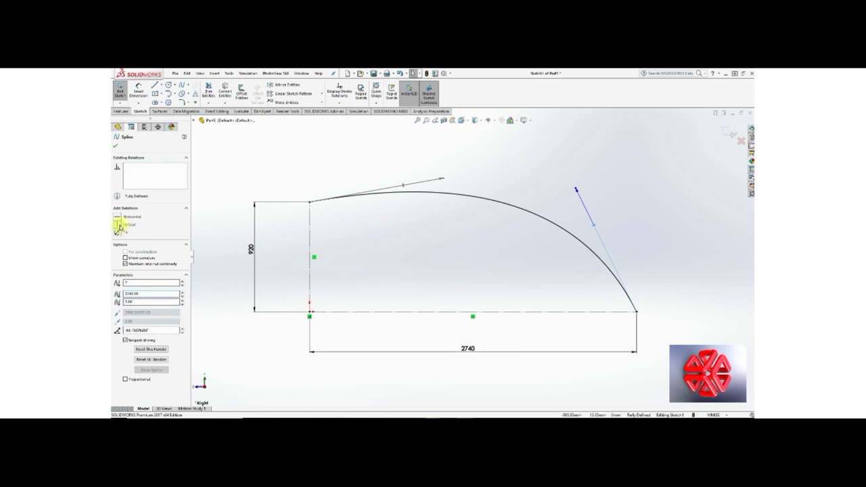
left_click(433, 180)
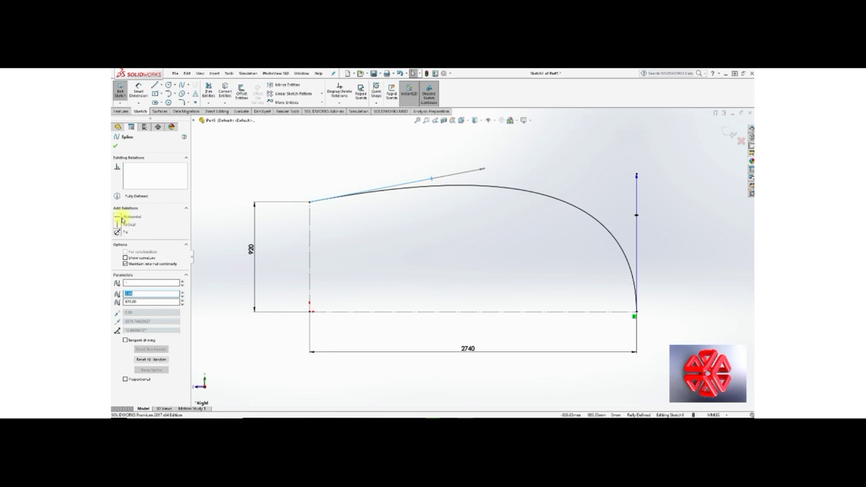
left_click(118, 217)
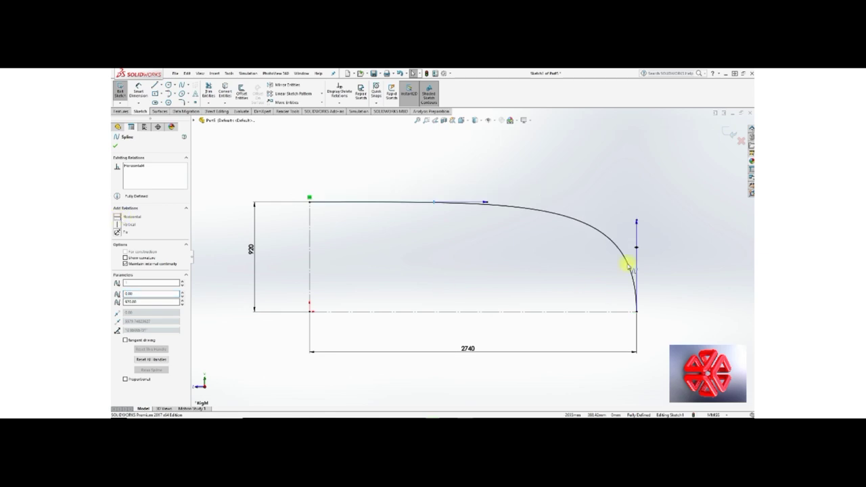
left_click(138, 89)
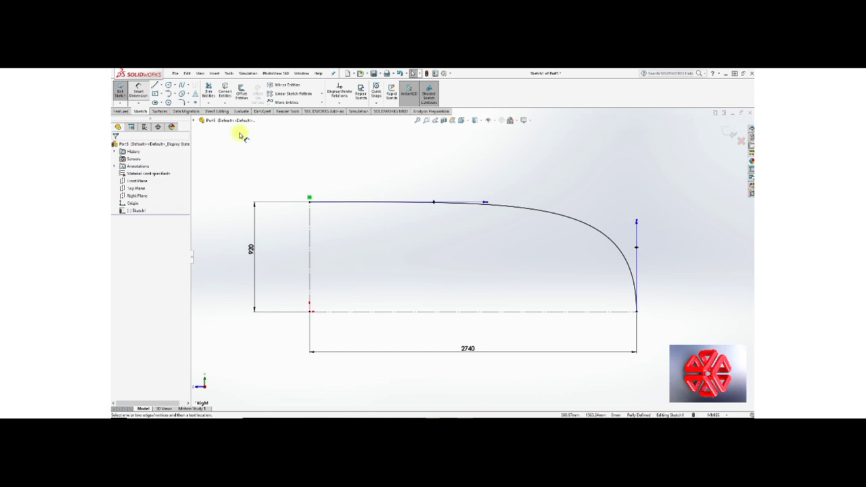
Set the spline's lower-end tangent handle to 500 and its starting tangent handle to 6000.
left_click(638, 248)
left_click(677, 298)
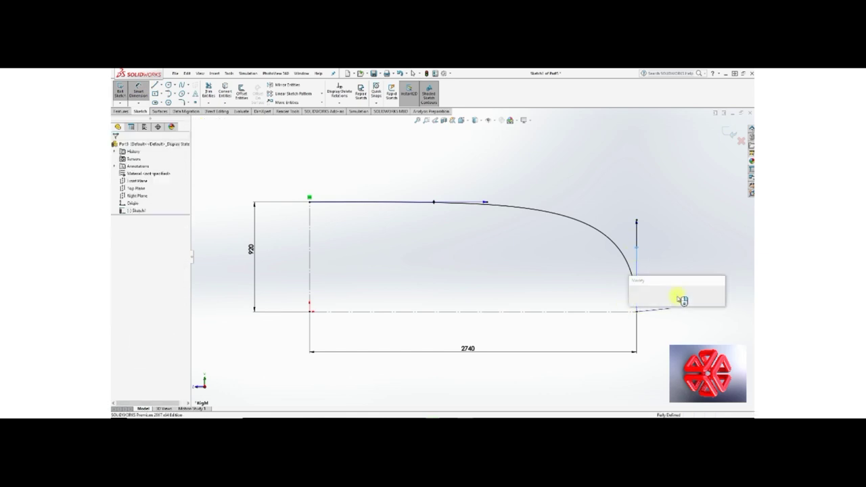
type("500")
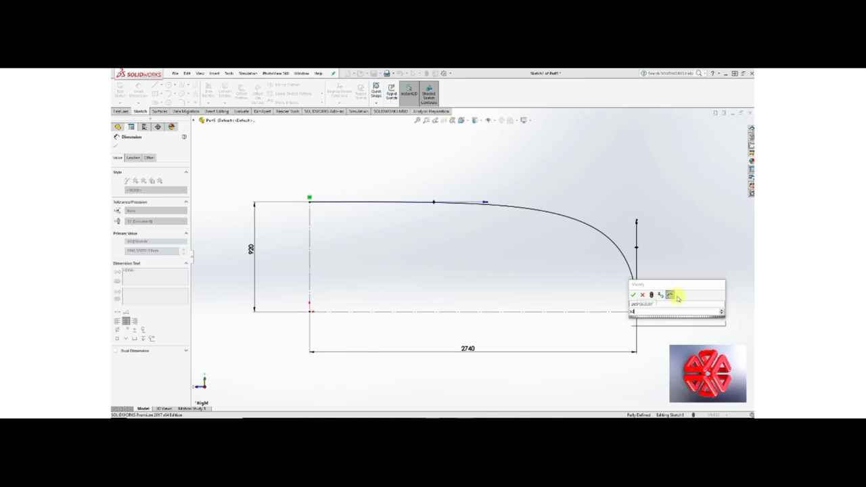
key("Return")
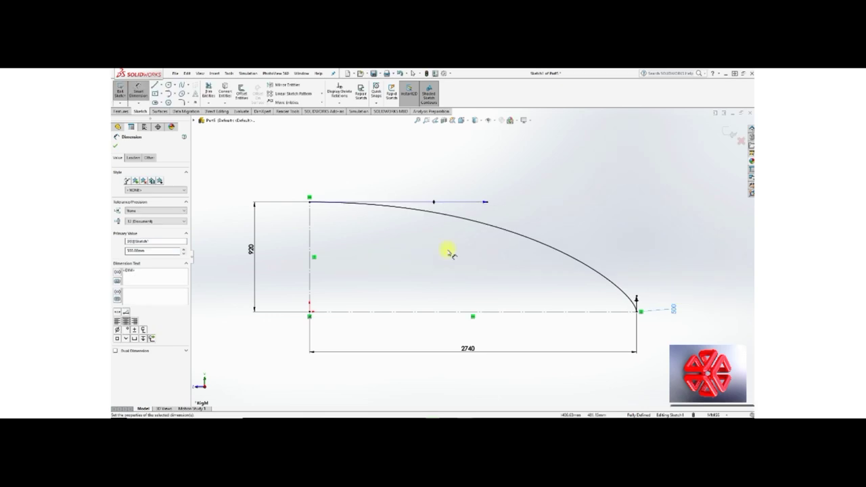
left_click_drag(440, 201, 393, 181)
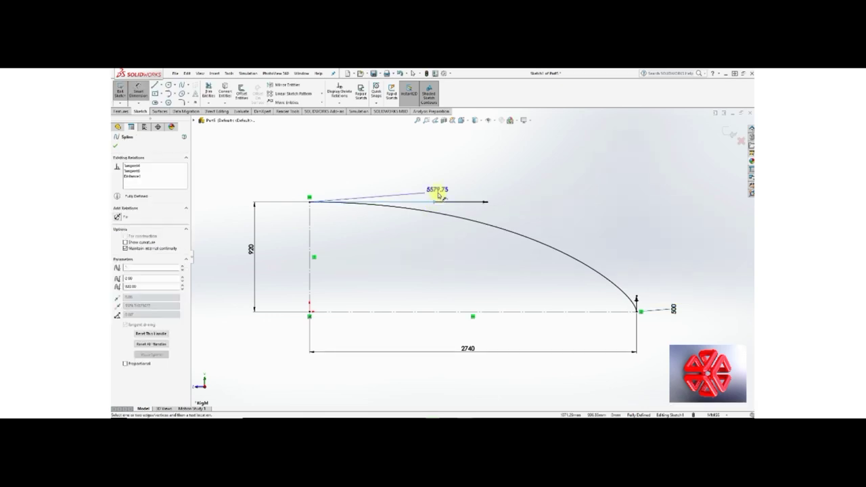
left_click(352, 173)
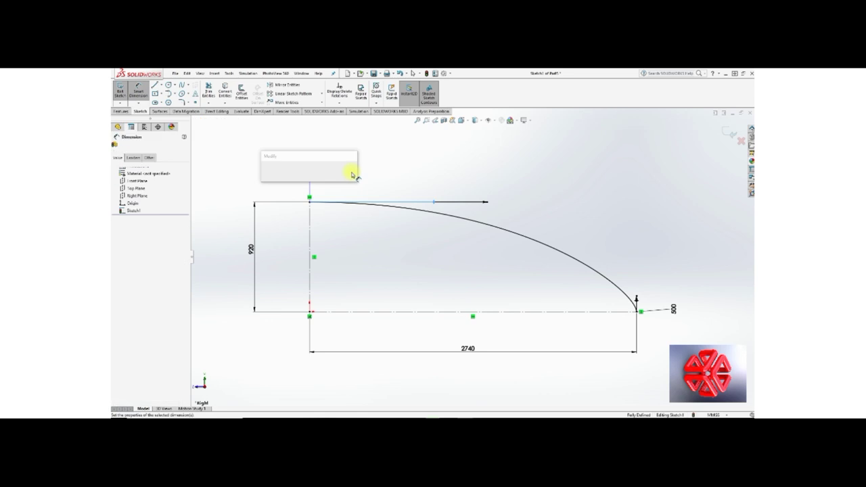
type("6000")
key("Return")
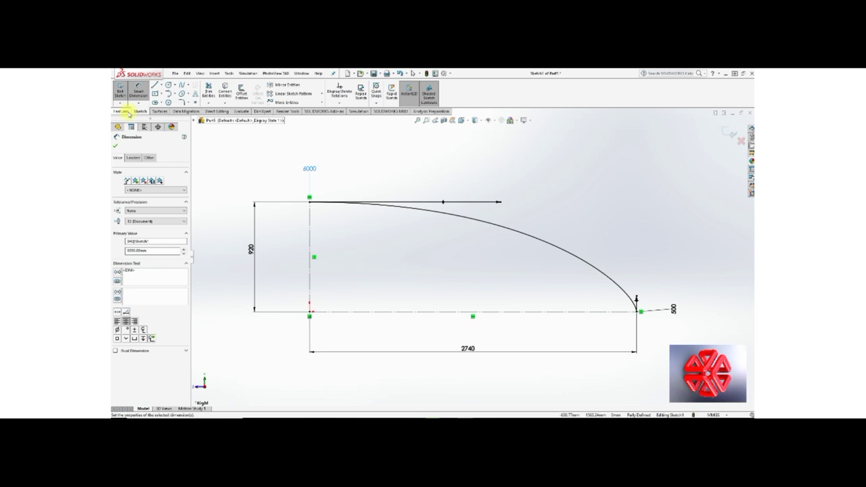
left_click(129, 111)
left_click(145, 94)
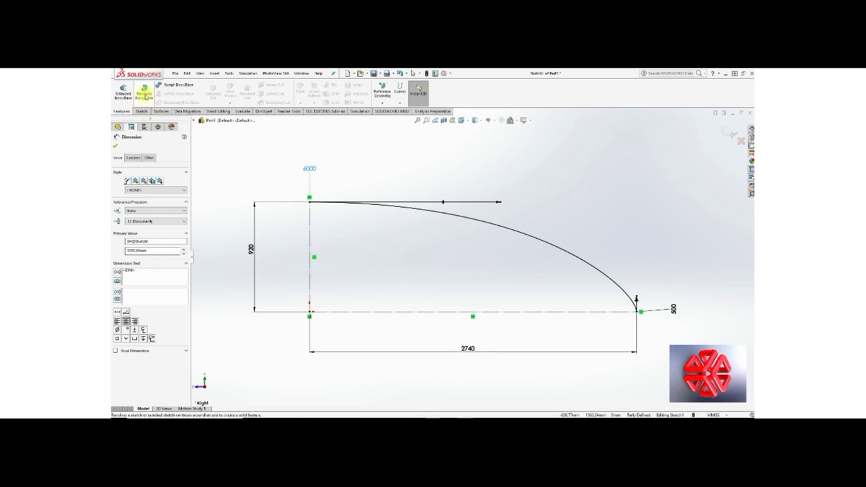
left_click(448, 249)
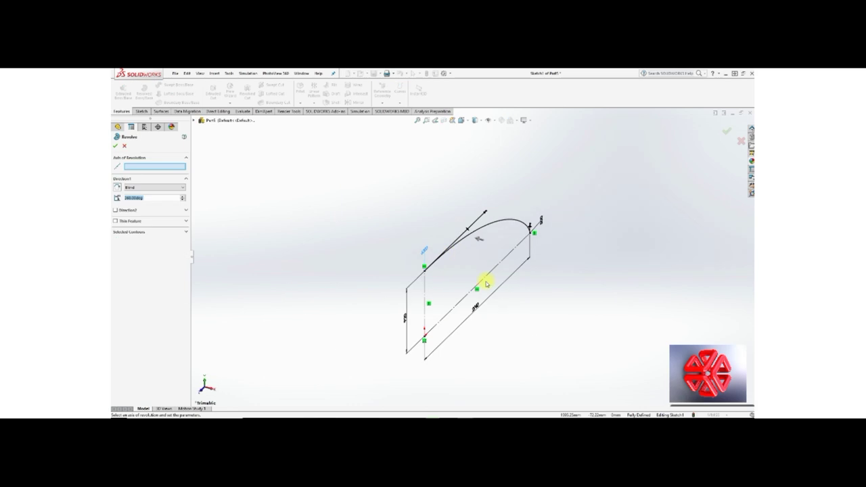
left_click(484, 278)
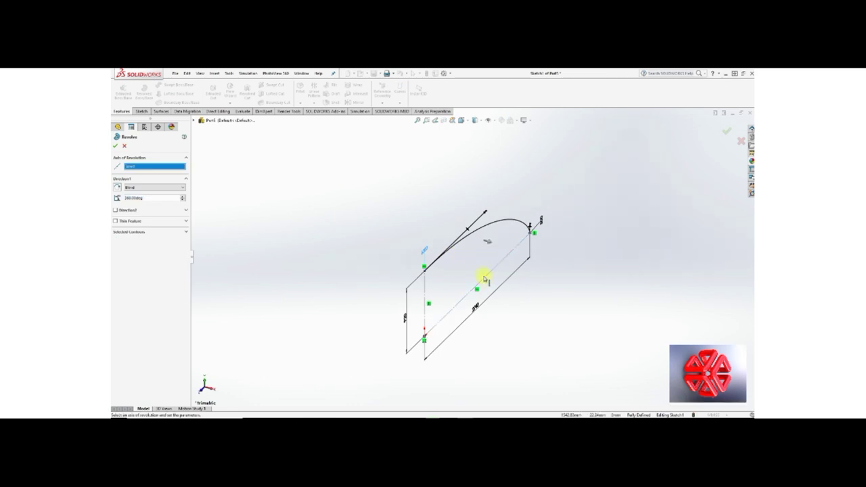
left_click(180, 233)
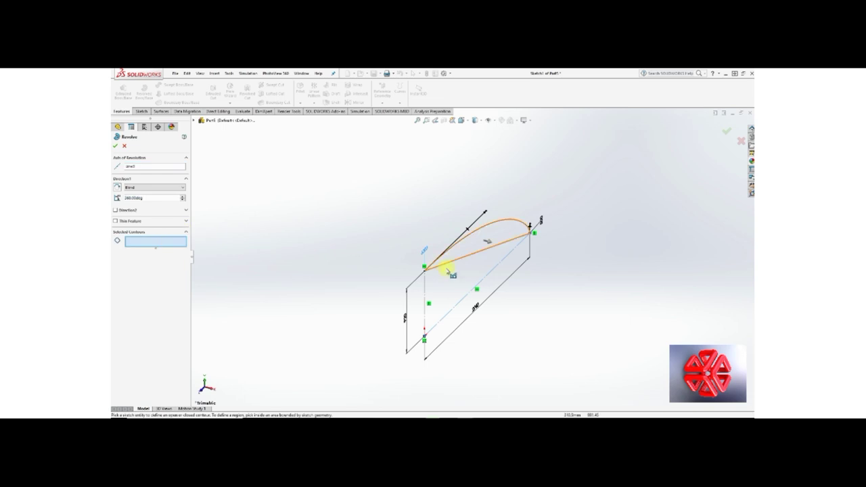
left_click(469, 233)
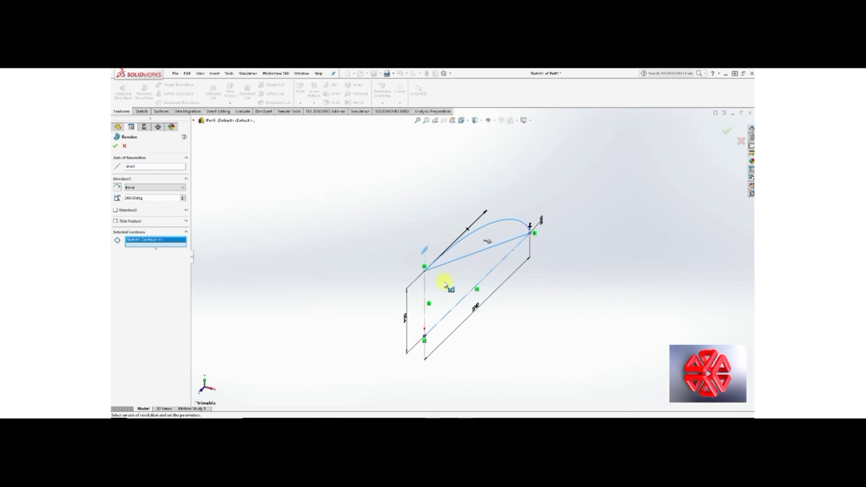
mouse_move(427, 283)
middle_mouse_down()
mouse_move(304, 253)
mouse_move(300, 305)
mouse_move(338, 344)
mouse_move(332, 348)
middle_mouse_up()
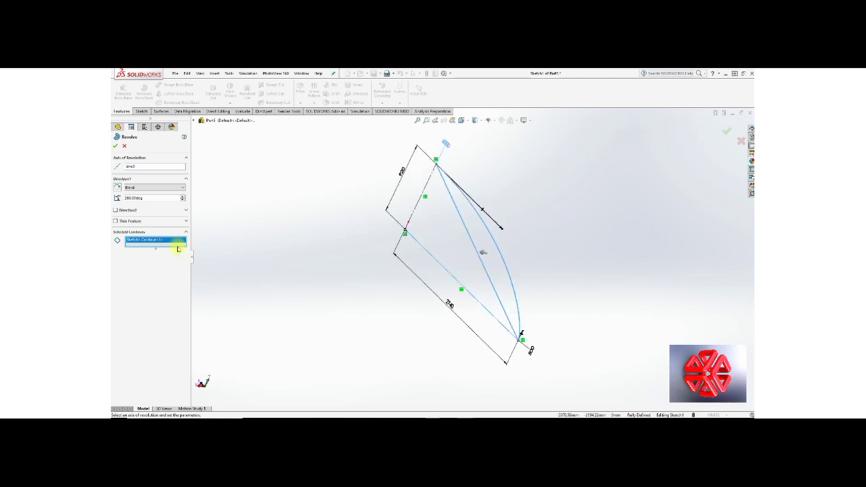
key("Delete")
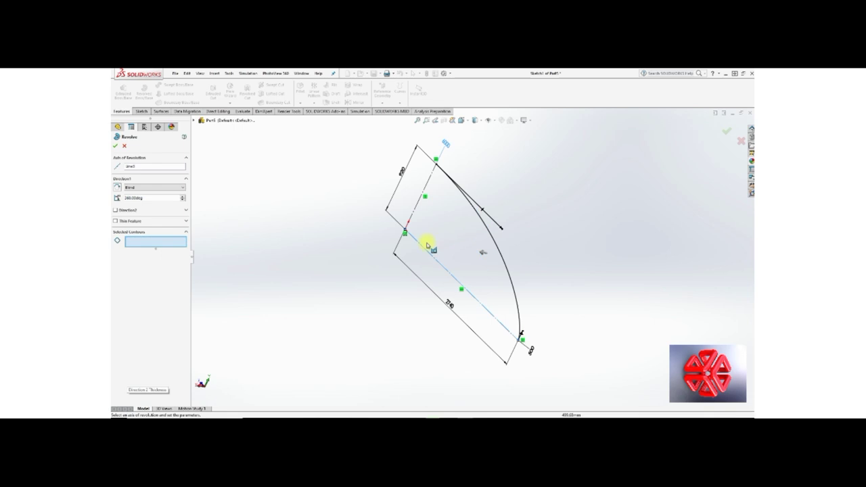
left_click(130, 169)
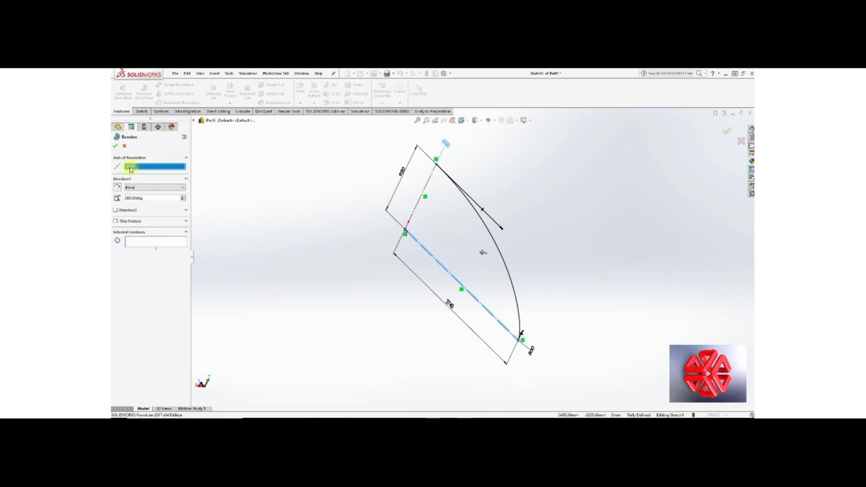
mouse_move(387, 236)
middle_mouse_down()
mouse_move(373, 213)
mouse_move(394, 201)
mouse_move(525, 266)
middle_mouse_up()
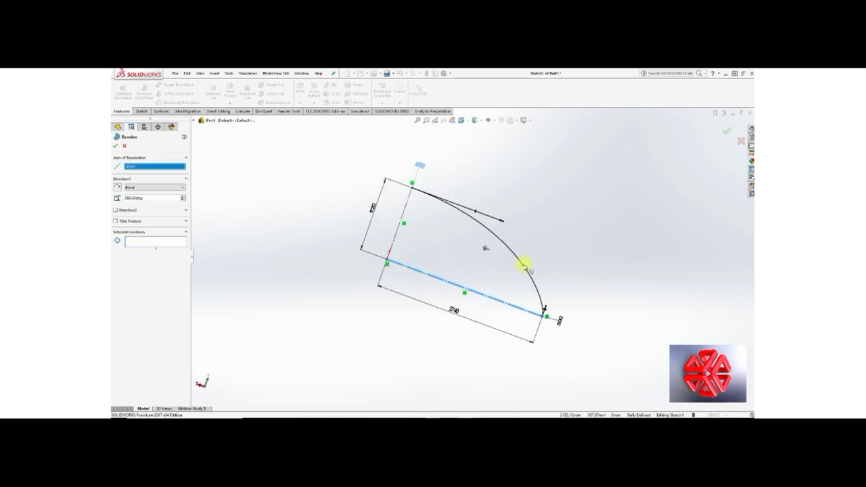
left_click(529, 277)
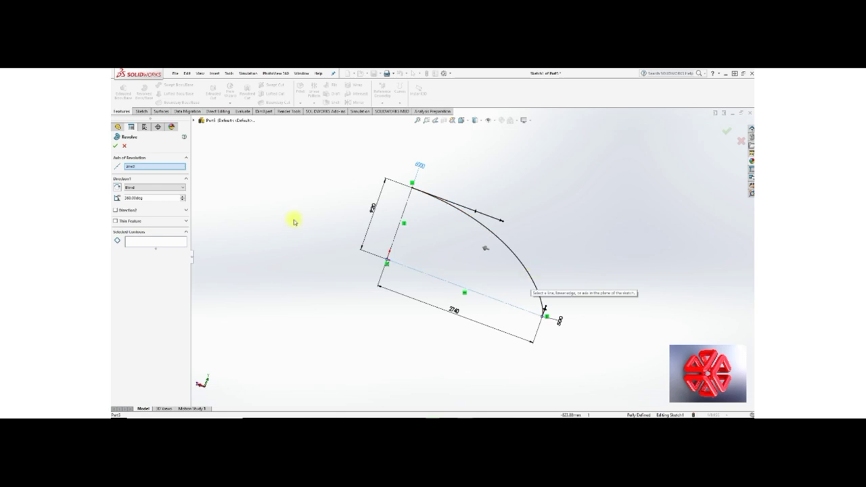
left_click(124, 146)
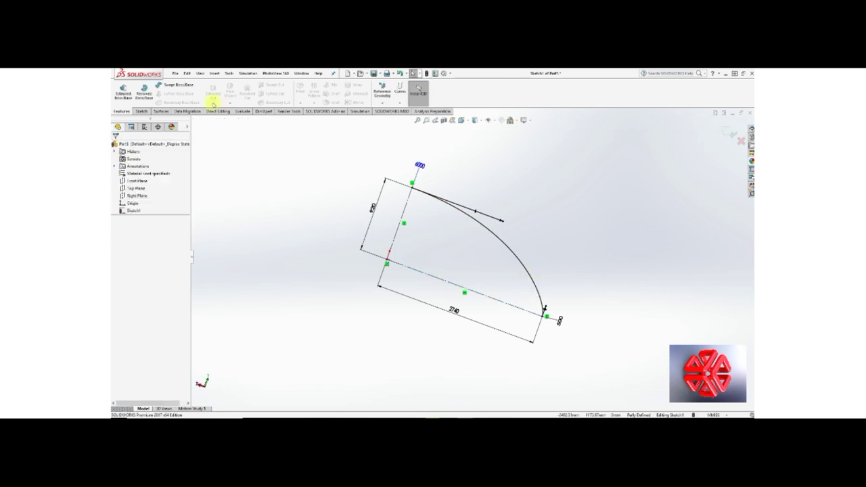
Draw and delete a temporary diagonal line, then turn the 920 vertical line back into solid geometry.
left_click(140, 111)
left_click(155, 86)
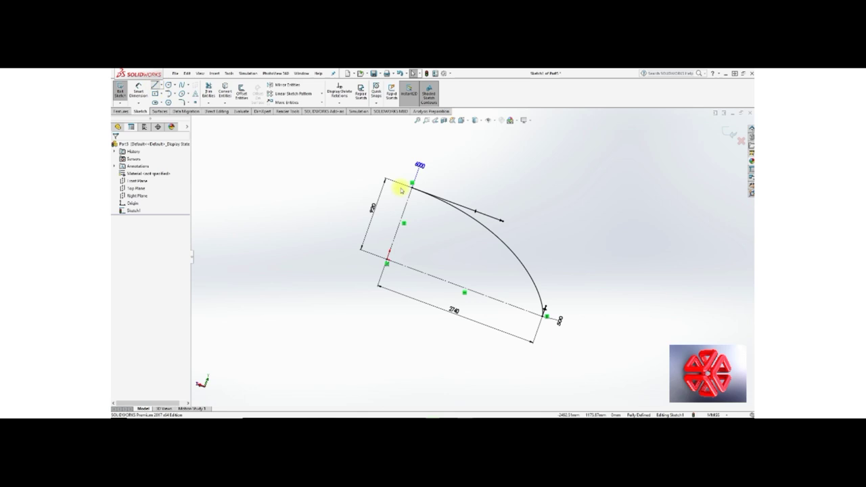
left_click(412, 184)
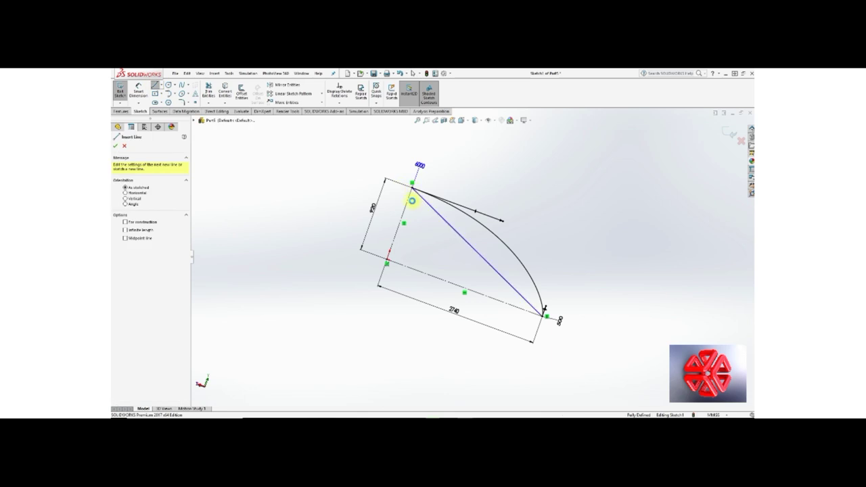
key("Escape")
left_click(445, 217)
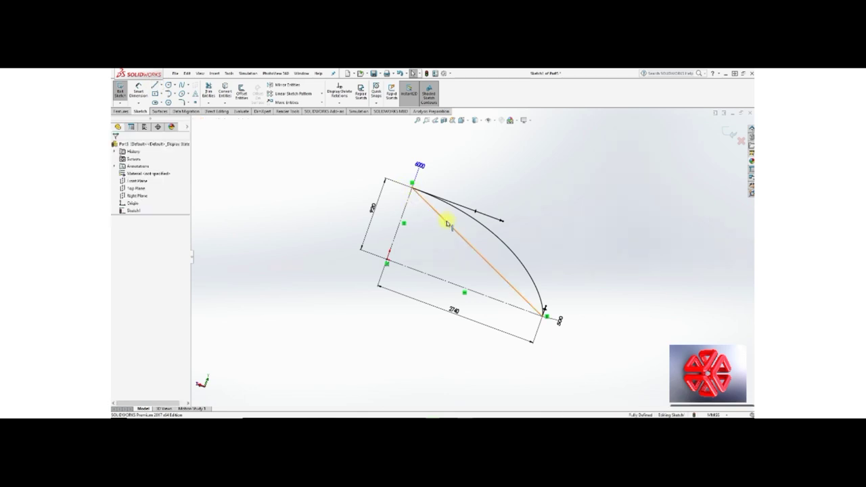
key("Delete")
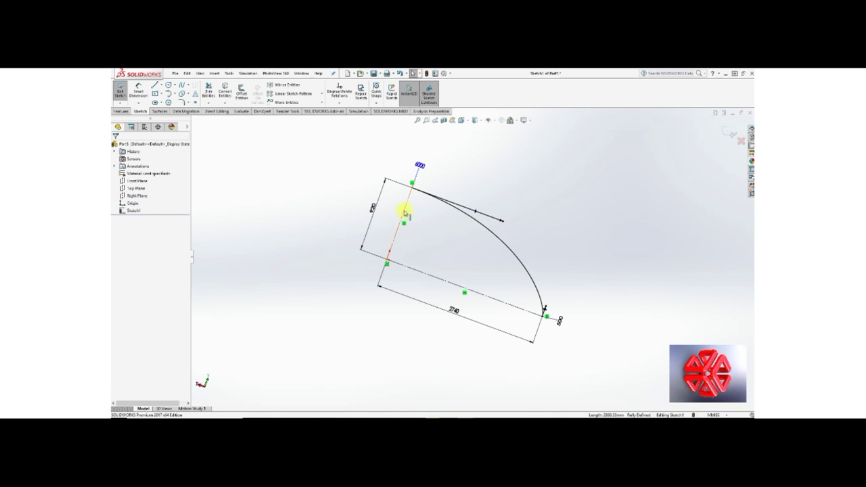
left_click(403, 213)
left_click(152, 257)
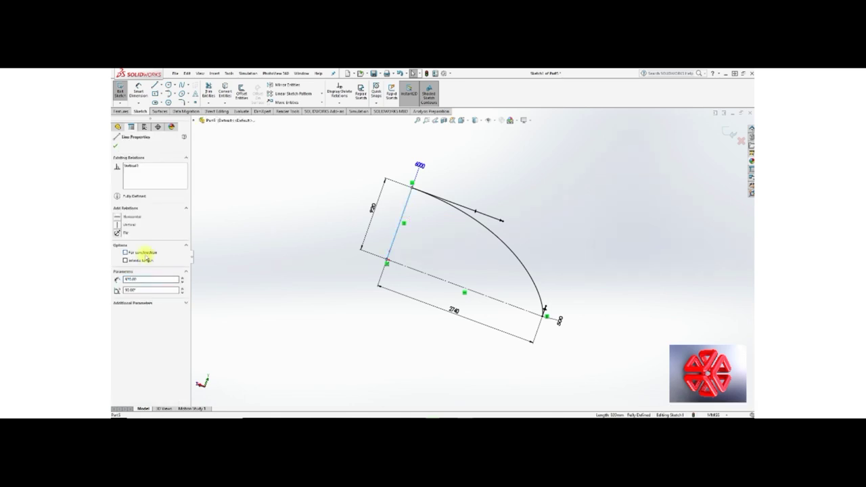
Revolve the curved profile 360 degrees about the straight sketch line to form Revolve1.
left_click(117, 147)
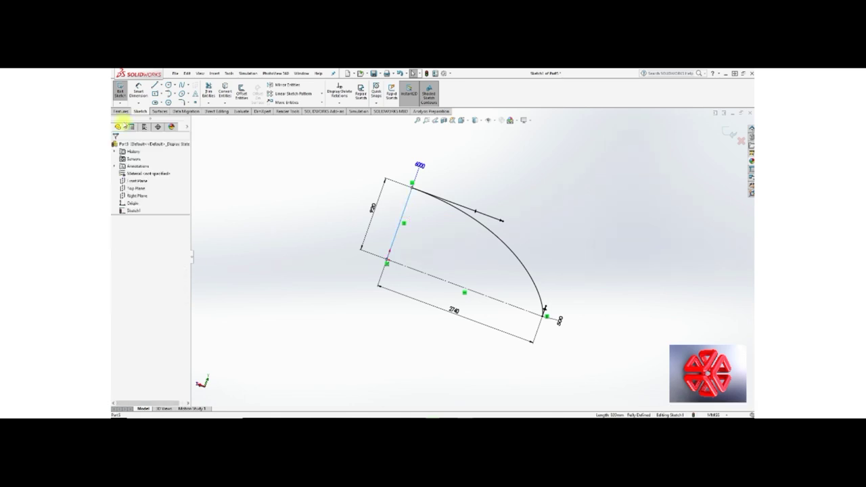
left_click(120, 111)
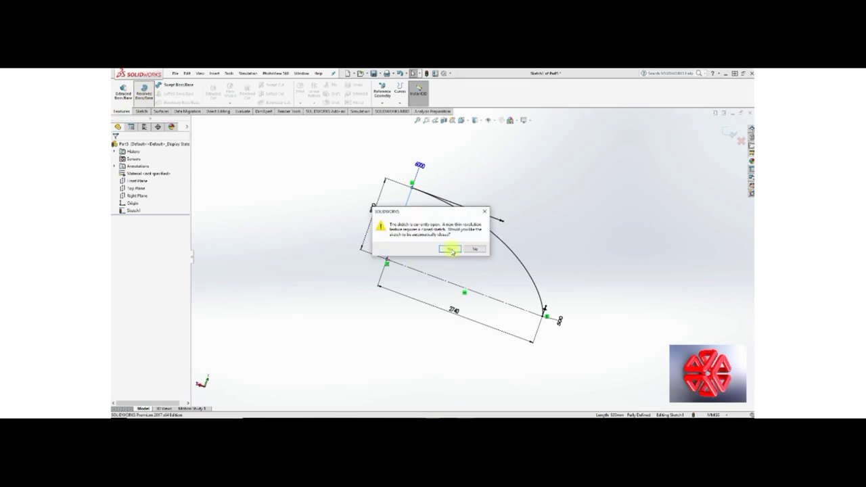
left_click(450, 250)
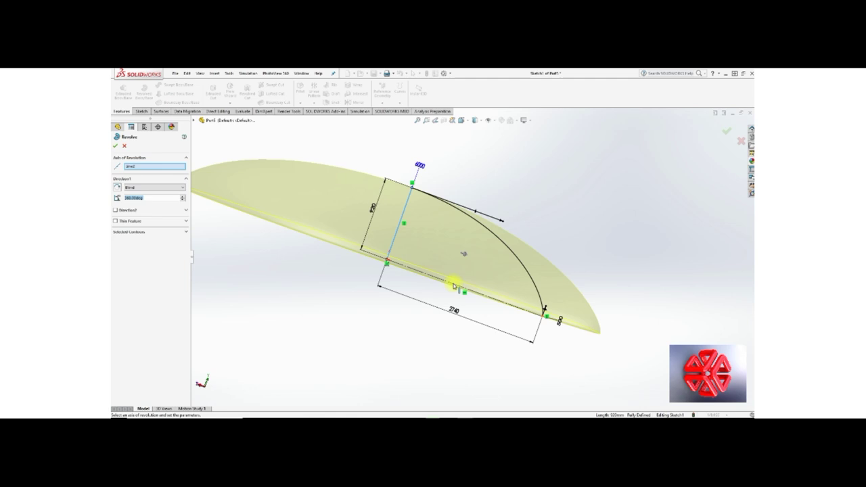
left_click(138, 194)
left_click(128, 168)
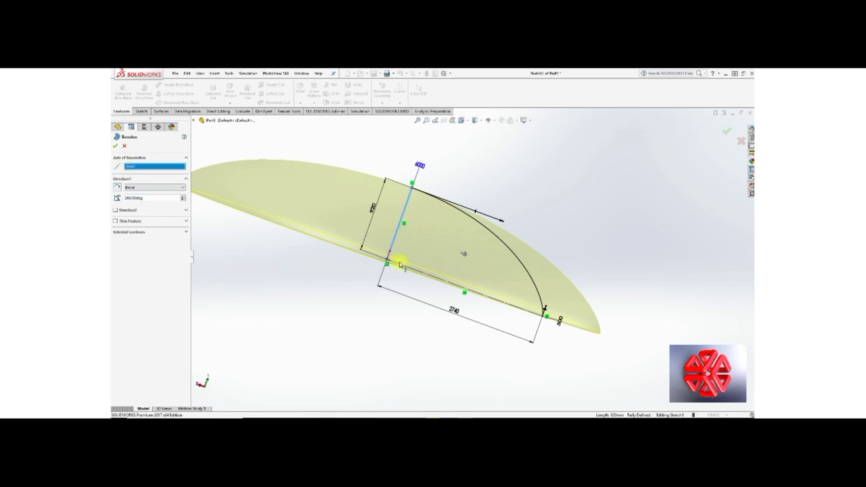
left_click(140, 167)
key("Delete")
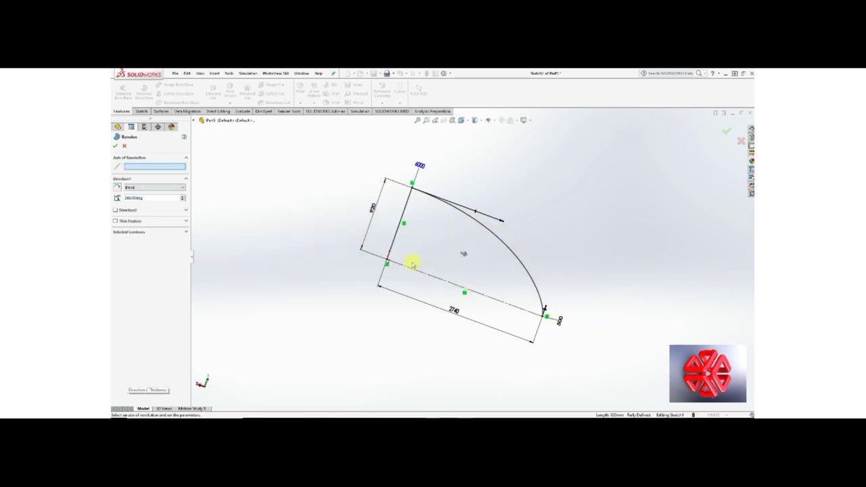
left_click(421, 274)
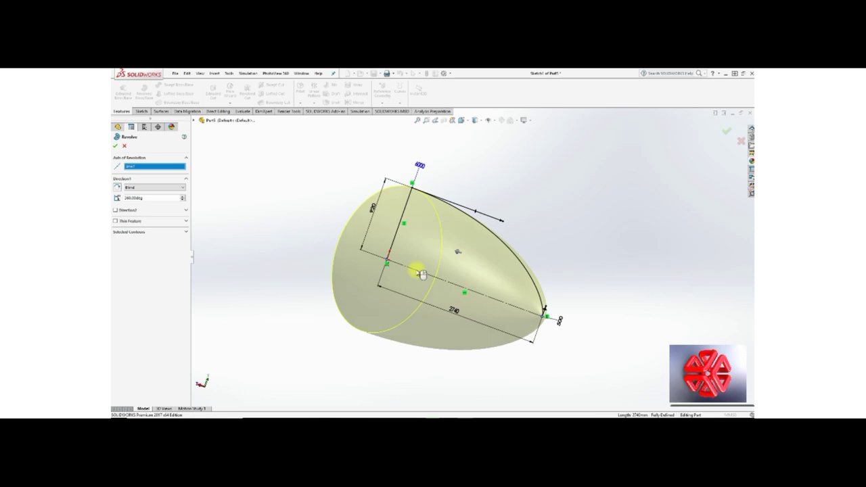
key("Return")
Shell the nose cone with thickness 1, removing its flat end face.
left_click(325, 105)
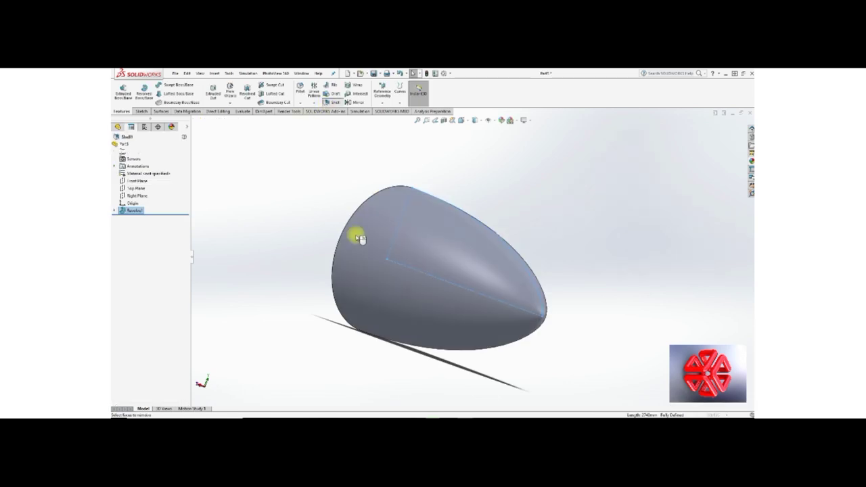
middle_click_drag(363, 245, 421, 315)
left_click(421, 315)
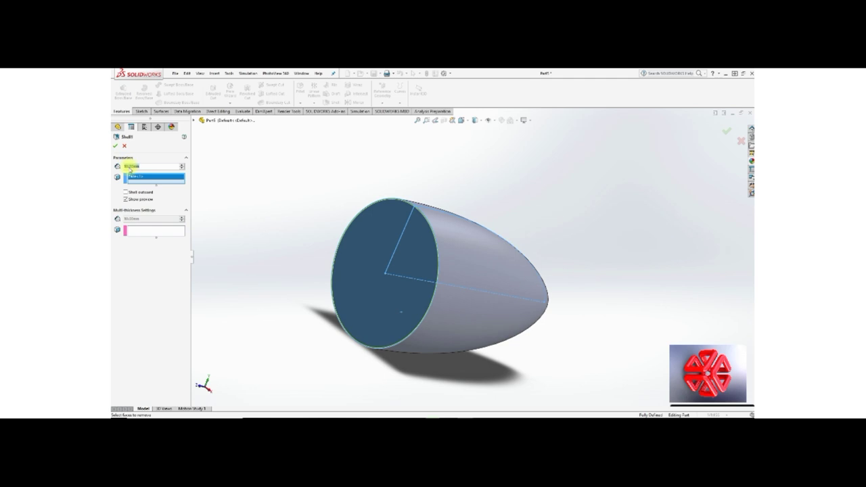
type("1")
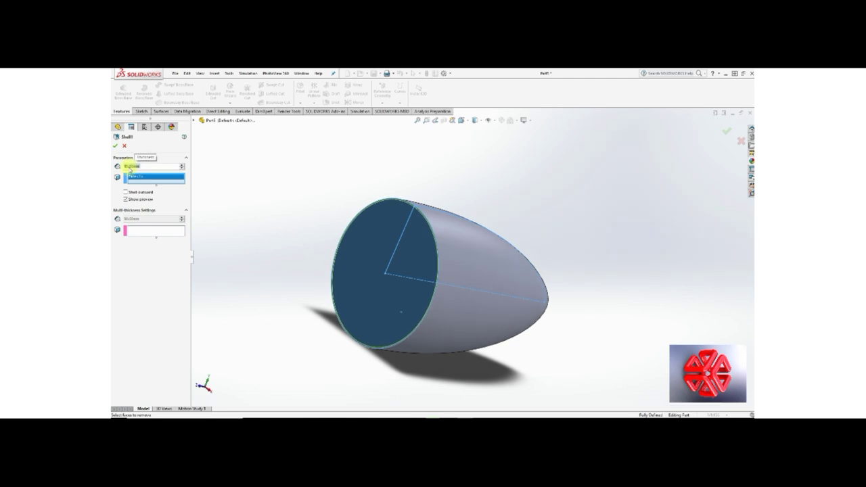
left_click(115, 146)
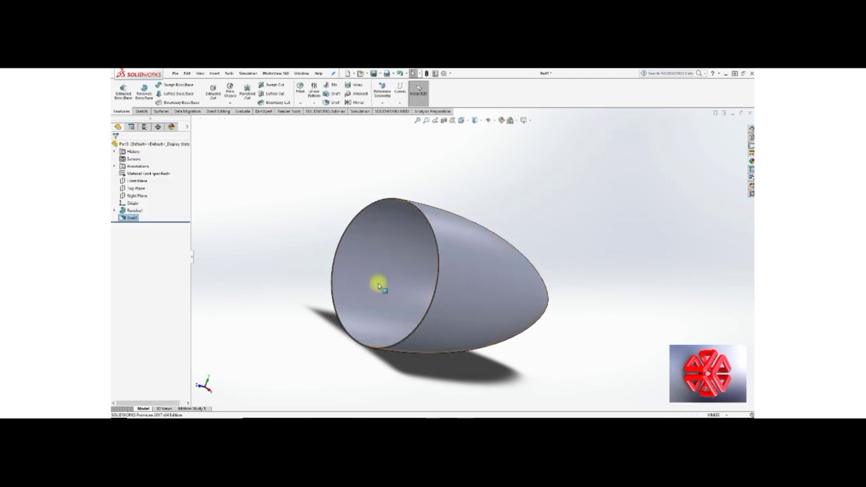
mouse_move(379, 285)
middle_mouse_down()
mouse_move(400, 291)
mouse_move(309, 253)
mouse_move(232, 250)
mouse_move(225, 262)
middle_mouse_up()
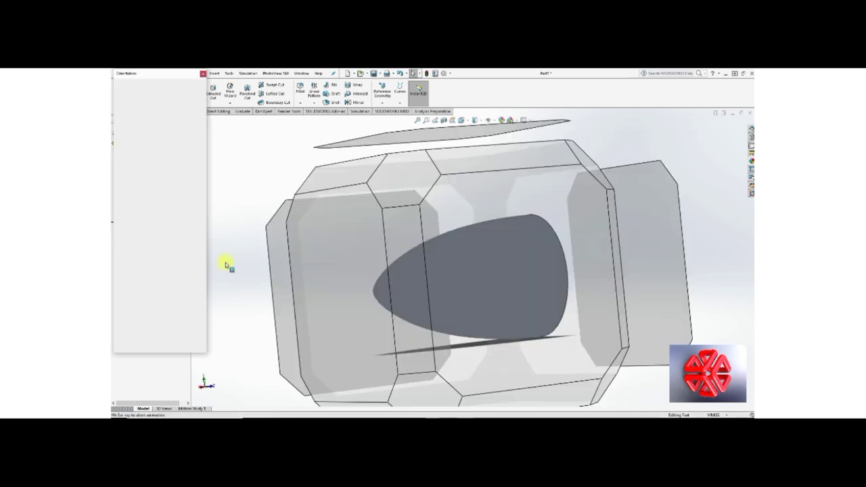
key("Escape")
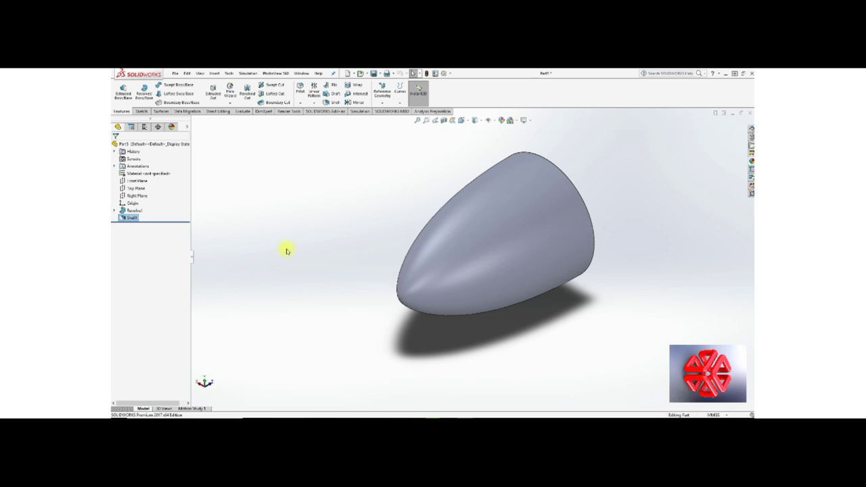
Insert the Blades.SLDPRT part file into the nose-cone part.
left_click(214, 73)
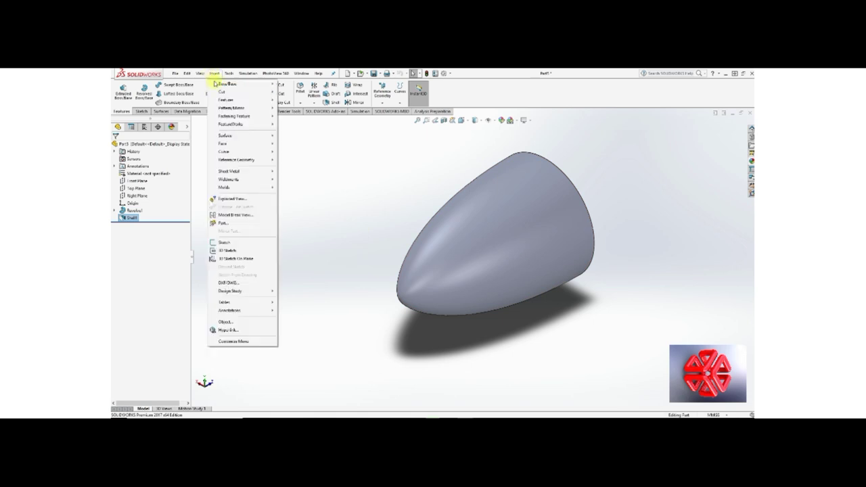
left_click(224, 222)
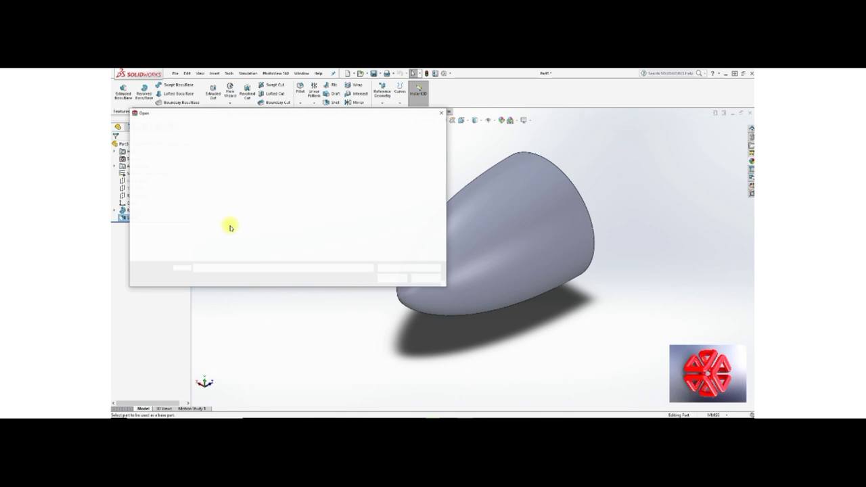
left_click(229, 198)
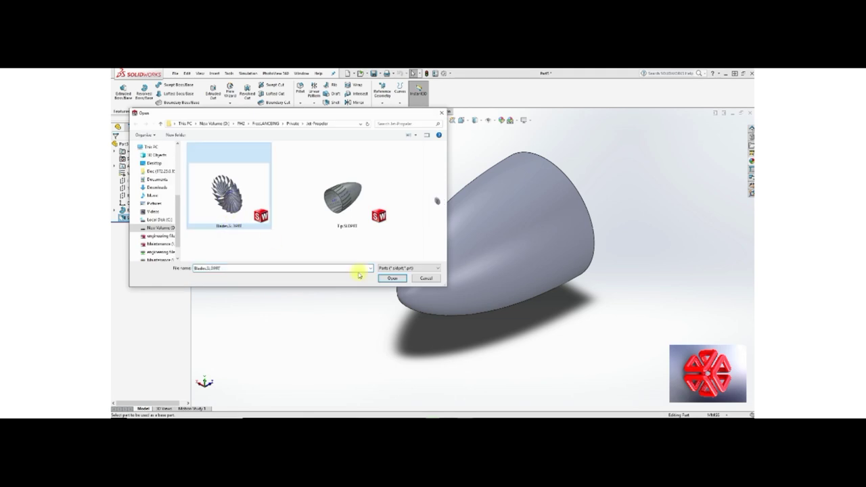
left_click(393, 279)
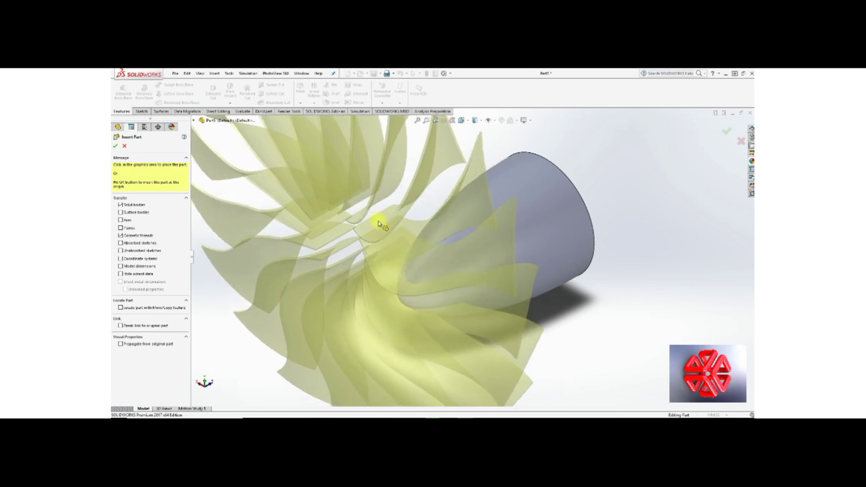
In front view, place the inserted blades at the cone's hub centre.
left_click(463, 121)
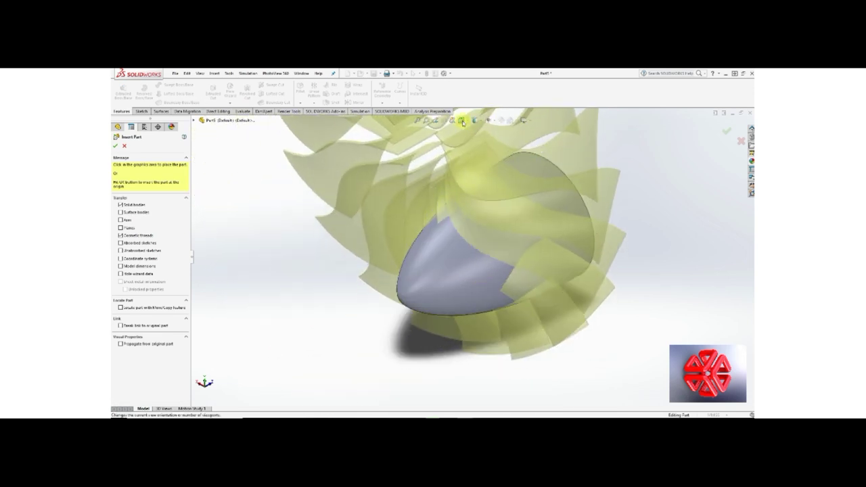
left_click(338, 329)
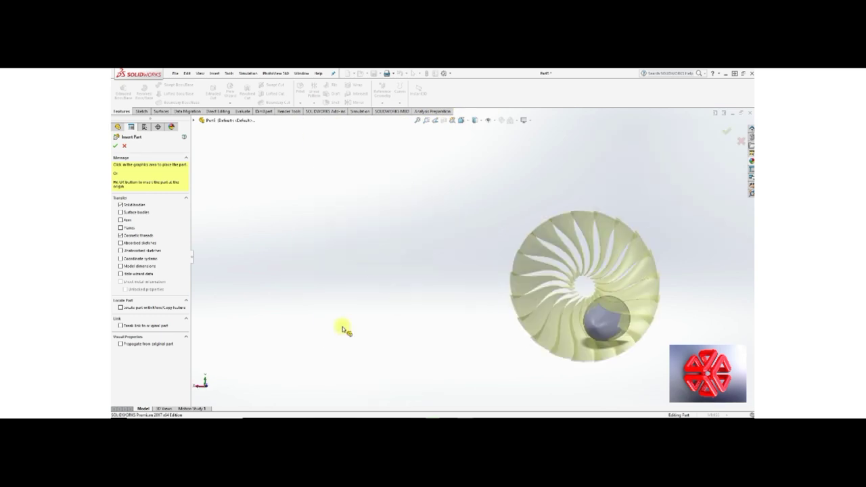
scroll(344, 331, "up", 5)
scroll(609, 325, "down", 2)
scroll(582, 305, "down", 3)
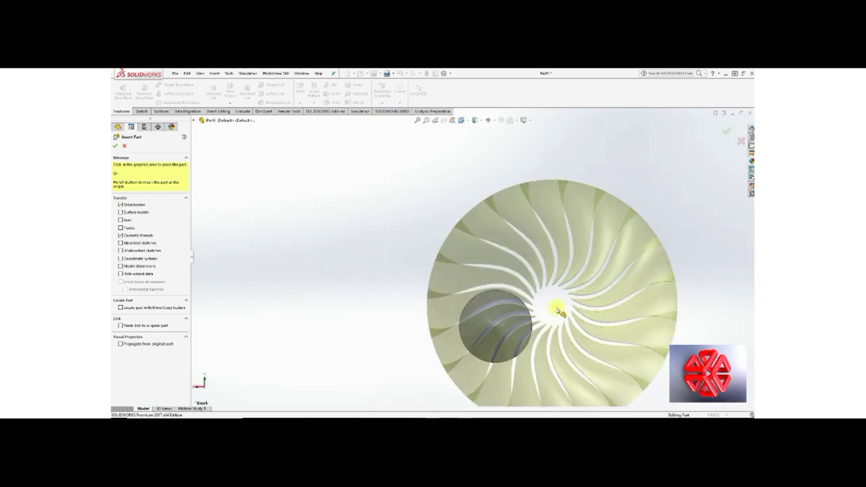
scroll(527, 318, "down", 3)
left_click(461, 330)
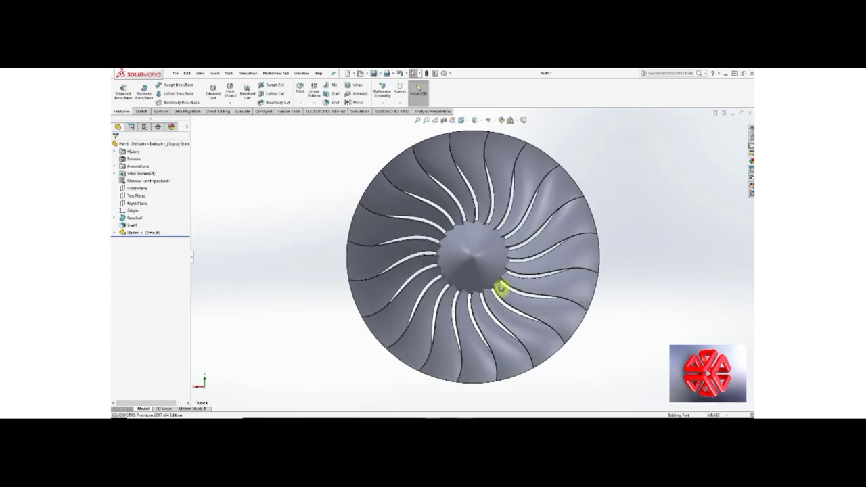
mouse_move(499, 290)
middle_mouse_down()
mouse_move(476, 287)
mouse_move(400, 309)
mouse_move(429, 315)
mouse_move(472, 304)
mouse_move(473, 337)
middle_mouse_up()
key("space")
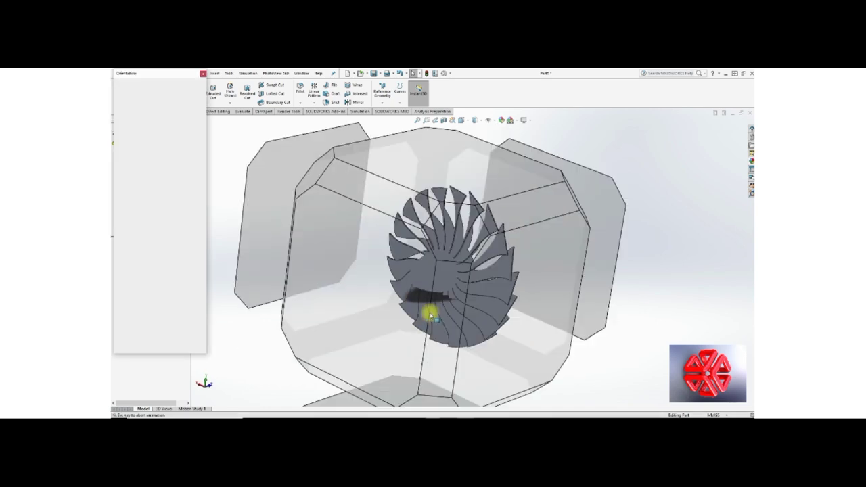
Start a Subtract Combine with the shelled nose cone as the main body.
left_click(412, 273)
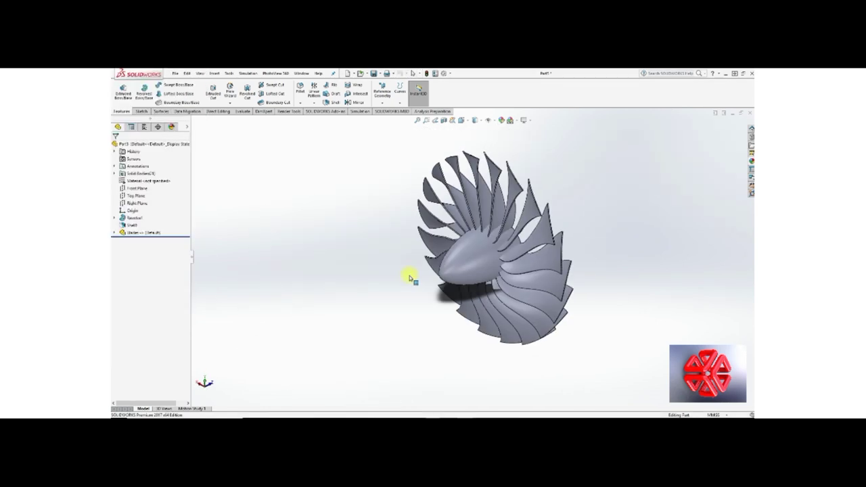
left_click(229, 111)
left_click(255, 92)
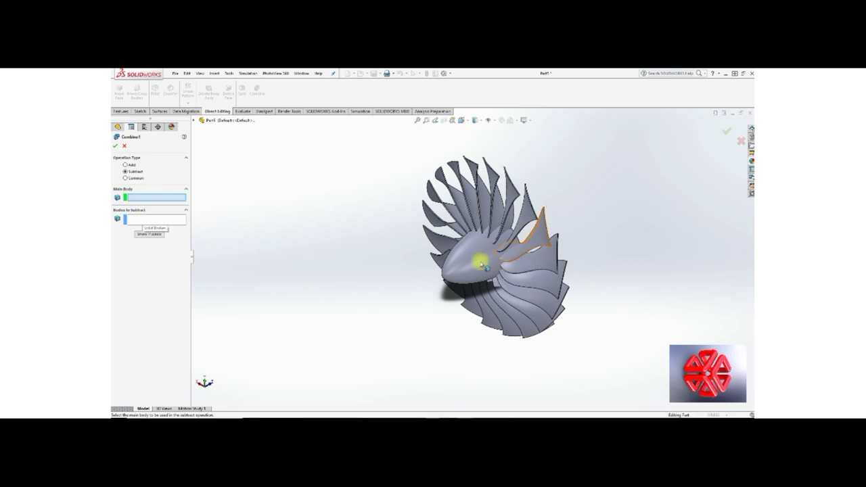
left_click(465, 258)
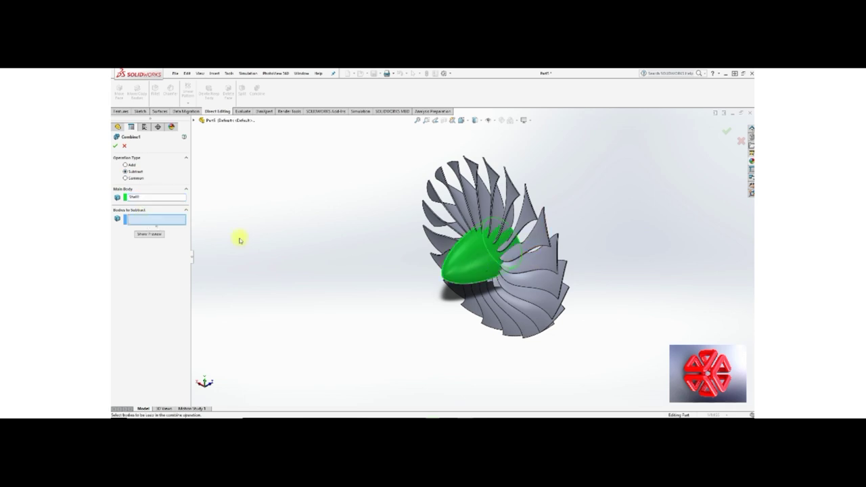
Add the first blade bodies to Bodies to Subtract and preview the cut.
left_click(532, 251)
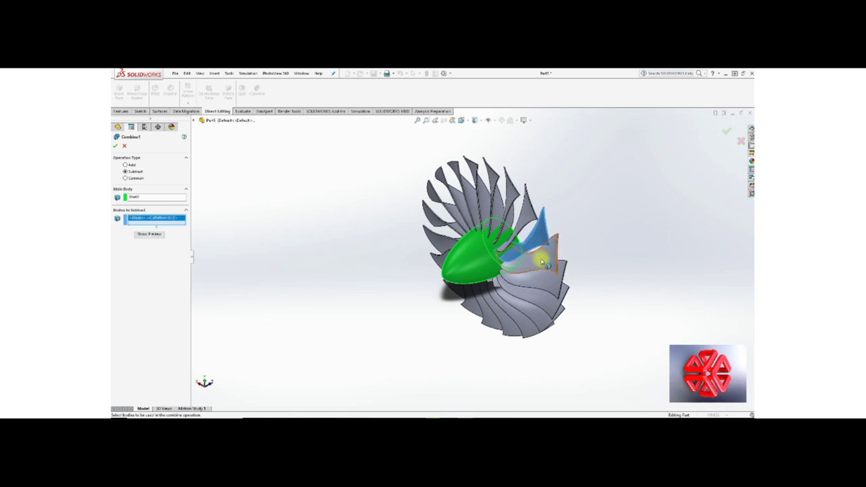
left_click(546, 262)
left_click(547, 274)
left_click(521, 304)
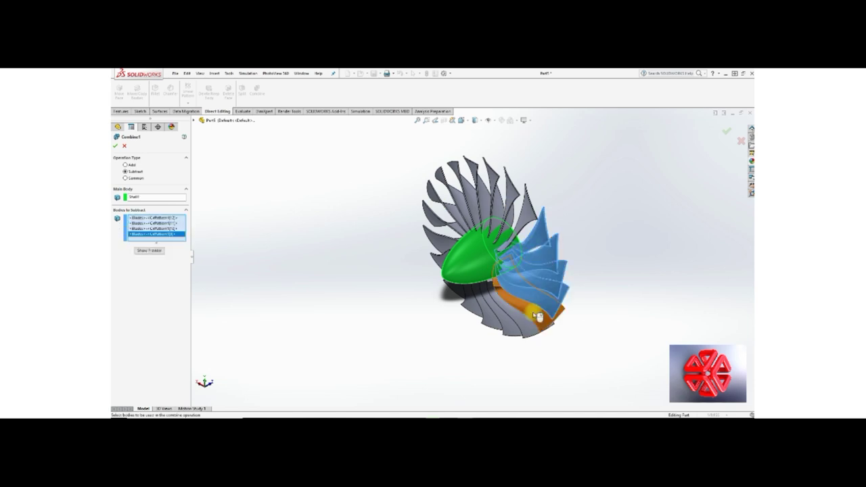
left_click(528, 330)
left_click(529, 330)
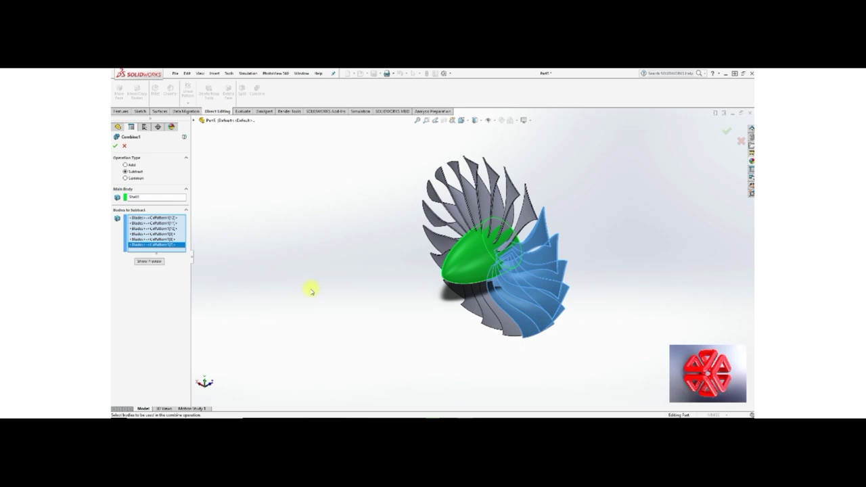
left_click(154, 262)
scroll(551, 261, "down", 5)
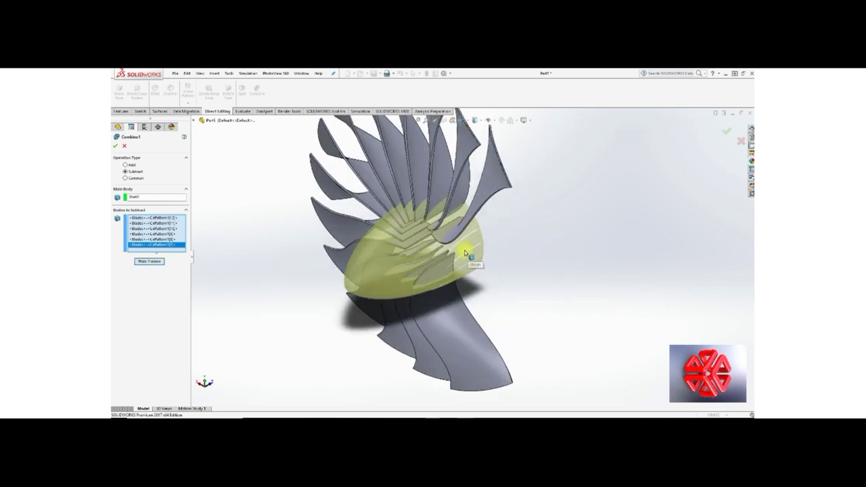
scroll(465, 253, "down", 3)
scroll(464, 243, "down", 3)
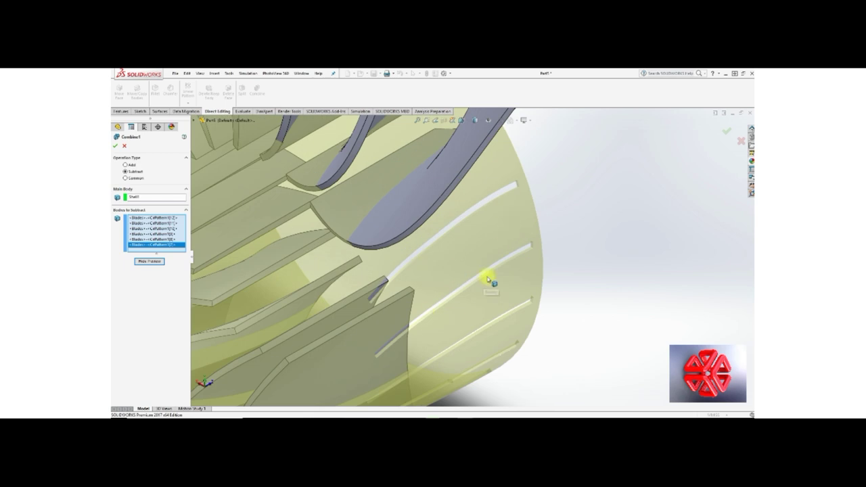
scroll(464, 265, "up", 5)
left_click(443, 226)
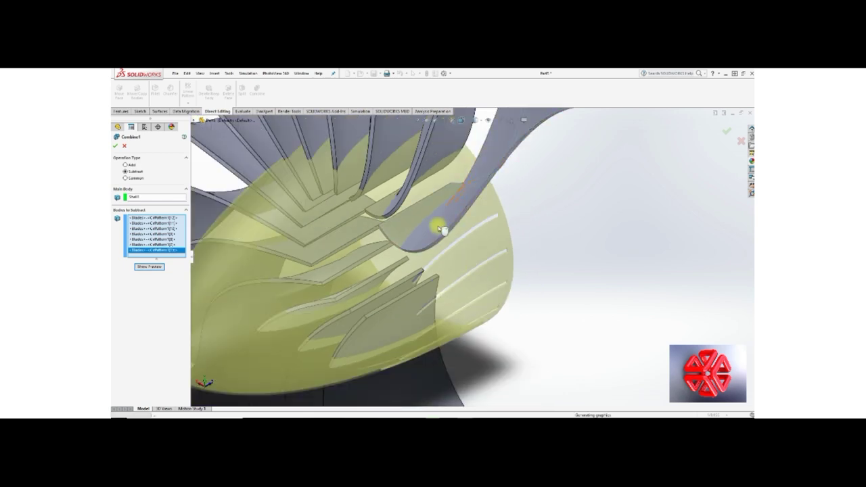
scroll(426, 175, "down", 3)
Add the upper ring of blade bodies to the subtraction.
left_click(427, 176)
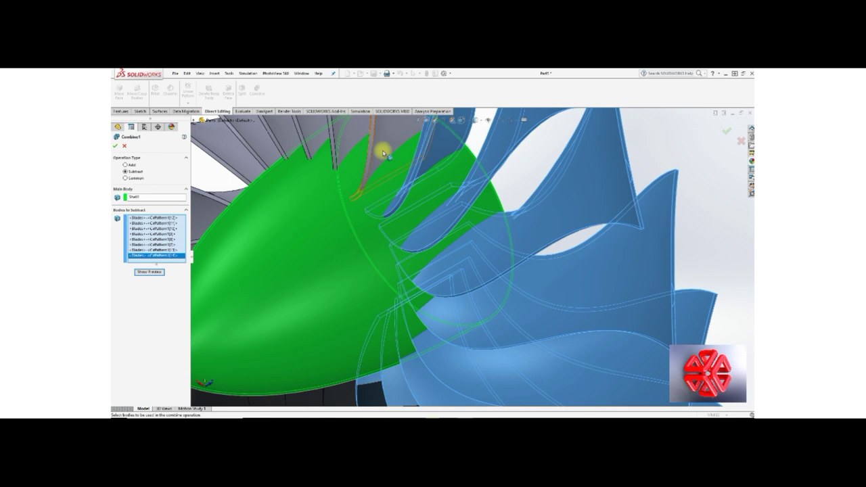
left_click(369, 152)
left_click(342, 146)
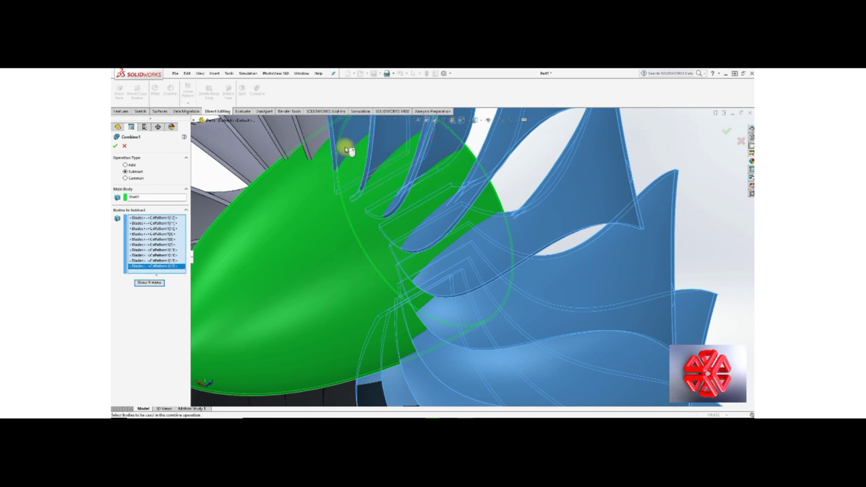
left_click(313, 148)
left_click(284, 141)
left_click(262, 155)
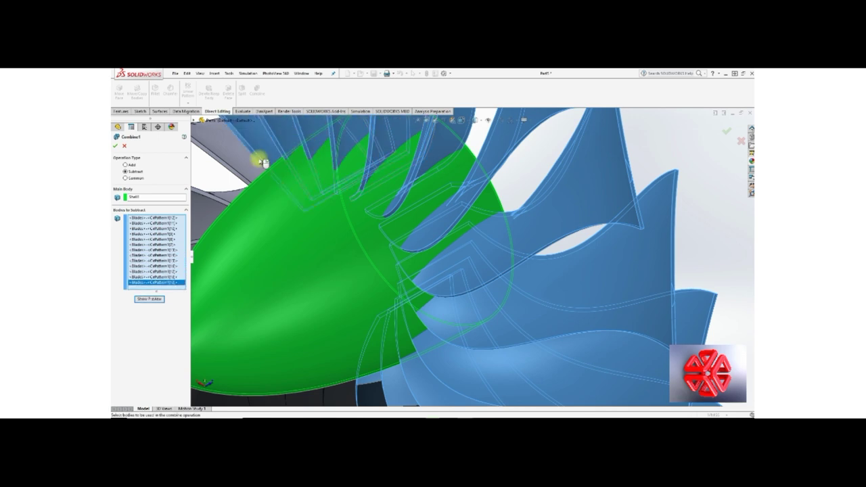
left_click(254, 169)
left_click(235, 201)
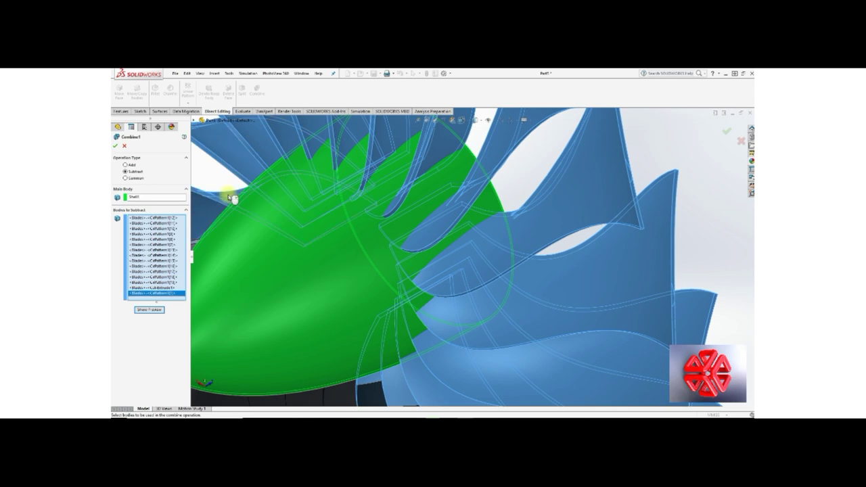
Add the left and lower blades, then confirm to create Combine1 with slots cut.
scroll(248, 207, "up", 2)
left_click(250, 268)
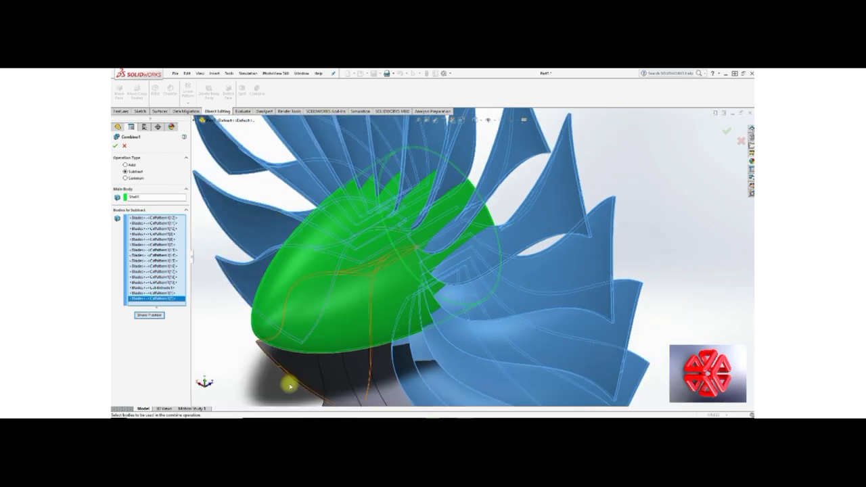
left_click(299, 379)
scroll(348, 371, "up", 2)
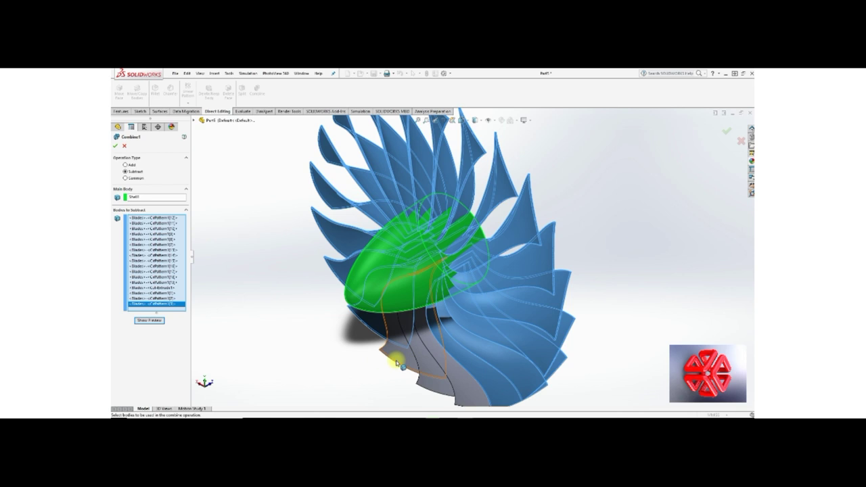
left_click(403, 364)
left_click(444, 386)
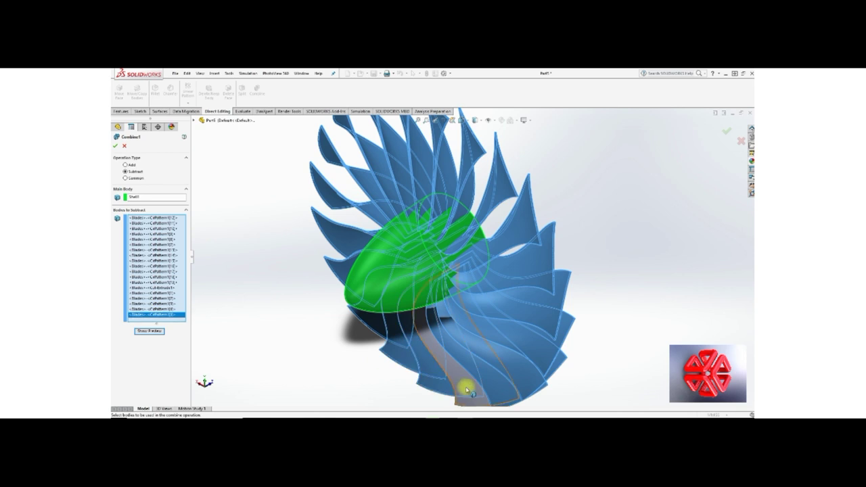
left_click(467, 389)
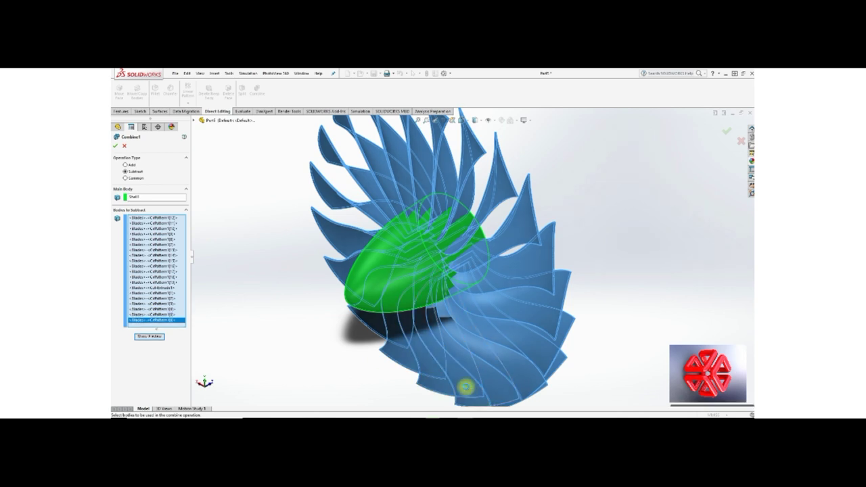
key("Return")
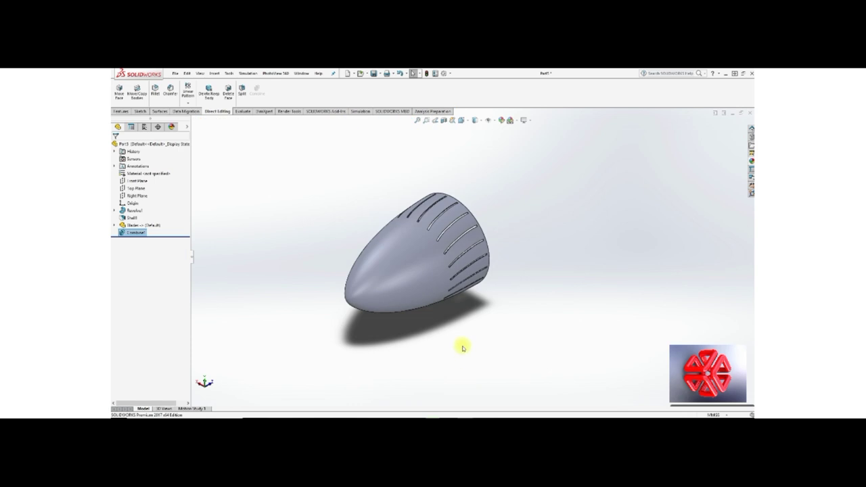
Orbit the slotted nose cone and switch to the Features tools.
mouse_move(463, 348)
middle_mouse_down()
mouse_move(509, 305)
mouse_move(555, 327)
mouse_move(528, 345)
mouse_move(532, 363)
mouse_move(484, 321)
mouse_move(420, 323)
mouse_move(429, 344)
middle_mouse_up()
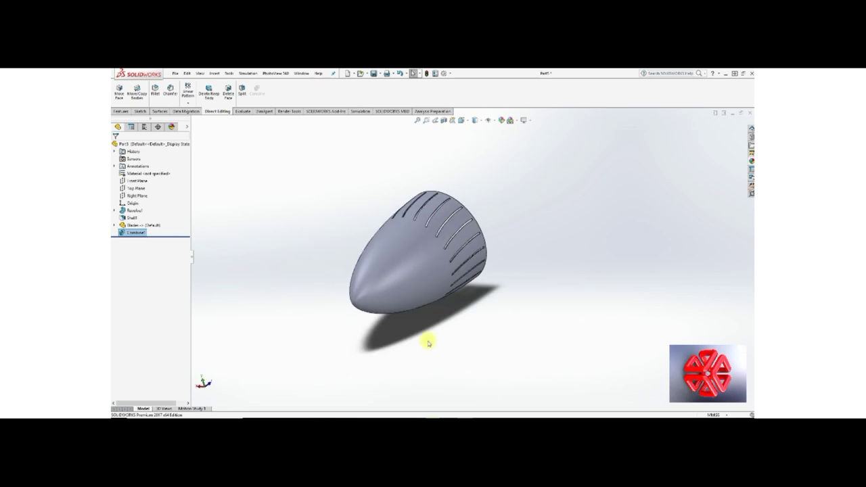
left_click(353, 73)
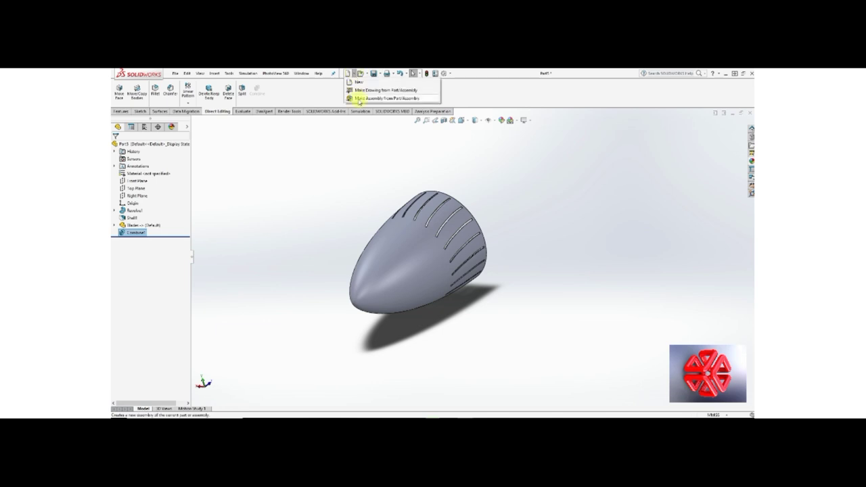
left_click(347, 139)
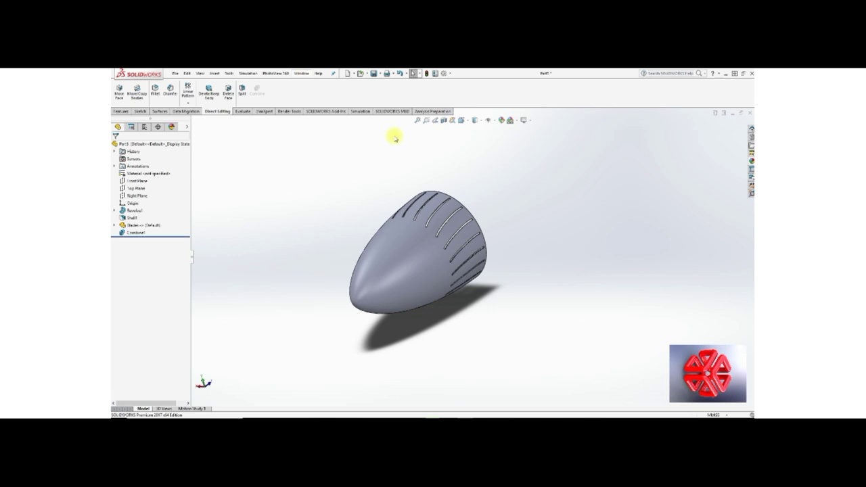
left_click(122, 111)
Create Axis1 at the intersection of the Right Plane and Top Plane.
left_click(386, 103)
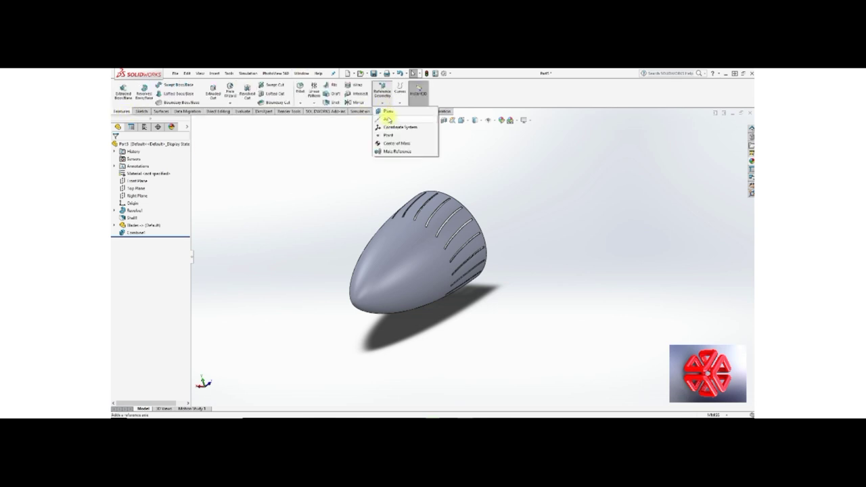
left_click(390, 122)
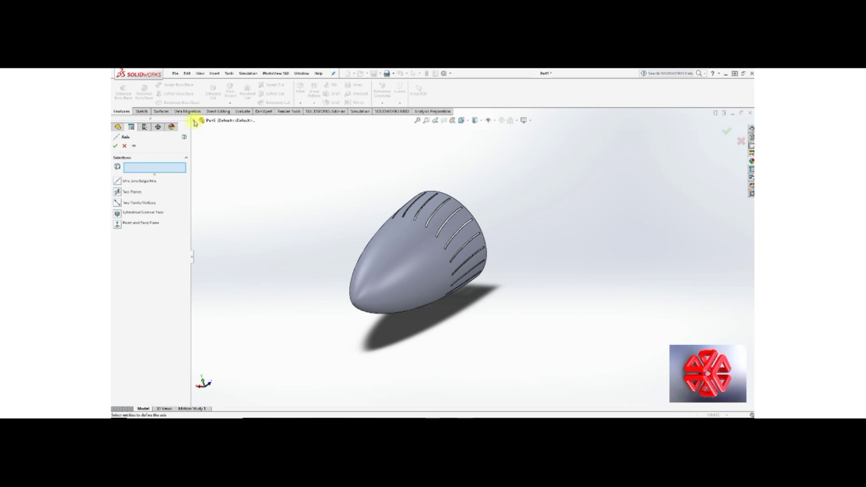
left_click(194, 120)
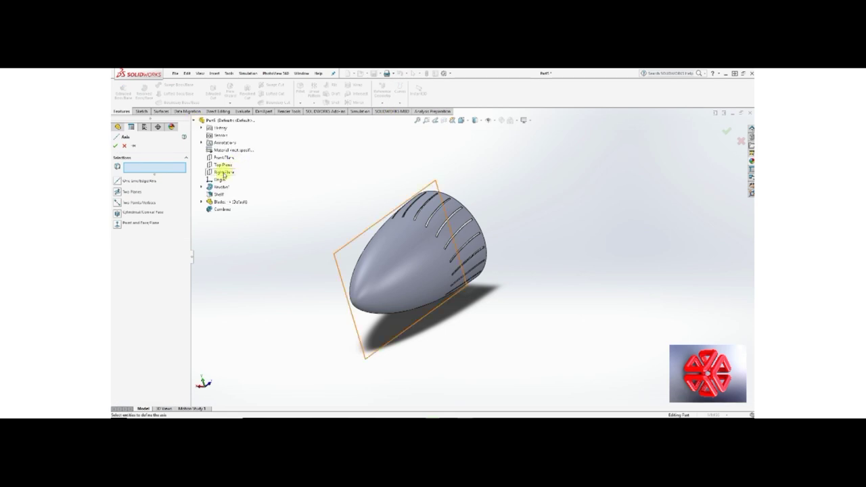
left_click(223, 174)
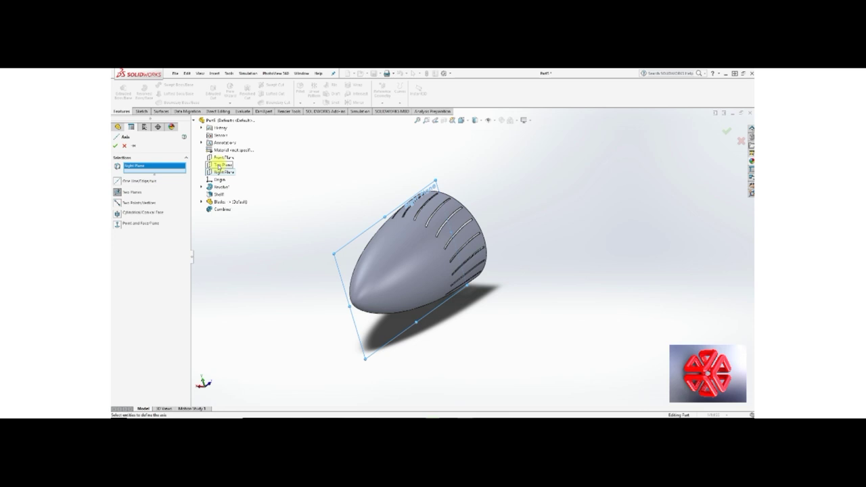
left_click(218, 166)
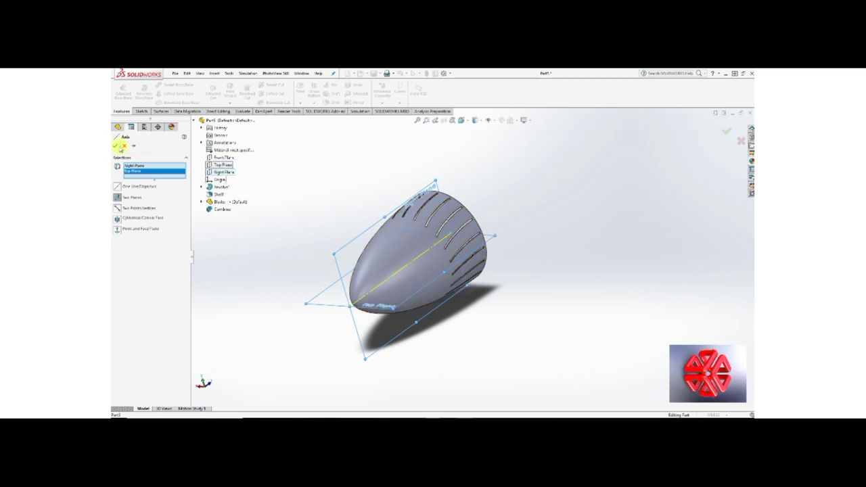
left_click(117, 146)
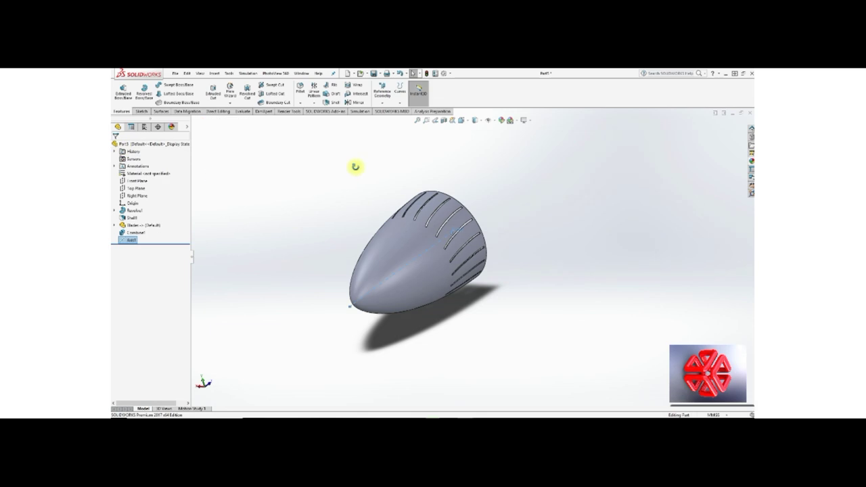
Orbit the nose cone so its tip points left, then open the New document options.
mouse_move(356, 165)
middle_mouse_down()
mouse_move(400, 157)
mouse_move(435, 172)
middle_mouse_up()
middle_click_drag(445, 191, 362, 149)
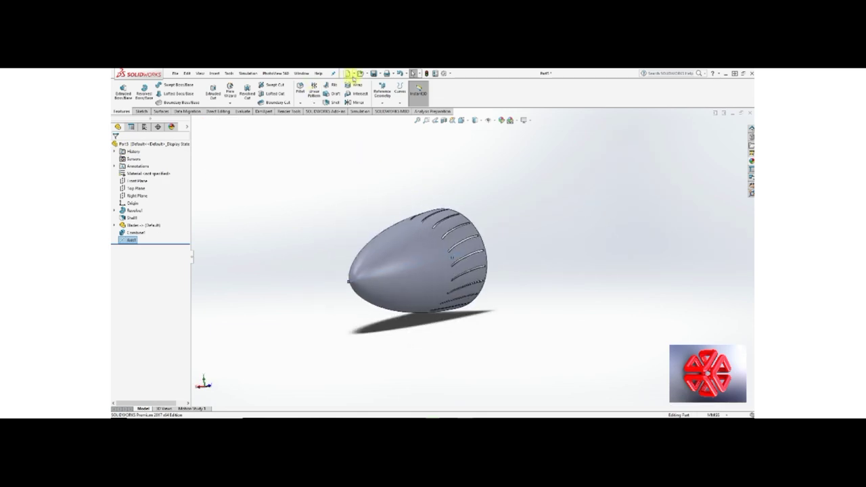
left_click(353, 74)
Make an assembly from the part, saving the part as Tip 2.
left_click(357, 99)
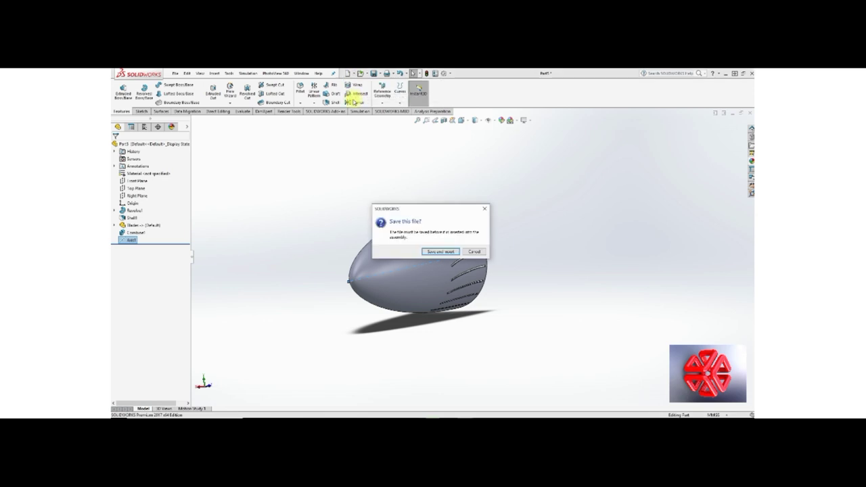
left_click(445, 253)
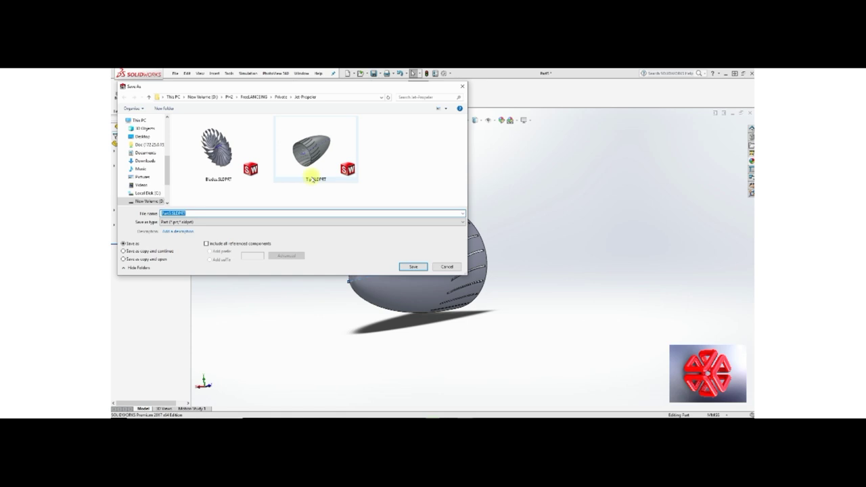
type("Tip 2")
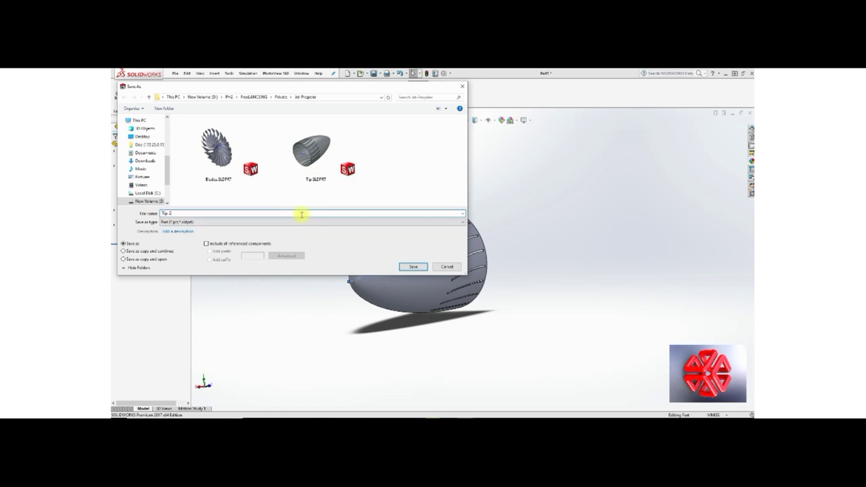
key("Return")
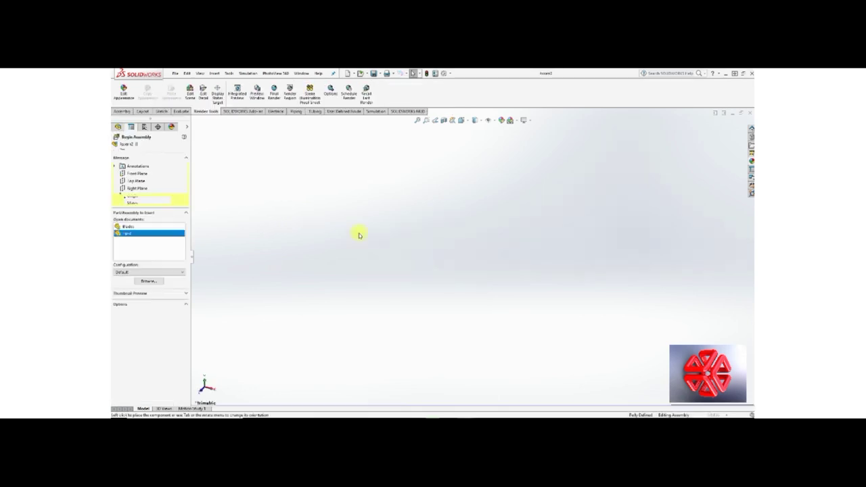
Place Tip-2 as the first fixed component of the new assembly at the origin.
left_click(153, 235)
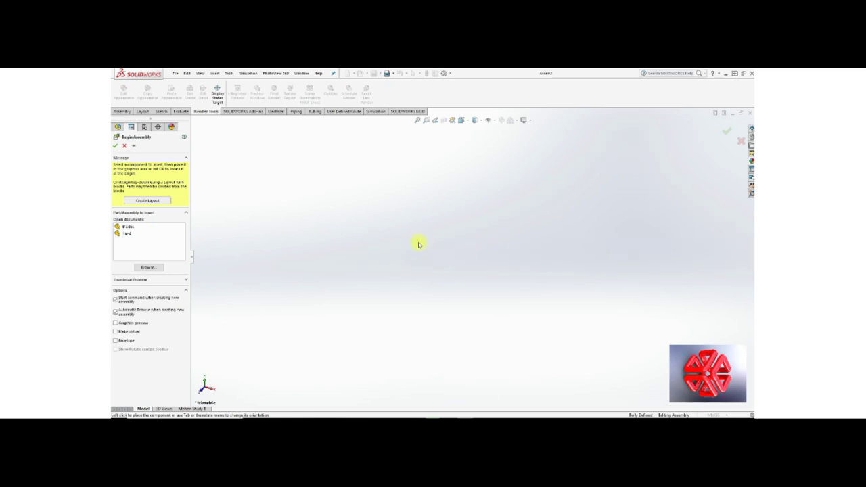
left_click(153, 236)
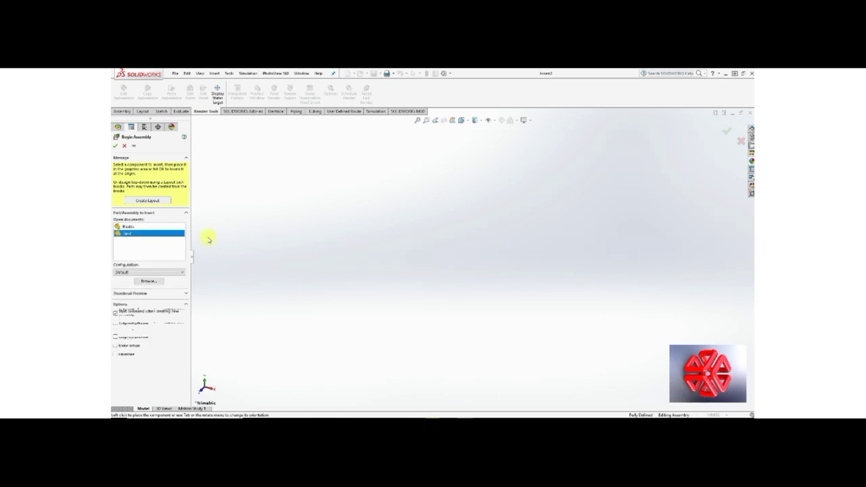
left_click(445, 254)
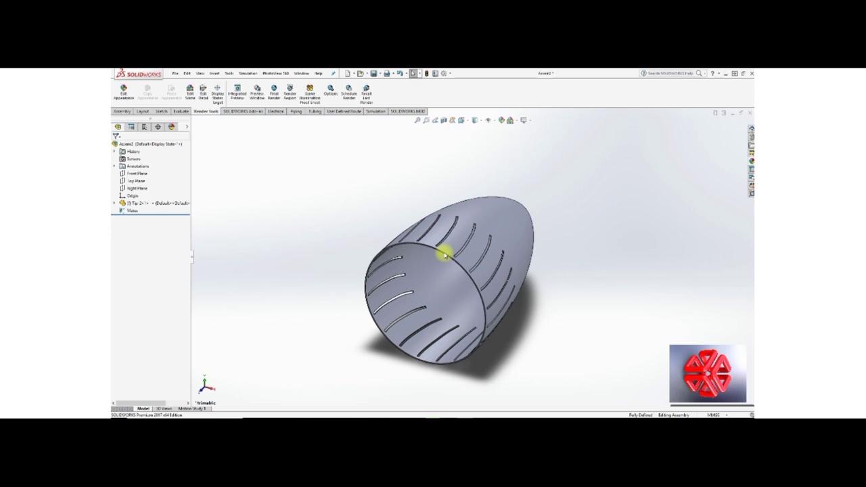
mouse_move(478, 267)
middle_mouse_down()
mouse_move(356, 242)
mouse_move(325, 267)
middle_mouse_up()
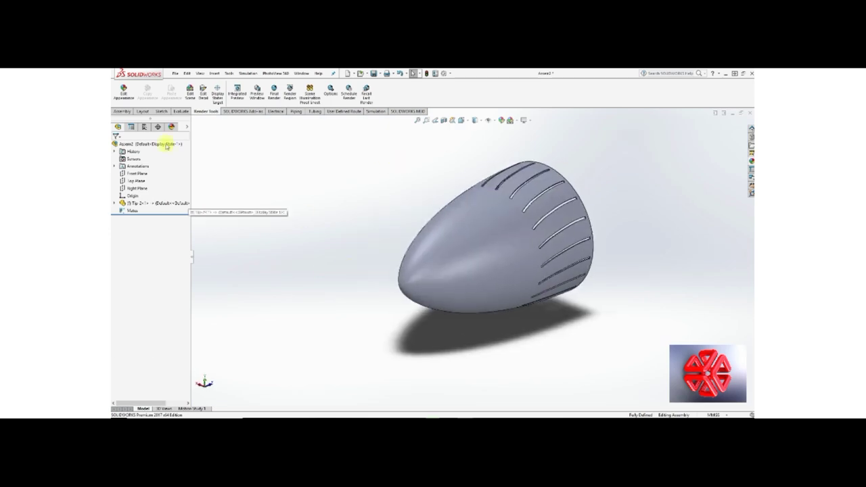
left_click(122, 111)
Insert the Blades part from the open documents and place it beside the nose cone in Assem2.
left_click(148, 93)
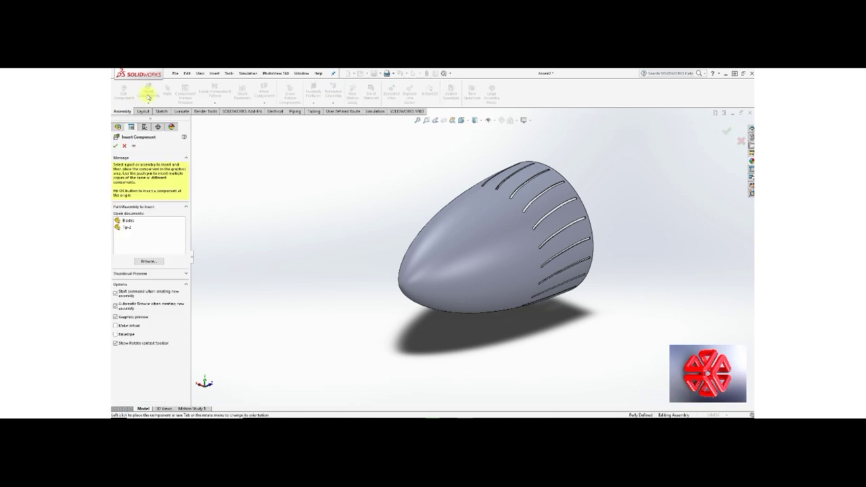
left_click(130, 221)
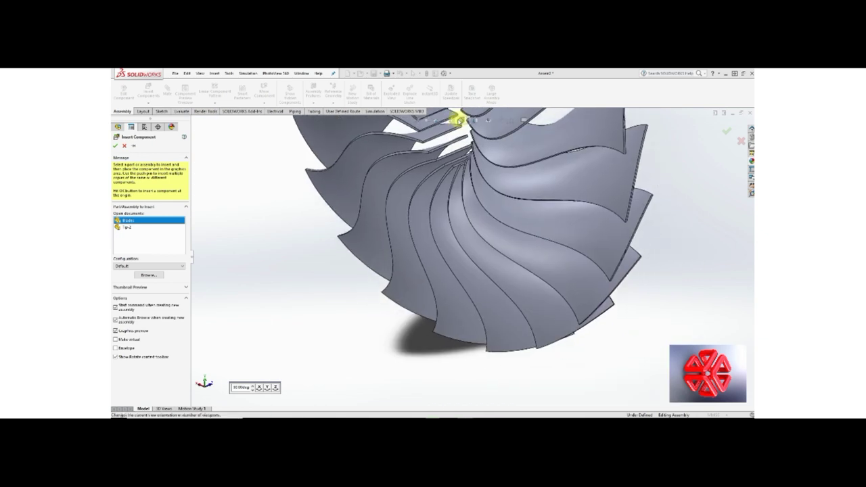
key("f")
key("ctrl+2")
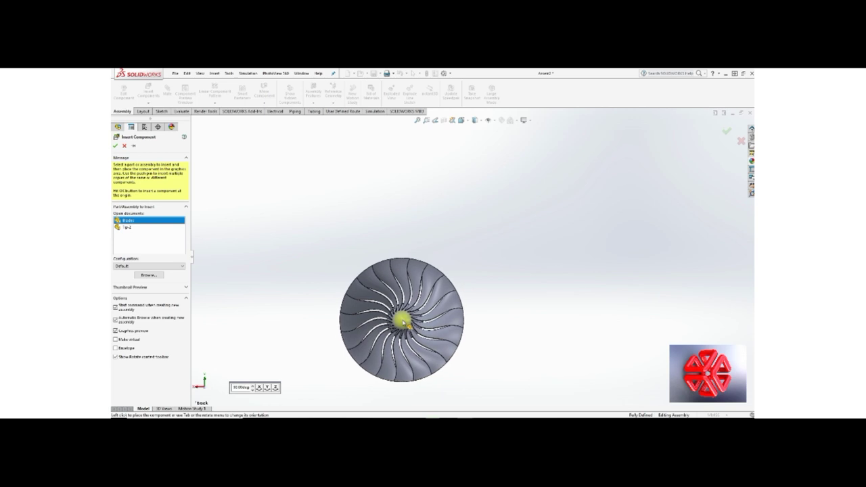
scroll(428, 312, "down", 3)
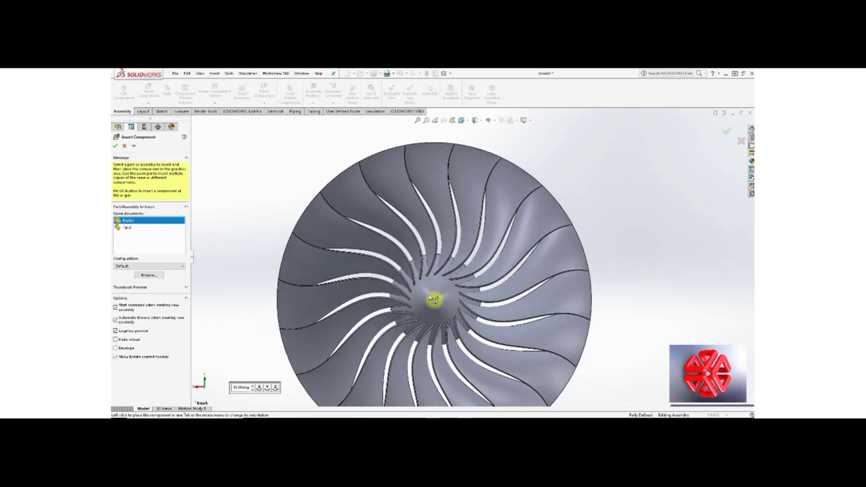
left_click(435, 301)
Turn on View Temporary Axes so the part axes are visible.
middle_click_drag(434, 302, 384, 333)
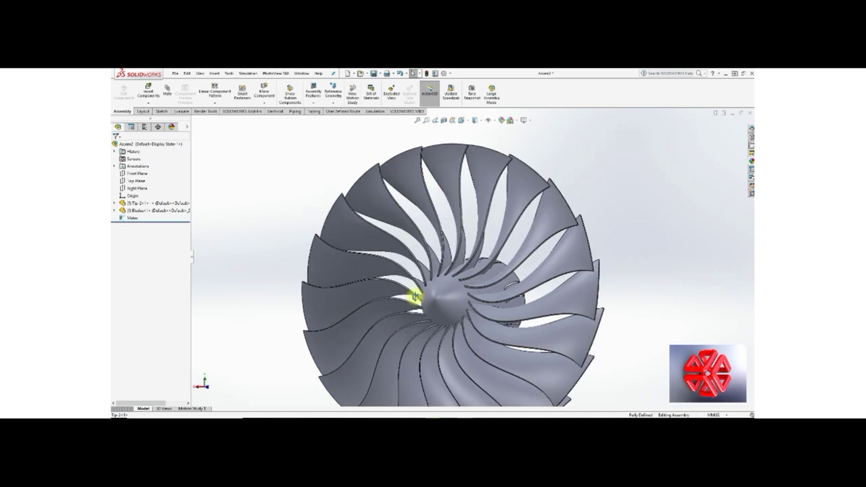
scroll(383, 333, "down", 2)
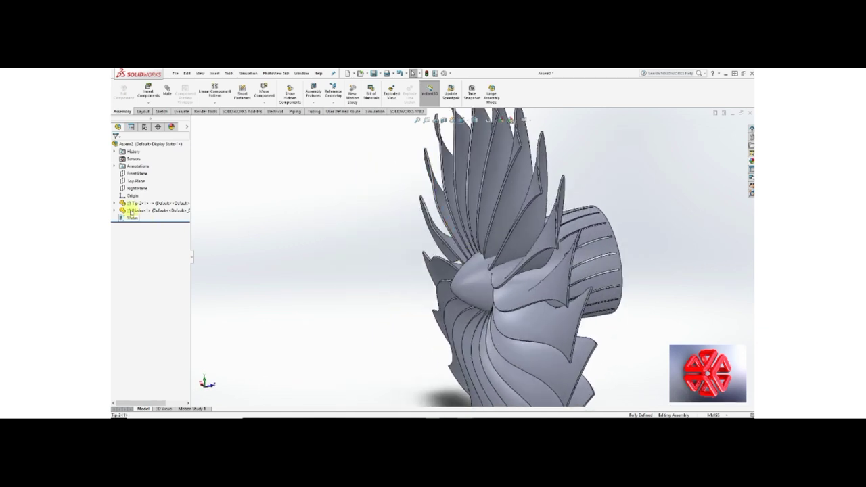
scroll(501, 133, "up", 3)
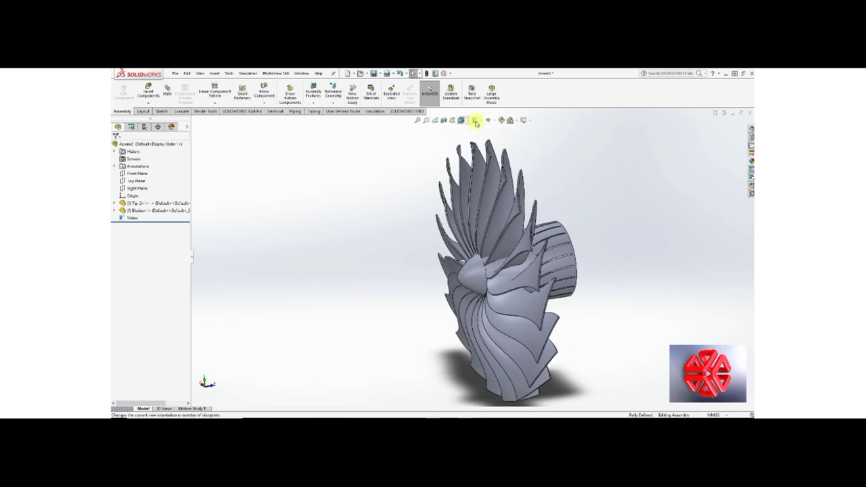
left_click(492, 124)
left_click(495, 142)
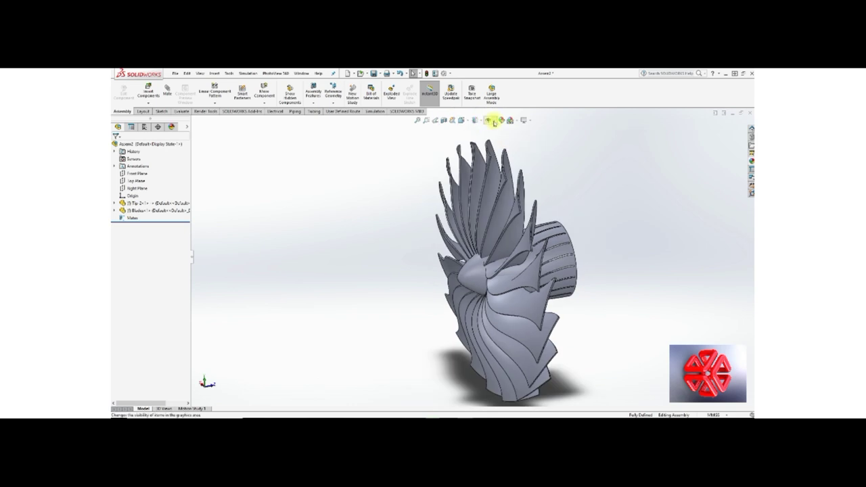
left_click(494, 122)
left_click(489, 139)
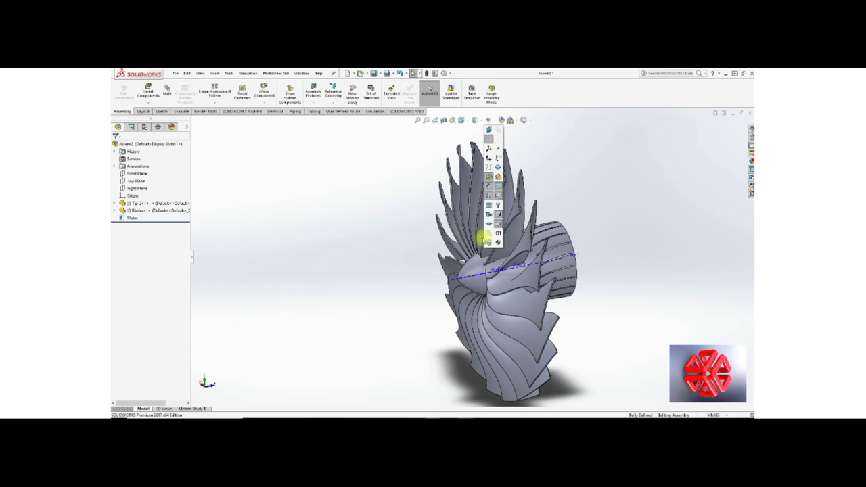
left_click(408, 217)
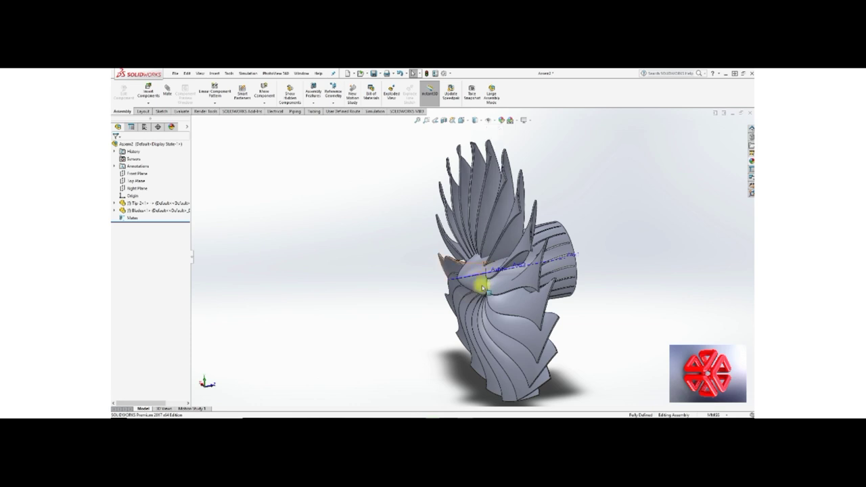
Attempt a coincident mate between the two axes and cancel it when it fails.
left_click(466, 278)
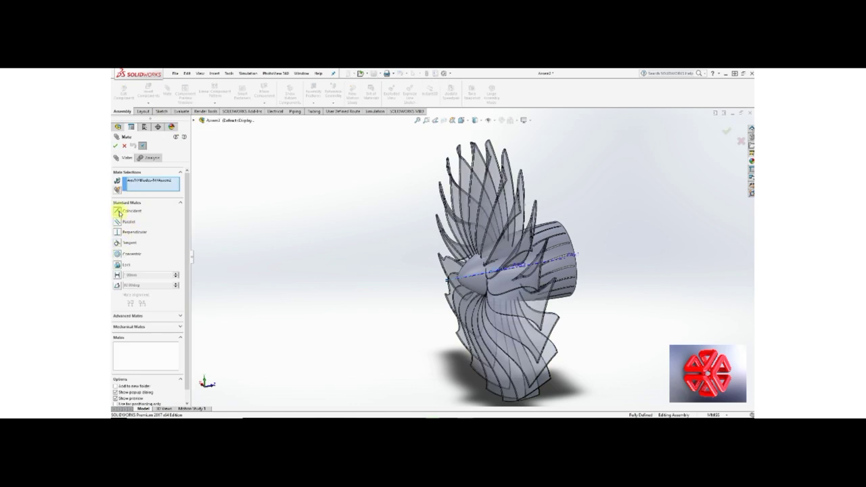
left_click(555, 263)
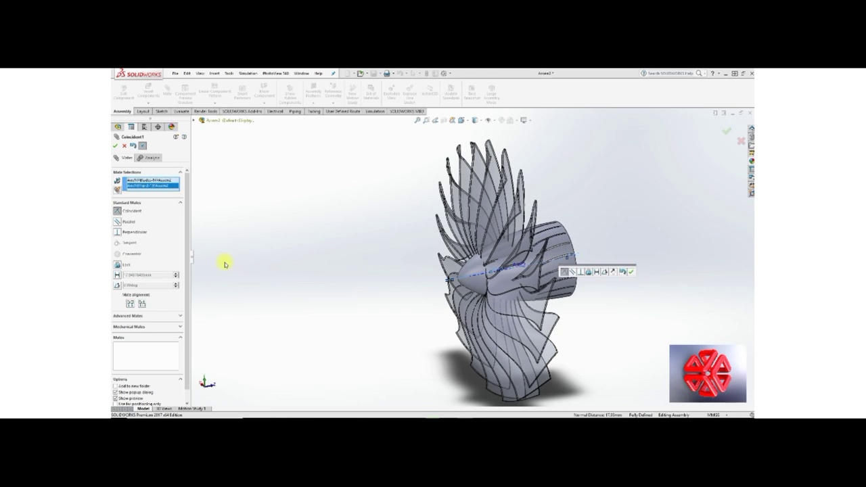
left_click(116, 145)
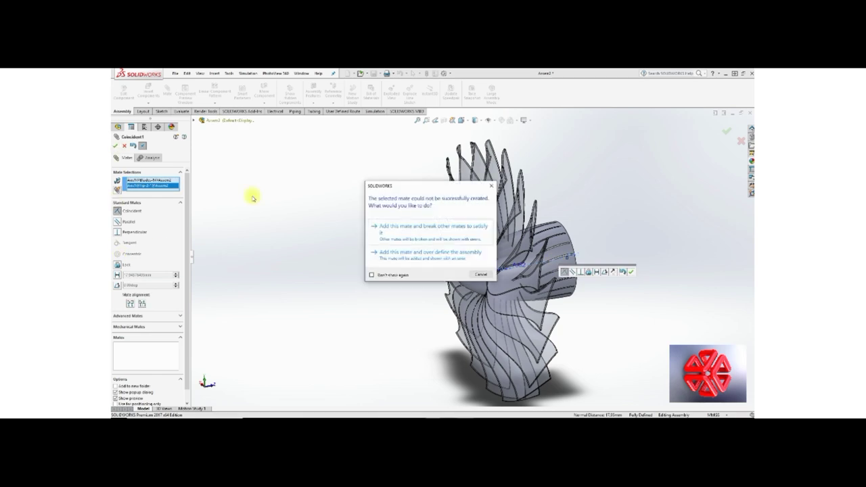
left_click(480, 274)
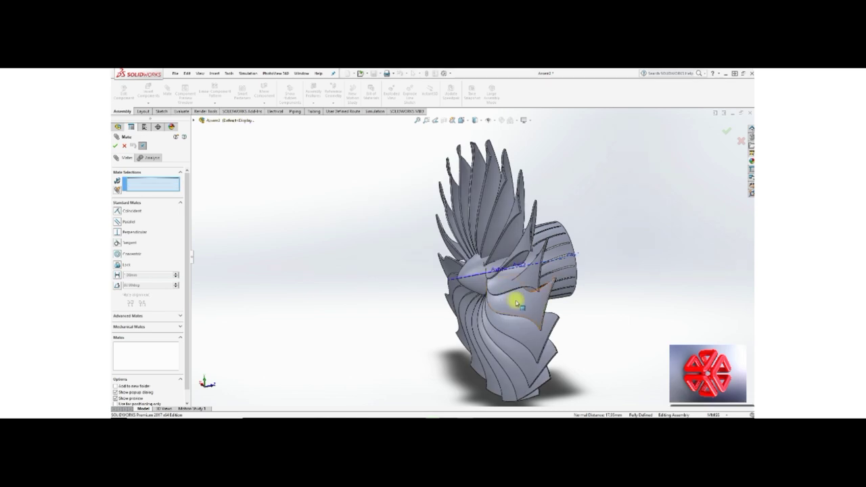
left_click(126, 147)
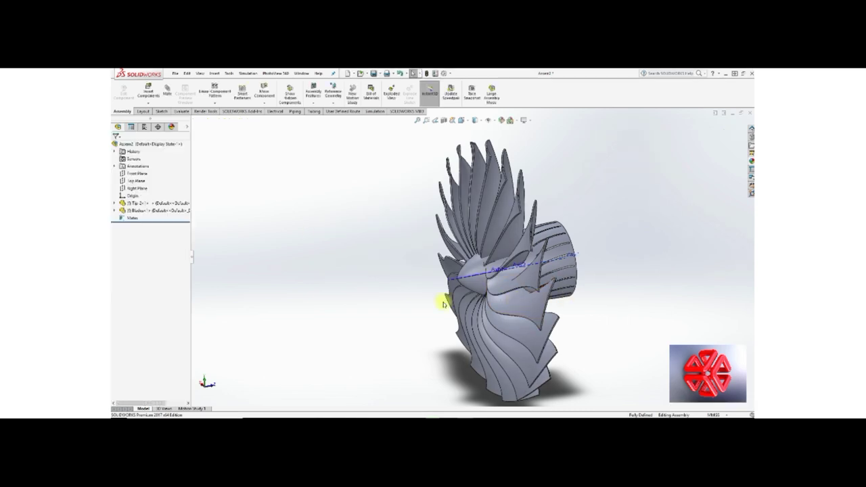
Float the Blades component and drag it away from the nose cone.
left_click_drag(512, 309, 539, 293)
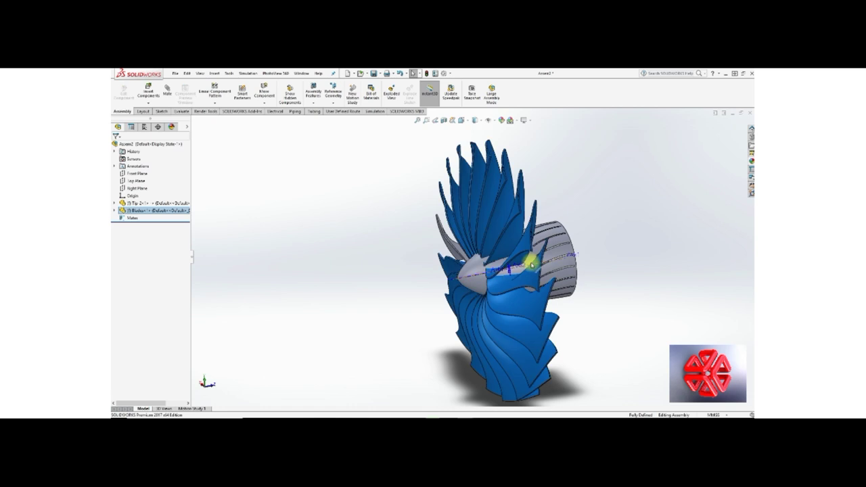
left_click(133, 239)
left_click(126, 218)
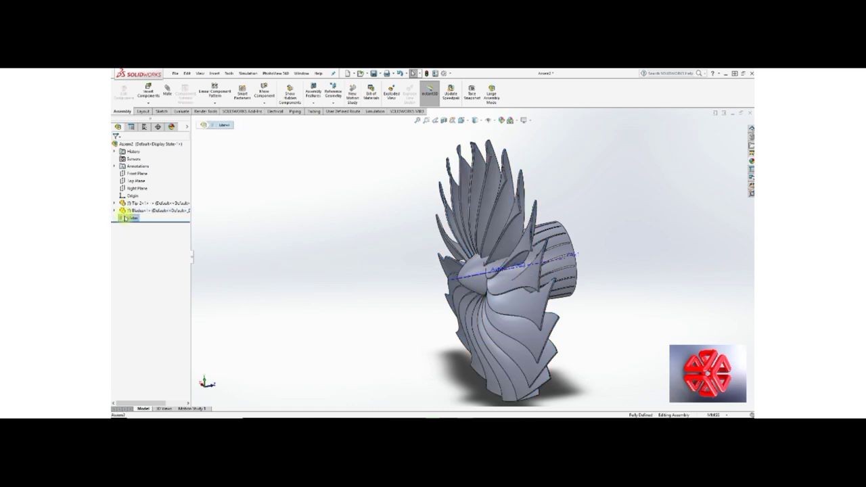
left_click(145, 210)
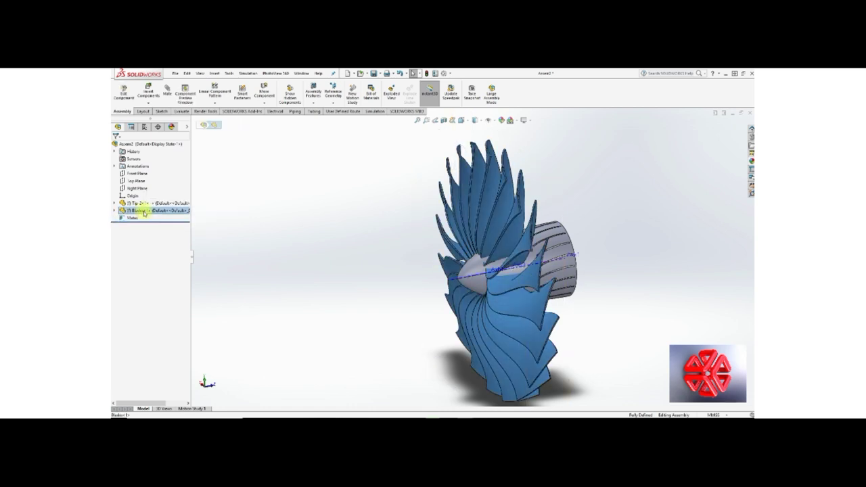
right_click(146, 211)
left_click(160, 281)
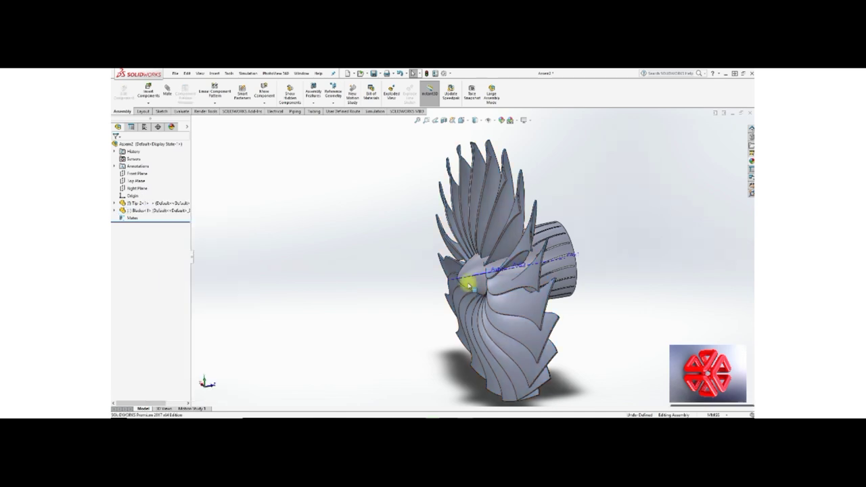
mouse_move(519, 299)
left_mouse_down()
mouse_move(657, 263)
mouse_move(612, 236)
left_mouse_up()
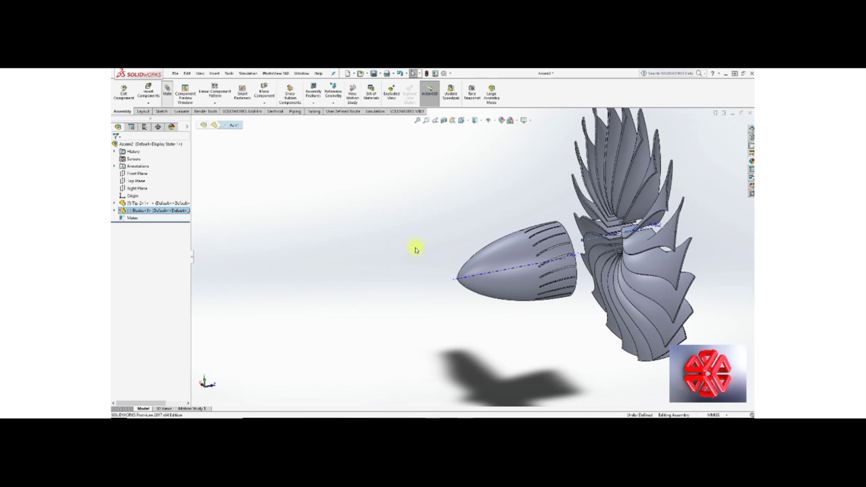
Mate the Blades axis coincident with the nose-cone axis.
left_click(501, 273)
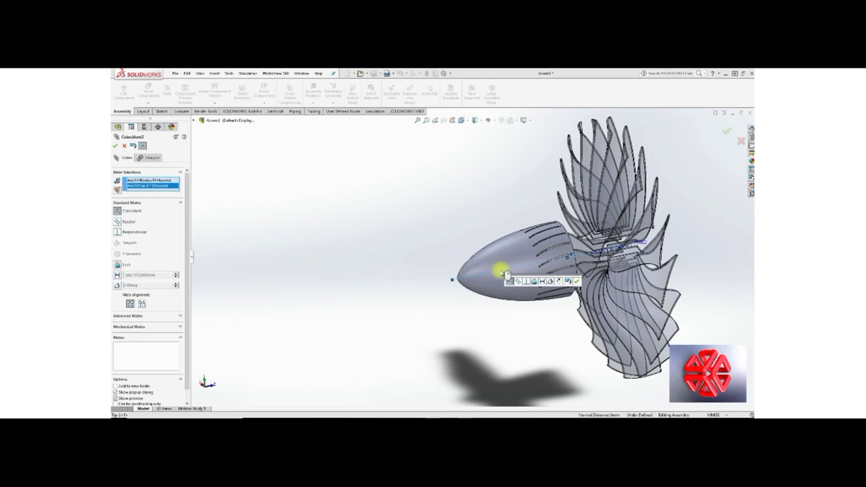
key("Return")
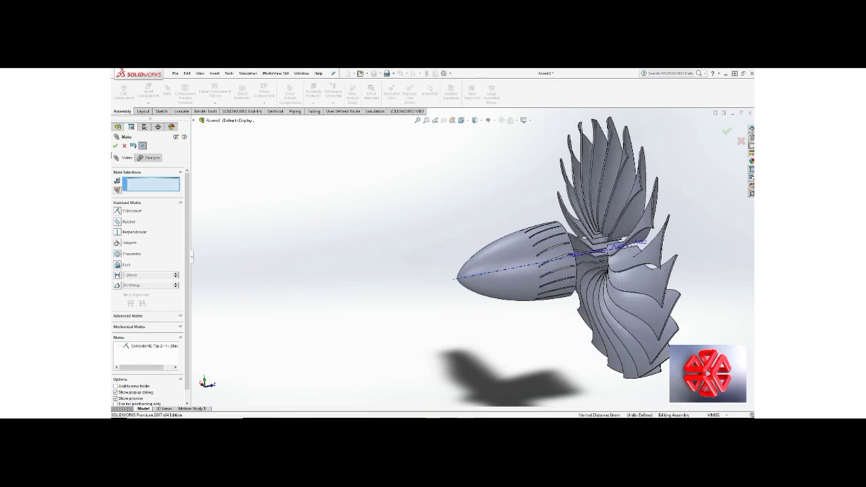
left_click(118, 146)
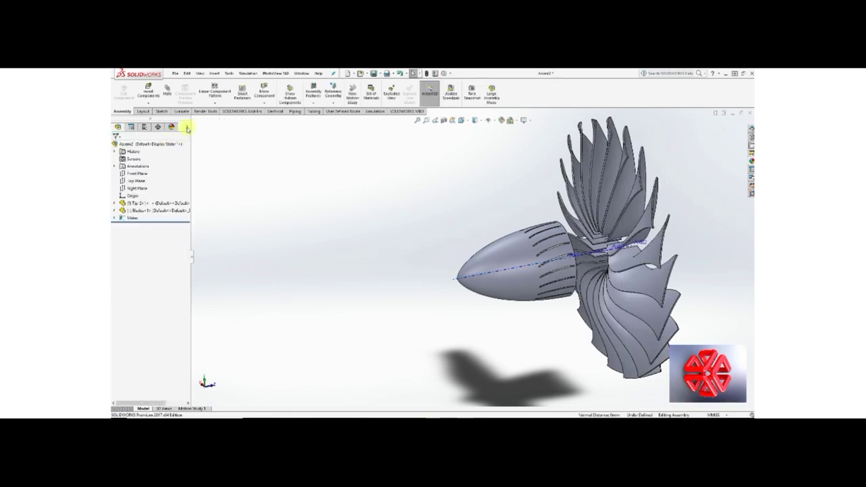
Mate the Front Plane of Tip coincident with the Front Plane of Blades.
left_click(115, 203)
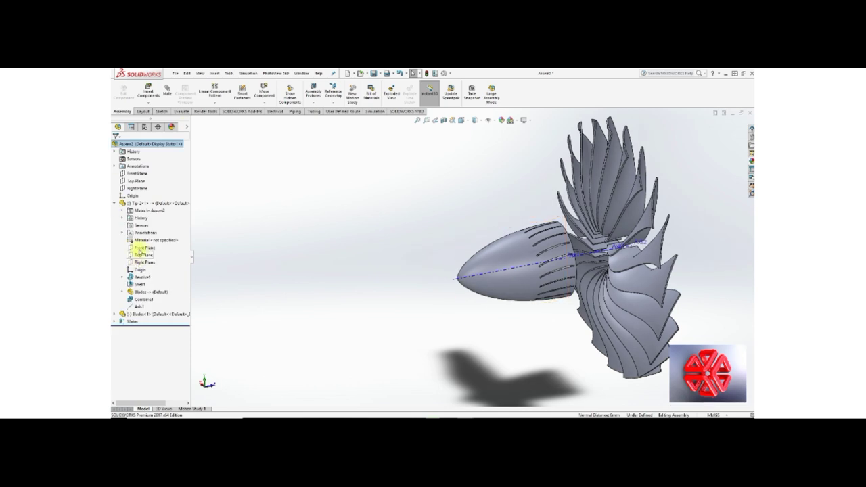
left_click(139, 248)
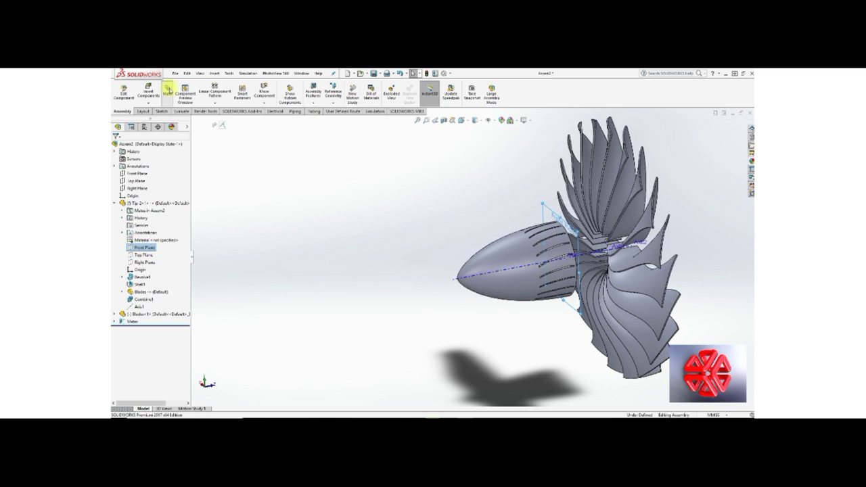
left_click(167, 88)
left_click(195, 120)
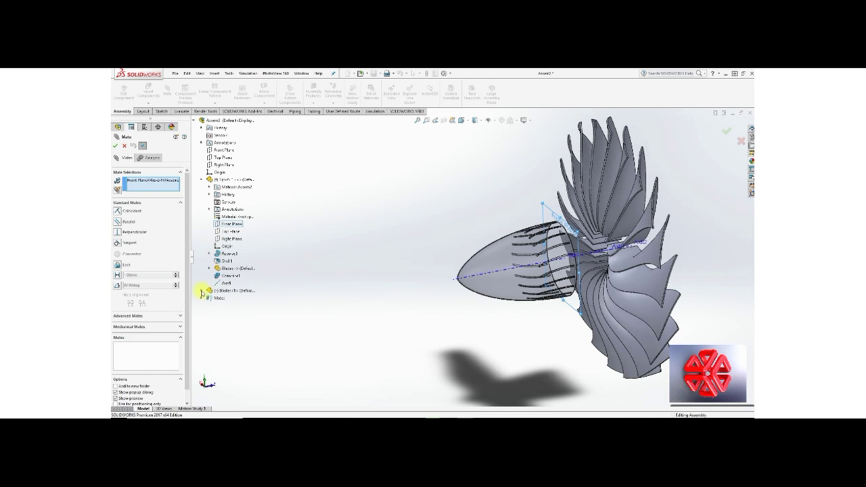
left_click(201, 290)
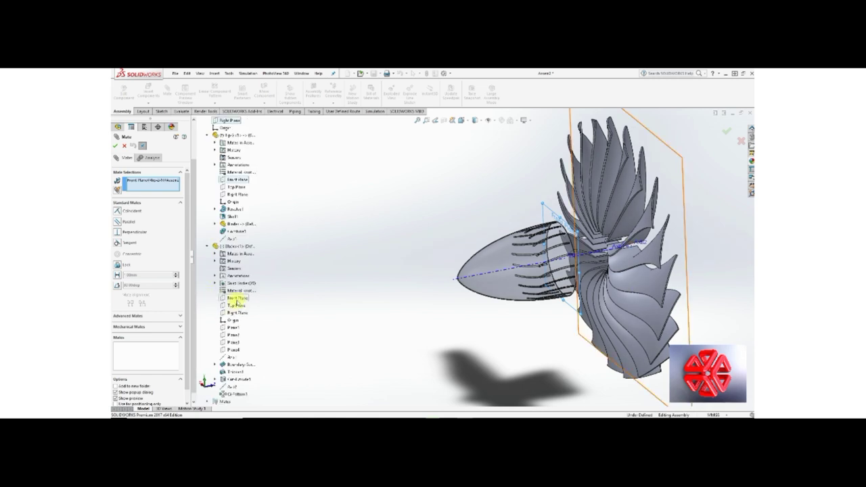
left_click(236, 301)
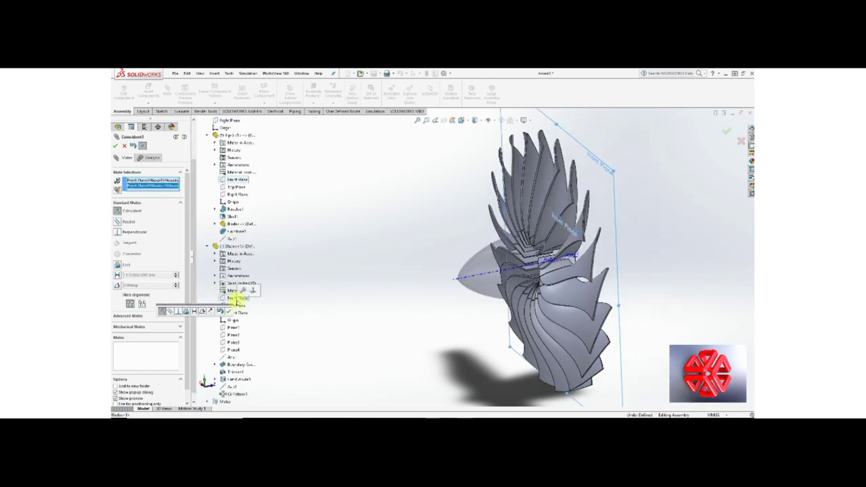
left_click(118, 146)
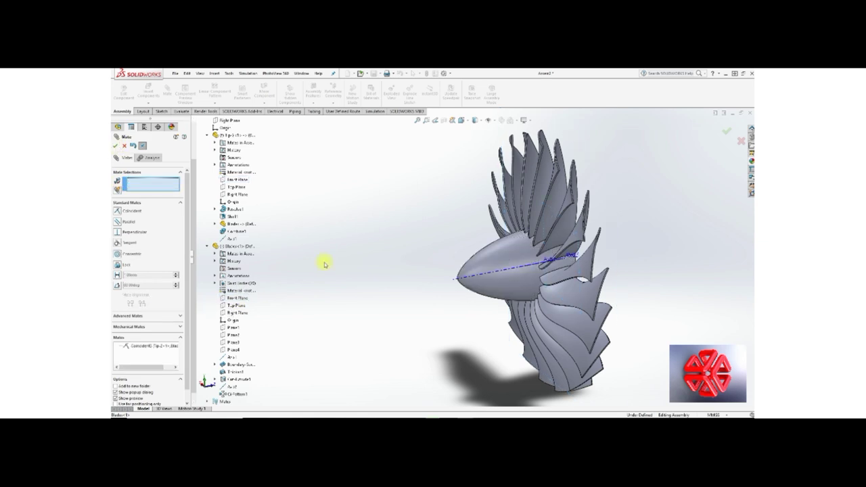
left_click(116, 146)
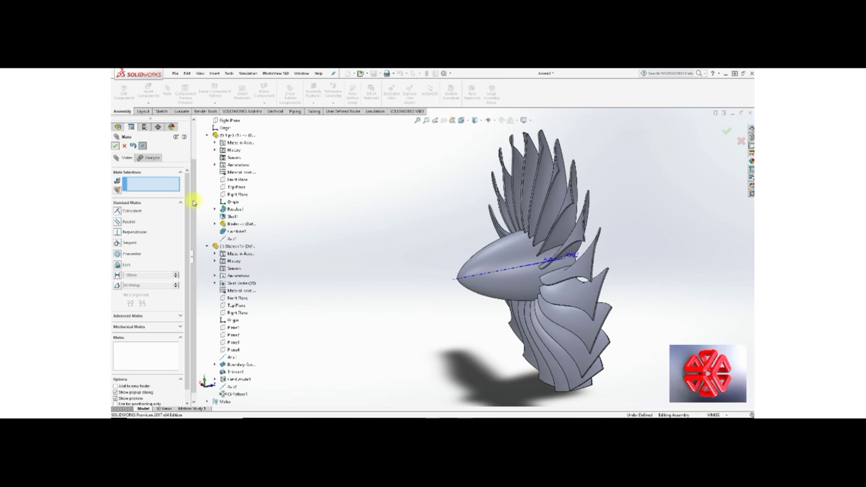
left_click(193, 256)
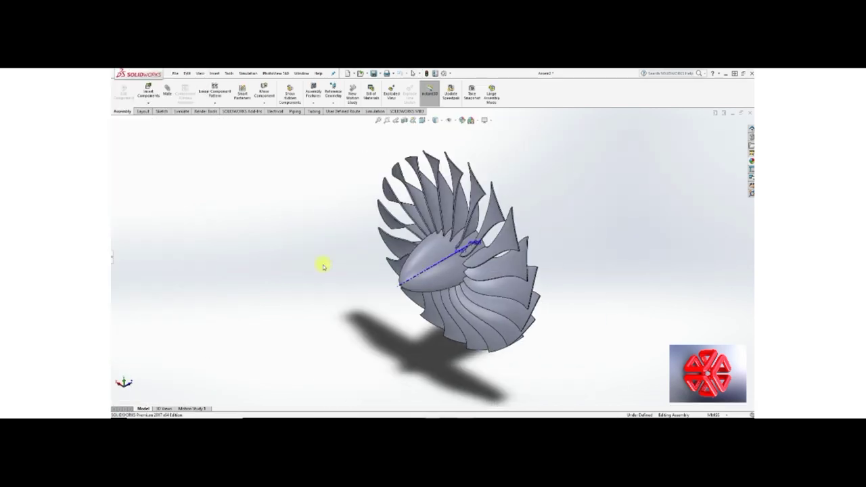
Turn off View Temporary Axes in the Hide/Show Items menu.
left_click(452, 120)
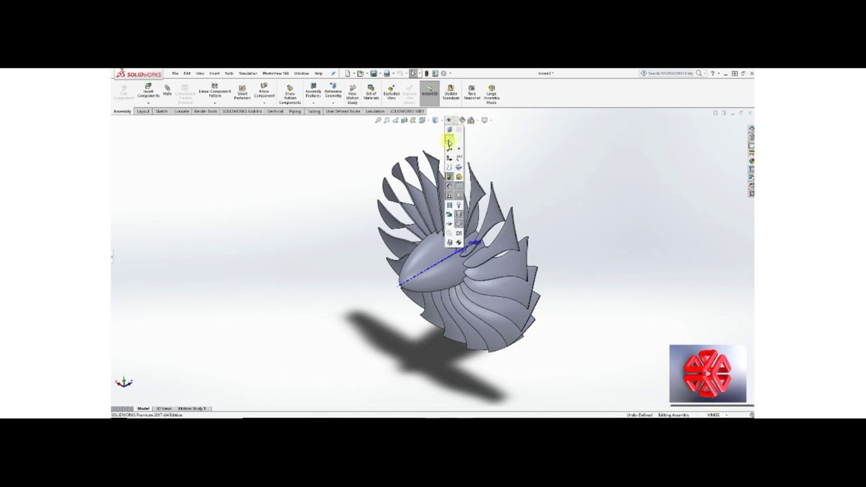
left_click(449, 142)
left_click(364, 249)
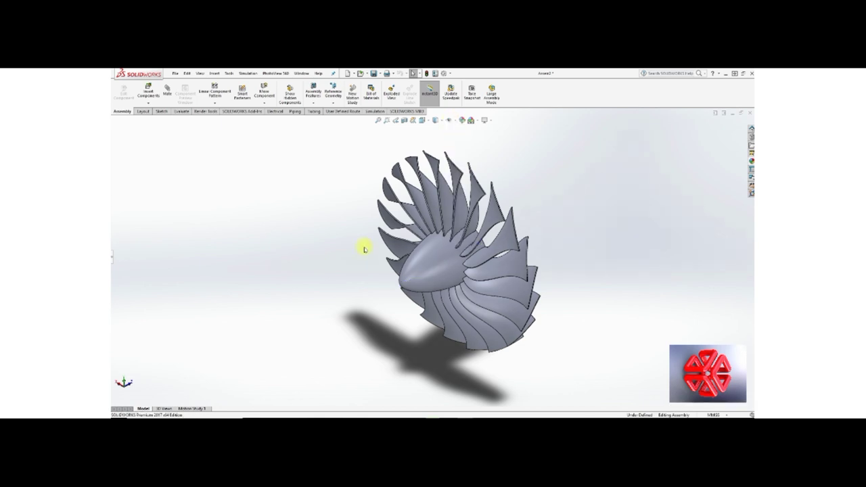